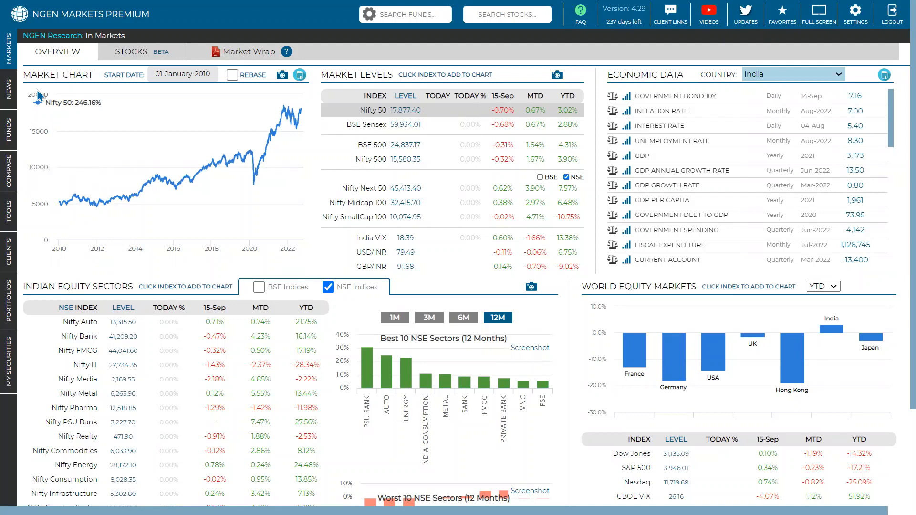
# Open My Securities and collapse all its asset-class groups.
pyautogui.moveTo(10, 53)
pyautogui.moveTo(4, 397)
pyautogui.click(16, 342)
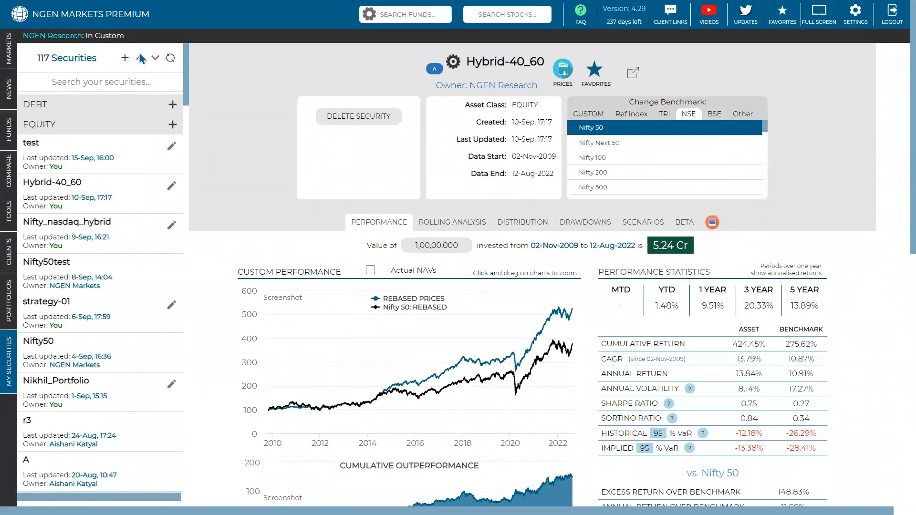
pyautogui.click(140, 57)
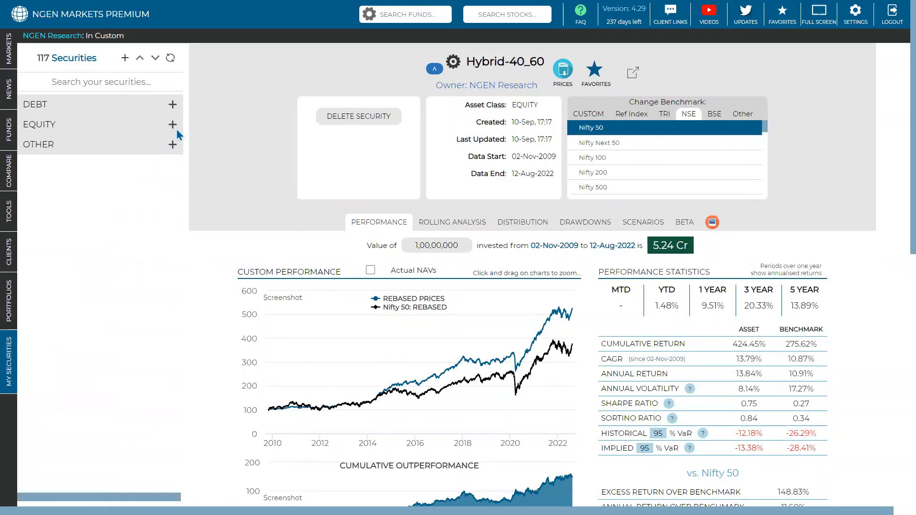
pyautogui.click(103, 111)
pyautogui.click(123, 100)
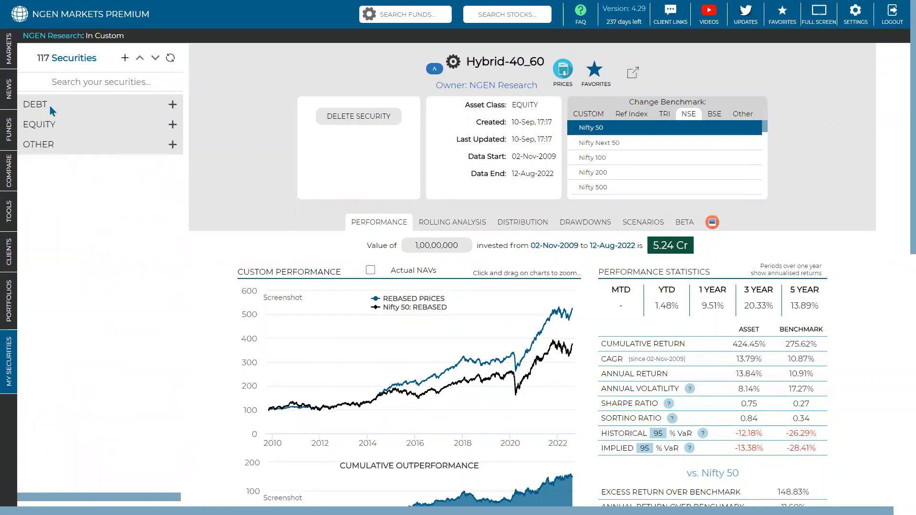
# Start a new custom security, and switch to the stocks_data workbook in Excel.
pyautogui.click(125, 59)
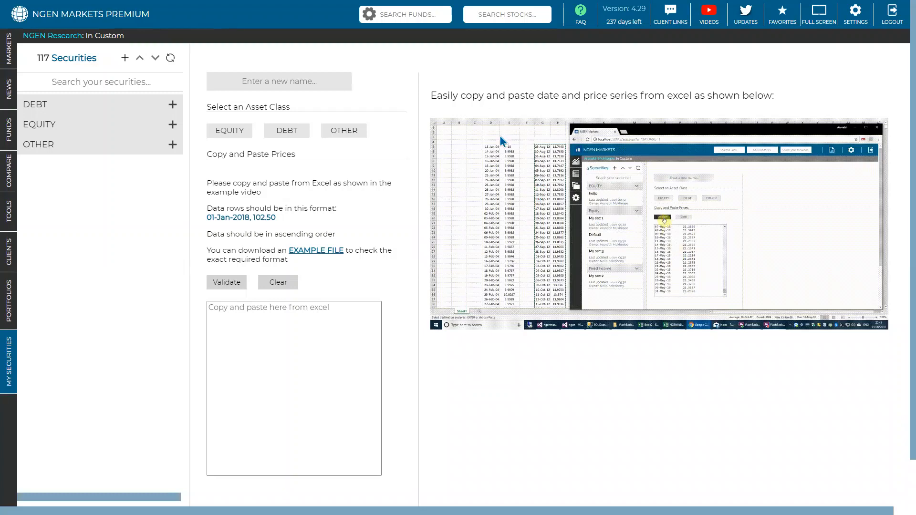
pyautogui.press('super')
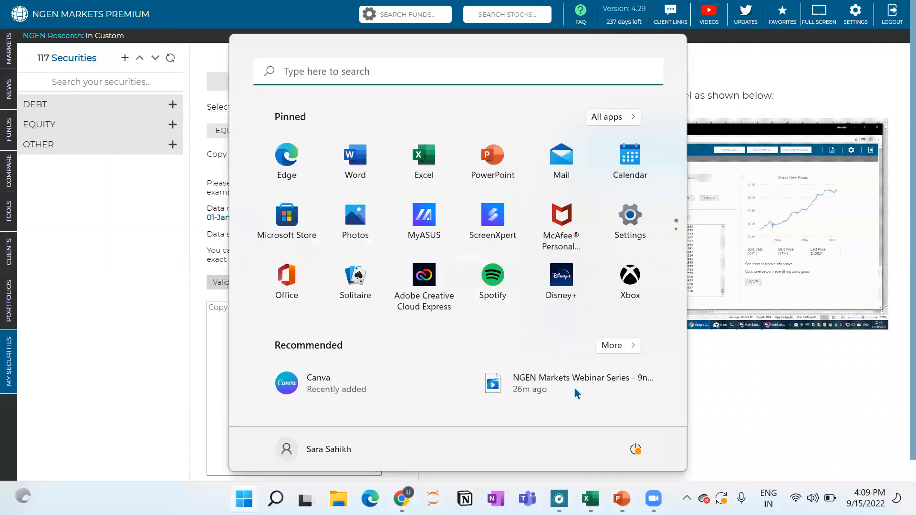
pyautogui.press('Escape')
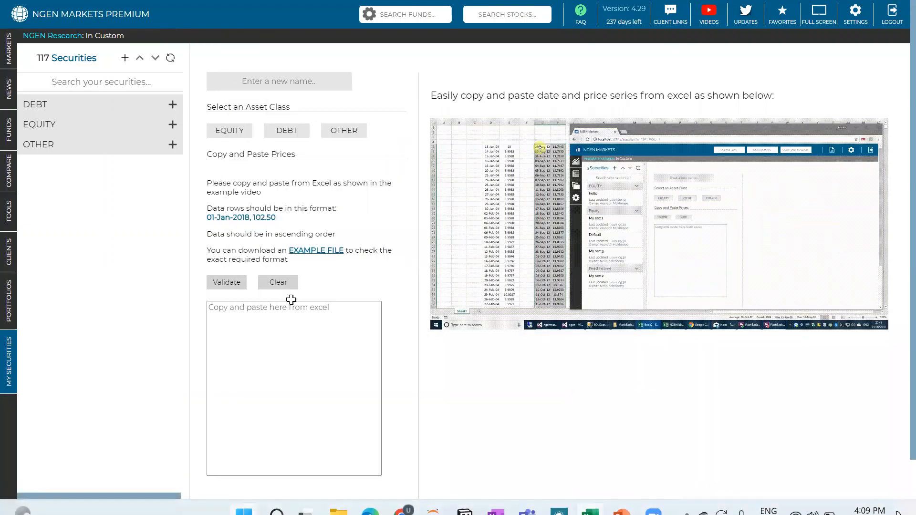
pyautogui.hotkey('alt', 'Tab')
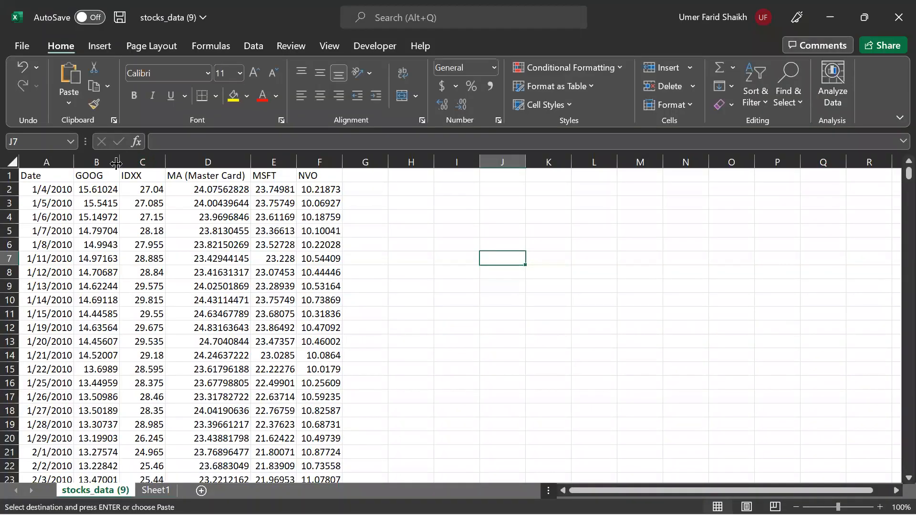
# Widen the GOOG, IDXX, MA, MSFT and NVO columns to show the full price decimals.
pyautogui.doubleClick(116, 163)
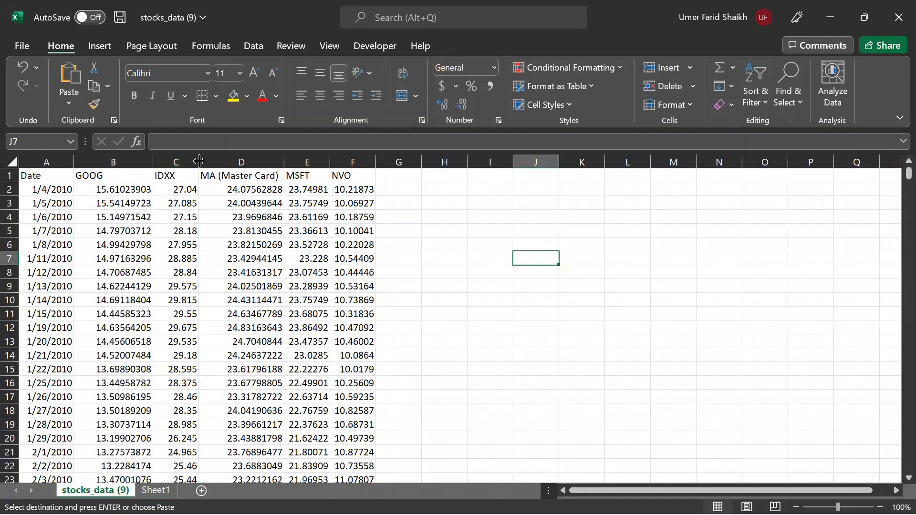
pyautogui.doubleClick(199, 162)
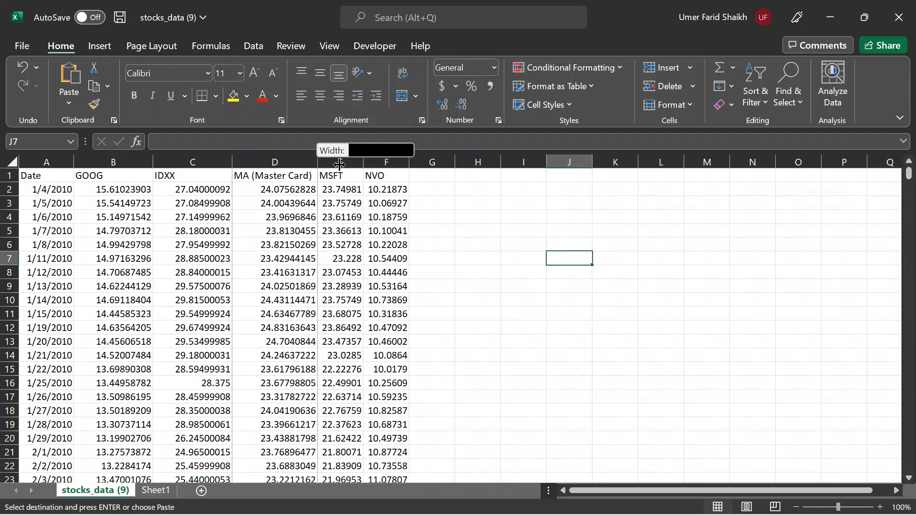
pyautogui.doubleClick(317, 163)
pyautogui.doubleClick(386, 162)
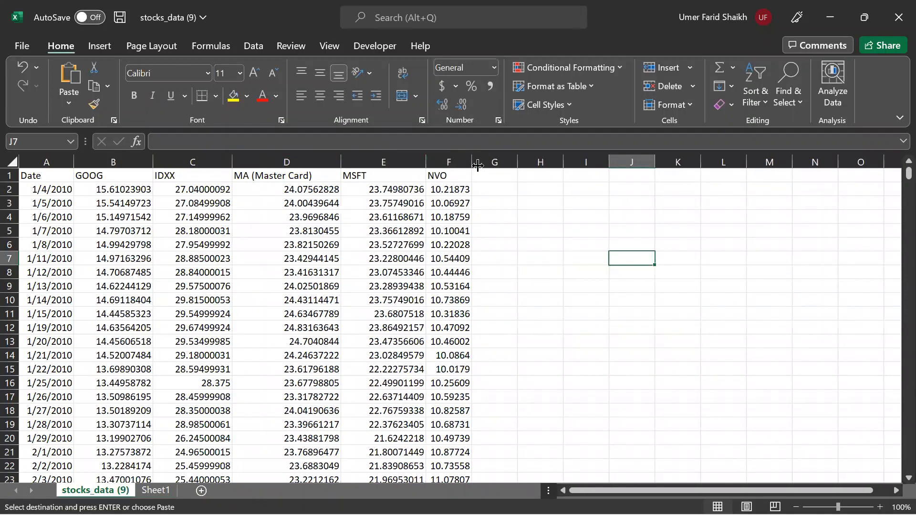
pyautogui.moveTo(477, 165); pyautogui.dragTo(580, 166)
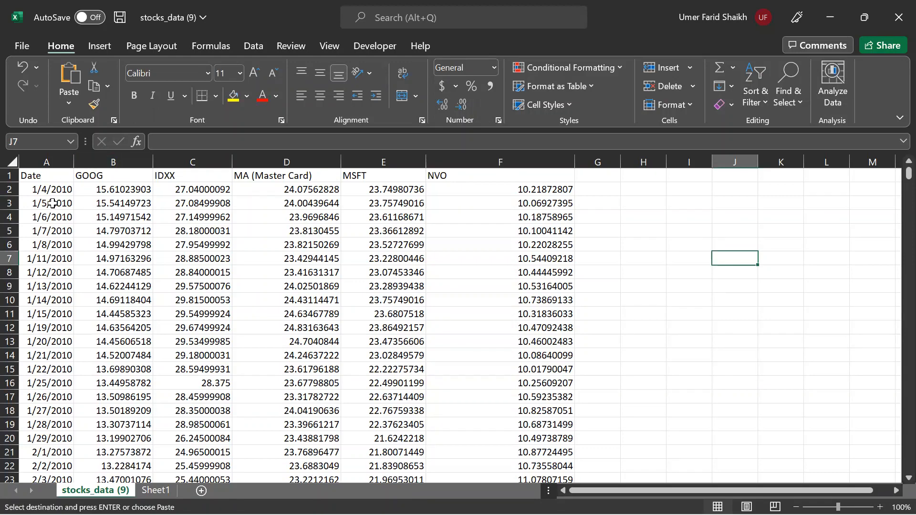
# Copy the Date and GOOG price columns from row 2 down to the last data row, without headers.
pyautogui.click(46, 190)
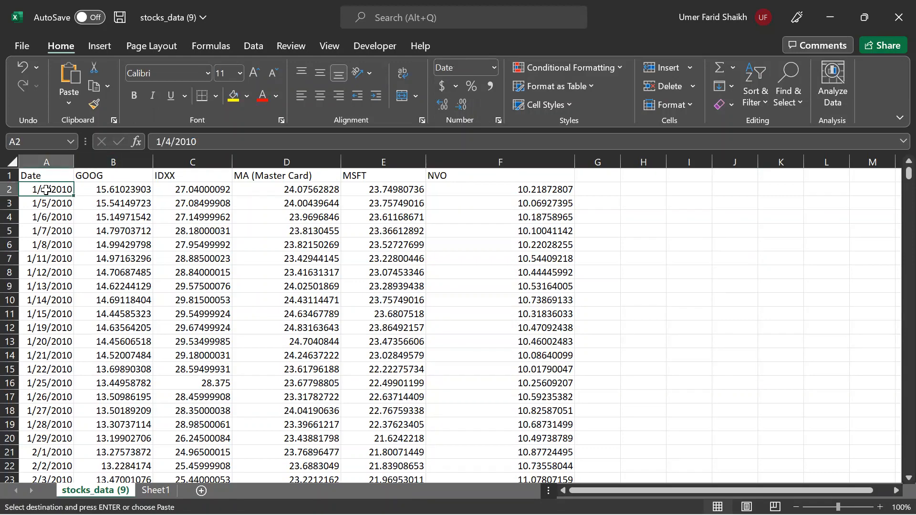
pyautogui.write('1/4/2010\t15.61023903')
pyautogui.hotkey('ctrl', 'shift', 'Down')
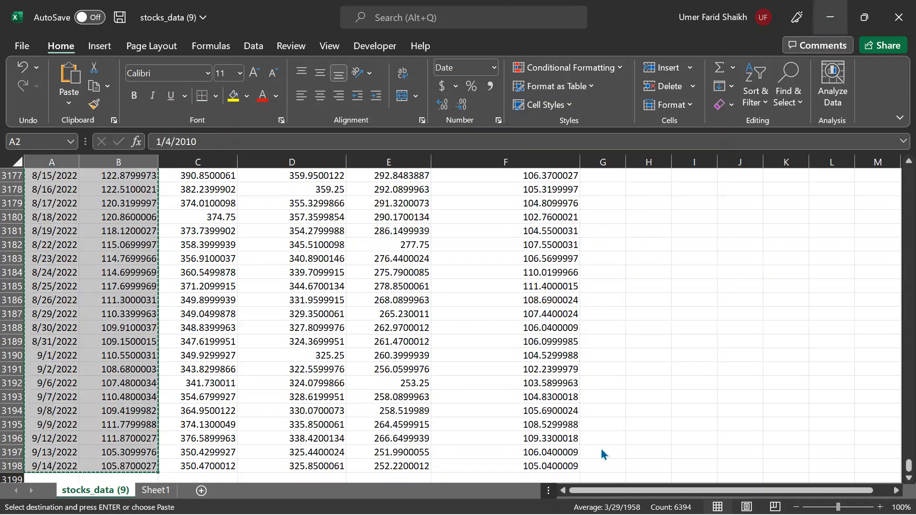
# Switch to NGEN Markets and paste the copied dates and prices into the new security's price data.
pyautogui.hotkey('alt', 'Tab')
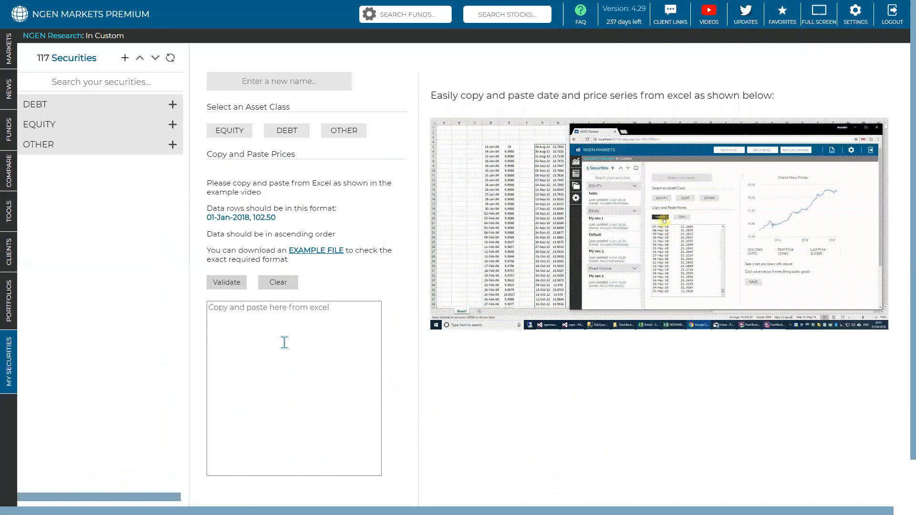
pyautogui.scroll(-2, 272, 342)
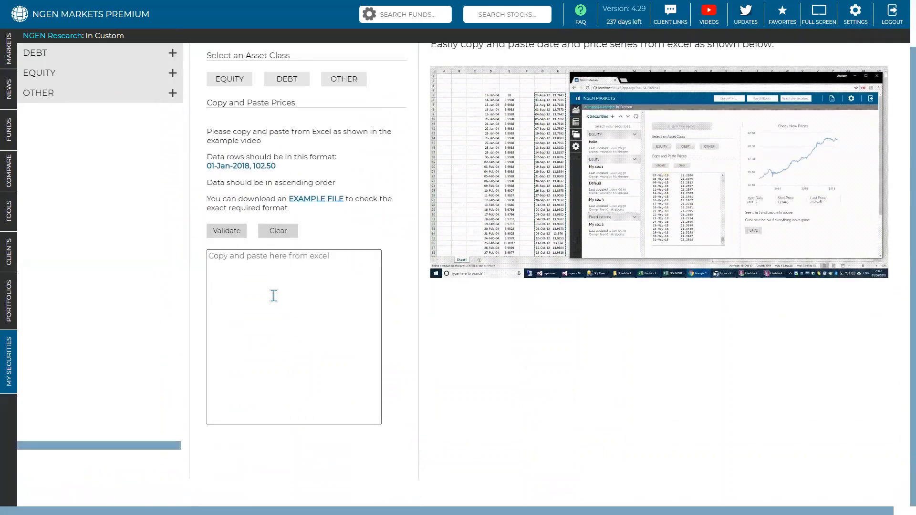
pyautogui.click(273, 296)
pyautogui.hotkey('ctrl', 'v')
pyautogui.scroll(10, 284, 301)
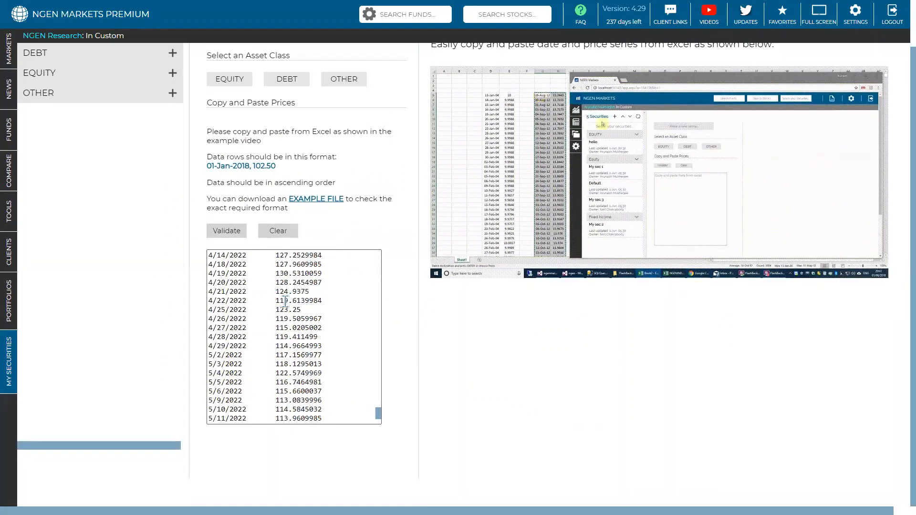
pyautogui.scroll(8, 292, 301)
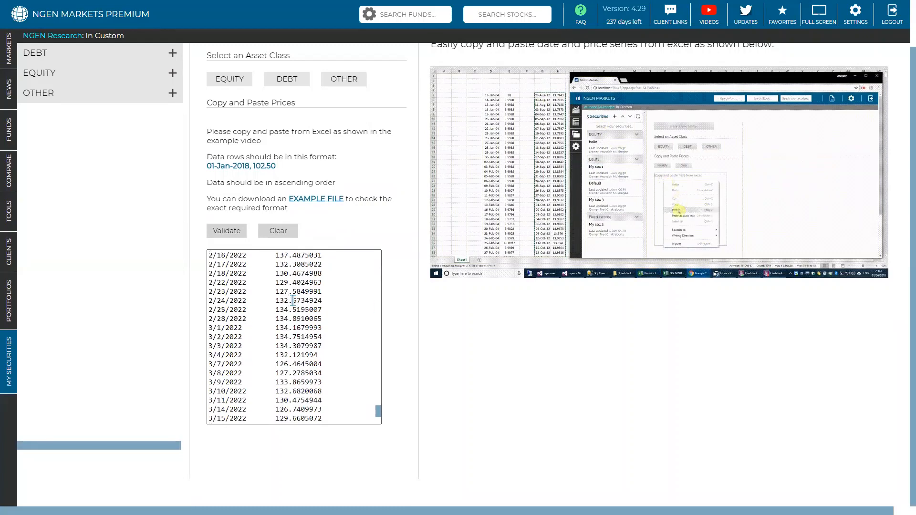
pyautogui.scroll(8, 292, 300)
pyautogui.scroll(2, 267, 143)
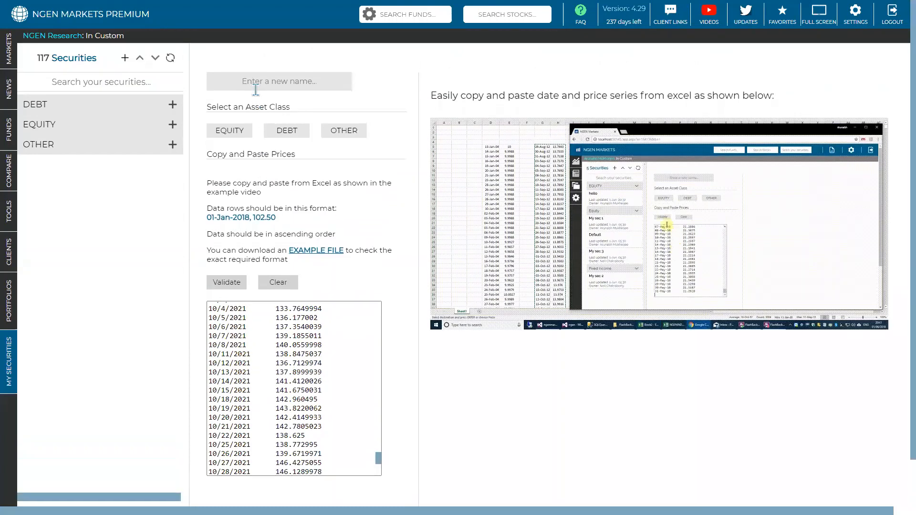
# Name the new security Goog, set its asset class to Equity and validate the pasted prices.
pyautogui.click(255, 90)
pyautogui.write('Goog')
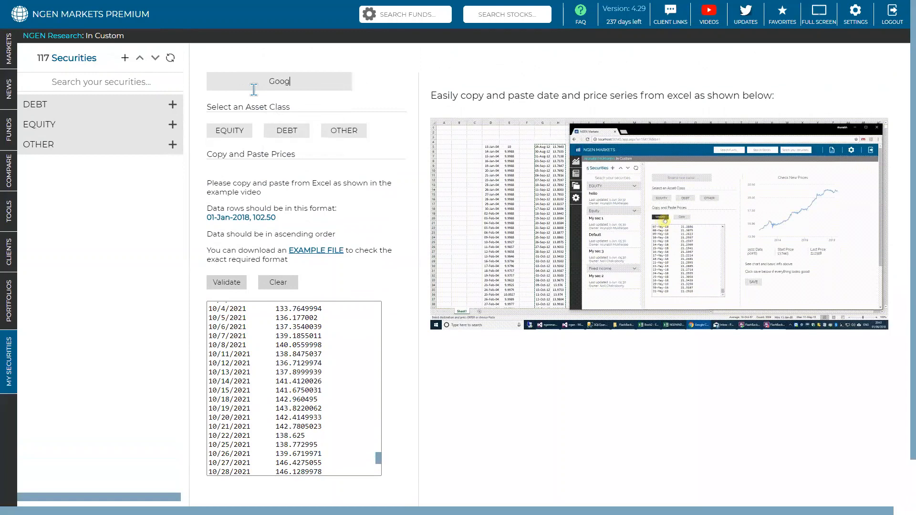
pyautogui.click(225, 130)
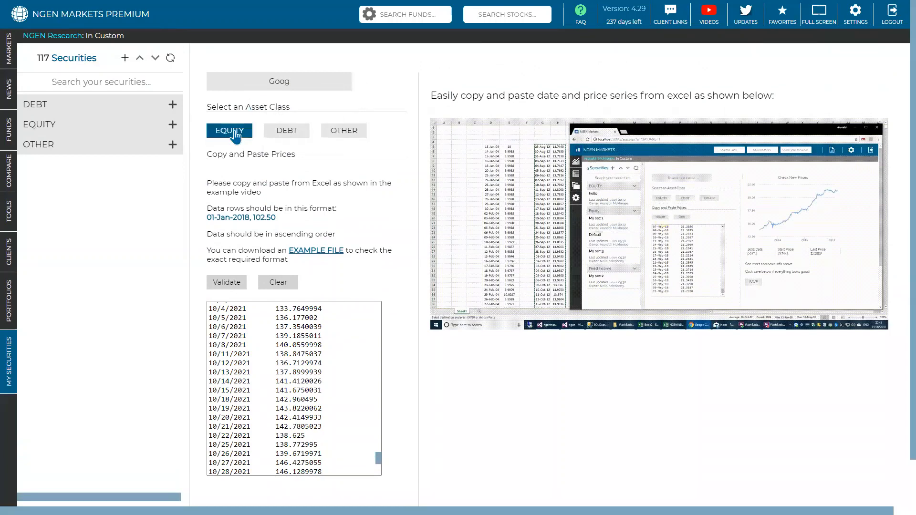
pyautogui.click(226, 283)
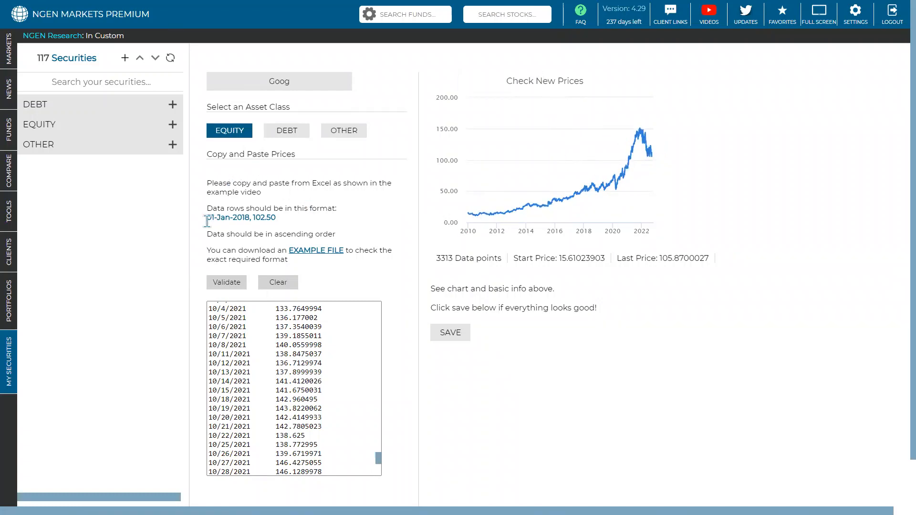
# Compare the required date and price row format with the Date and GOOG data in the Excel workbook.
pyautogui.moveTo(207, 221); pyautogui.dragTo(279, 228)
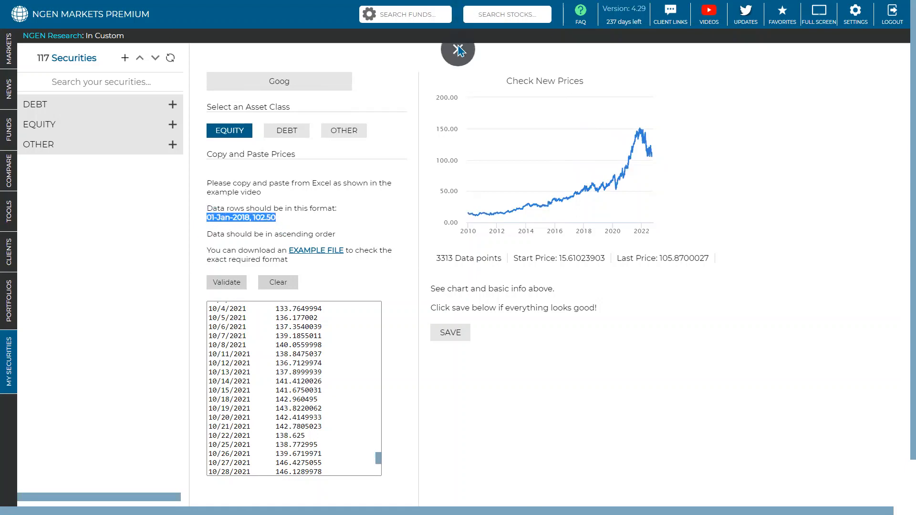
pyautogui.click(459, 39)
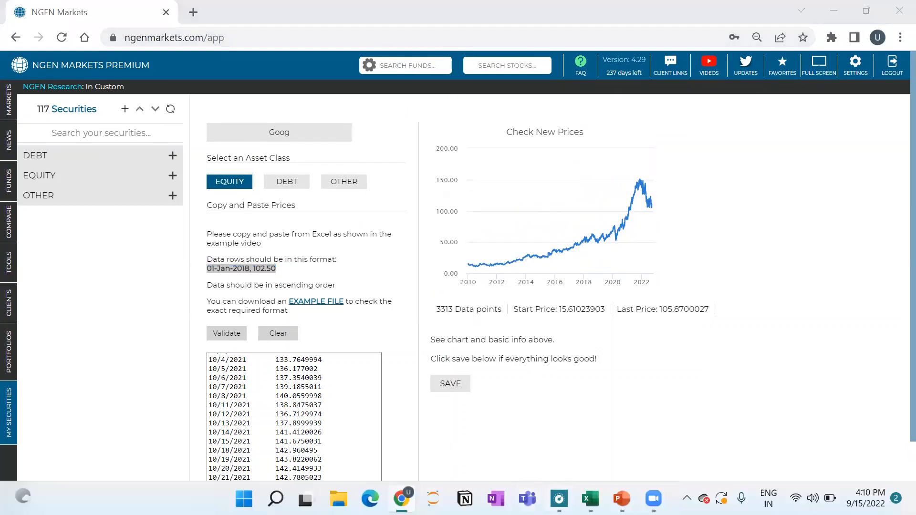
pyautogui.hotkey('alt', 'Tab')
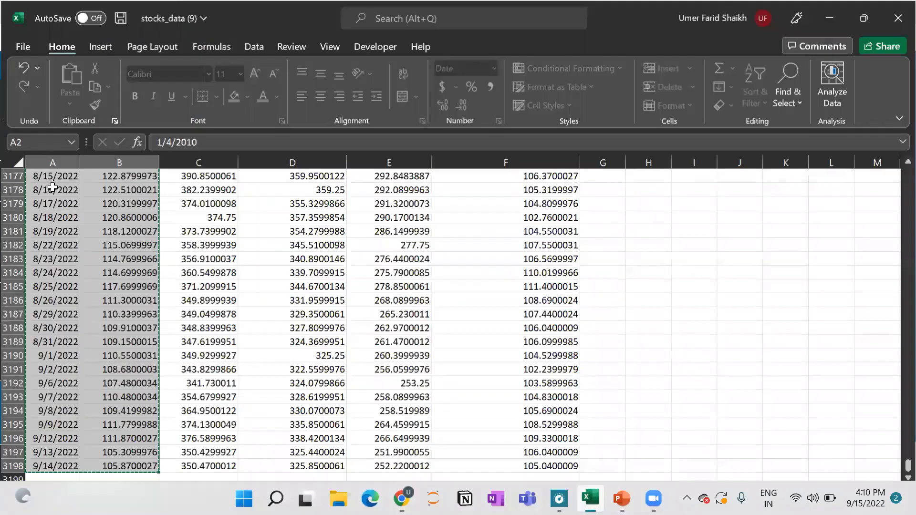
pyautogui.click(65, 202)
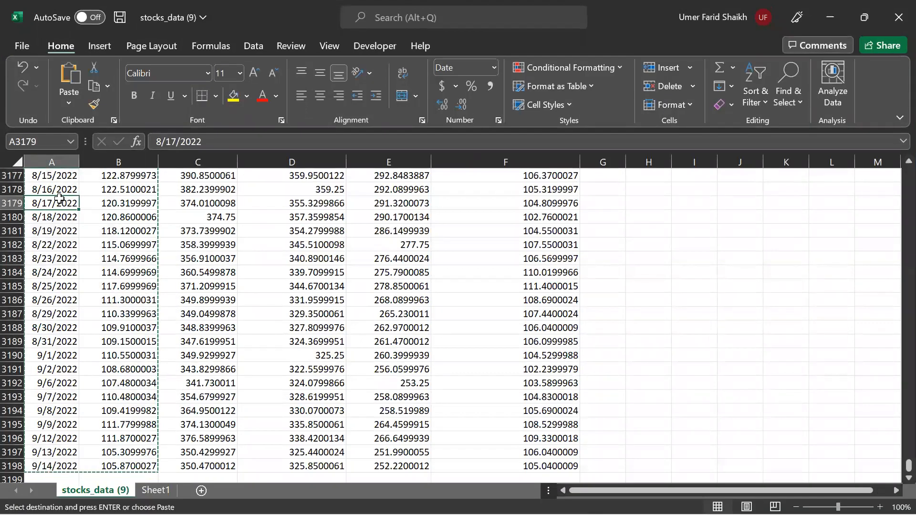
pyautogui.scroll(6, 59, 198)
pyautogui.scroll(7, 59, 198)
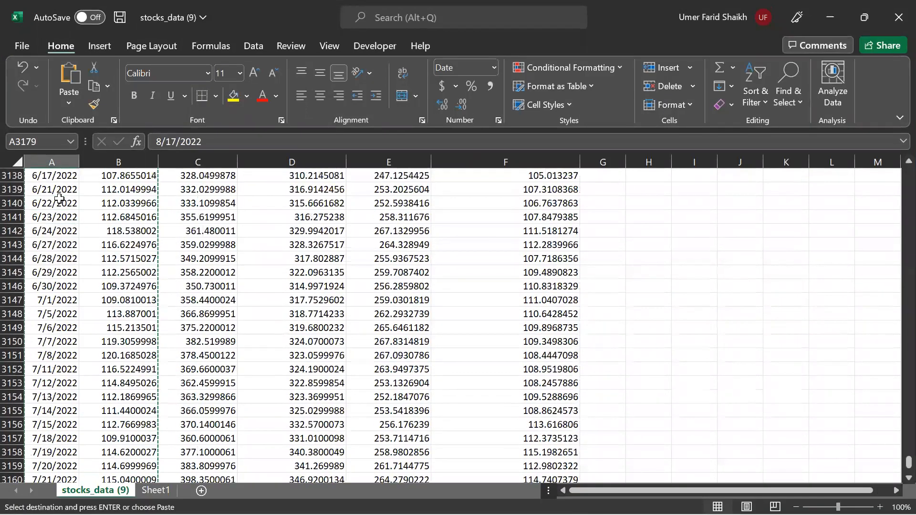
pyautogui.scroll(6, 59, 198)
pyautogui.scroll(19, 59, 198)
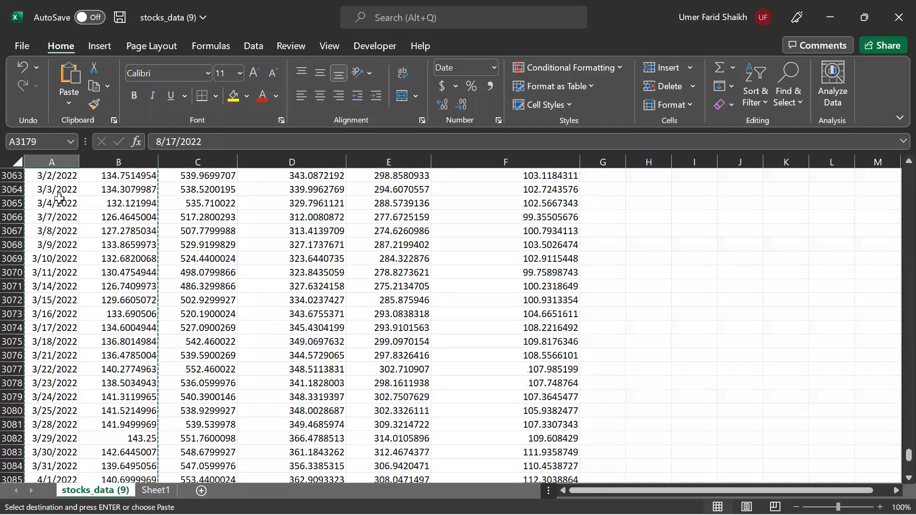
pyautogui.scroll(18, 59, 197)
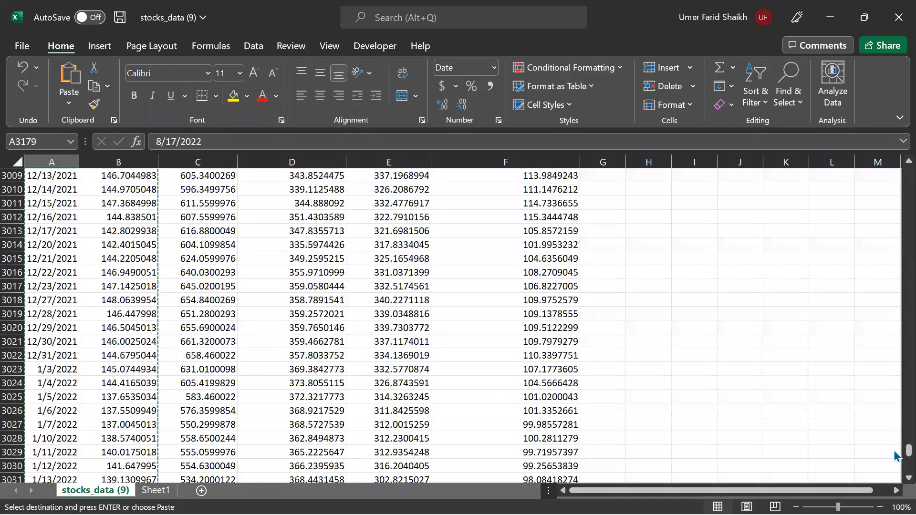
pyautogui.moveTo(895, 456); pyautogui.dragTo(72, 193)
pyautogui.click(69, 193)
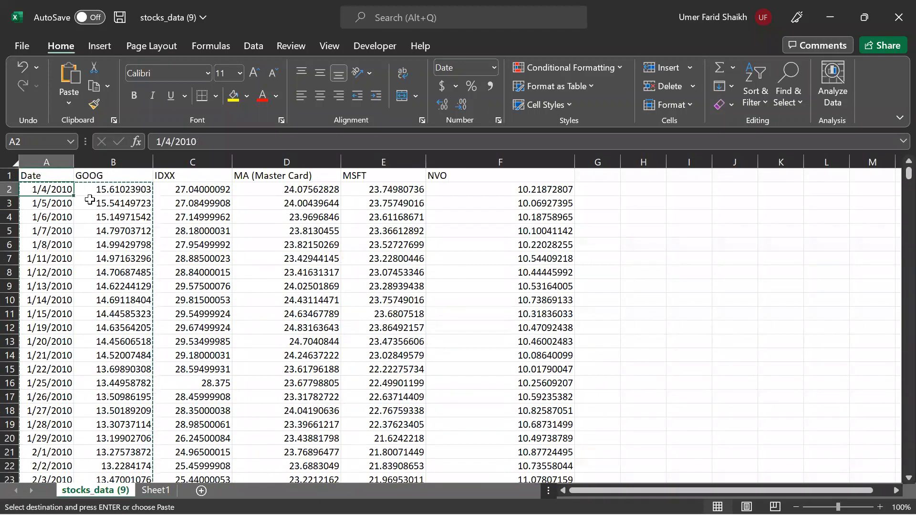
# Switch back to NGEN Markets, validate the Goog prices again and save the security.
pyautogui.click(836, 6)
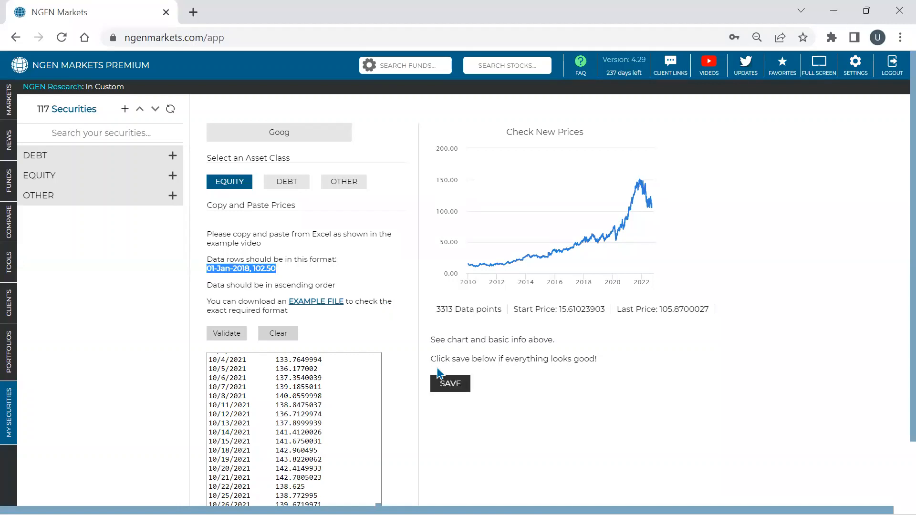
pyautogui.click(222, 336)
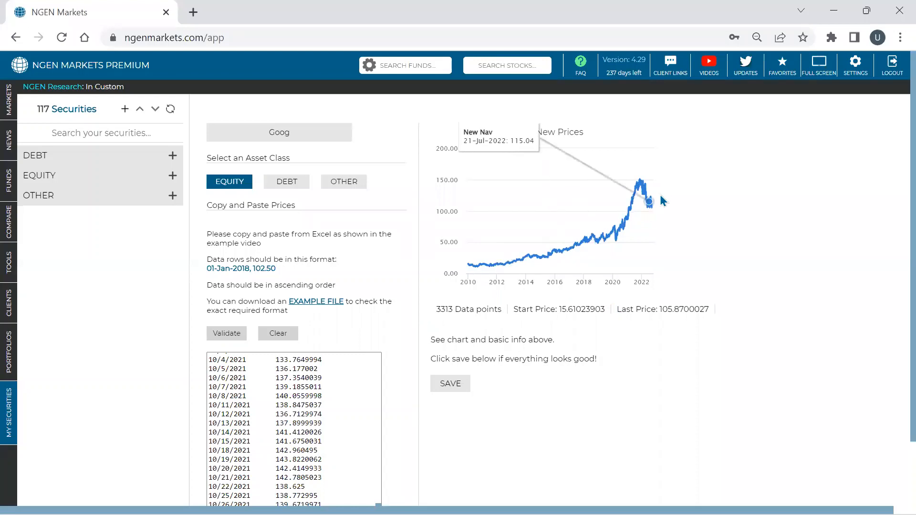
pyautogui.scroll(-2, 384, 394)
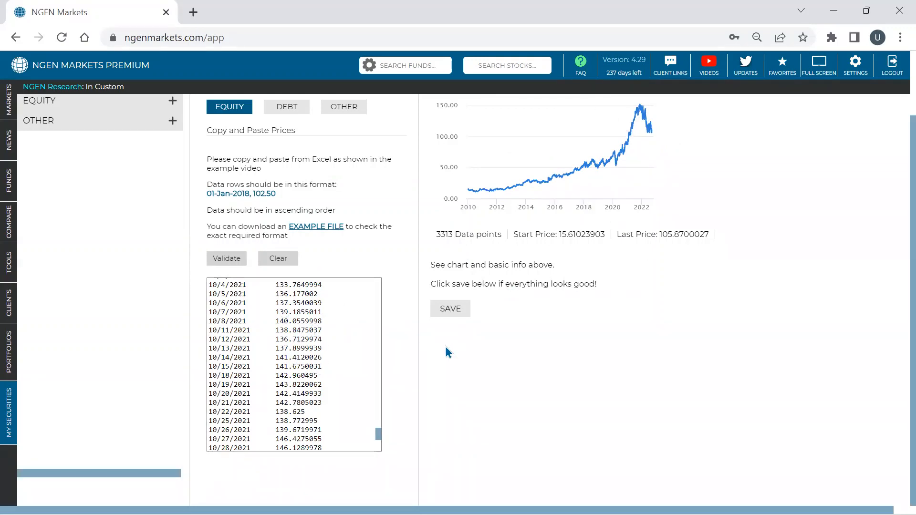
pyautogui.click(444, 301)
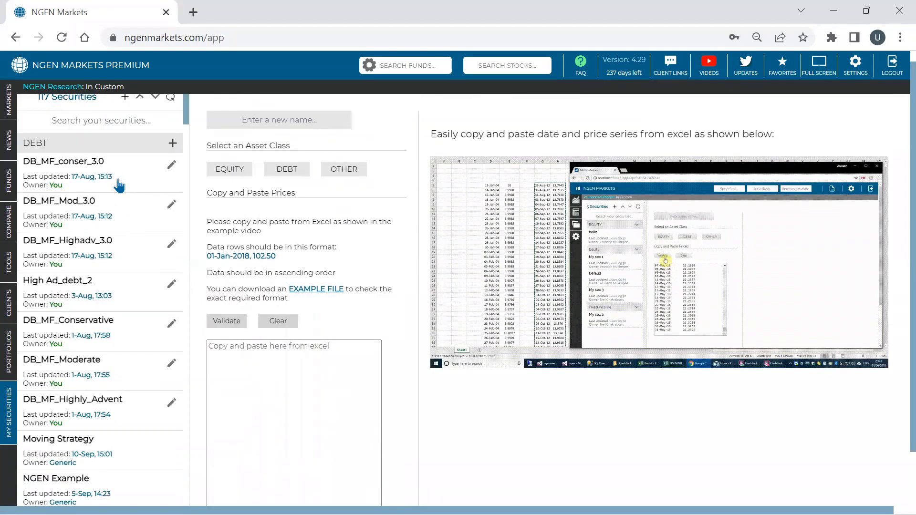
# Collapse the Debt, Equity and Other groups in the refreshed securities list.
pyautogui.scroll(1, 120, 186)
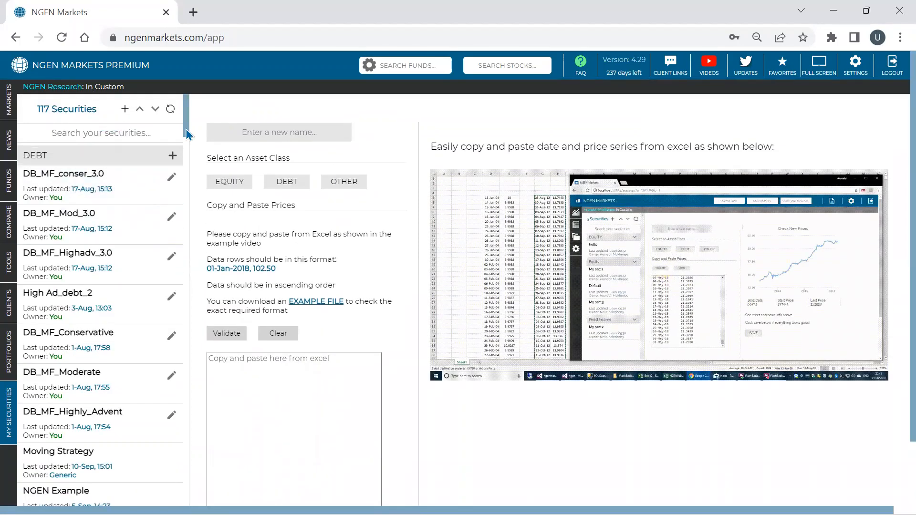
pyautogui.click(155, 109)
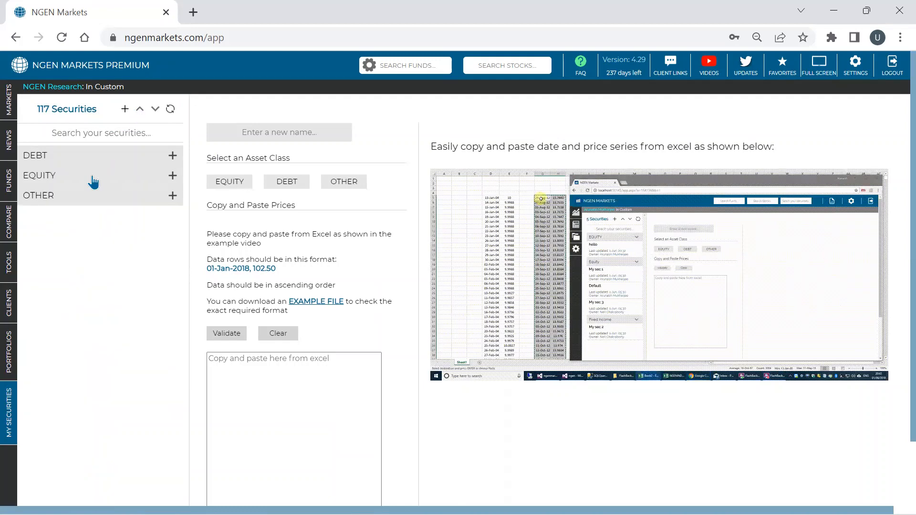
# Expand the Equity group and look through its securities for the Goog entry.
pyautogui.click(93, 179)
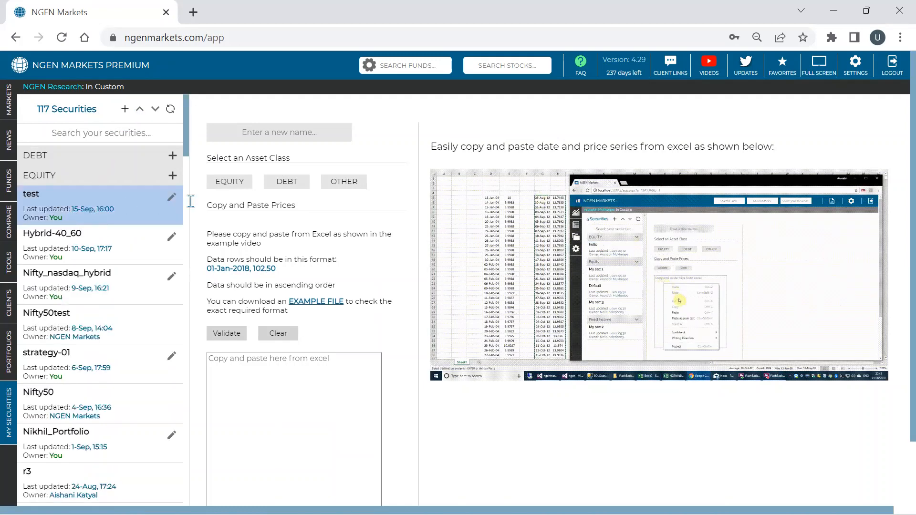
pyautogui.scroll(-5, 109, 299)
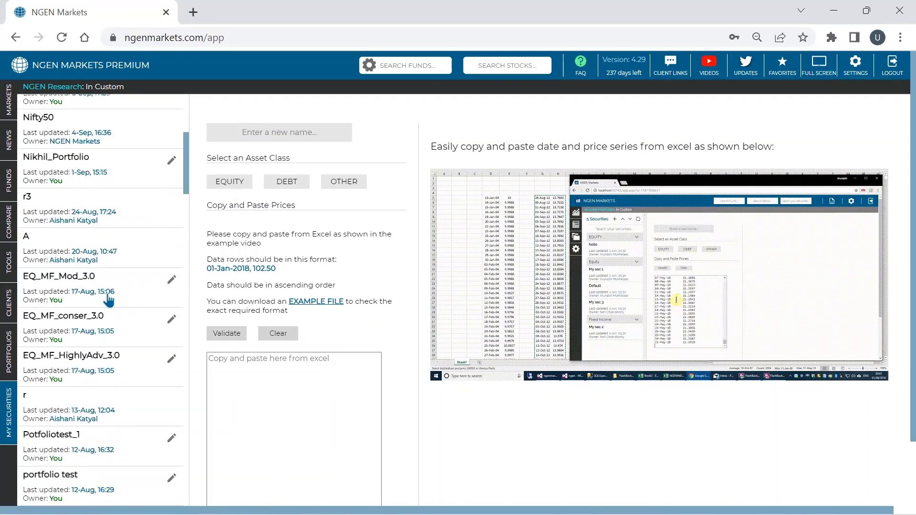
pyautogui.scroll(-15, 109, 299)
pyautogui.scroll(20, 107, 291)
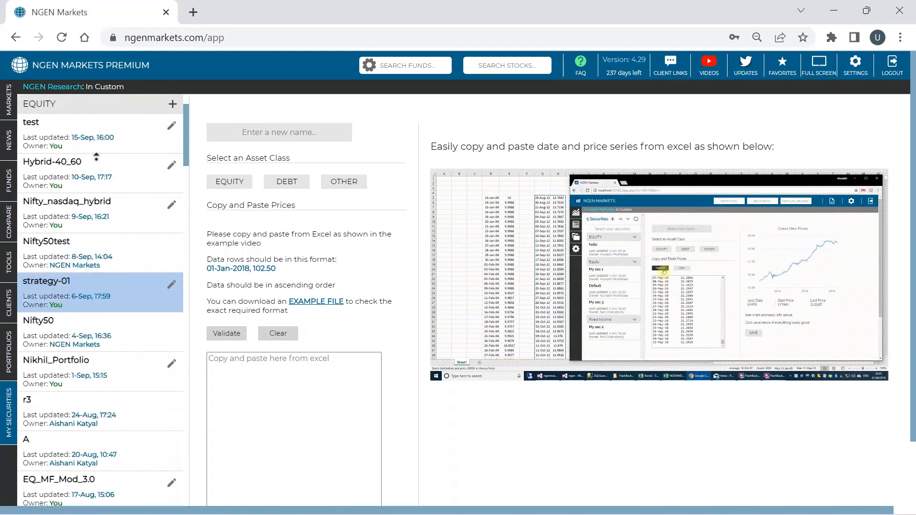
pyautogui.scroll(2, 96, 156)
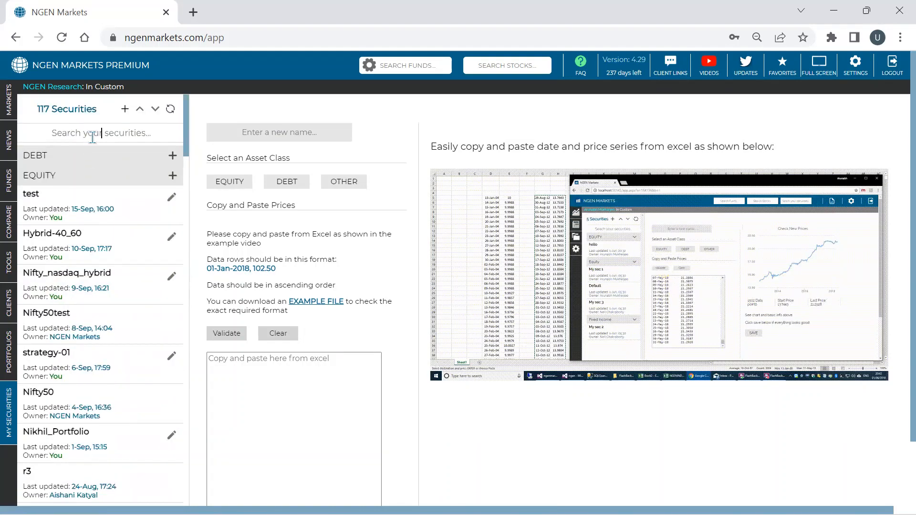
# Search the securities for "goog", open the GooG equity result and examine its performance chart.
pyautogui.write('goog')
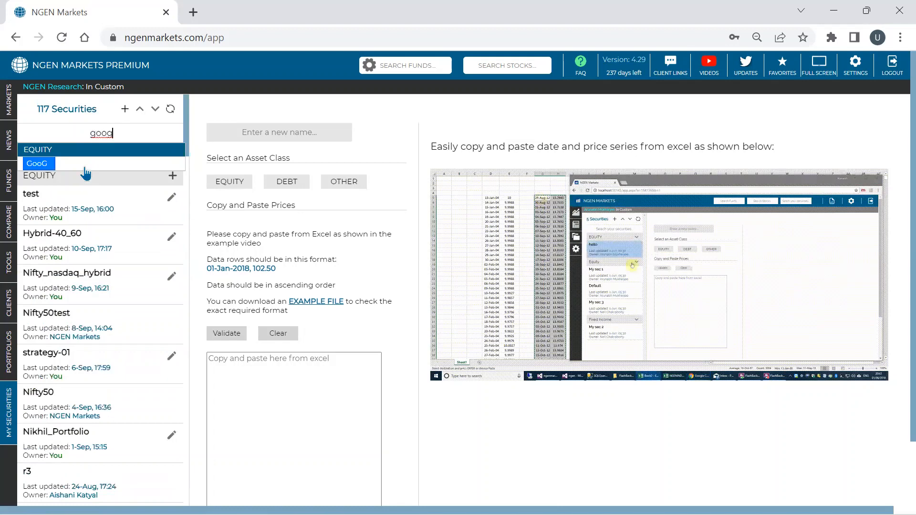
pyautogui.click(84, 167)
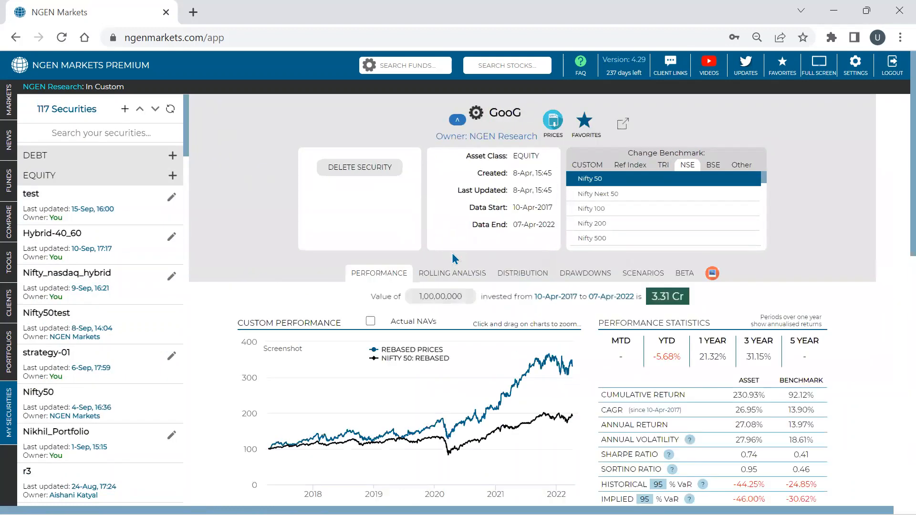
pyautogui.scroll(-1, 451, 253)
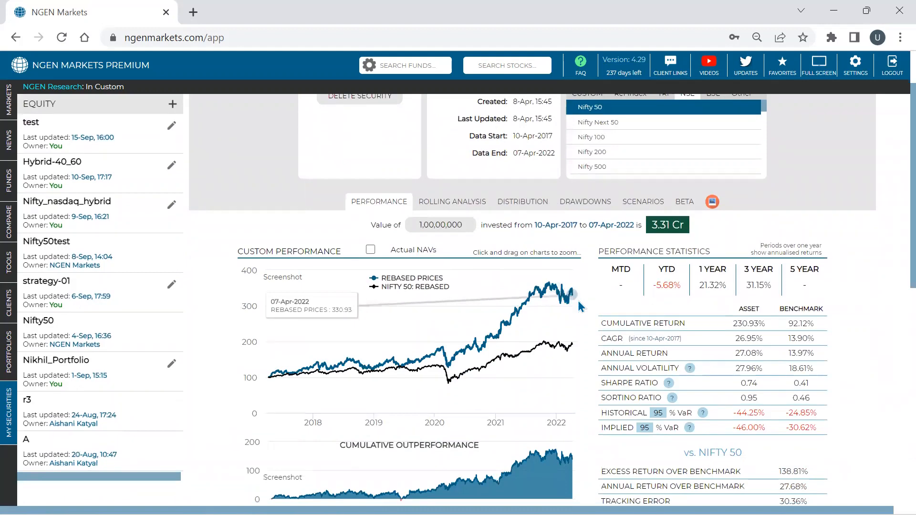
pyautogui.scroll(1, 193, 271)
# Open a blank form for adding another custom security and bring its price paste area into view.
pyautogui.click(131, 119)
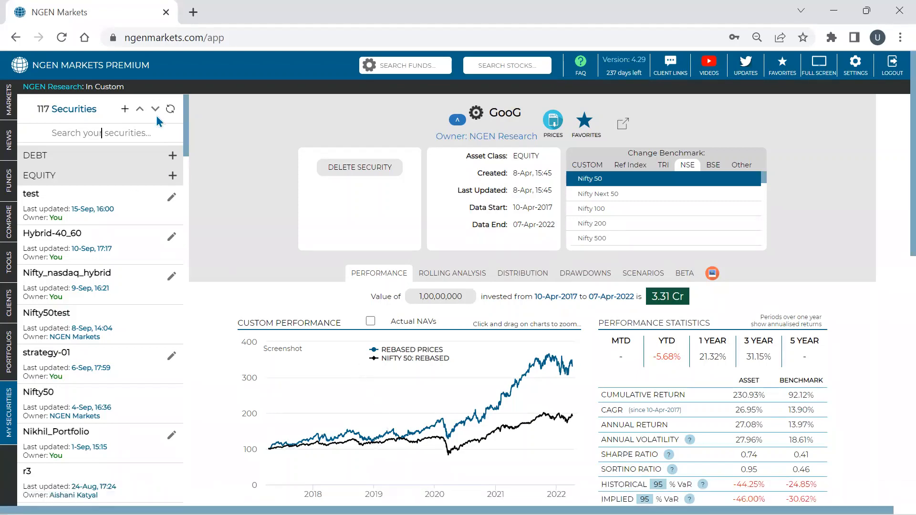
pyautogui.click(125, 112)
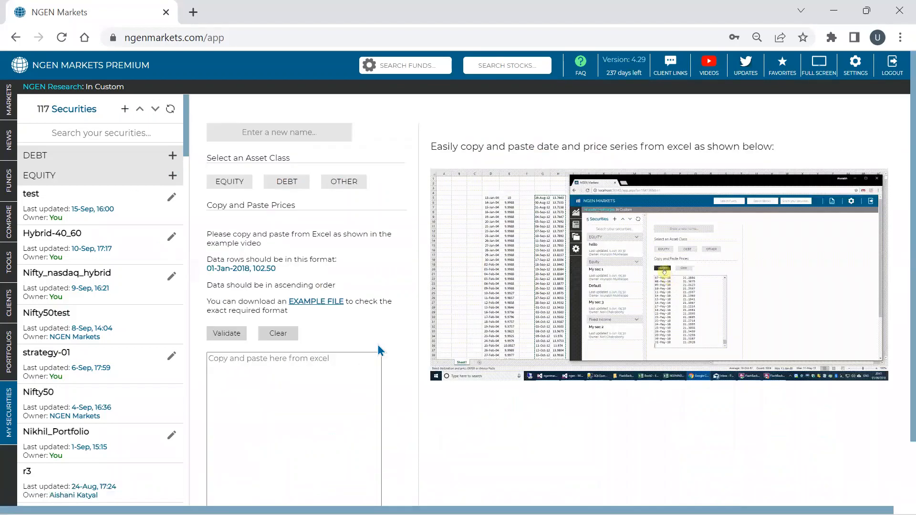
pyautogui.scroll(-2, 376, 345)
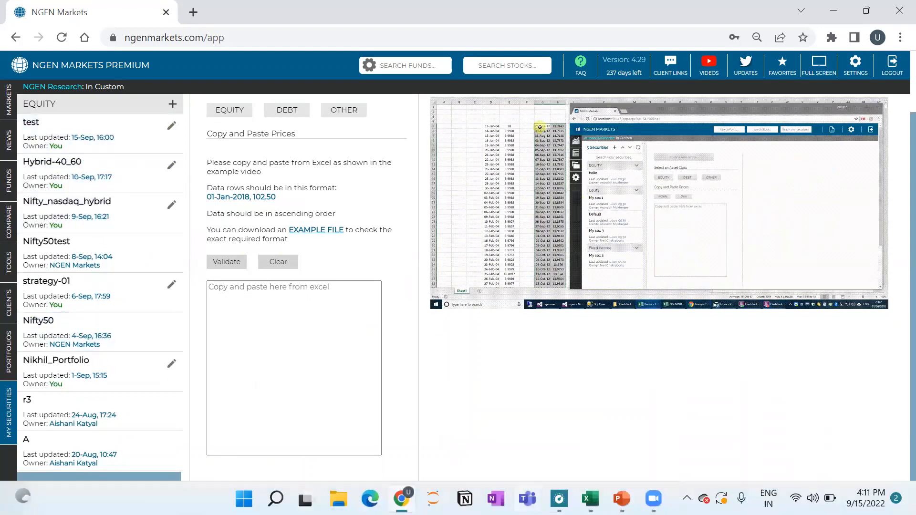
# Switch to the stocks_data (9) workbook in Excel and hide the GOOG, IDXX and MA (Master Card) columns, B through D.
pyautogui.hotkey('alt', 'Tab')
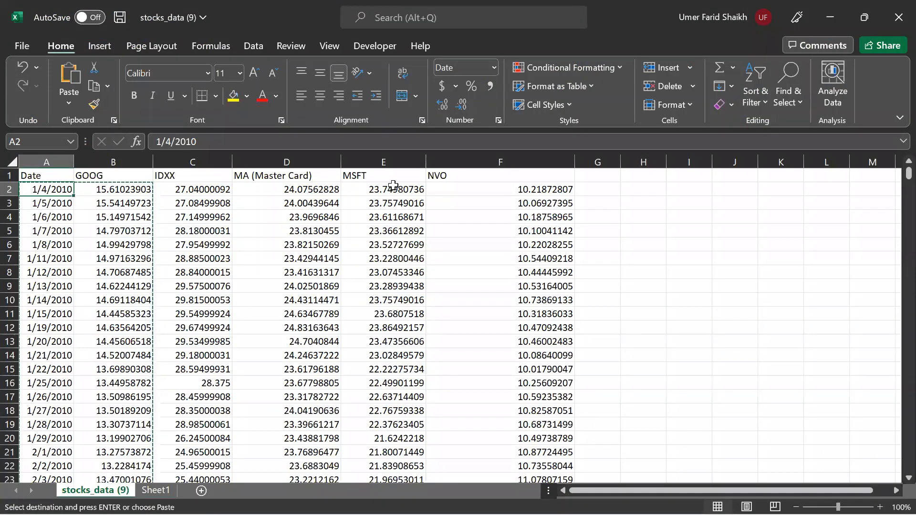
pyautogui.click(393, 189)
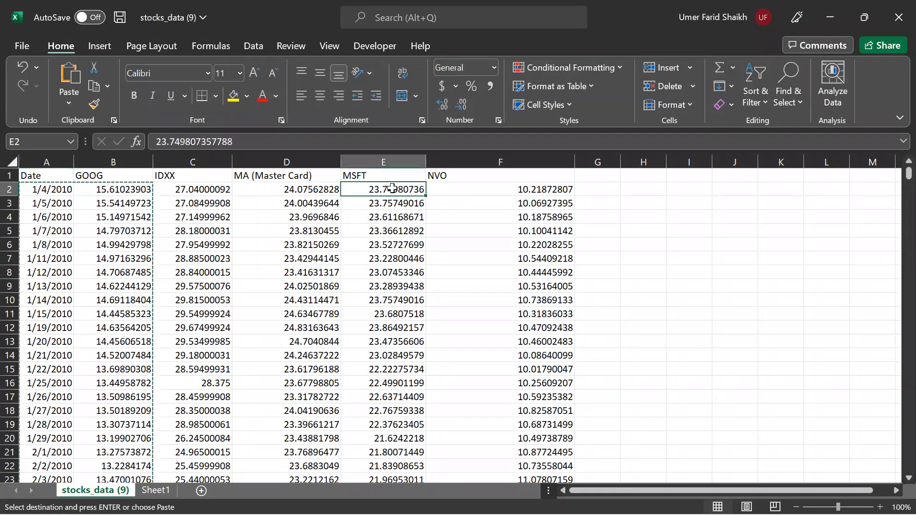
pyautogui.moveTo(292, 157); pyautogui.dragTo(113, 162)
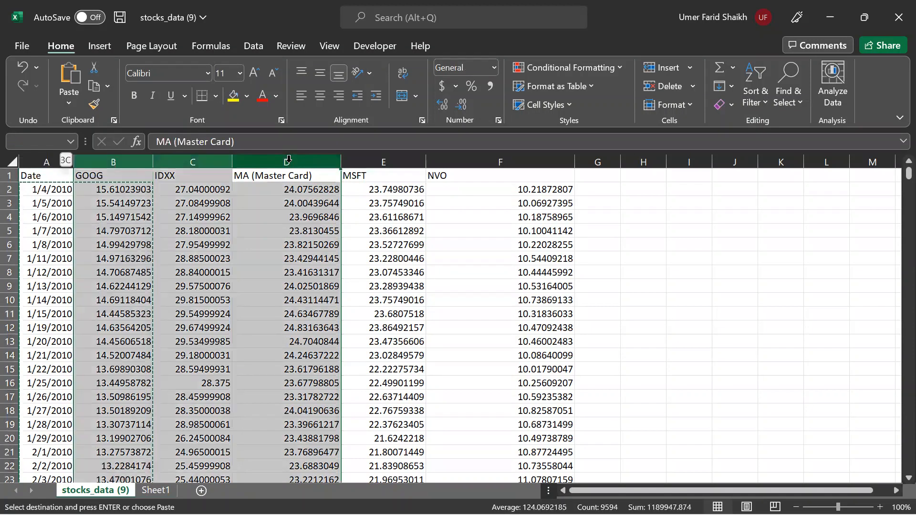
pyautogui.rightClick(289, 159)
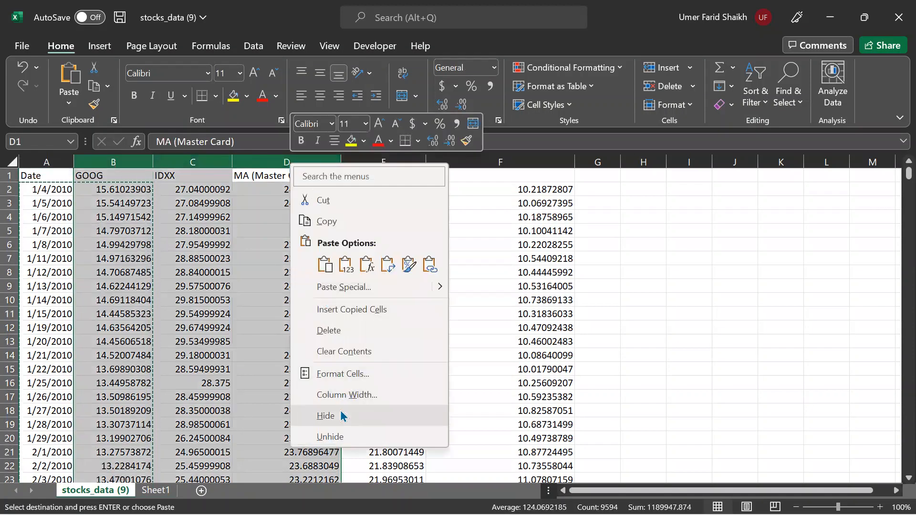
pyautogui.press('Escape')
pyautogui.hotkey('ctrl', '0')
# Copy the Date and MSFT values from row 2 down to the last filled row, without the headers.
pyautogui.click(56, 190)
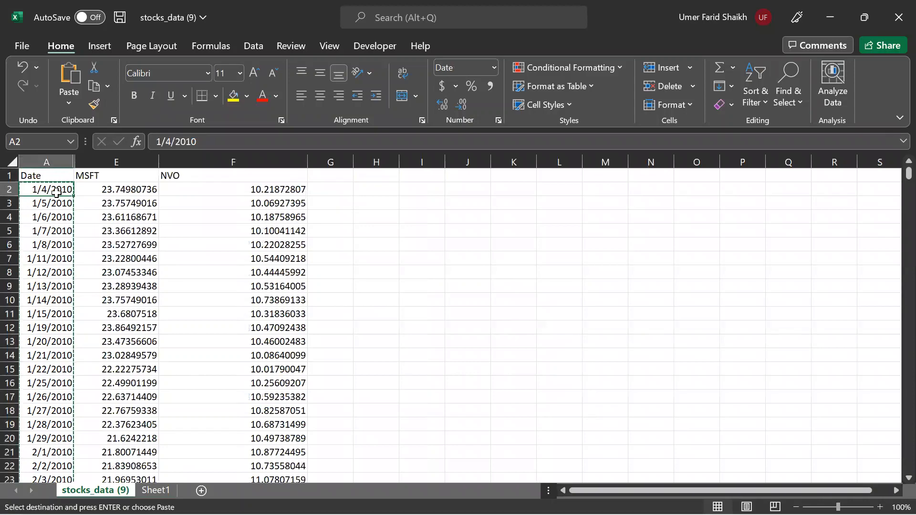
pyautogui.hotkey('ctrl', 'shift', 'Right')
pyautogui.hotkey('ctrl', 'shift', 'Down')
pyautogui.hotkey('ctrl', 'c')
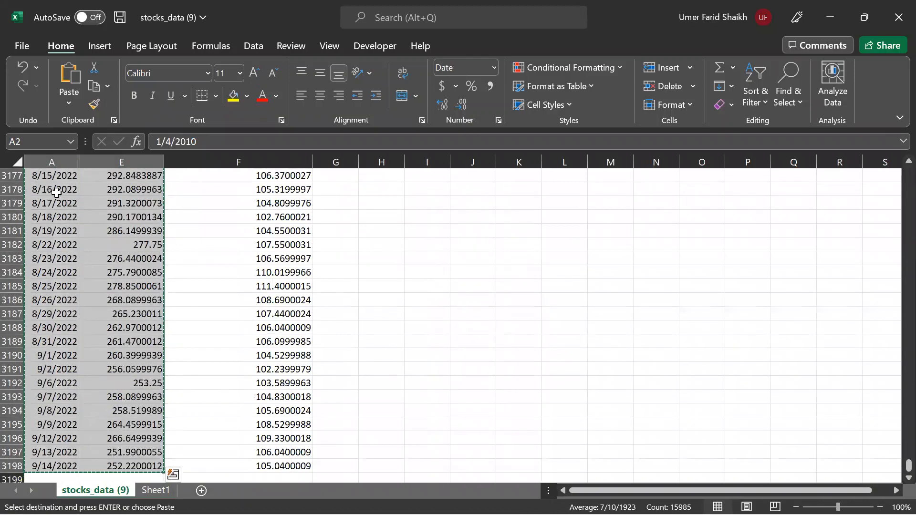
pyautogui.scroll(18, 73, 228)
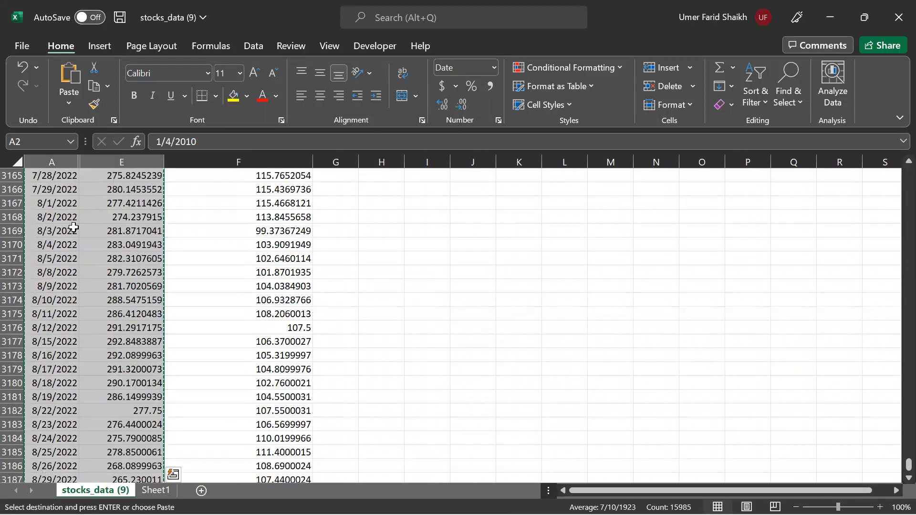
pyautogui.scroll(20, 894, 419)
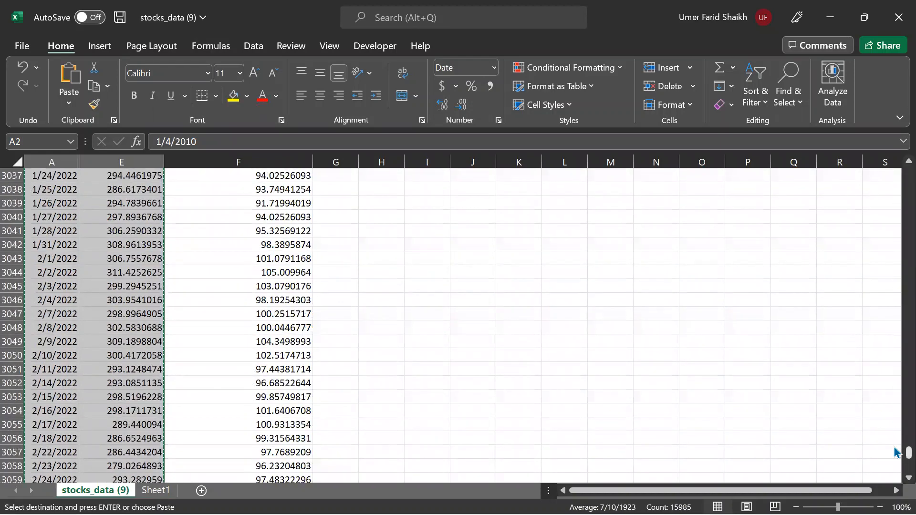
pyautogui.scroll(20, 893, 241)
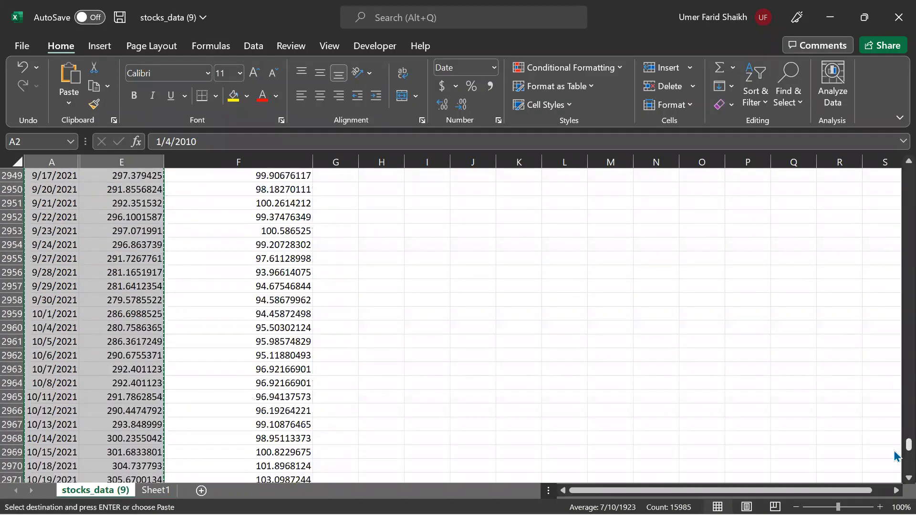
pyautogui.moveTo(894, 454); pyautogui.dragTo(894, 90)
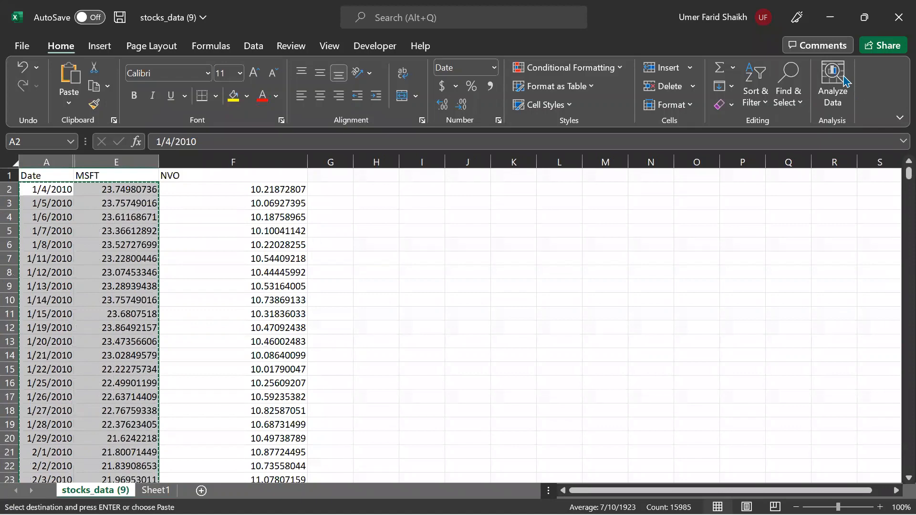
pyautogui.click(845, 81)
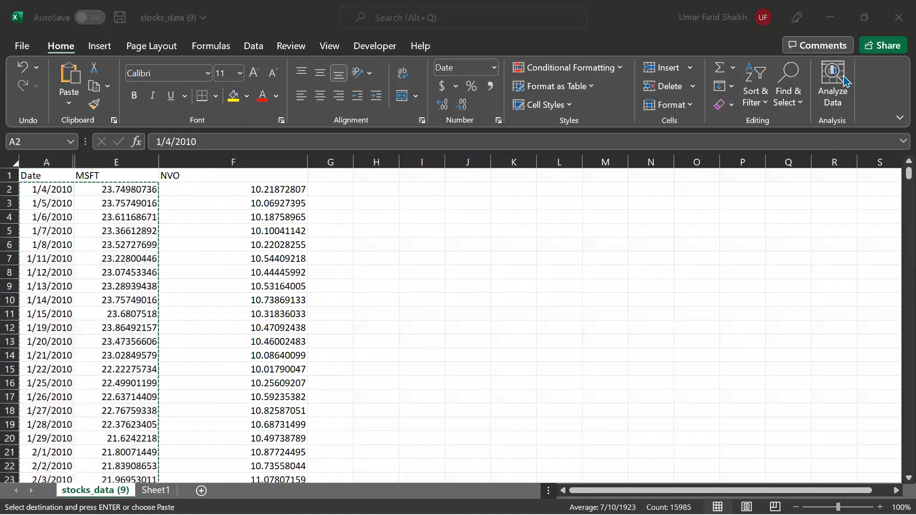
# Switch back to NGEN Markets and paste the copied dates and MSFT prices into the new security's price box.
pyautogui.hotkey('alt', 'Tab')
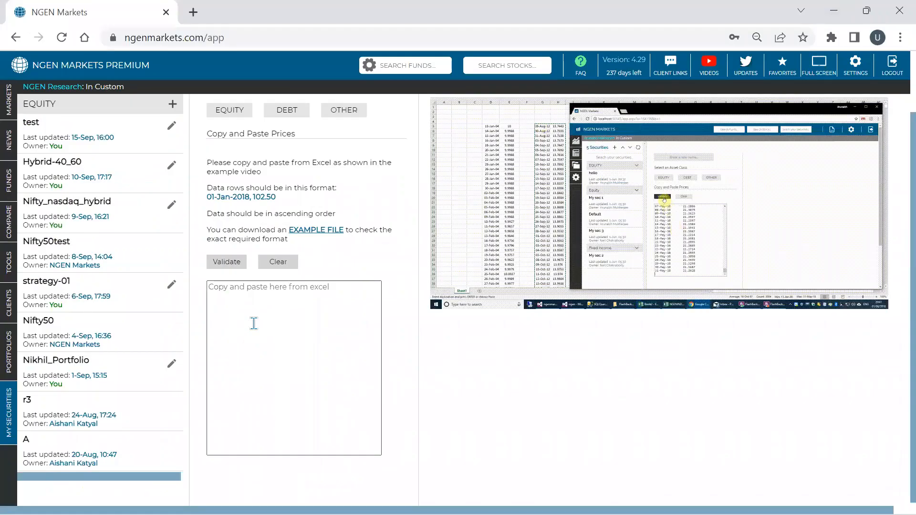
pyautogui.click(254, 324)
pyautogui.hotkey('ctrl', 'v')
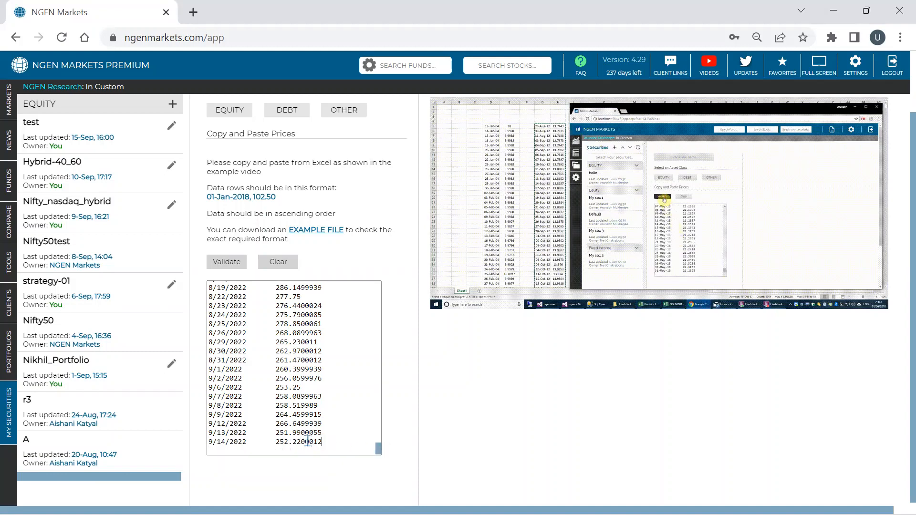
# Check the last and first rows of the pasted date and price series.
pyautogui.moveTo(324, 441); pyautogui.dragTo(214, 439)
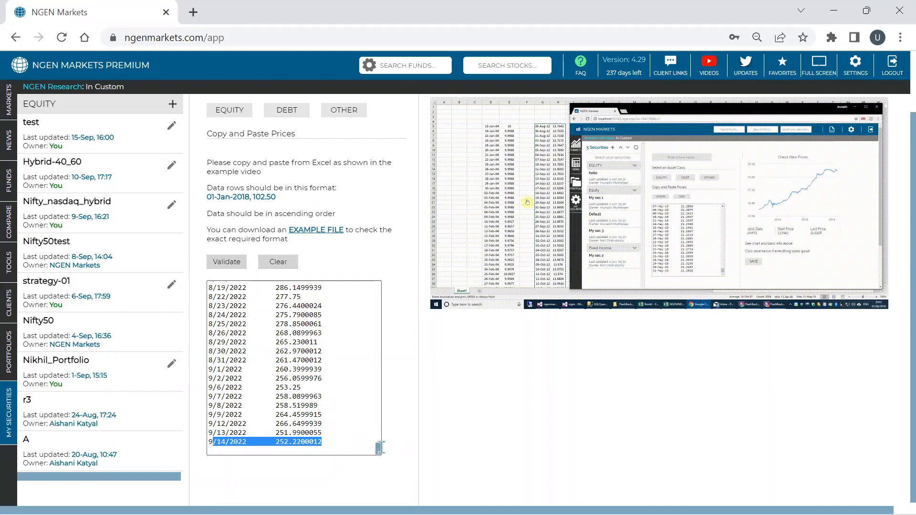
pyautogui.scroll(20, 369, 321)
pyautogui.hotkey('ctrl', 'Home')
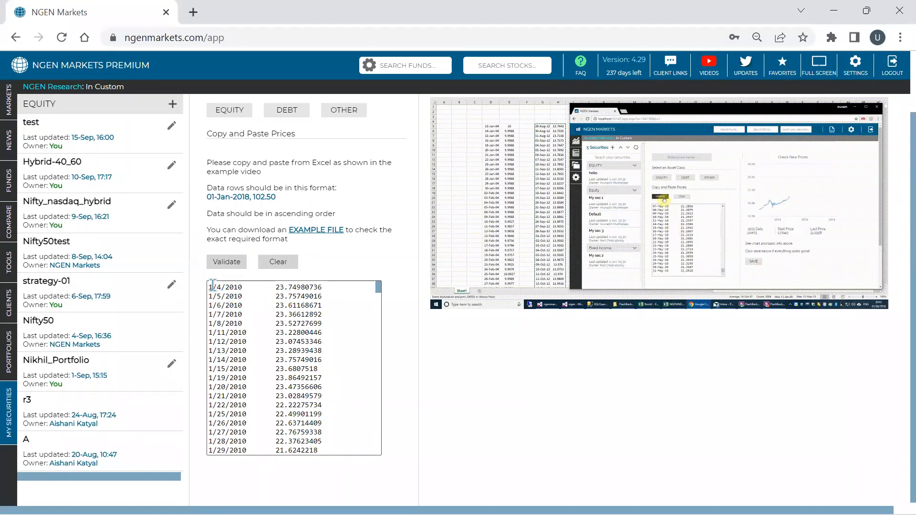
pyautogui.moveTo(212, 286); pyautogui.dragTo(351, 287)
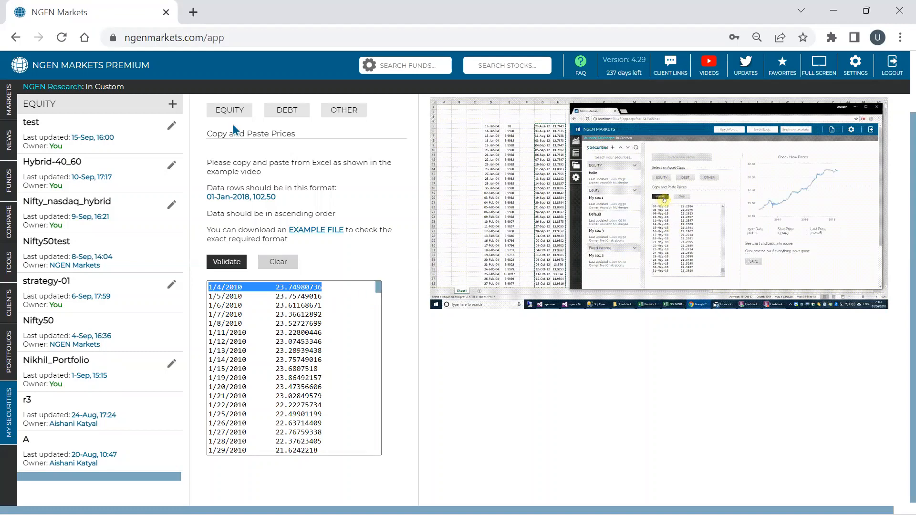
# Name the new security Microsoft and set its asset class to Equity.
pyautogui.scroll(2, 246, 160)
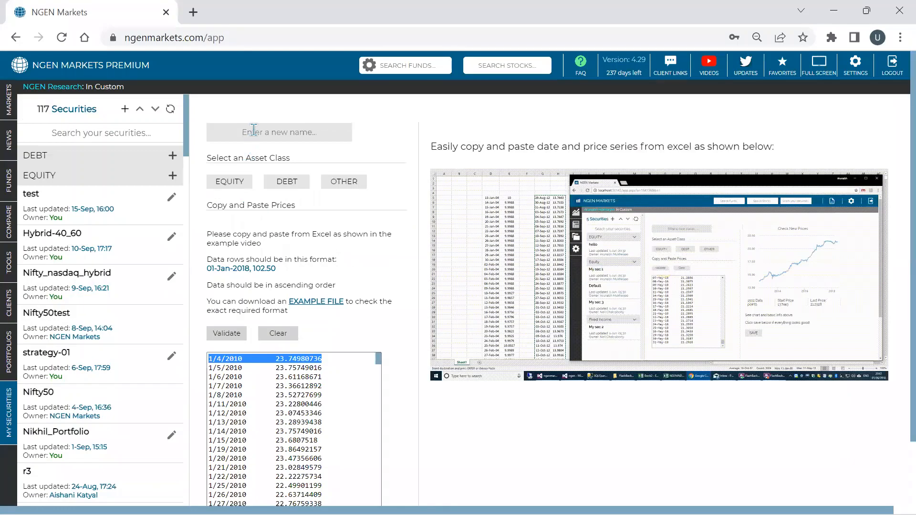
pyautogui.click(254, 130)
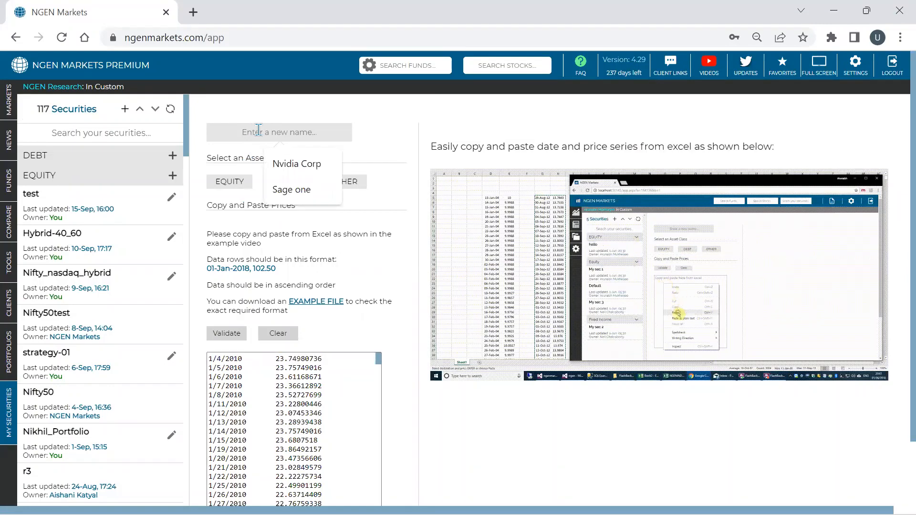
pyautogui.write('M')
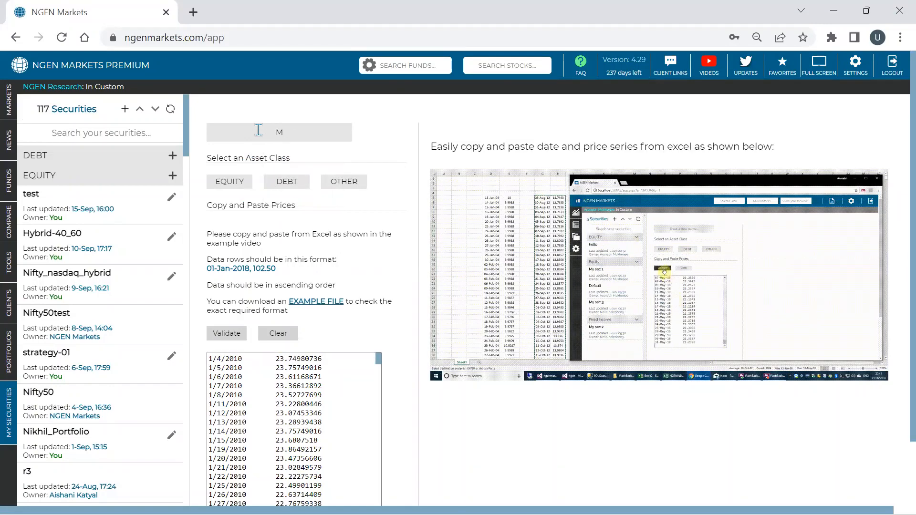
pyautogui.press('BackSpace')
pyautogui.write('Micro')
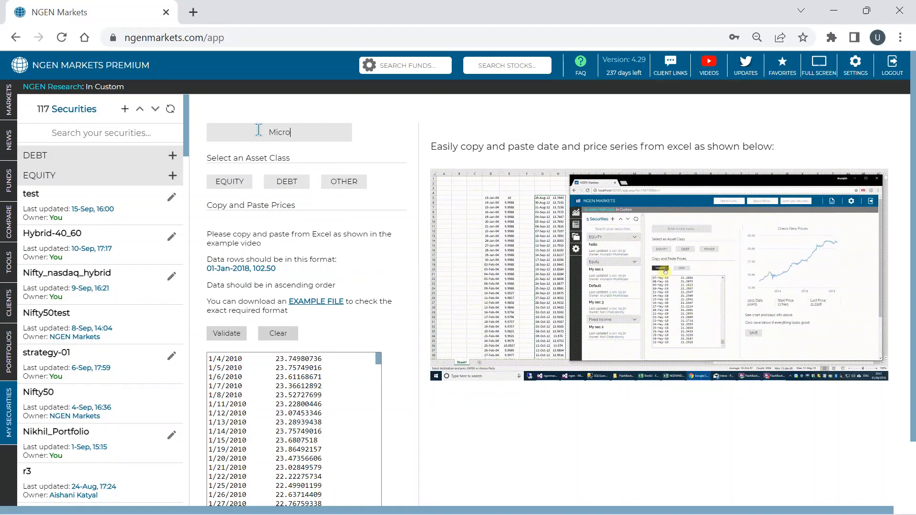
pyautogui.write('soft')
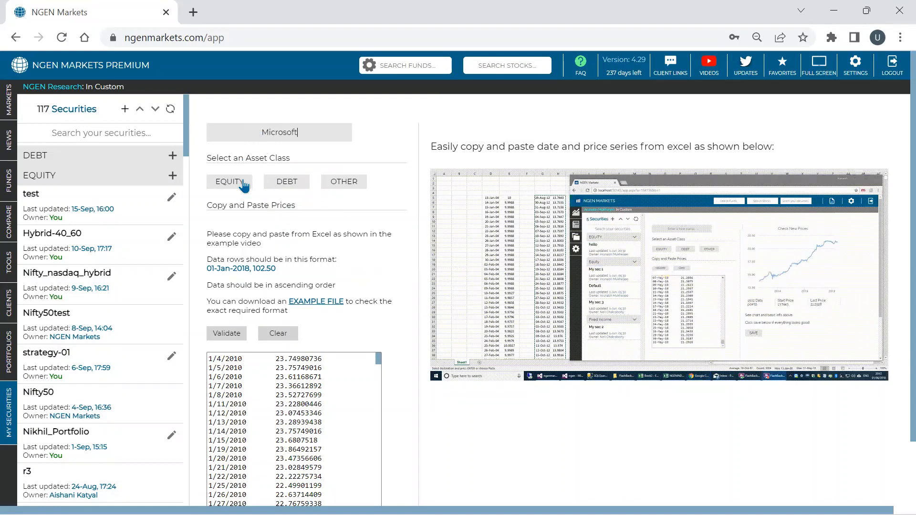
pyautogui.click(244, 182)
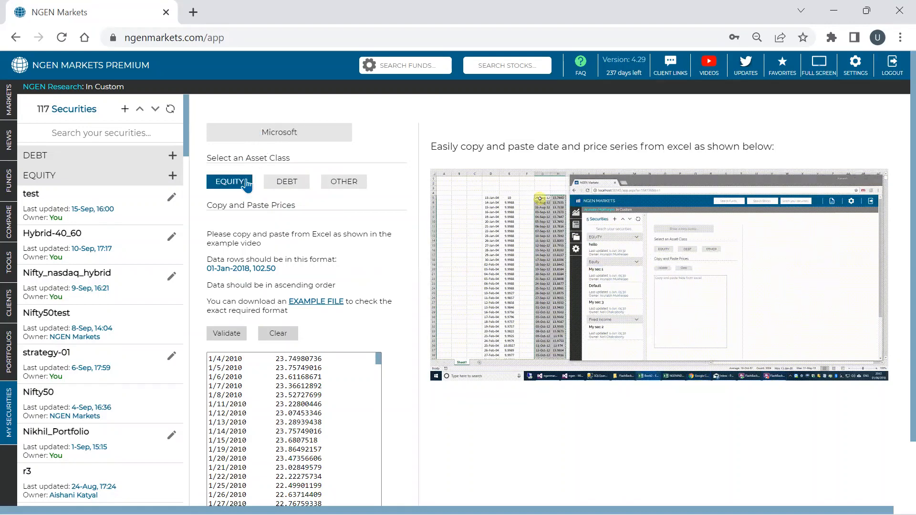
# Validate the pasted Microsoft prices and save the security.
pyautogui.click(234, 334)
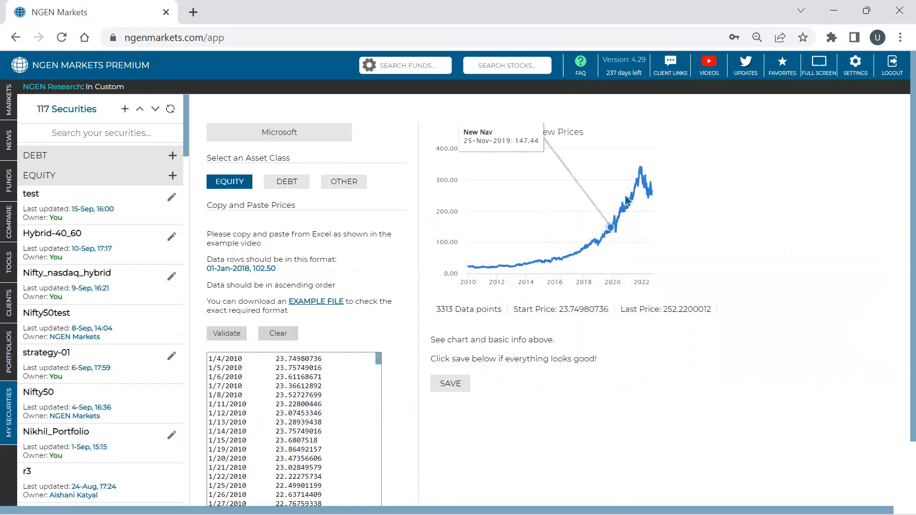
pyautogui.click(442, 389)
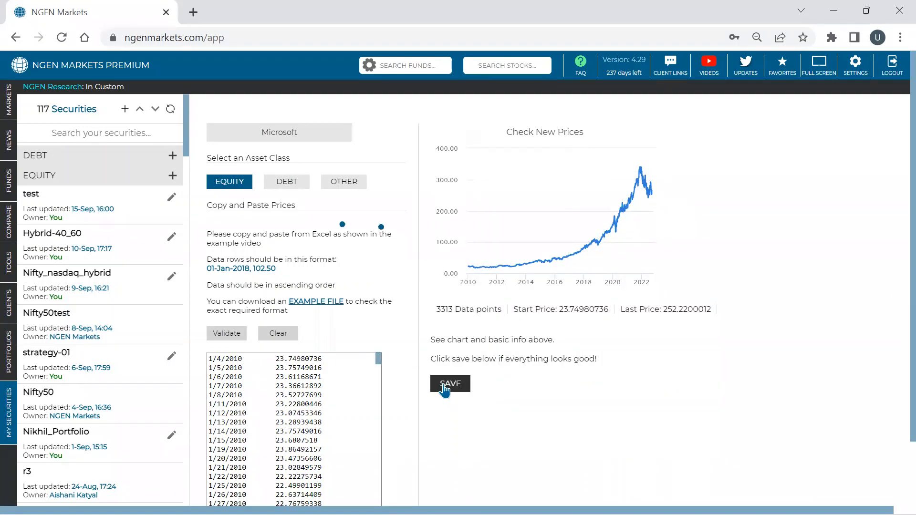
pyautogui.click(81, 207)
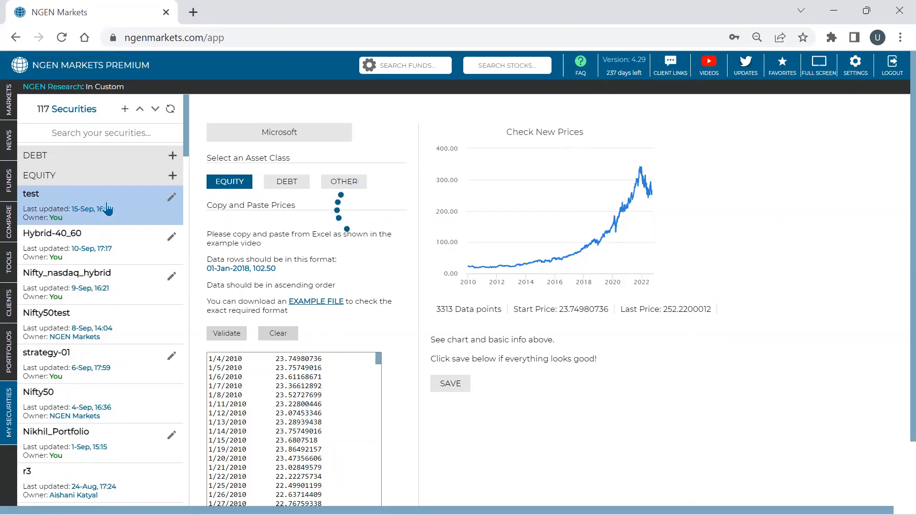
# Open the saved Microsoft security's analytics and look over the favorites list.
pyautogui.click(139, 108)
pyautogui.click(109, 186)
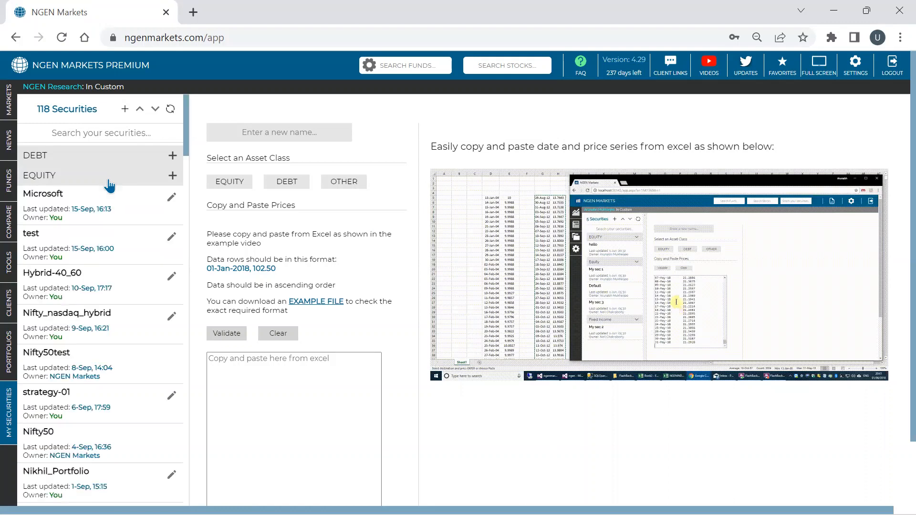
pyautogui.click(67, 211)
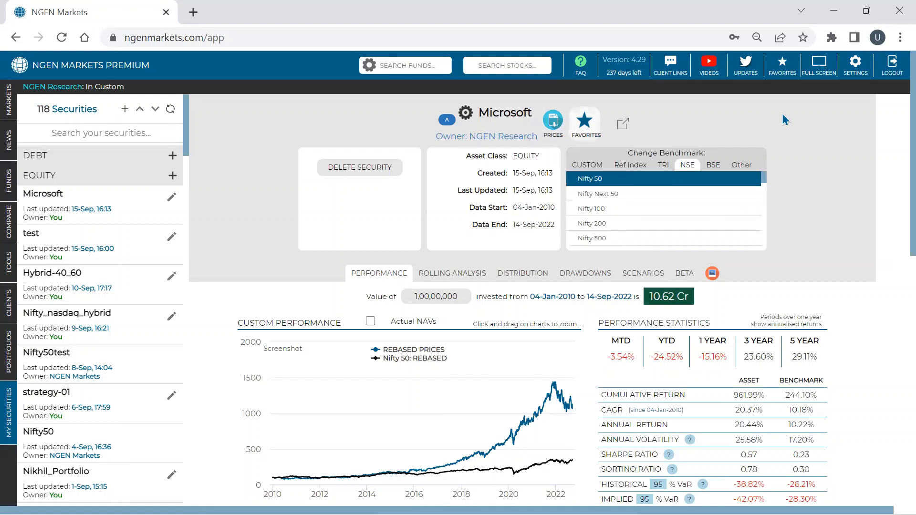
pyautogui.click(782, 71)
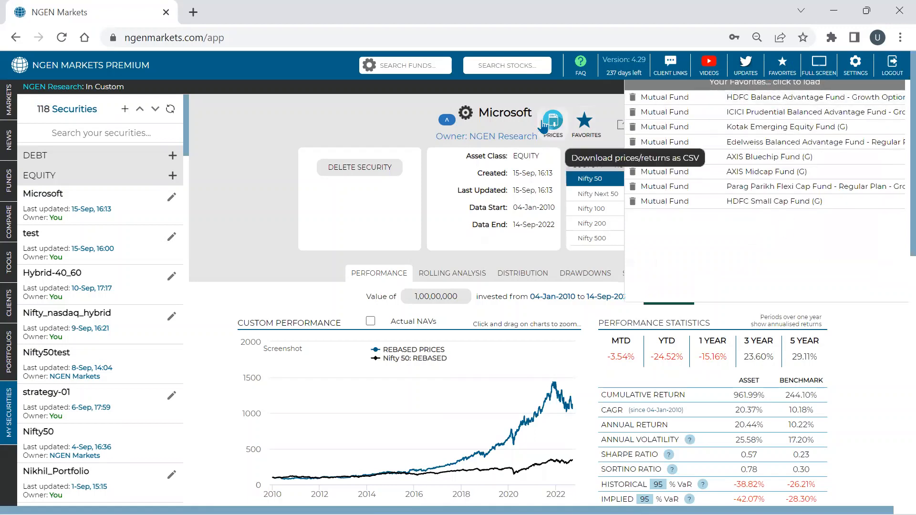
pyautogui.click(722, 156)
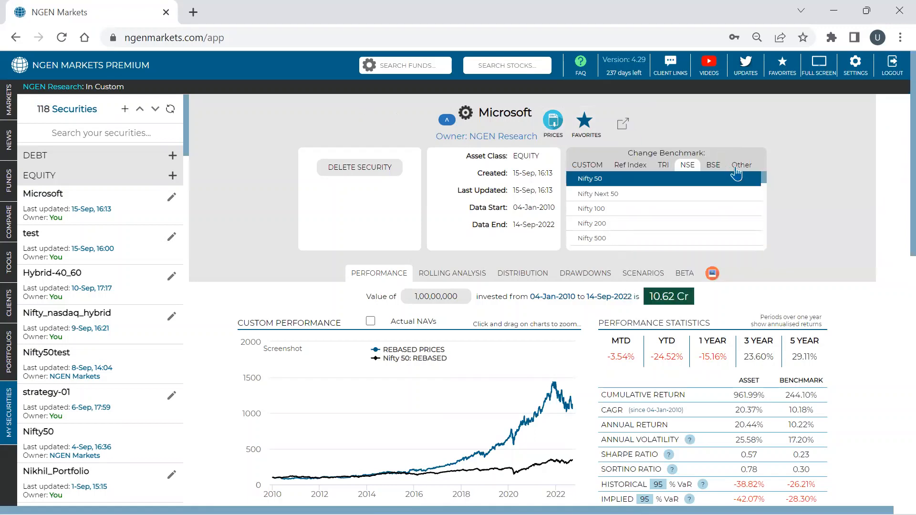
# Change the Microsoft security's benchmark to the S&P 500.
pyautogui.click(738, 165)
pyautogui.scroll(-2, 639, 210)
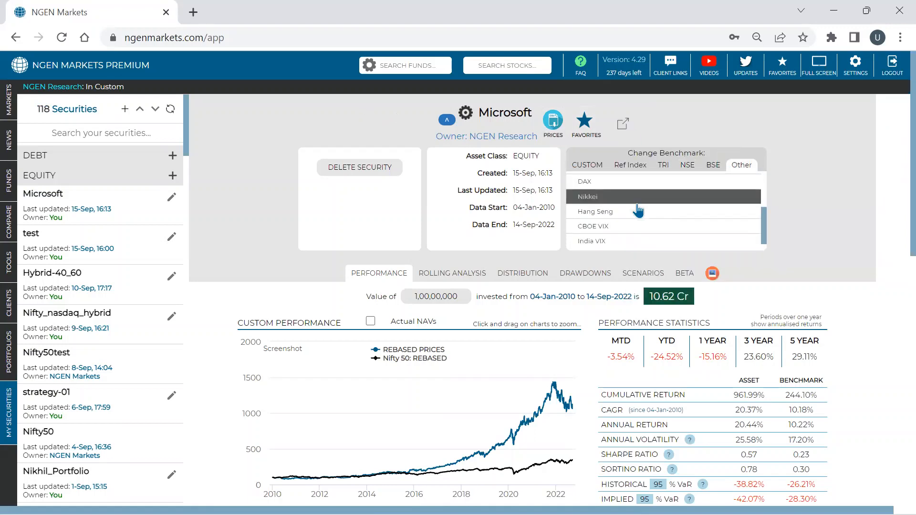
pyautogui.scroll(2, 636, 208)
pyautogui.click(614, 194)
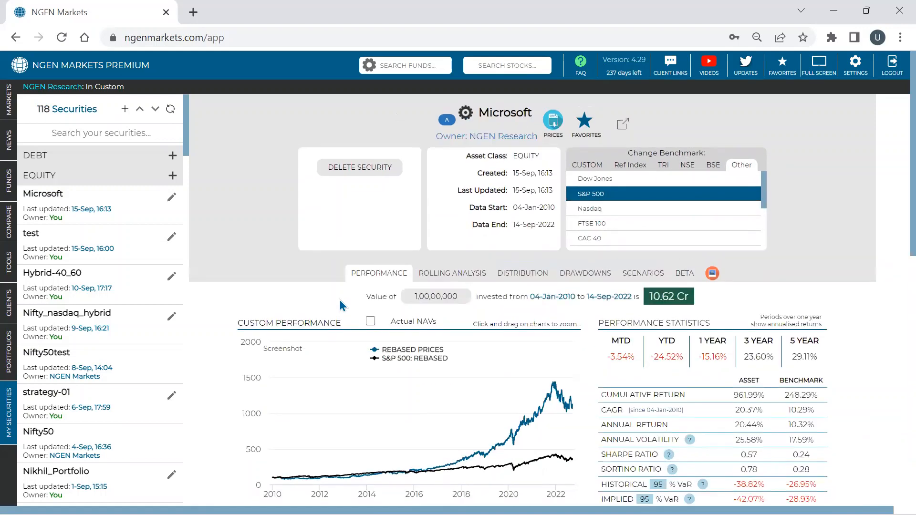
# Examine Microsoft's performance chart, cumulative outperformance and performance statistics against the S&P 500.
pyautogui.scroll(-2, 473, 356)
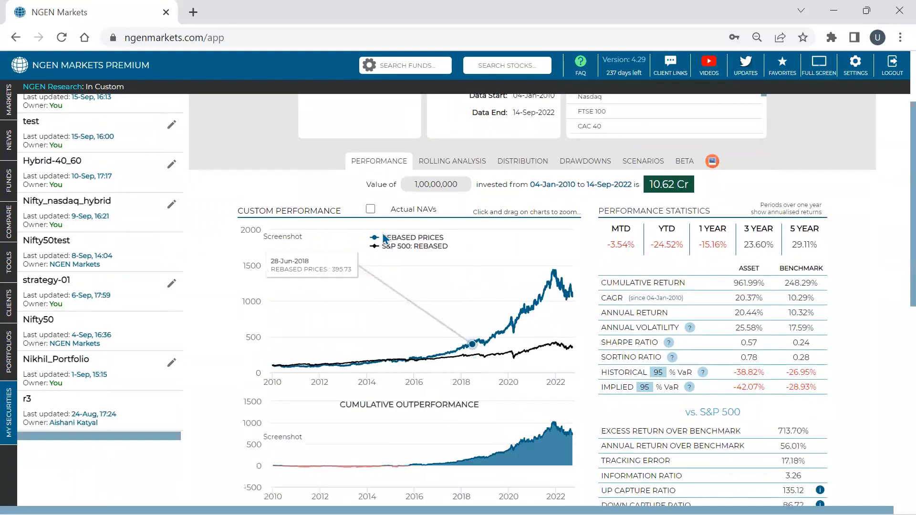
pyautogui.scroll(-1, 384, 238)
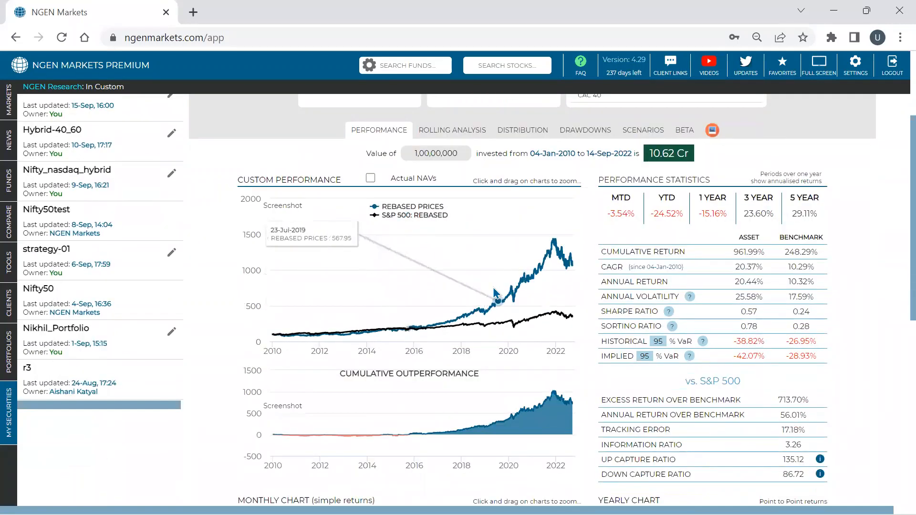
pyautogui.scroll(1, 582, 266)
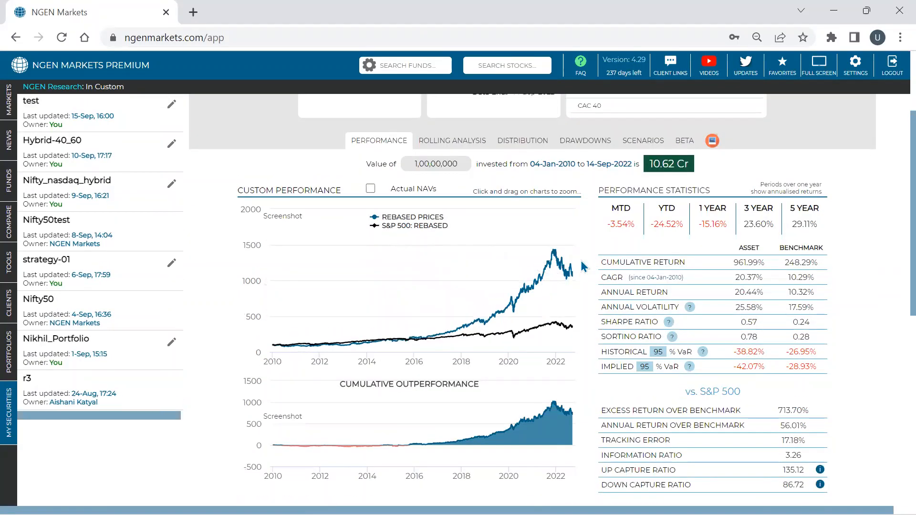
pyautogui.scroll(3, 581, 265)
pyautogui.scroll(-1, 580, 265)
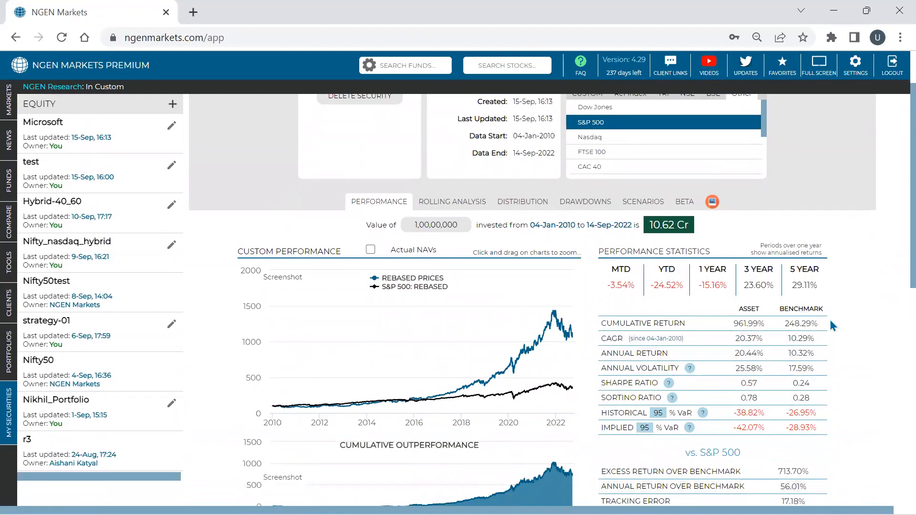
pyautogui.scroll(-1, 765, 323)
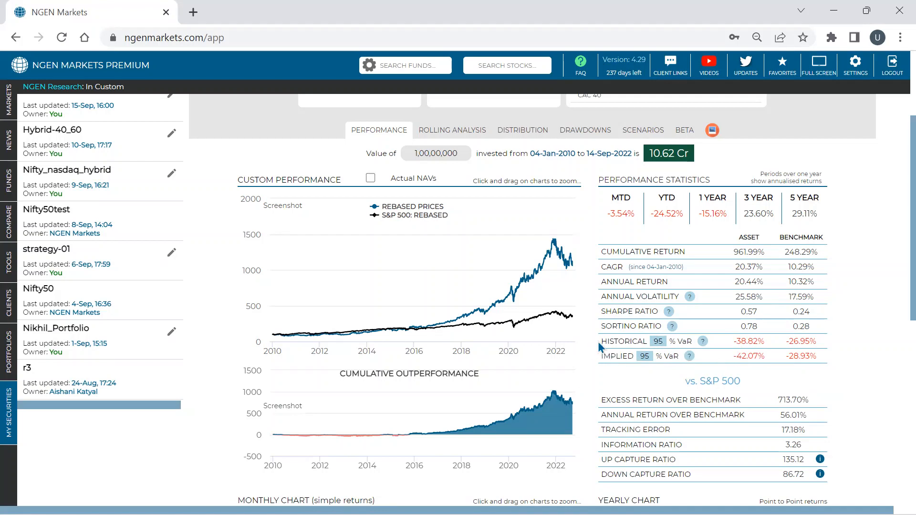
# Set the historical VaR confidence level to 99% in Microsoft's performance statistics.
pyautogui.moveTo(598, 342); pyautogui.dragTo(820, 345)
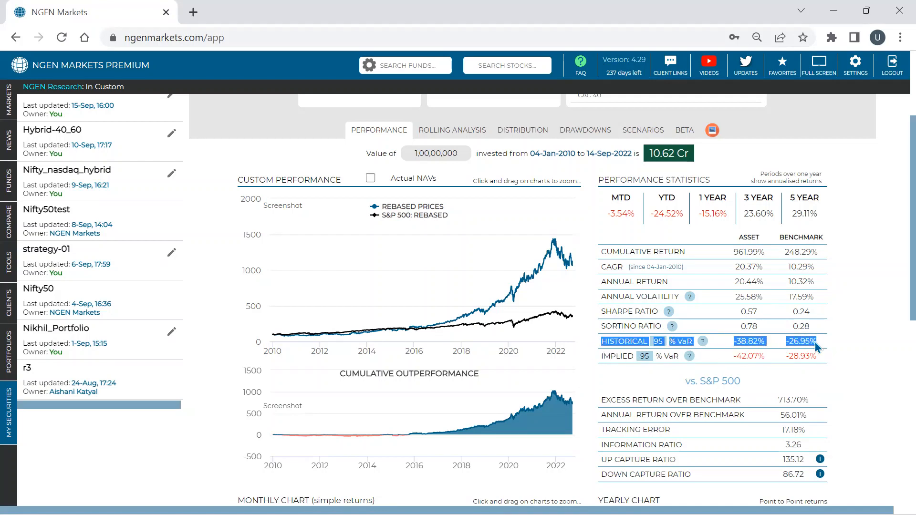
pyautogui.doubleClick(747, 343)
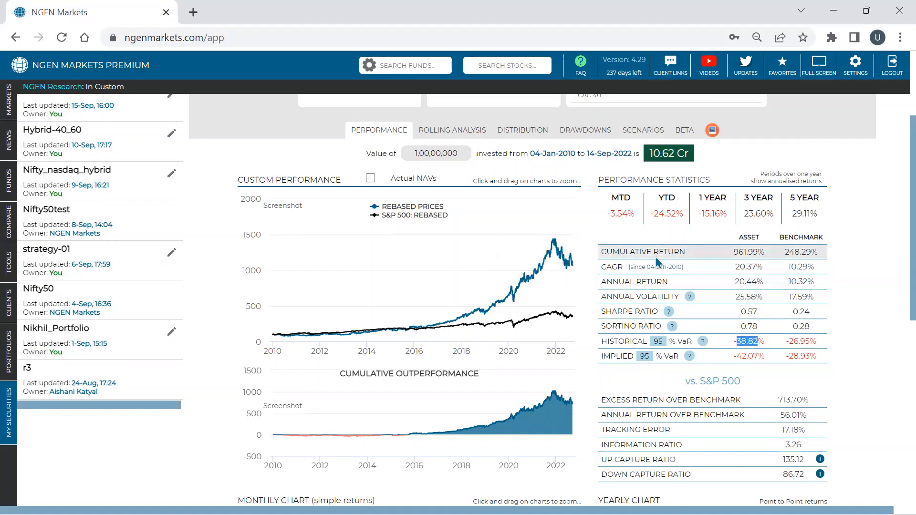
pyautogui.click(795, 344)
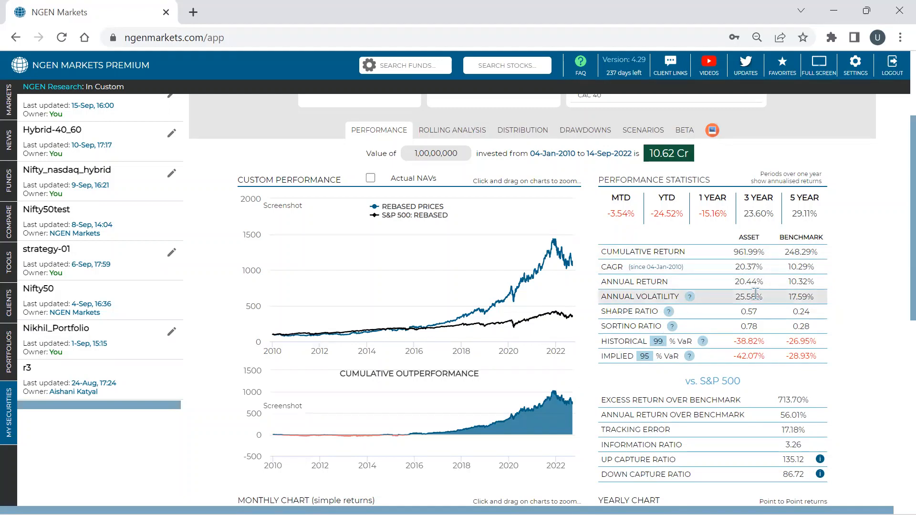
pyautogui.click(828, 319)
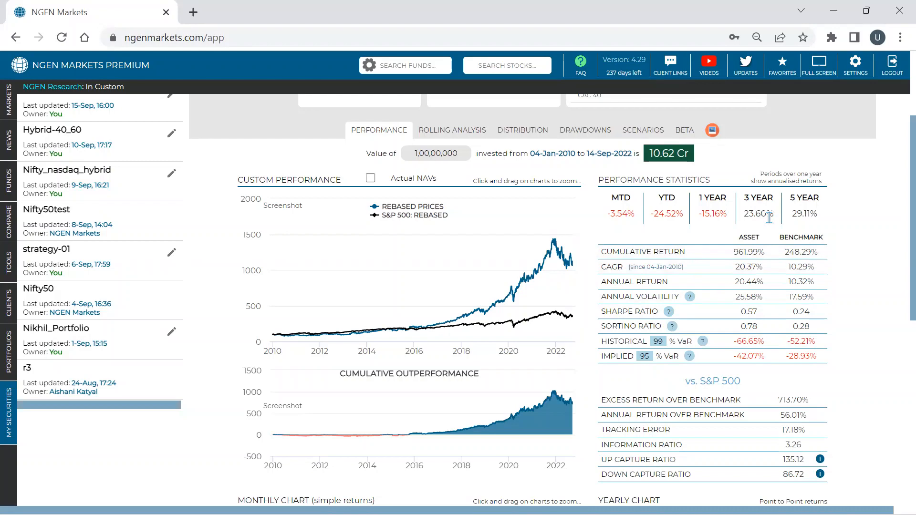
# Find the Robinhood (hood) security among the saved equity securities and open its analytics.
pyautogui.scroll(3, 769, 217)
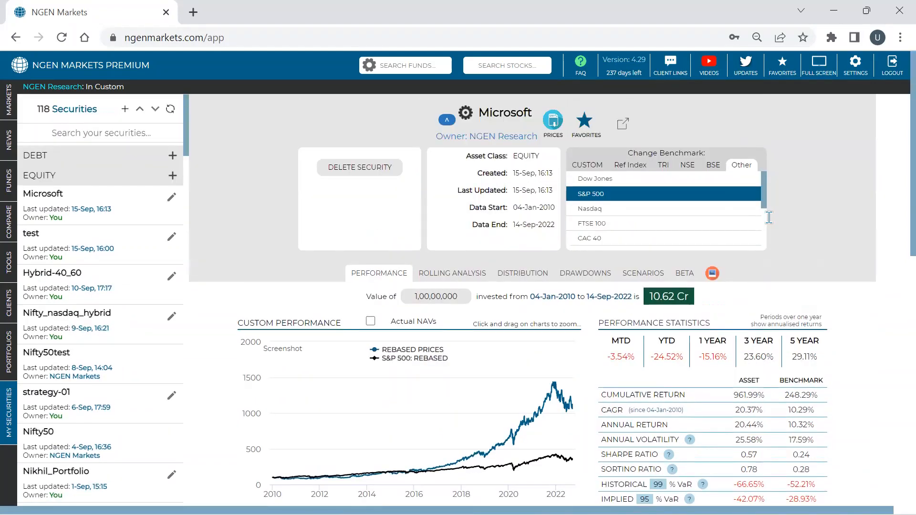
pyautogui.scroll(-3, 768, 217)
pyautogui.scroll(3, 323, 180)
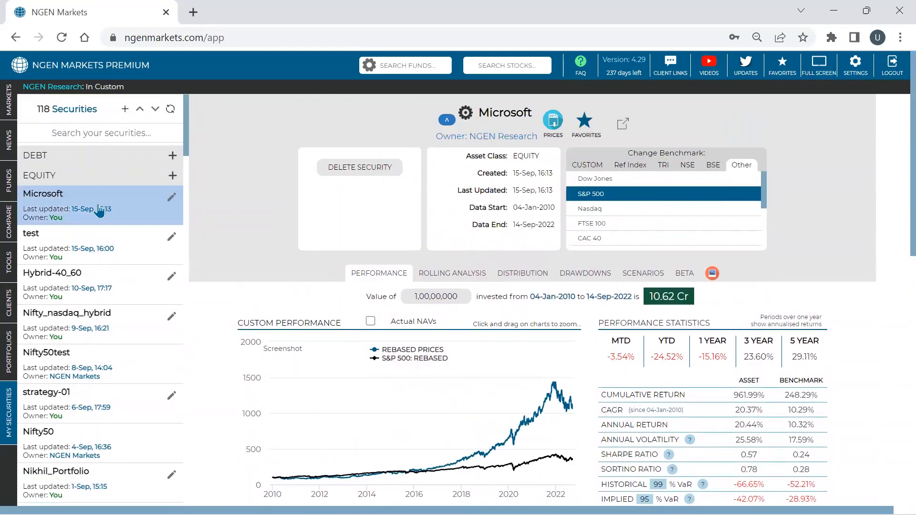
pyautogui.scroll(-10, 100, 210)
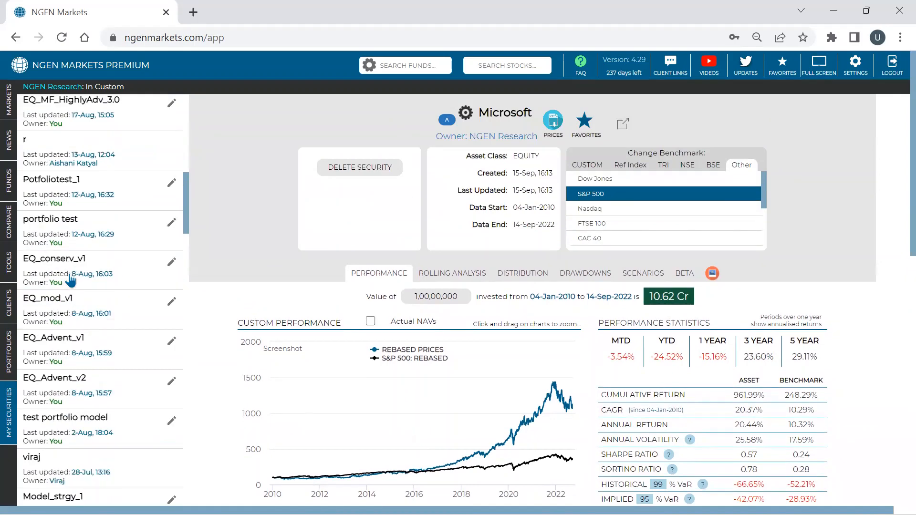
pyautogui.scroll(-20, 70, 280)
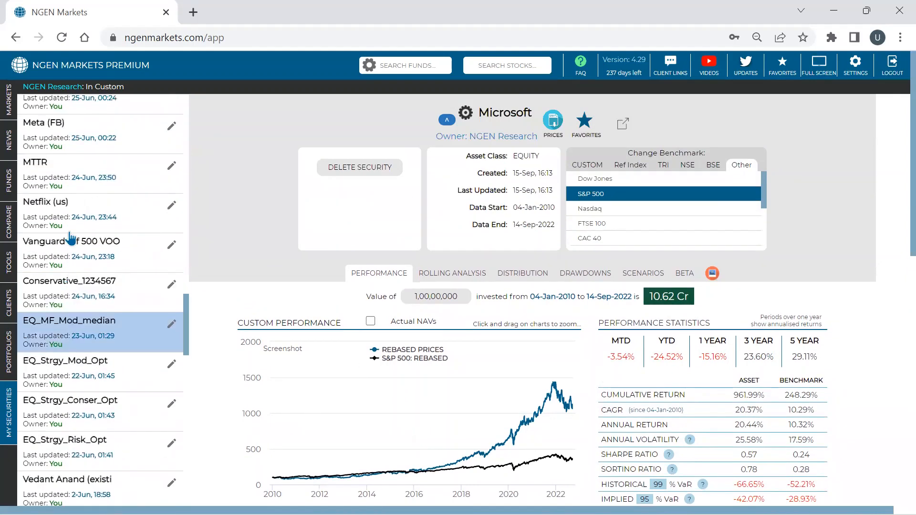
pyautogui.scroll(2, 71, 205)
pyautogui.scroll(3, 71, 334)
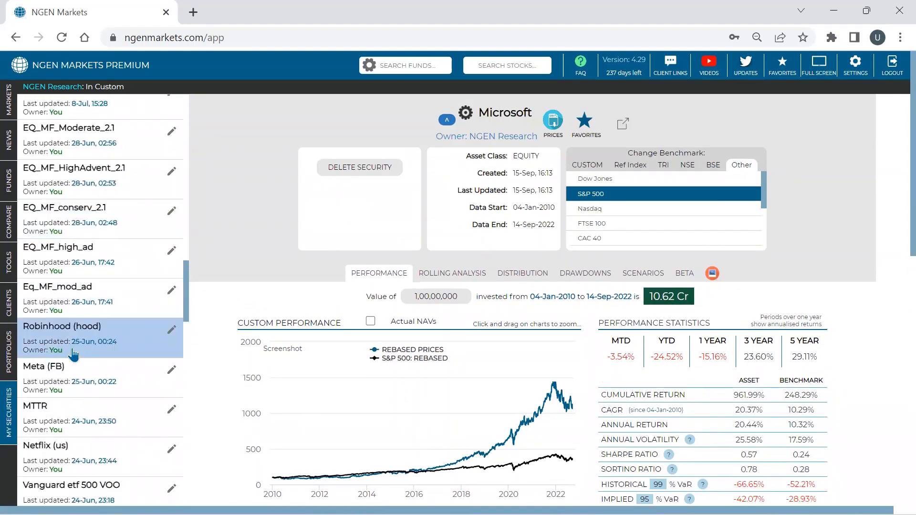
pyautogui.click(73, 353)
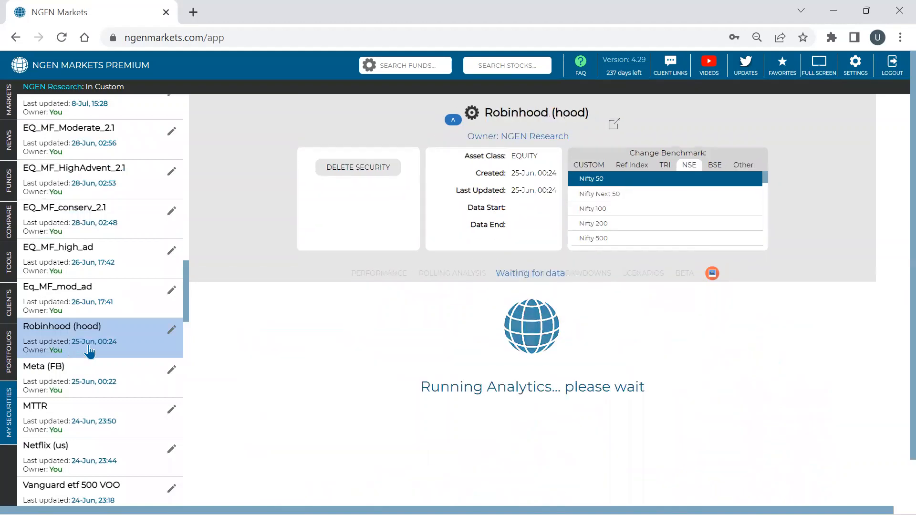
# View Robinhood's performance, and open the MTTR and Meta (FB) securities in turn for comparison.
pyautogui.scroll(-1, 29, 367)
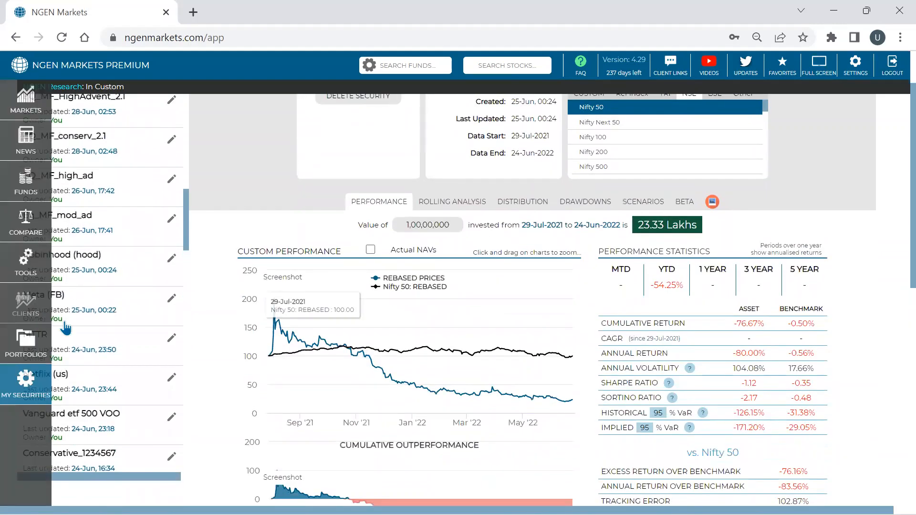
pyautogui.click(62, 355)
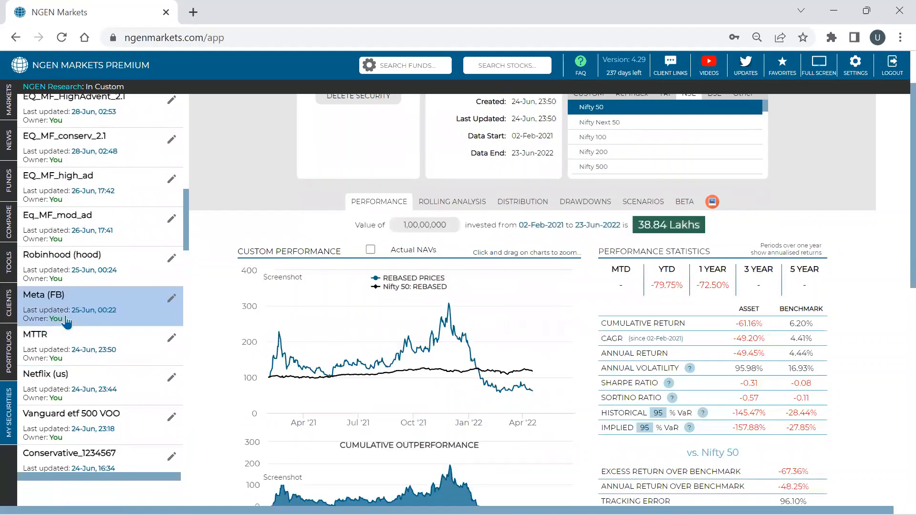
pyautogui.click(66, 323)
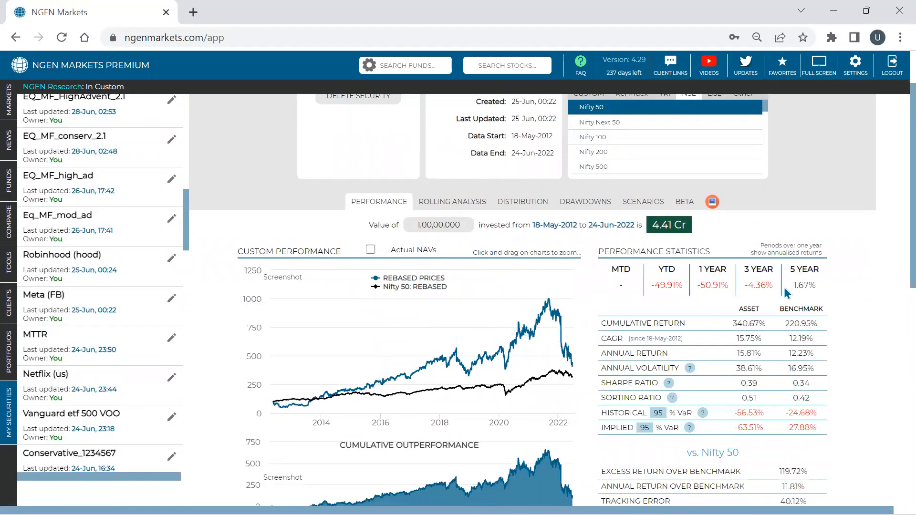
# Change the Meta (FB) security's benchmark to Nasdaq.
pyautogui.scroll(1, 745, 169)
pyautogui.click(745, 169)
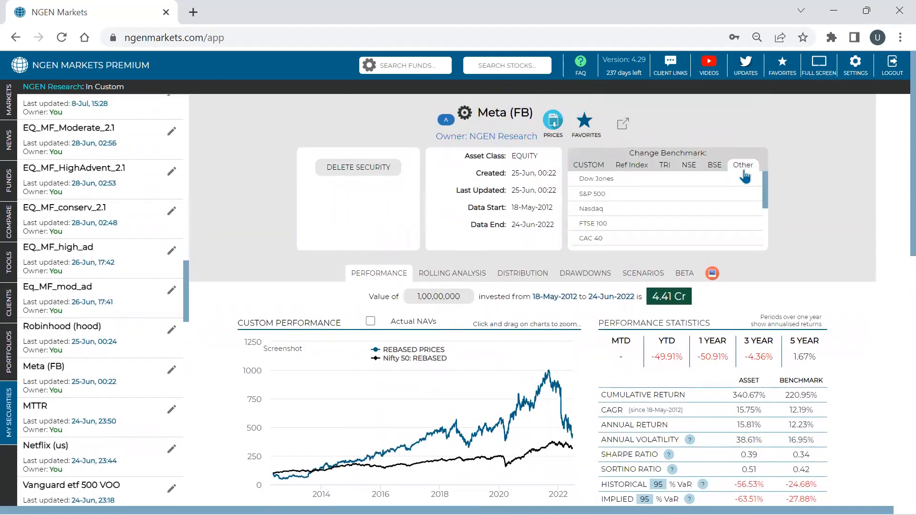
pyautogui.click(635, 210)
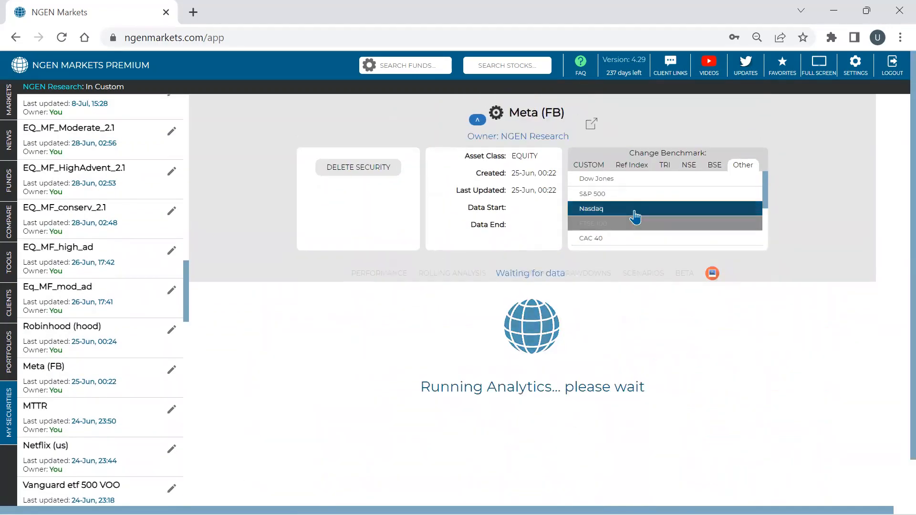
# Examine Meta's performance chart and its statistics against Nasdaq, highlighting the annual return over benchmark.
pyautogui.scroll(-2, 634, 217)
pyautogui.scroll(-5, 567, 356)
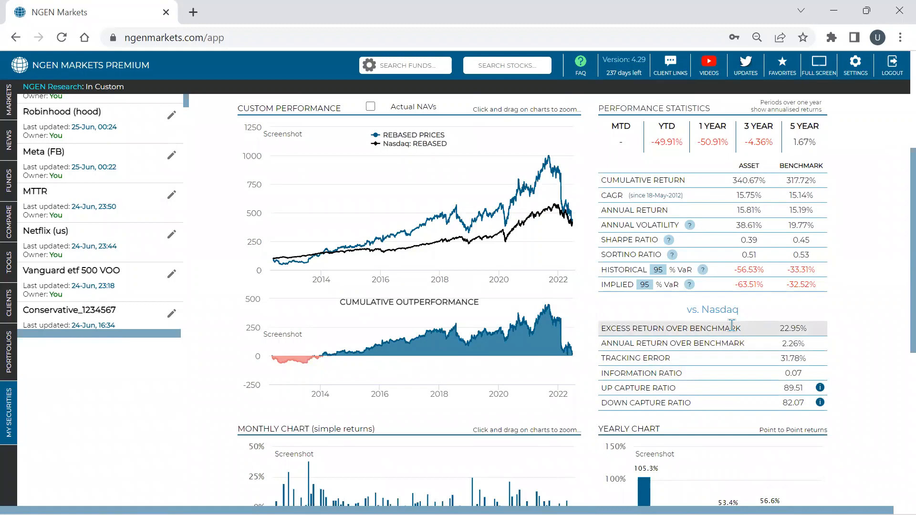
pyautogui.moveTo(806, 344); pyautogui.dragTo(780, 343)
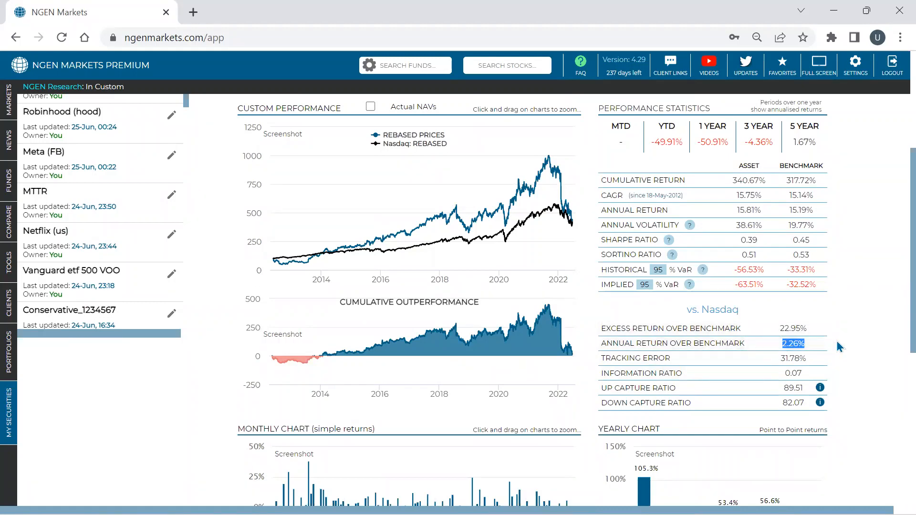
pyautogui.scroll(-2, 836, 340)
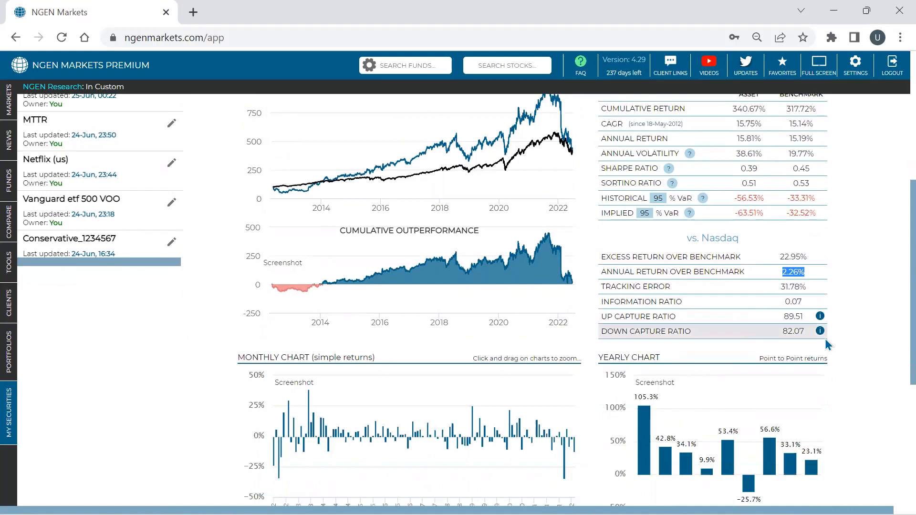
# Show the benchmark up months behind Meta's up capture ratio and review the monthly asset and benchmark returns.
pyautogui.doubleClick(793, 317)
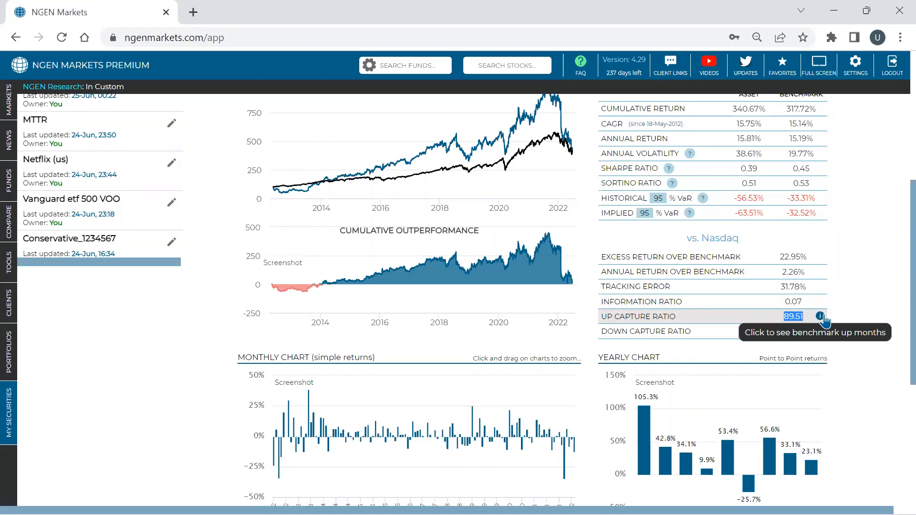
pyautogui.click(819, 317)
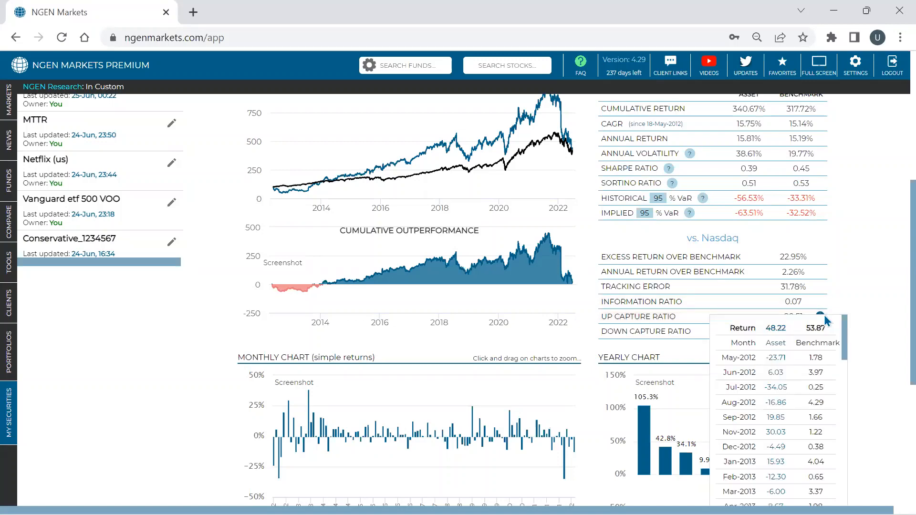
pyautogui.scroll(-1, 820, 314)
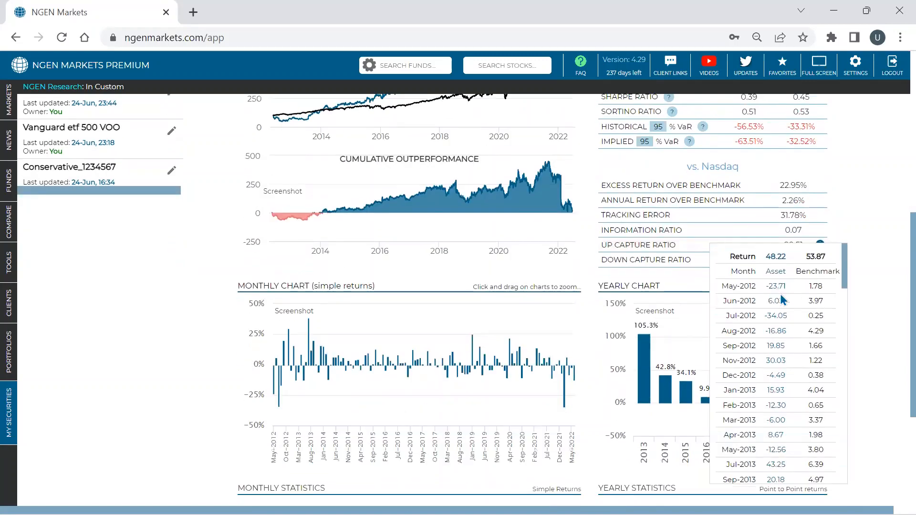
pyautogui.scroll(-5, 779, 287)
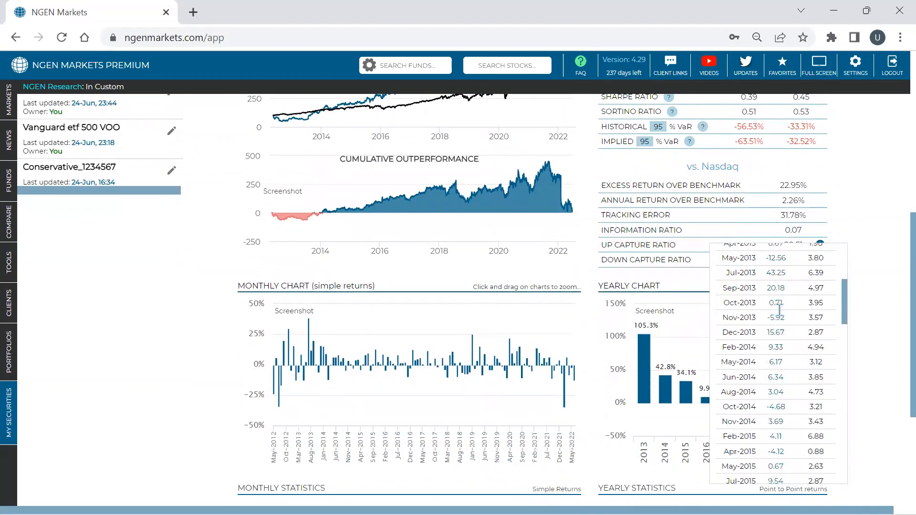
pyautogui.scroll(6, 778, 311)
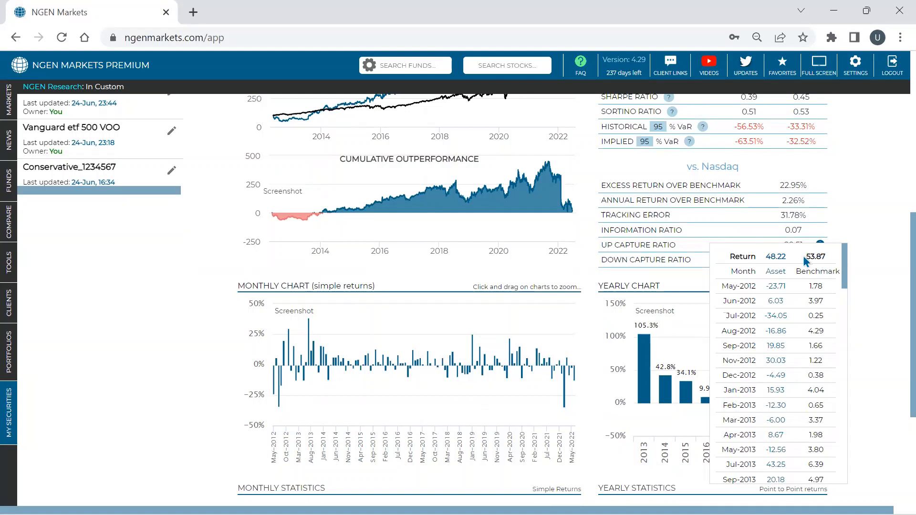
pyautogui.doubleClick(777, 257)
pyautogui.scroll(-15, 799, 317)
pyautogui.scroll(-5, 799, 316)
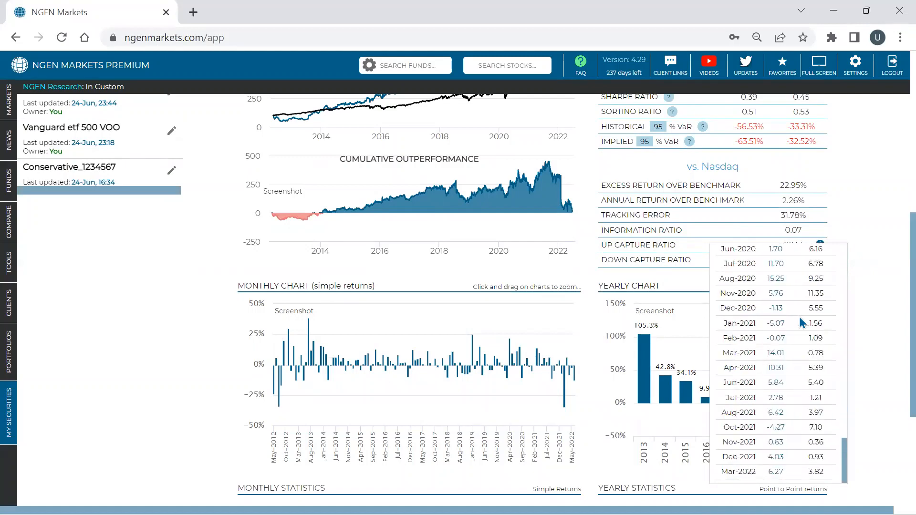
# Show the benchmark down months behind Meta's down capture ratio and review the monthly asset and benchmark returns.
pyautogui.click(870, 279)
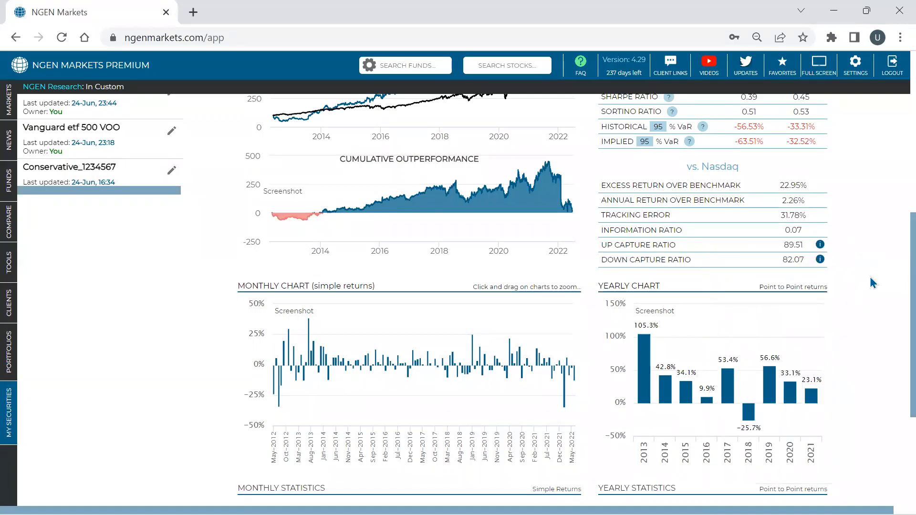
pyautogui.click(820, 259)
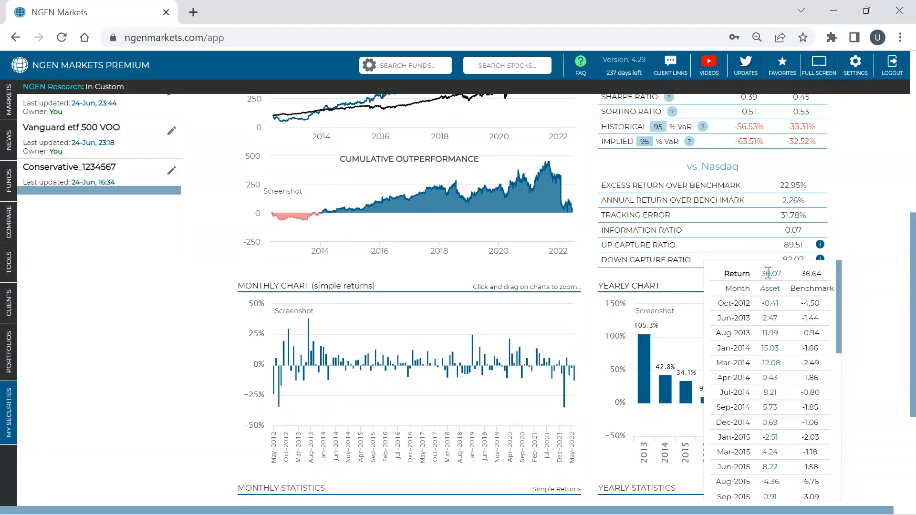
pyautogui.scroll(-5, 799, 305)
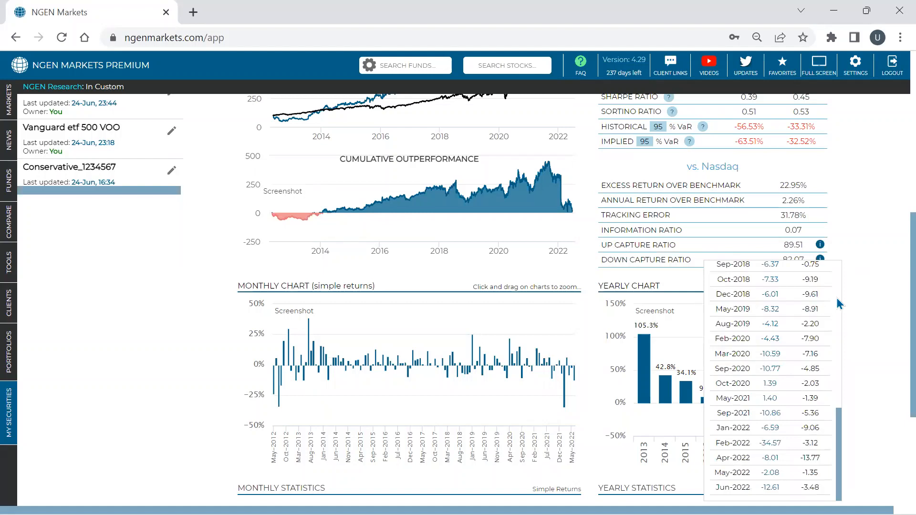
pyautogui.click(864, 303)
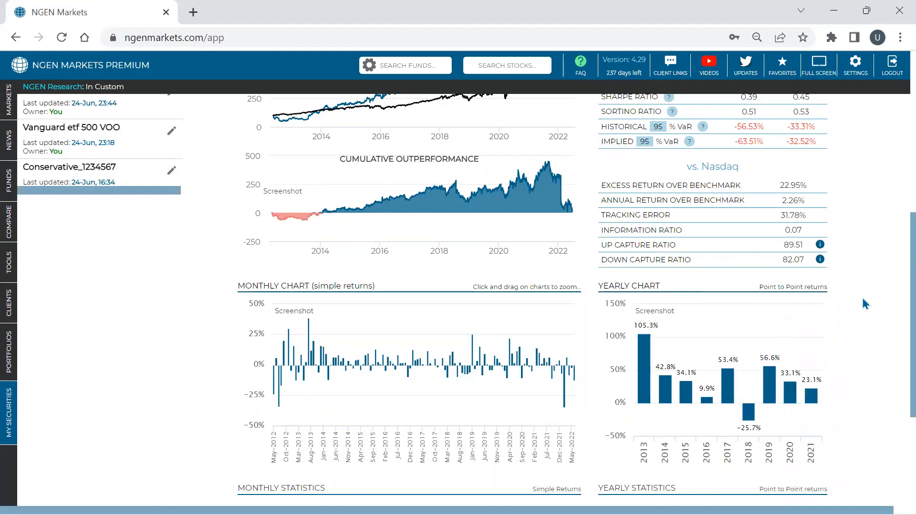
# Reopen the benchmark up months and the benchmark down months in turn to compare Meta's up and down capture.
pyautogui.click(822, 249)
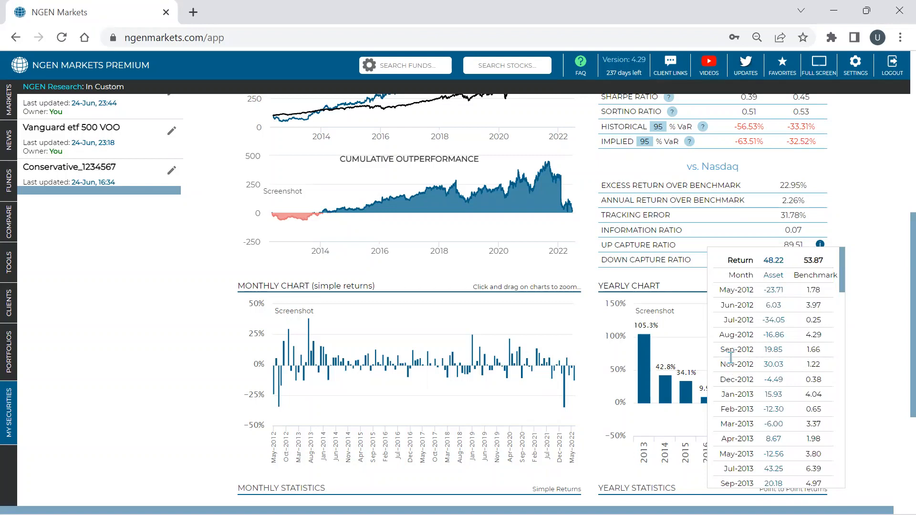
pyautogui.click(869, 337)
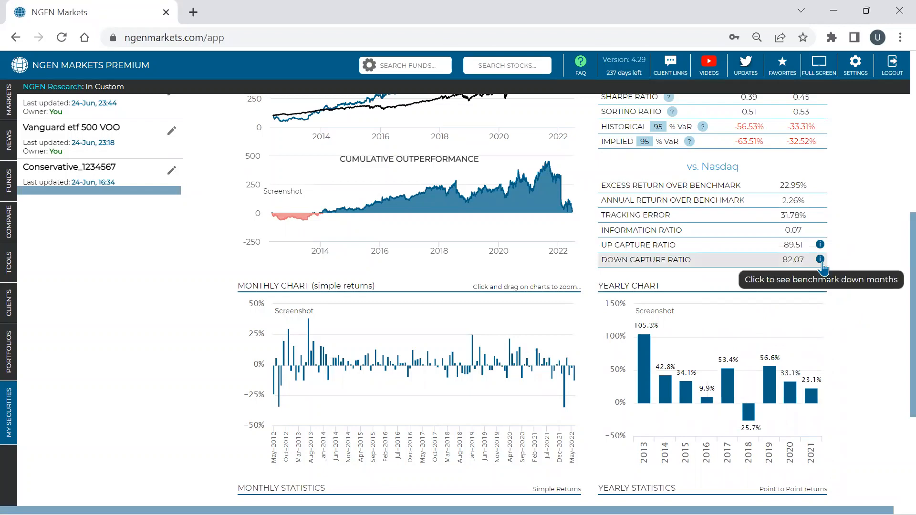
pyautogui.click(819, 259)
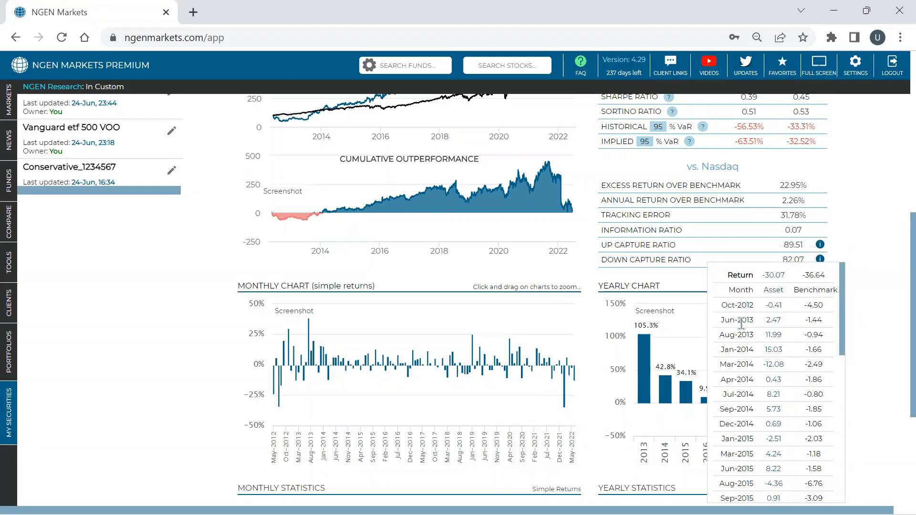
pyautogui.scroll(-8, 775, 306)
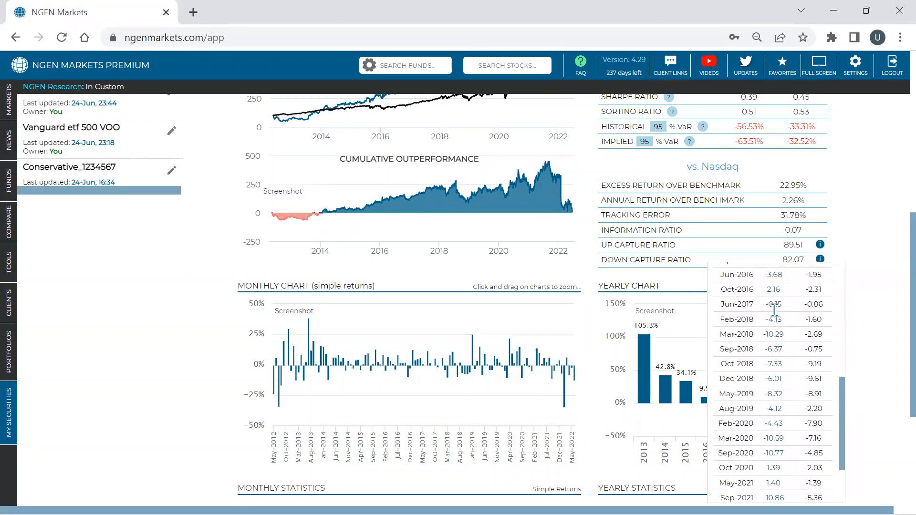
pyautogui.click(876, 270)
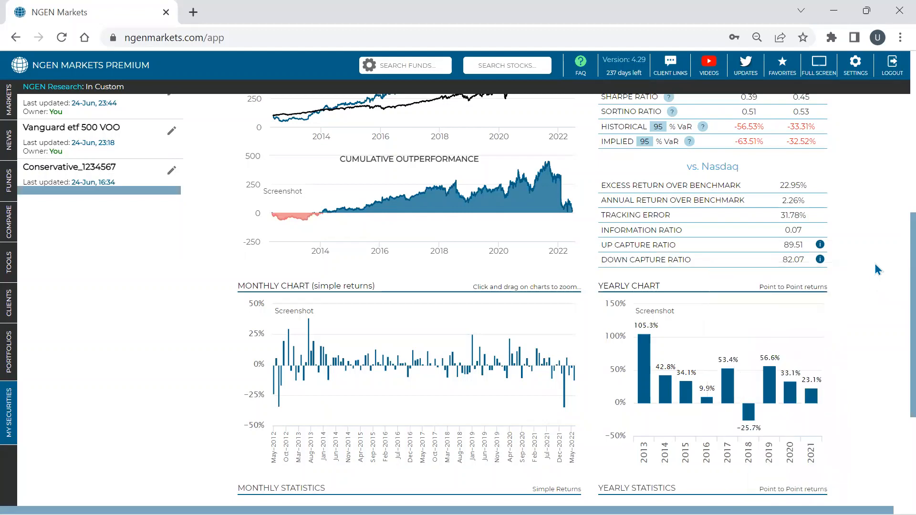
# Examine Meta's performance statistics against Nasdaq and its monthly statistics, highlighting the number of up months and down months.
pyautogui.scroll(7, 875, 268)
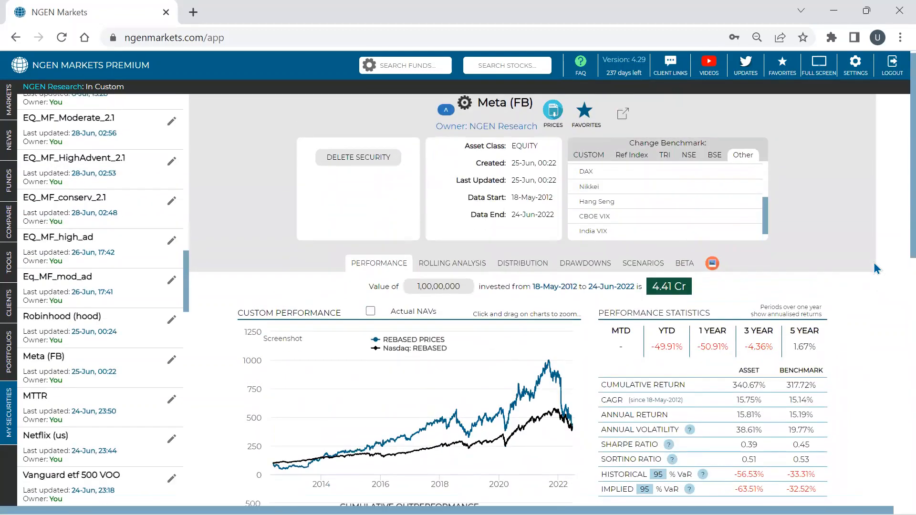
pyautogui.scroll(-3, 874, 262)
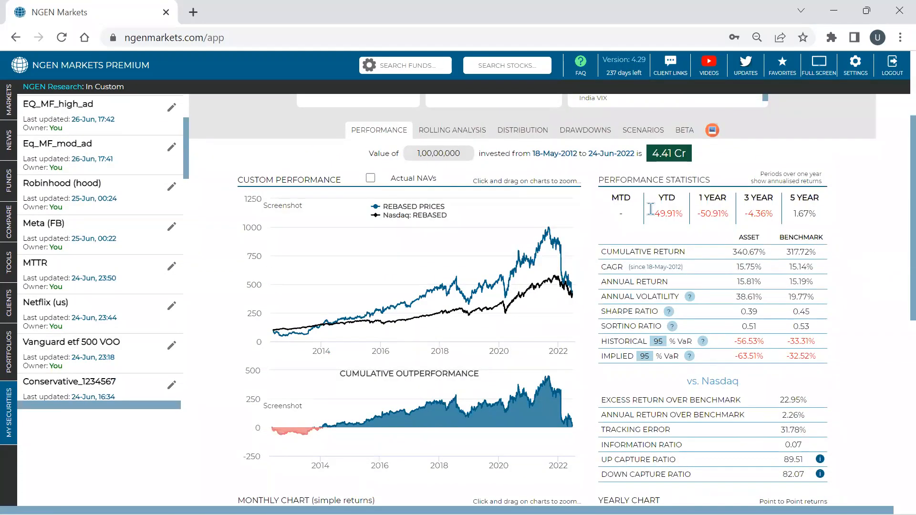
pyautogui.scroll(3, 409, 62)
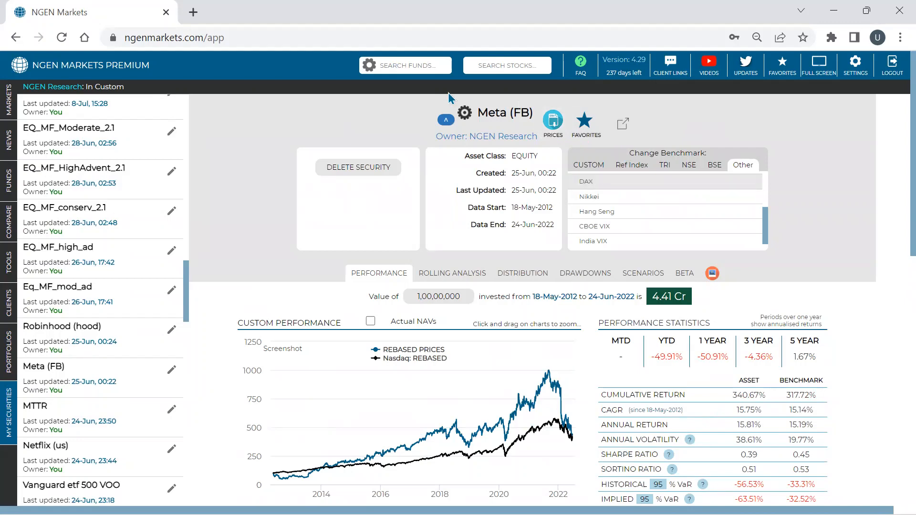
pyautogui.scroll(-10, 672, 292)
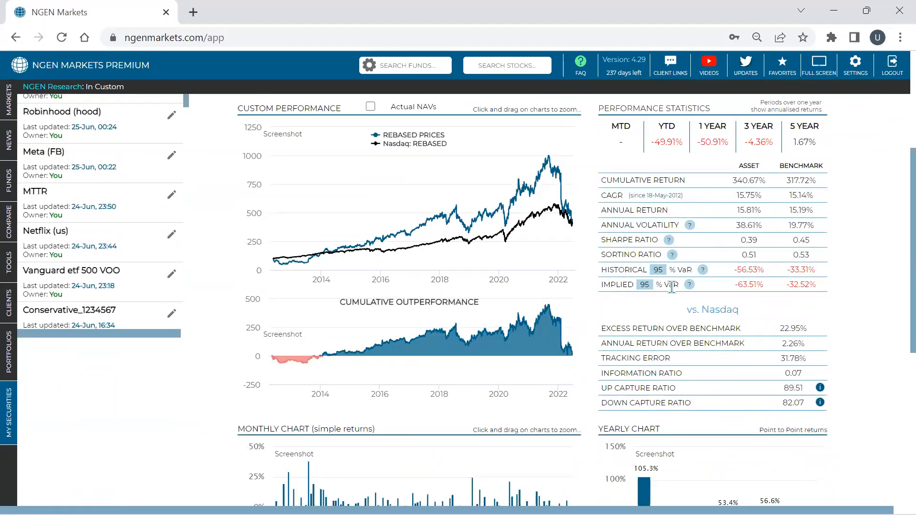
pyautogui.scroll(-3, 672, 292)
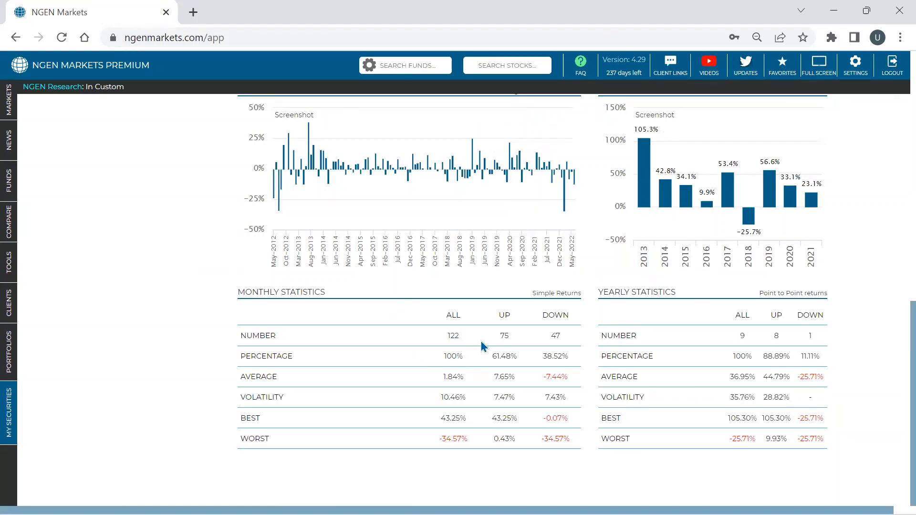
pyautogui.doubleClick(504, 336)
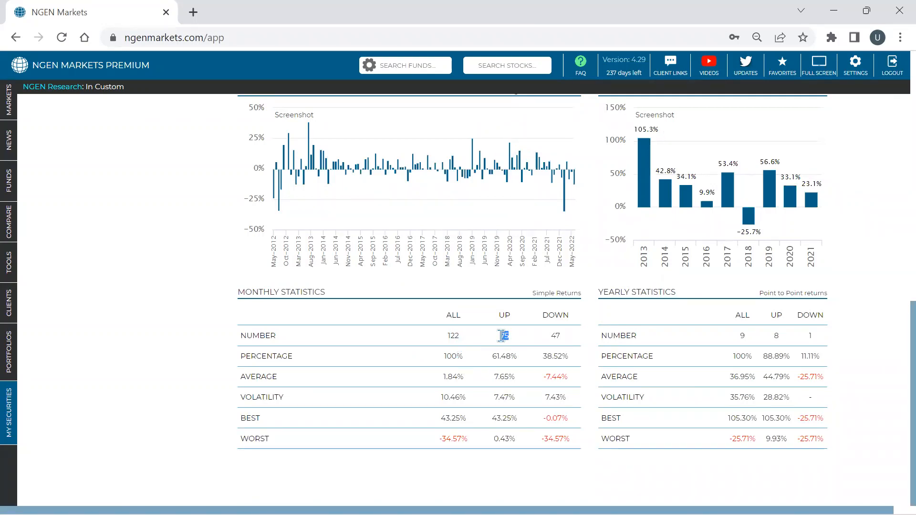
pyautogui.doubleClick(555, 335)
pyautogui.scroll(8, 734, 324)
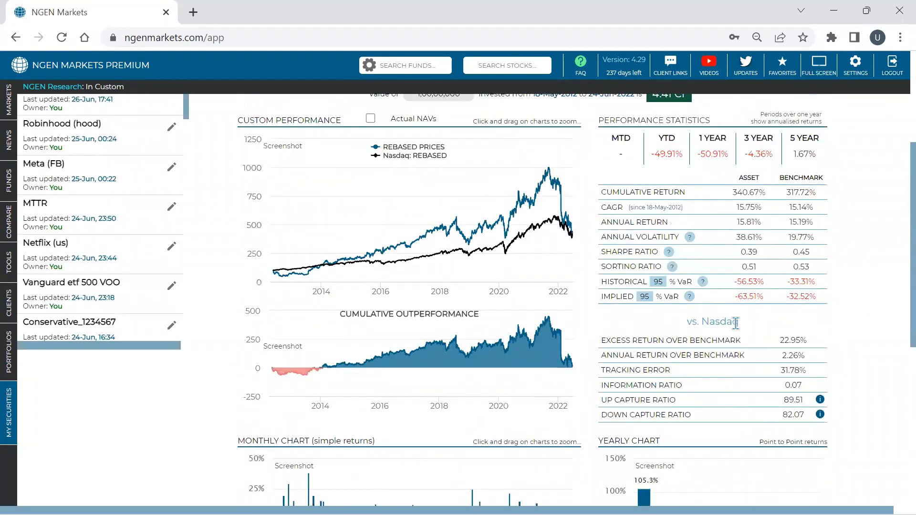
pyautogui.scroll(2, 735, 324)
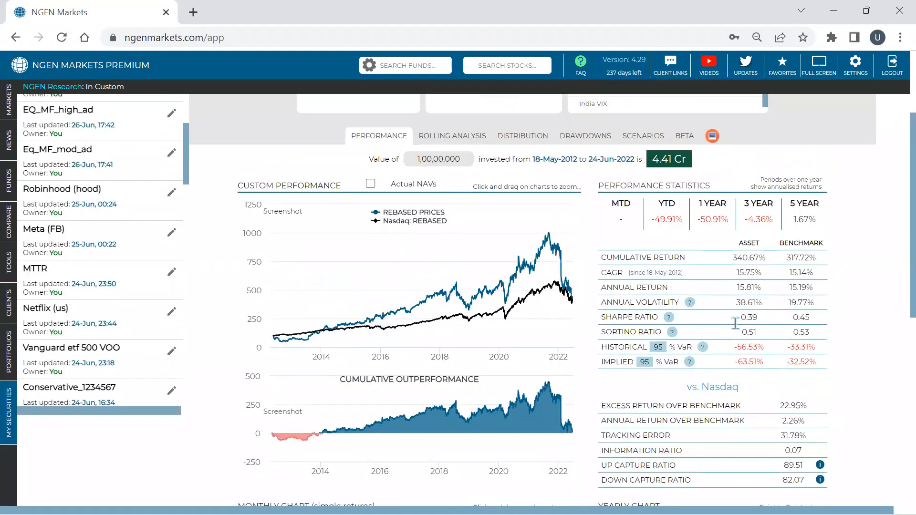
pyautogui.scroll(3, 734, 324)
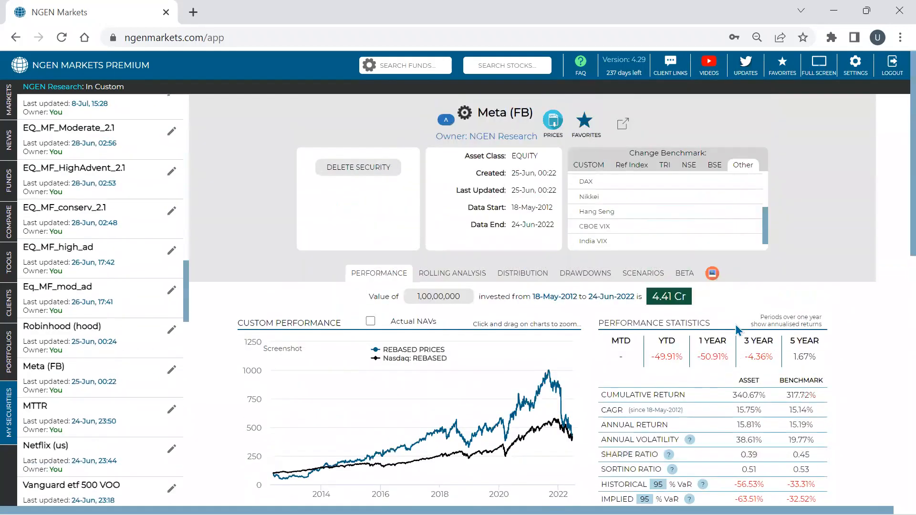
# Look through the full list of custom securities, down to the oldest entries and back up to the newer ones.
pyautogui.scroll(-8, 48, 257)
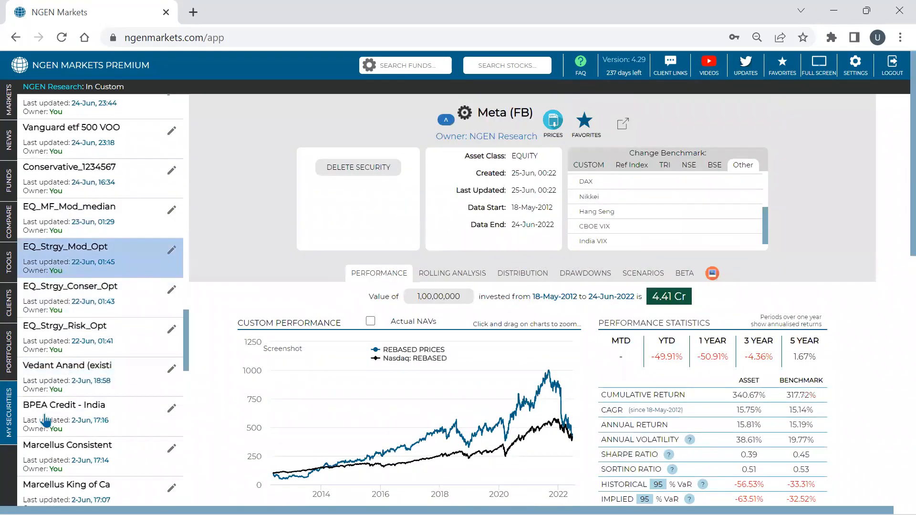
pyautogui.scroll(-8, 55, 363)
pyautogui.scroll(-10, 60, 305)
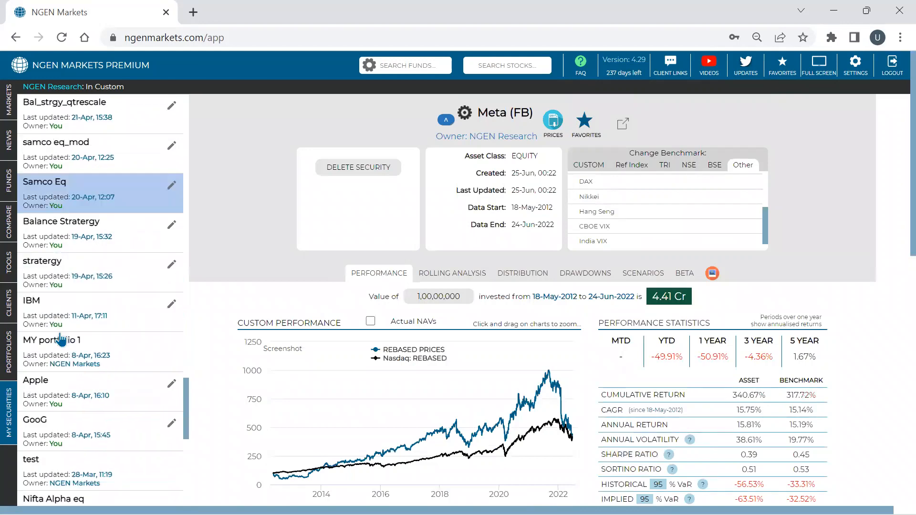
pyautogui.scroll(-10, 59, 282)
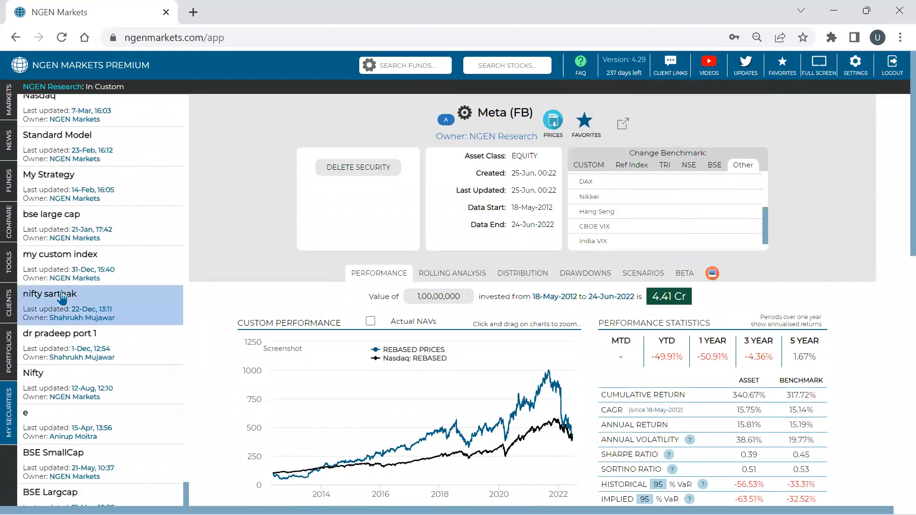
pyautogui.scroll(15, 62, 299)
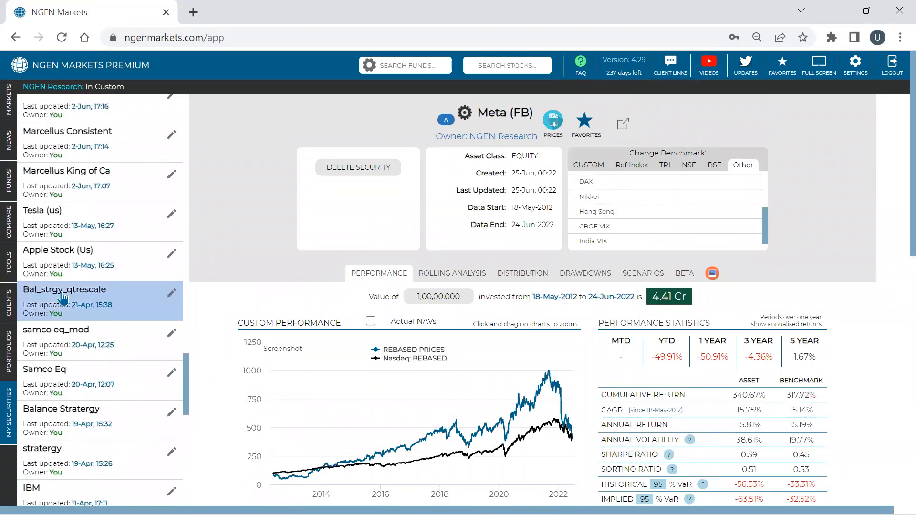
pyautogui.scroll(15, 62, 298)
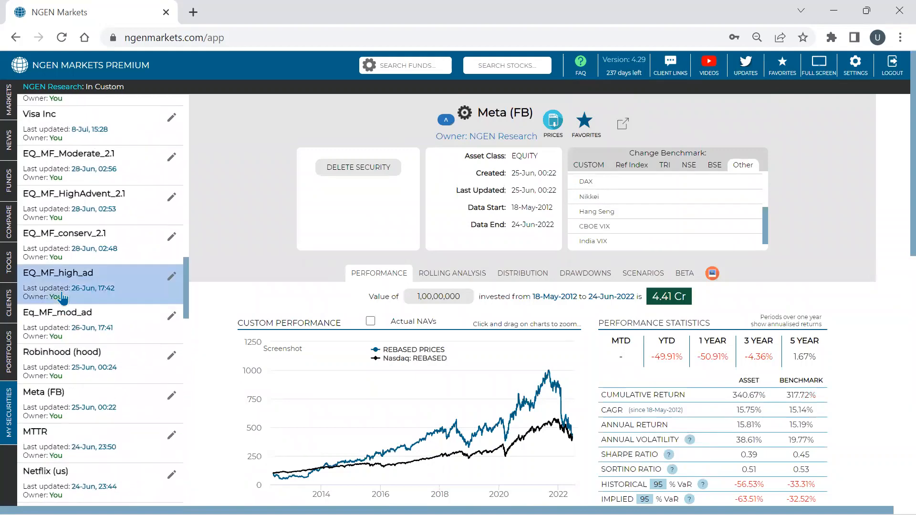
pyautogui.scroll(10, 62, 298)
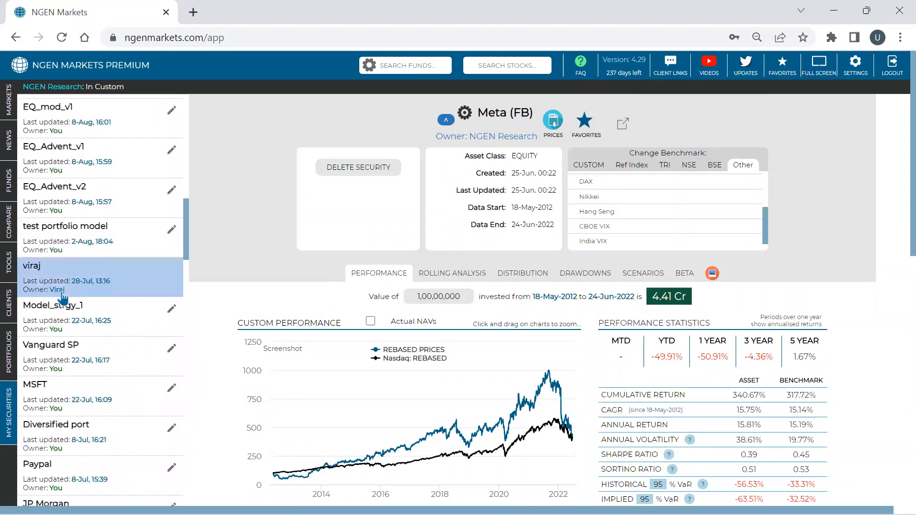
pyautogui.scroll(10, 62, 296)
pyautogui.moveTo(17, 403)
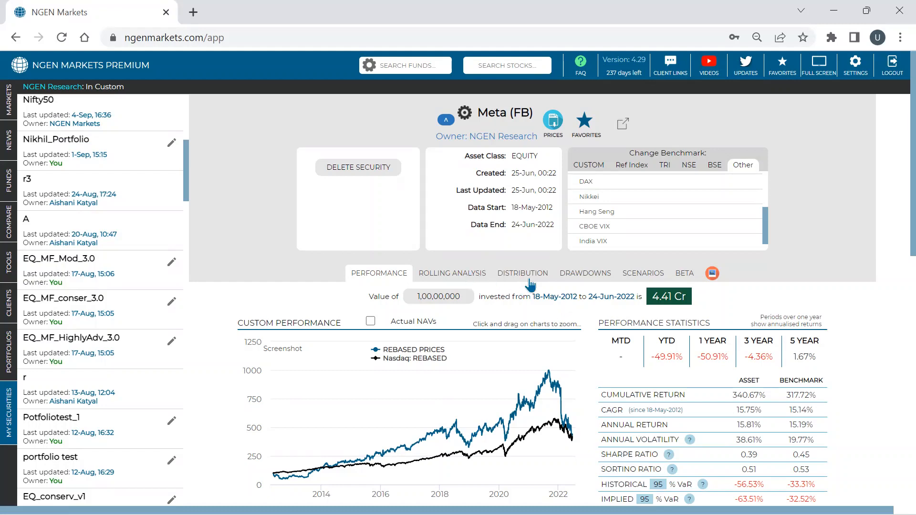
# Open Meta's rolling analysis and hide the 520 and 780 rolling series, leaving only 260 Rolling in the returns chart.
pyautogui.click(446, 274)
pyautogui.scroll(-3, 447, 277)
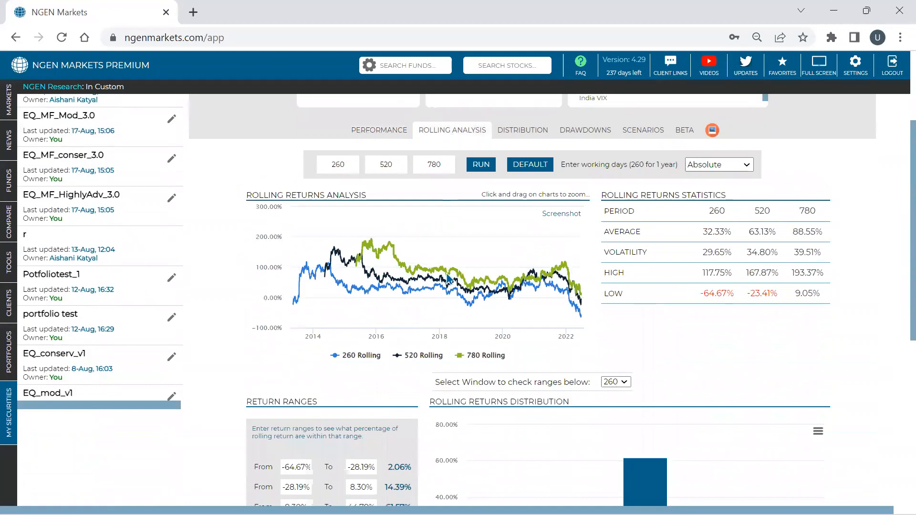
pyautogui.scroll(1, 488, 255)
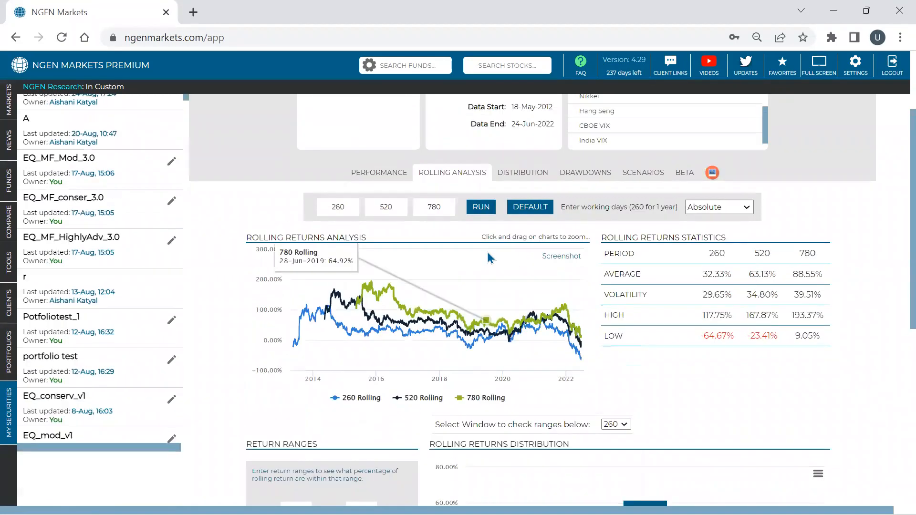
pyautogui.scroll(2, 487, 251)
pyautogui.scroll(-3, 485, 158)
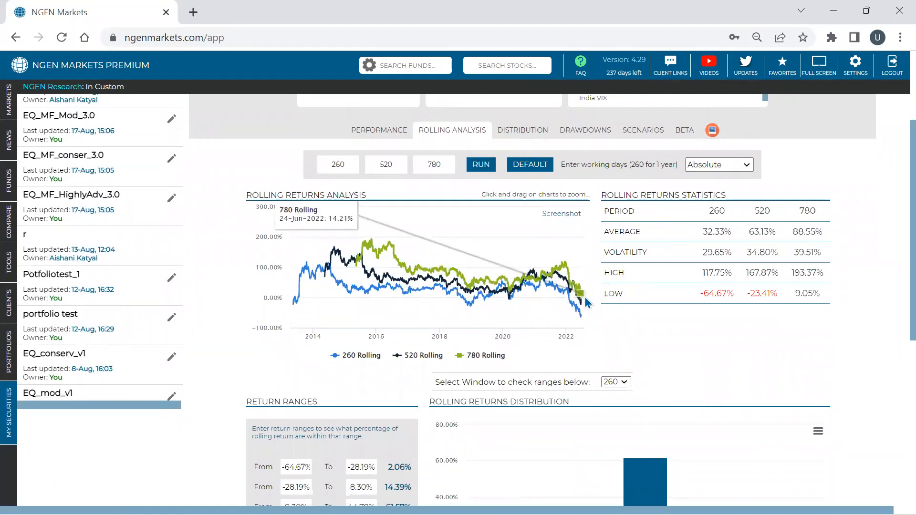
pyautogui.click(420, 356)
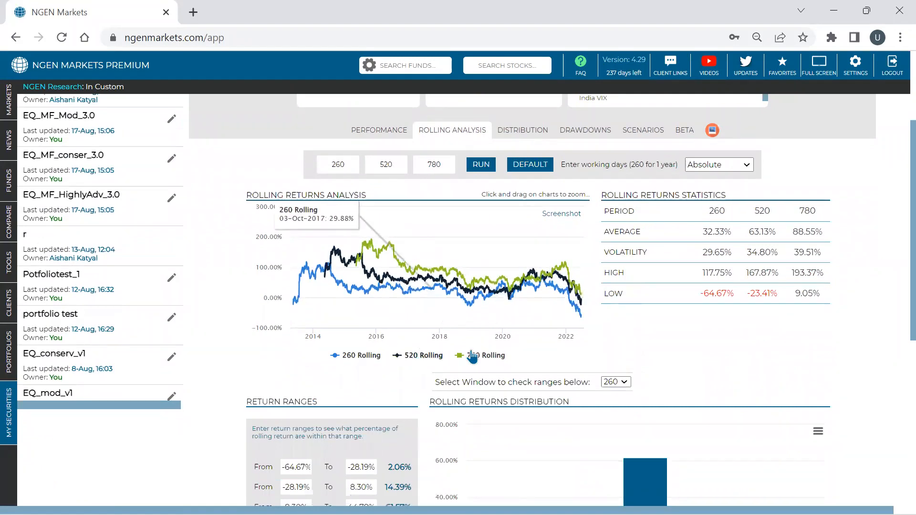
pyautogui.click(473, 356)
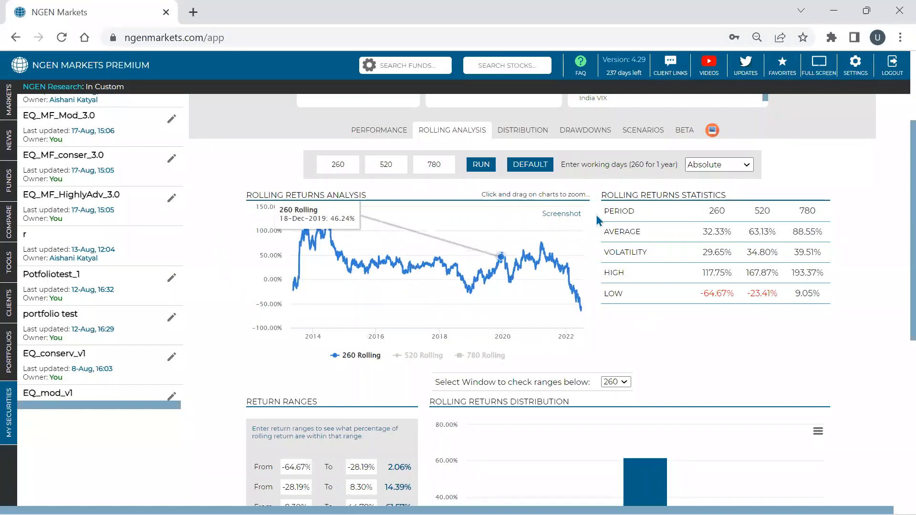
# Review the 260-day rolling returns statistics, highlighting average, volatility, high and low, and view the return ranges and distribution.
pyautogui.doubleClick(719, 234)
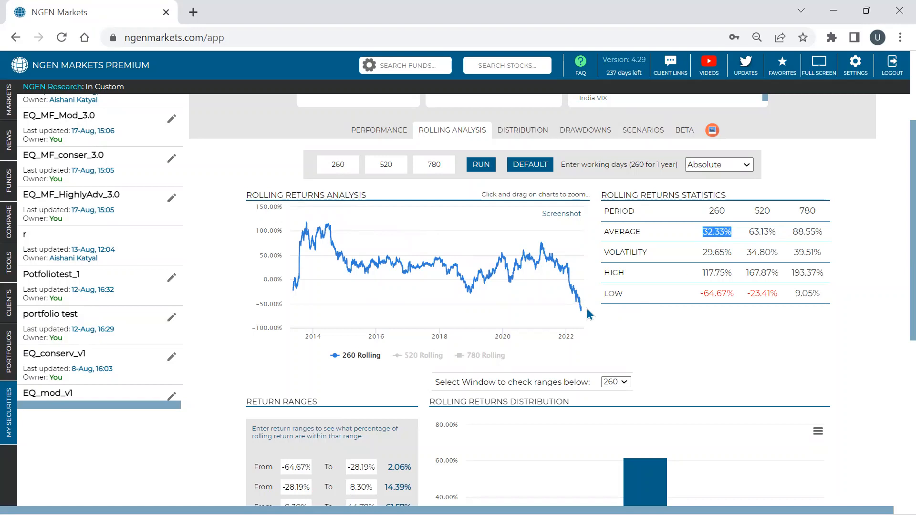
pyautogui.doubleClick(720, 251)
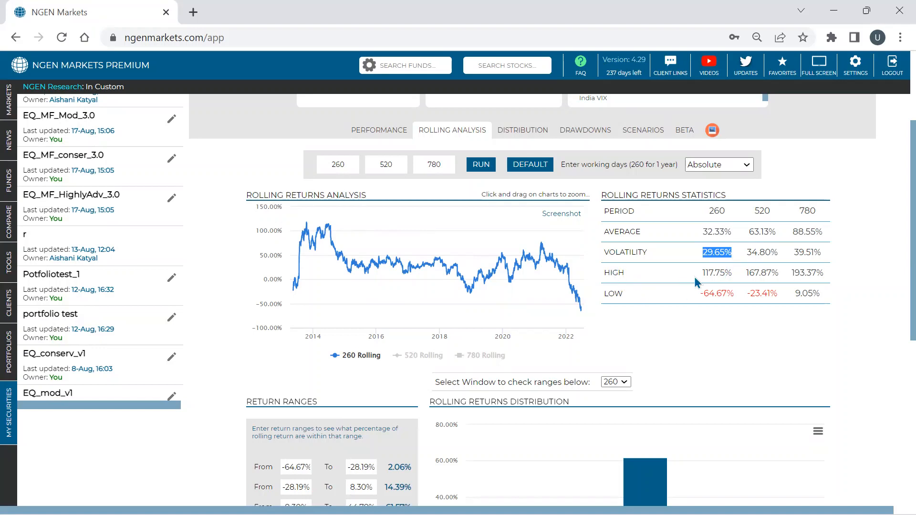
pyautogui.doubleClick(709, 277)
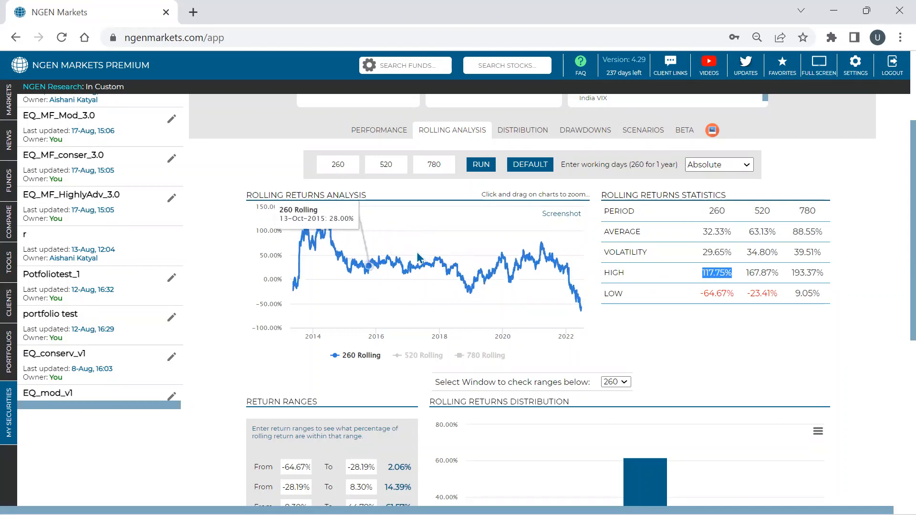
pyautogui.moveTo(734, 293); pyautogui.dragTo(730, 293)
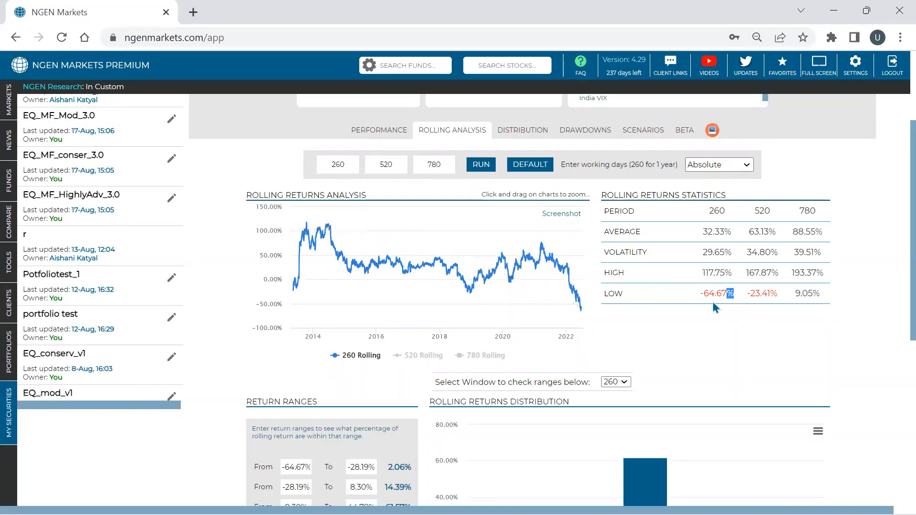
pyautogui.click(713, 302)
pyautogui.scroll(-3, 713, 302)
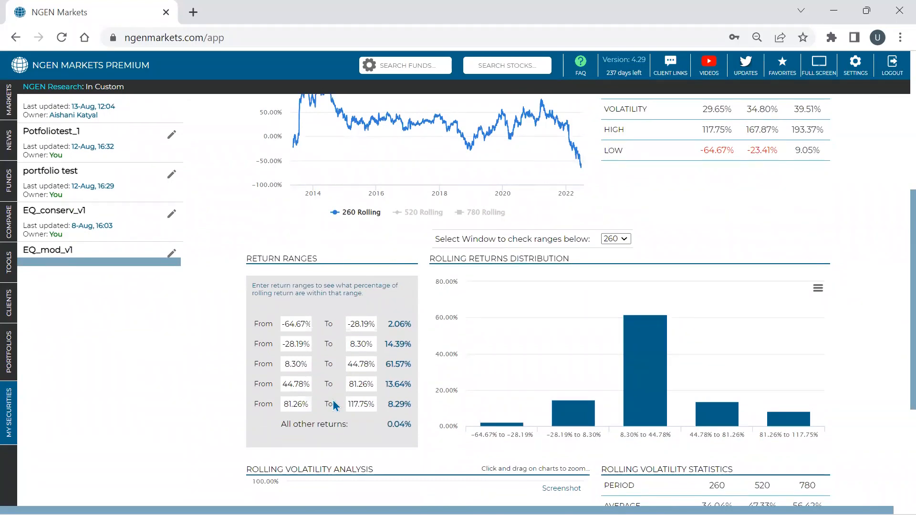
# Set the second return range from 0% to 50% and highlight its resulting percentage of rolling returns.
pyautogui.scroll(3, 326, 387)
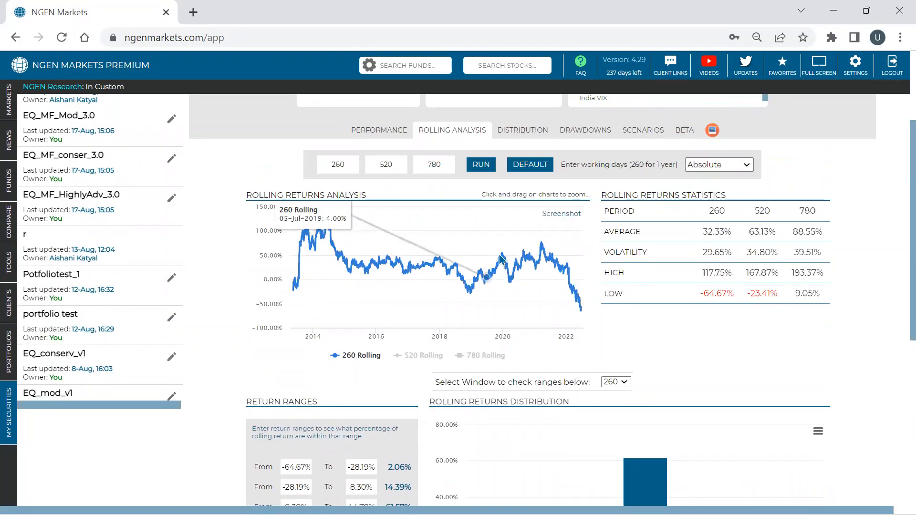
pyautogui.scroll(-3, 500, 260)
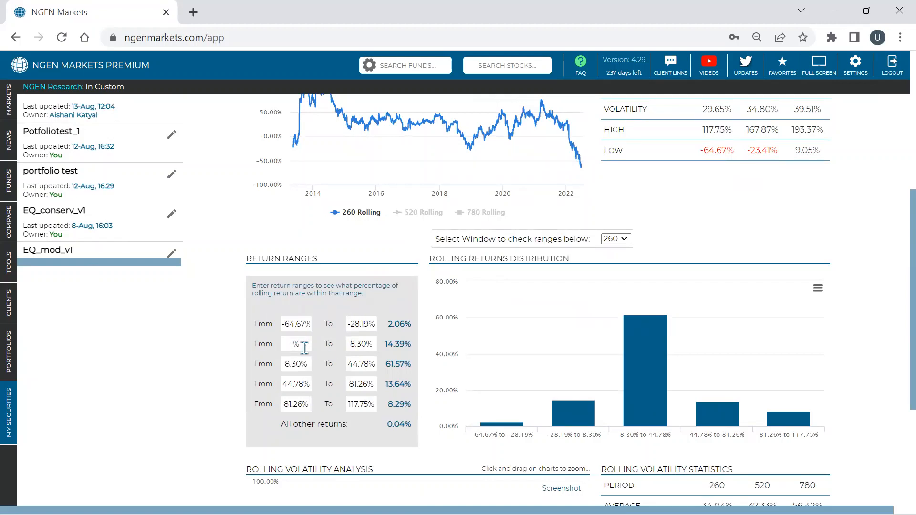
pyautogui.click(365, 343)
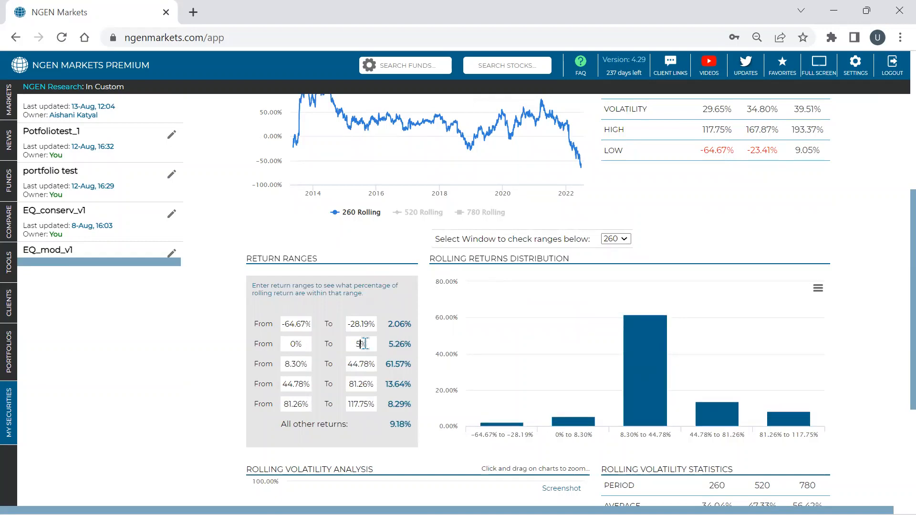
pyautogui.click(872, 342)
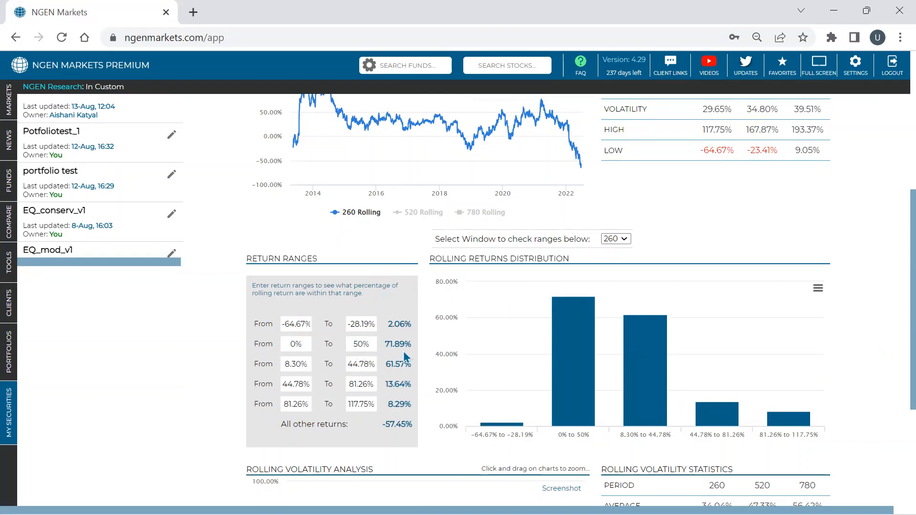
pyautogui.moveTo(404, 341); pyautogui.dragTo(385, 344)
pyautogui.moveTo(505, 288)
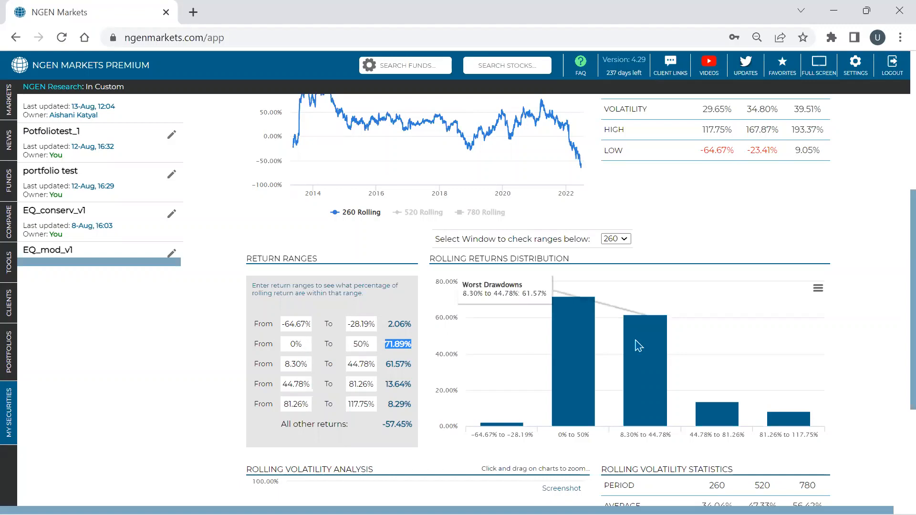
# Hide the 520 and 780 series in Meta's rolling volatility chart, leaving only 260 Rolling Vol.
pyautogui.scroll(-3, 635, 342)
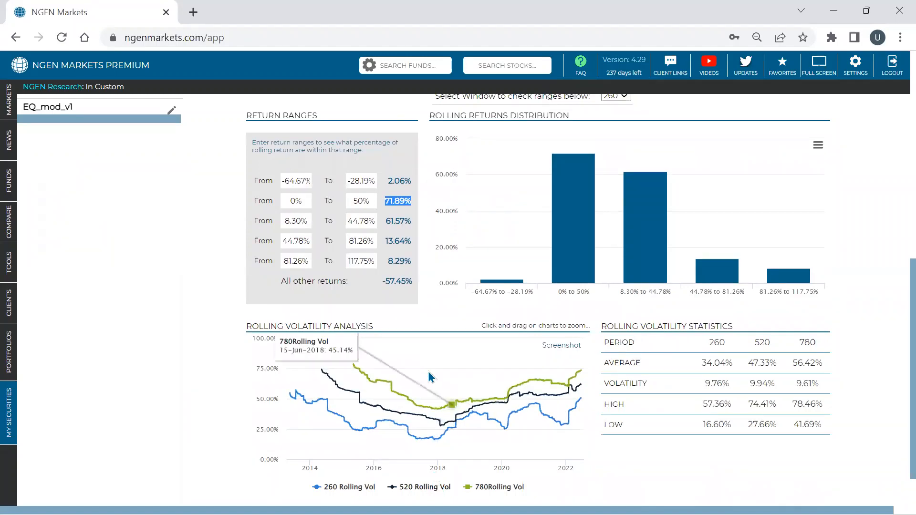
pyautogui.scroll(5, 357, 410)
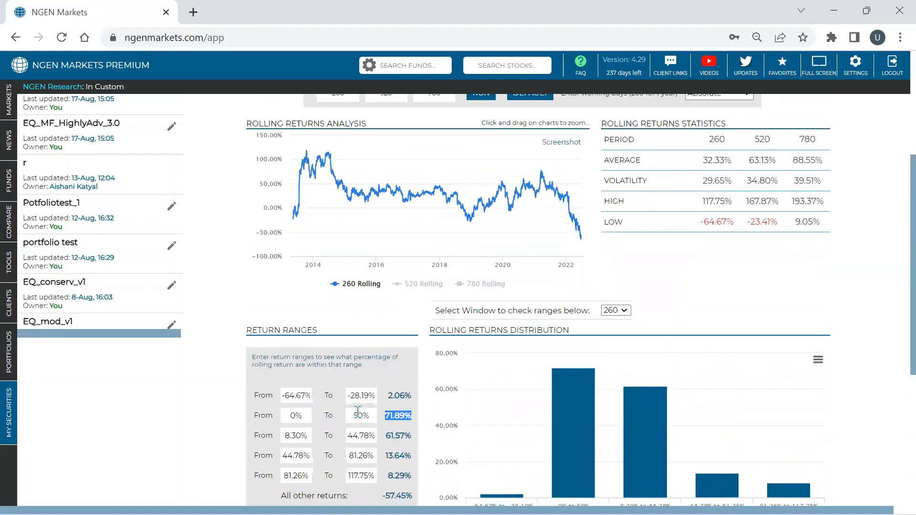
pyautogui.scroll(4, 368, 120)
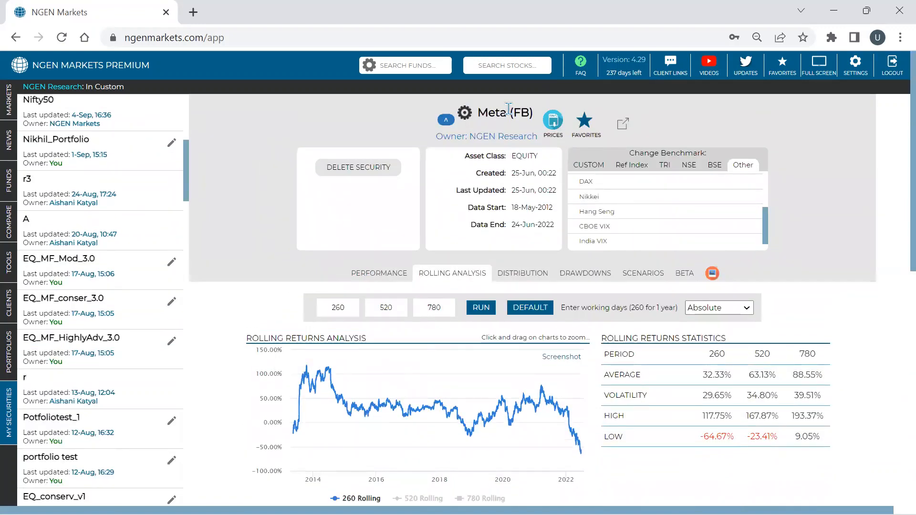
pyautogui.scroll(-11, 508, 108)
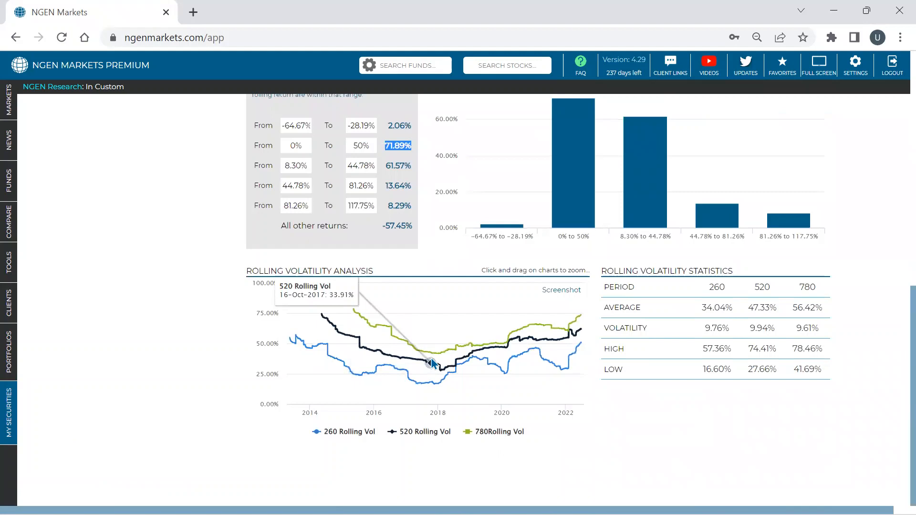
pyautogui.click(414, 432)
pyautogui.click(488, 433)
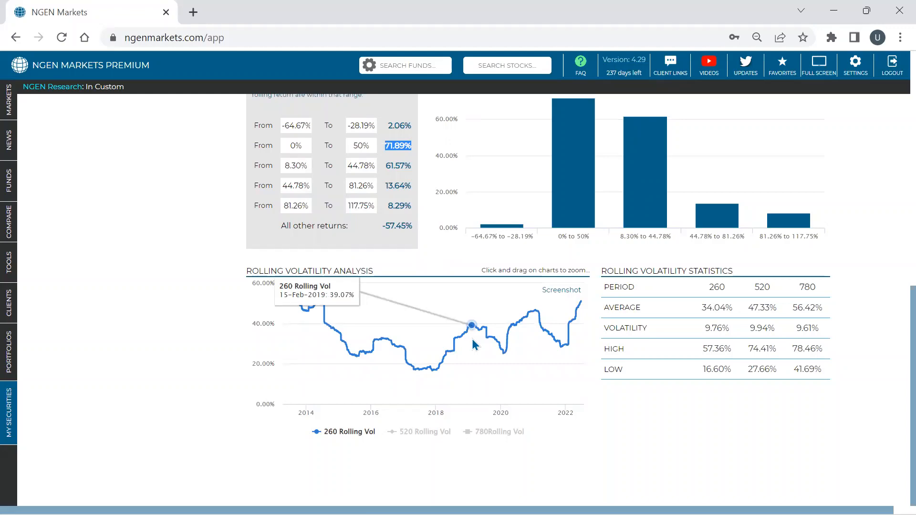
# Review the 260-day rolling volatility statistics, highlighting the high and low values.
pyautogui.scroll(12, 471, 338)
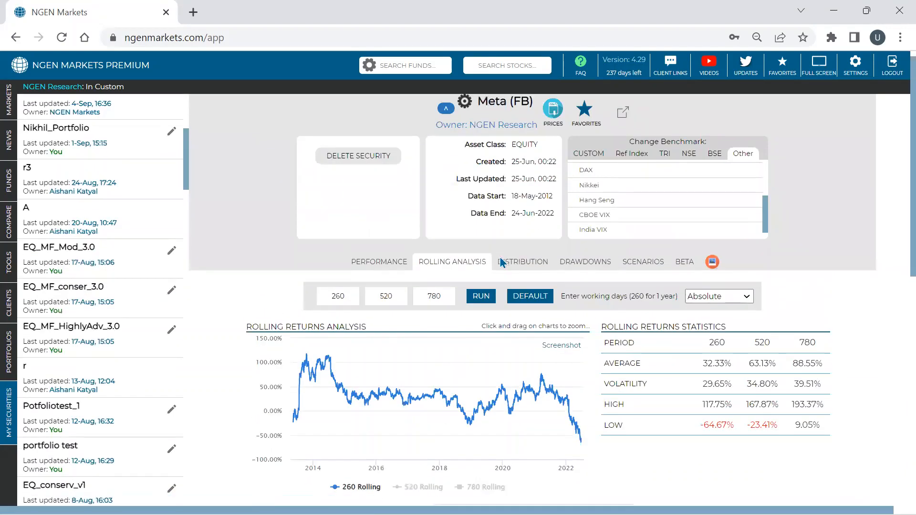
pyautogui.scroll(-10, 500, 261)
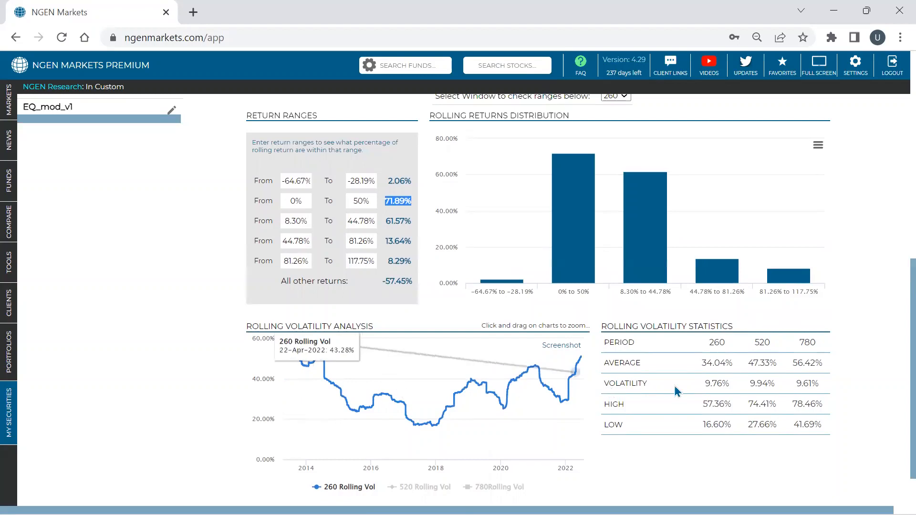
pyautogui.doubleClick(712, 404)
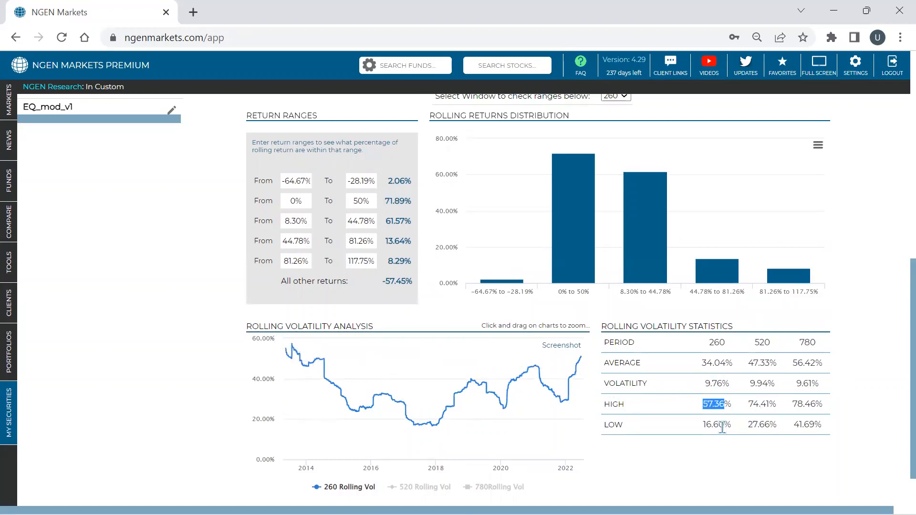
pyautogui.tripleClick(722, 424)
pyautogui.scroll(-1, 728, 423)
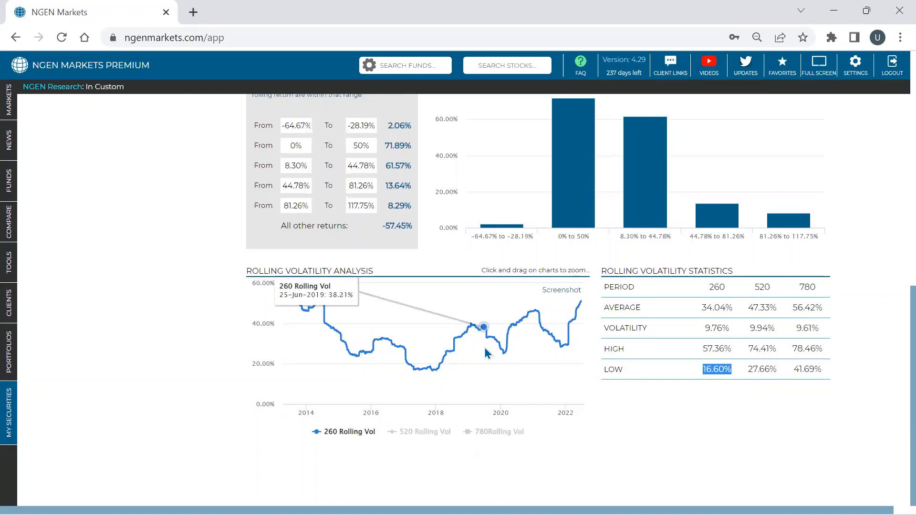
# Toggle the 260, 520 and 780 series in the rolling volatility chart to compare them, ending with 260 and 780 shown.
pyautogui.click(420, 433)
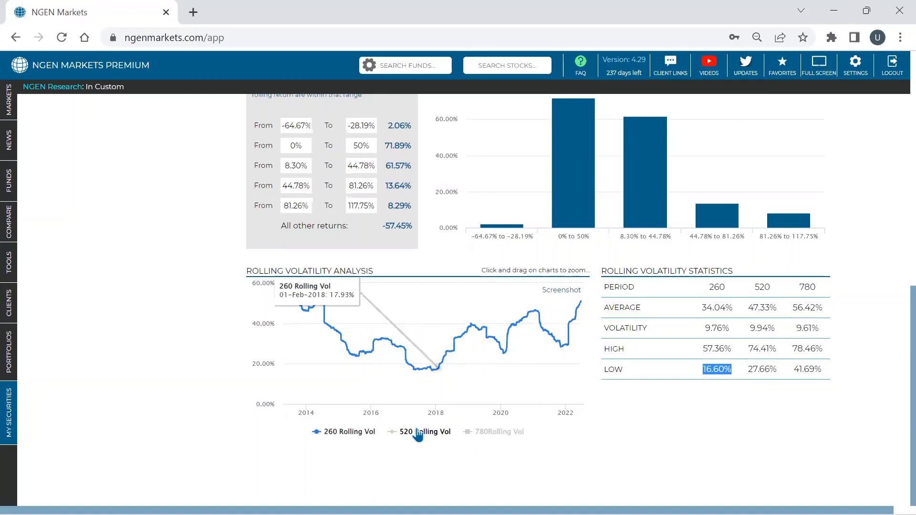
pyautogui.click(355, 434)
pyautogui.click(508, 434)
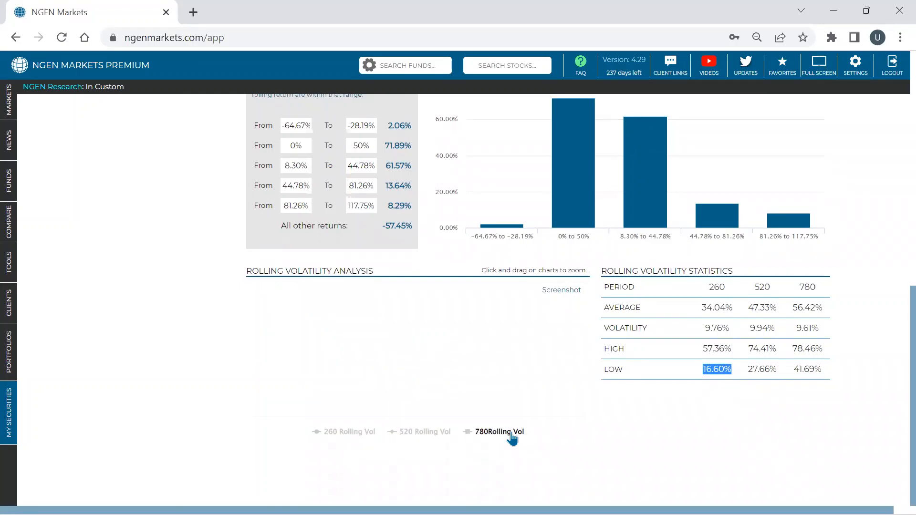
pyautogui.click(436, 434)
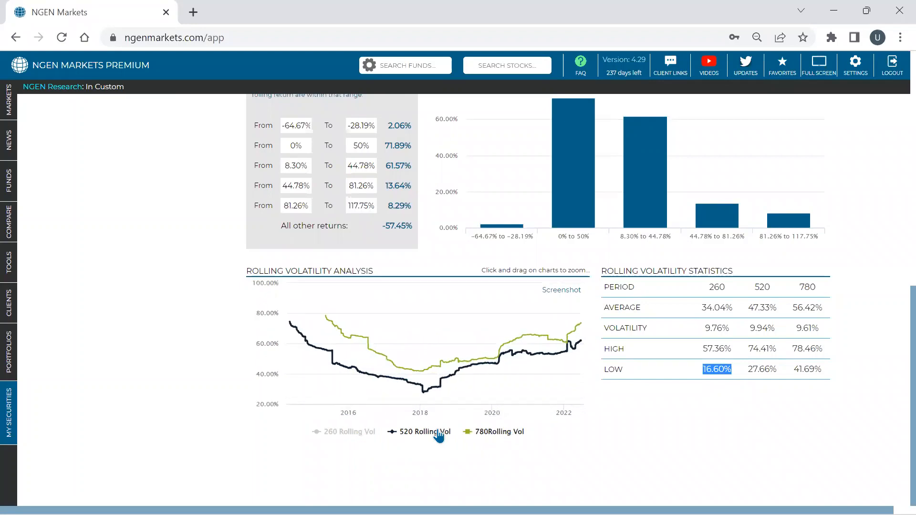
pyautogui.click(437, 434)
pyautogui.click(505, 433)
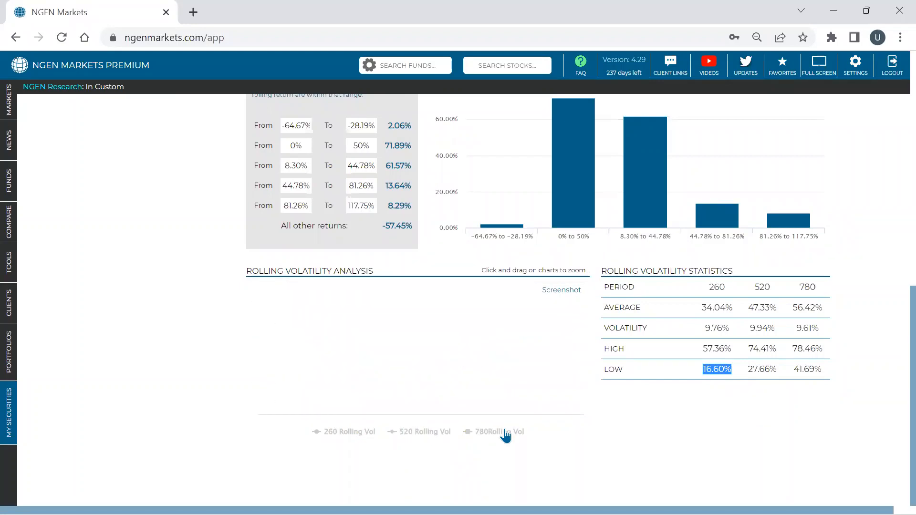
pyautogui.click(351, 432)
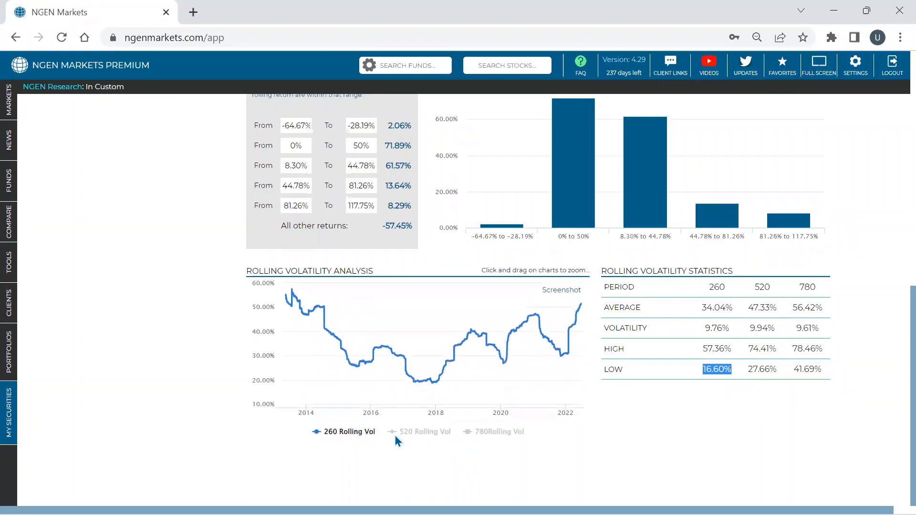
pyautogui.click(475, 433)
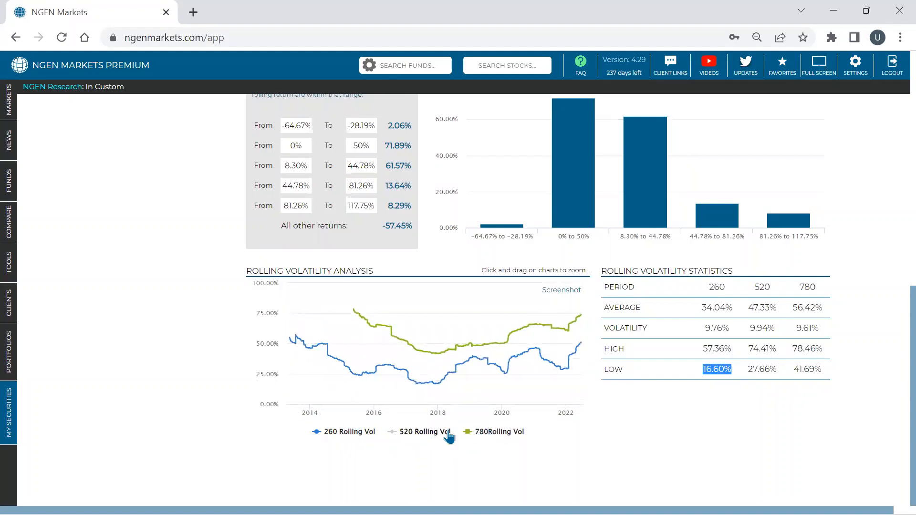
# Change the third rolling period to 1300 working days and run the rolling analysis again.
pyautogui.scroll(7, 447, 320)
pyautogui.moveTo(453, 252); pyautogui.dragTo(388, 252)
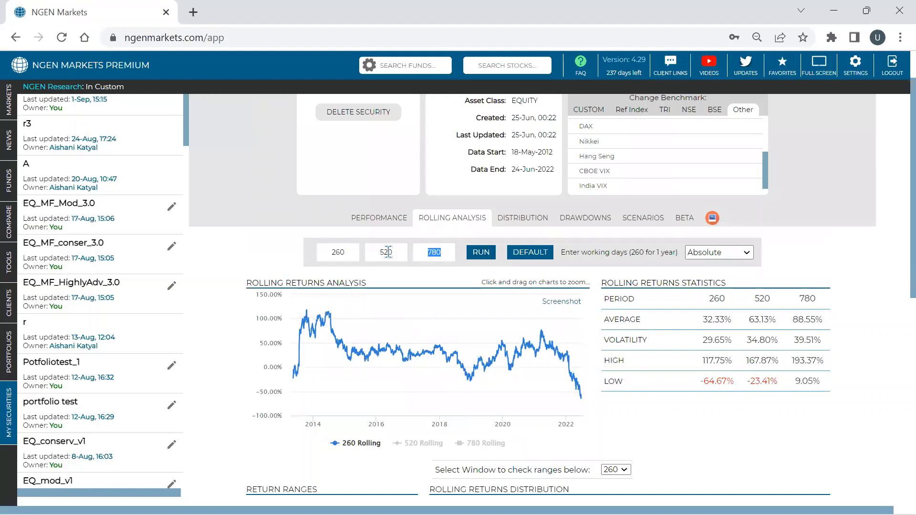
pyautogui.press('BackSpace')
pyautogui.write('1390-0')
pyautogui.press('BackSpace')
pyautogui.press('BackSpace')
pyautogui.write('0')
pyautogui.click(473, 255)
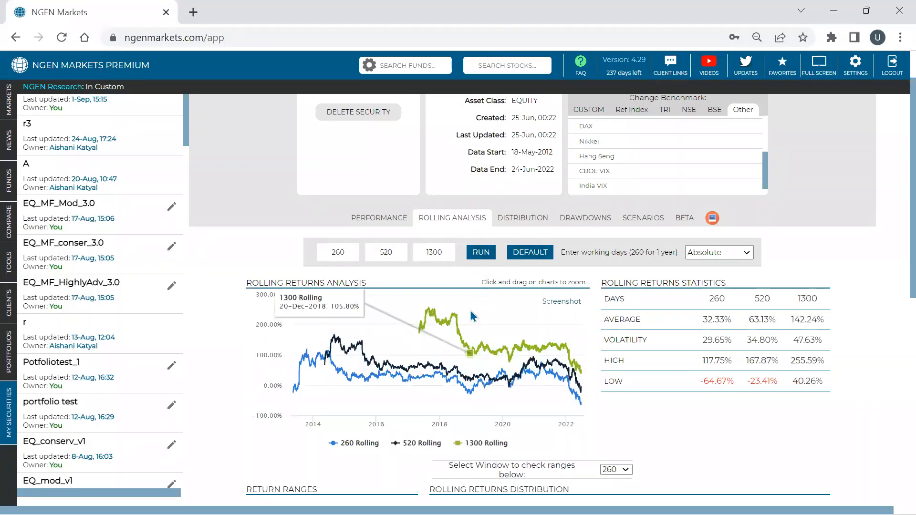
# Open Meta's drawdowns analysis and highlight the loss and the recovery status of the drawdown that started on 7-Sep-2021.
pyautogui.scroll(1, 471, 313)
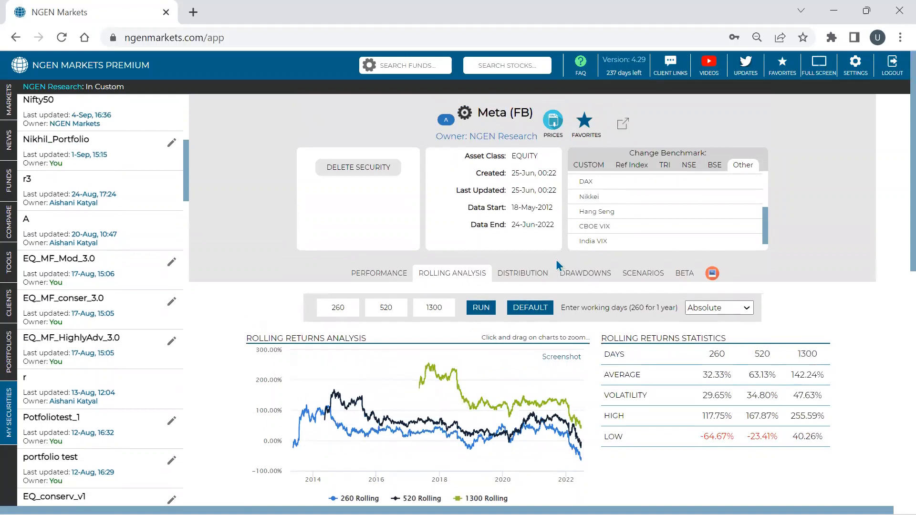
pyautogui.click(607, 279)
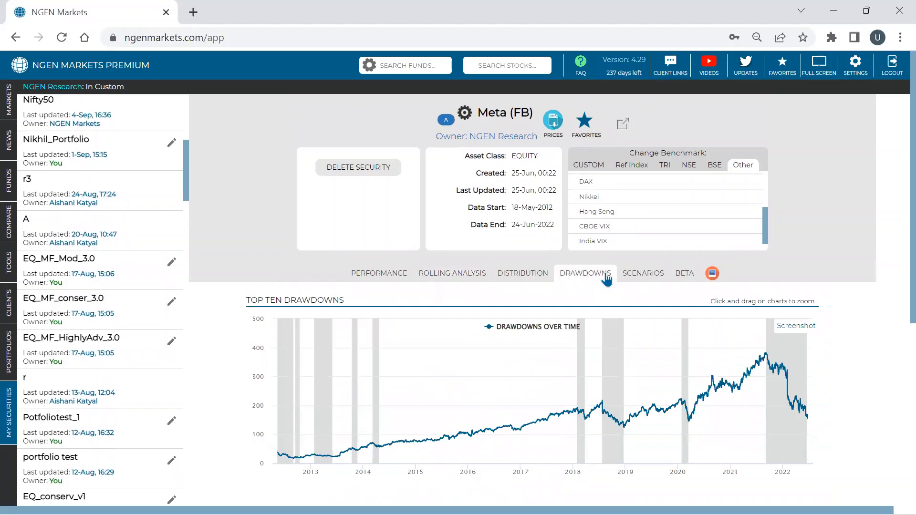
pyautogui.scroll(-3, 606, 279)
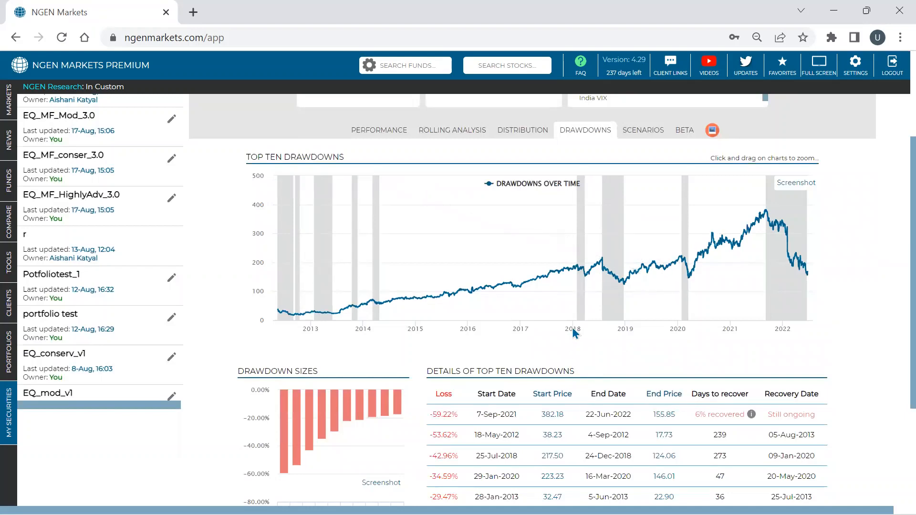
pyautogui.scroll(-3, 574, 332)
pyautogui.tripleClick(444, 272)
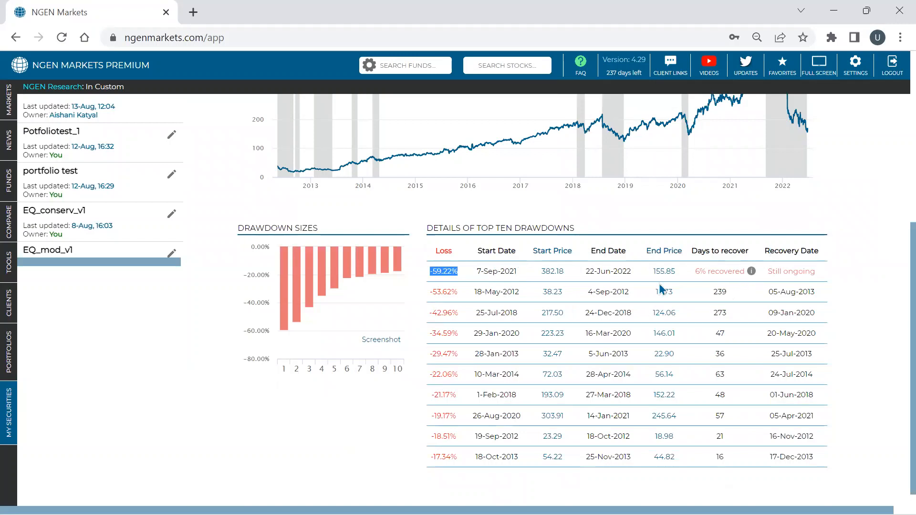
pyautogui.tripleClick(736, 272)
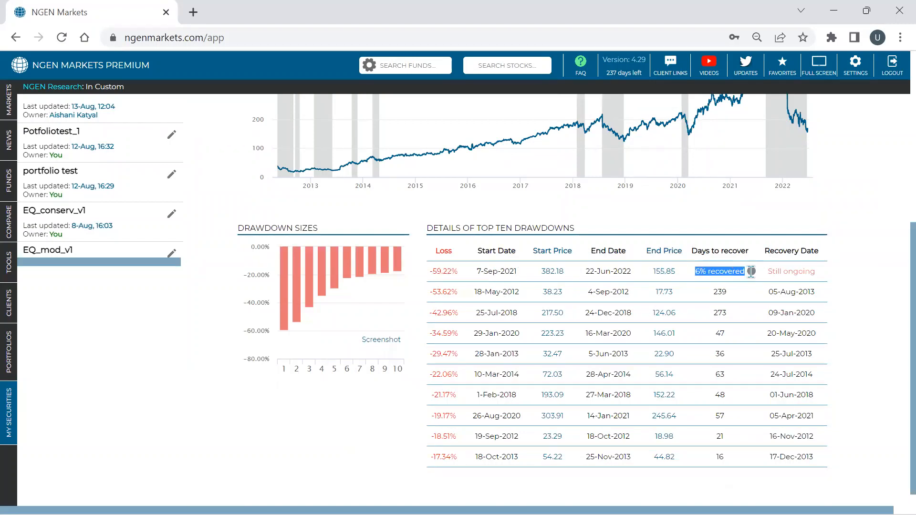
pyautogui.moveTo(751, 271)
# Compare the shaded periods in the drawdowns chart with the details of the top ten drawdowns.
pyautogui.scroll(3, 586, 303)
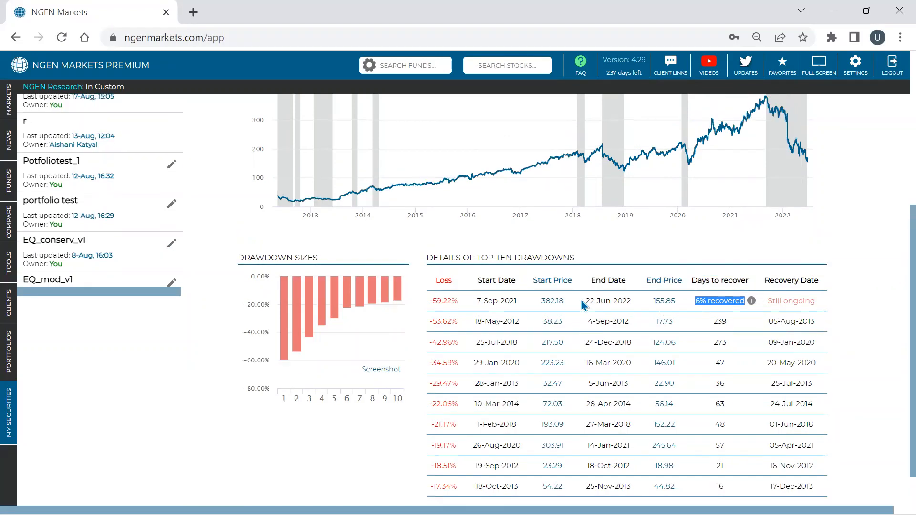
pyautogui.scroll(-3, 461, 243)
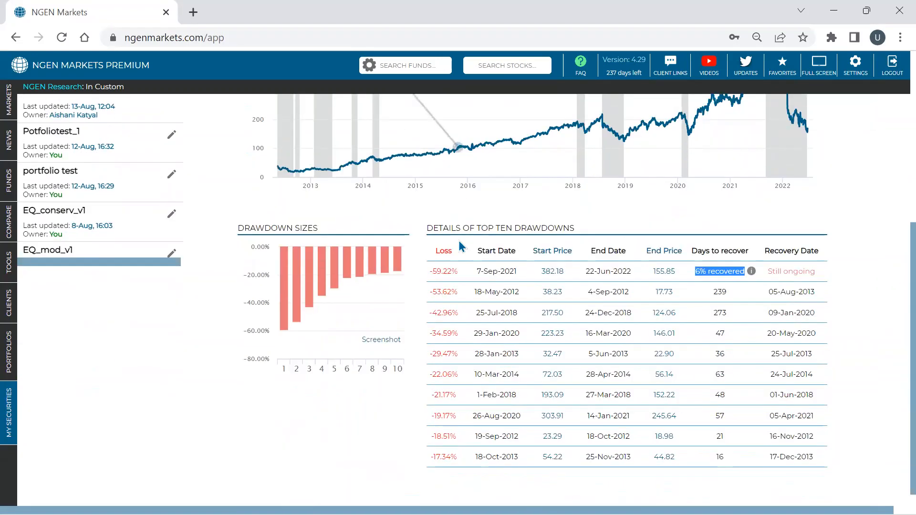
pyautogui.scroll(2, 334, 190)
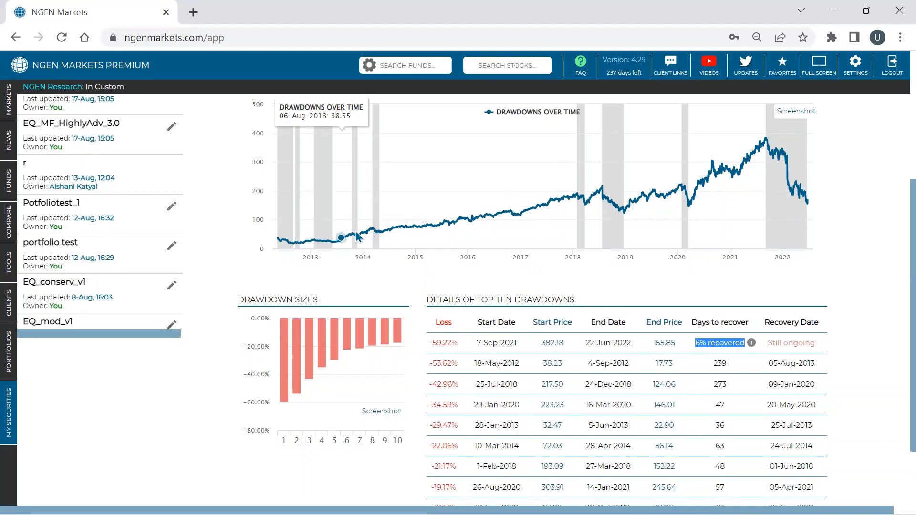
pyautogui.scroll(-2, 373, 241)
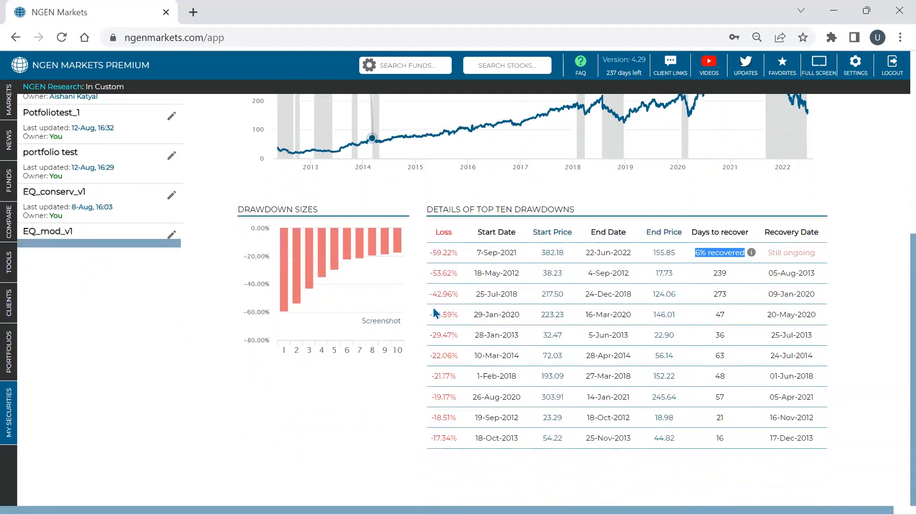
# Zoom the drawdowns chart in on about May 2021 to June 2022, reset the zoom, and view the drawdown sizes and details.
pyautogui.scroll(5, 574, 283)
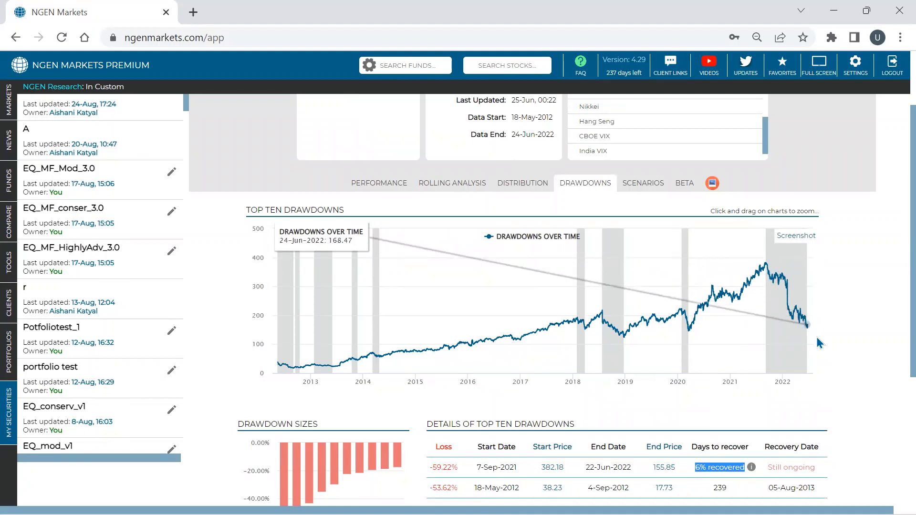
pyautogui.moveTo(745, 305); pyautogui.dragTo(822, 267)
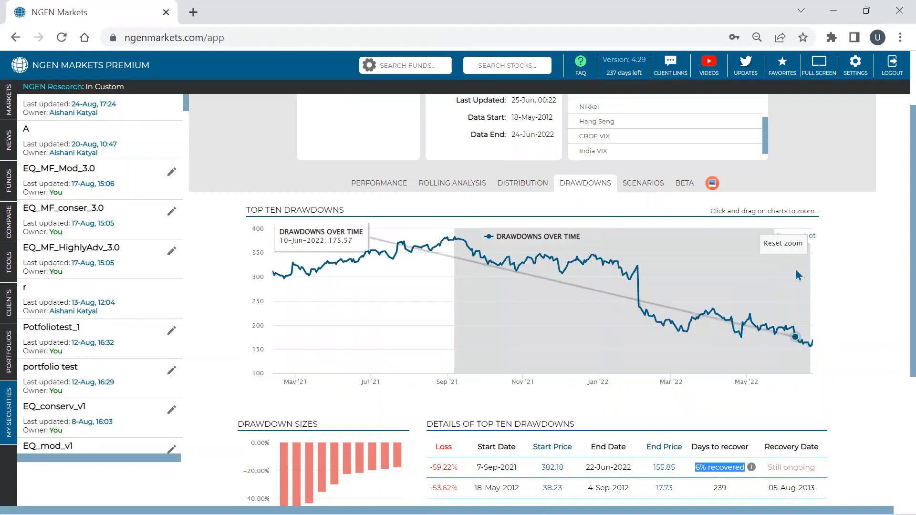
pyautogui.click(783, 245)
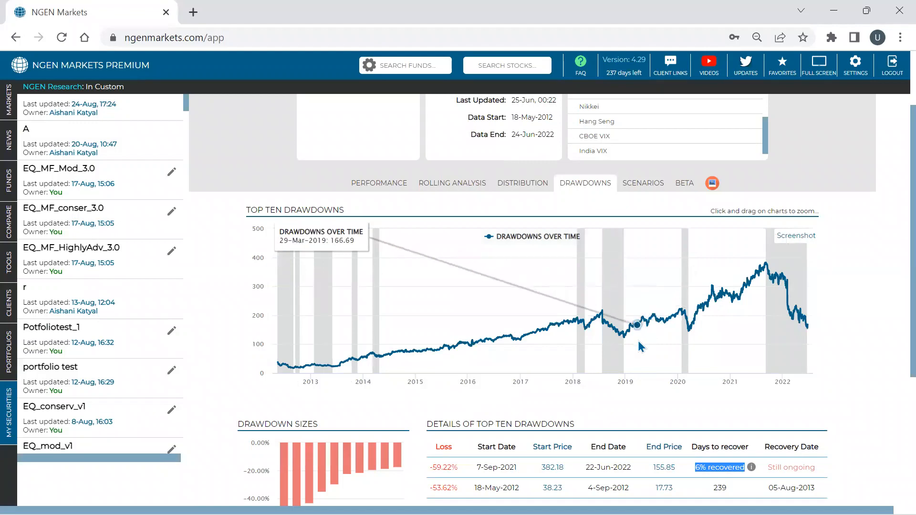
pyautogui.scroll(-5, 637, 341)
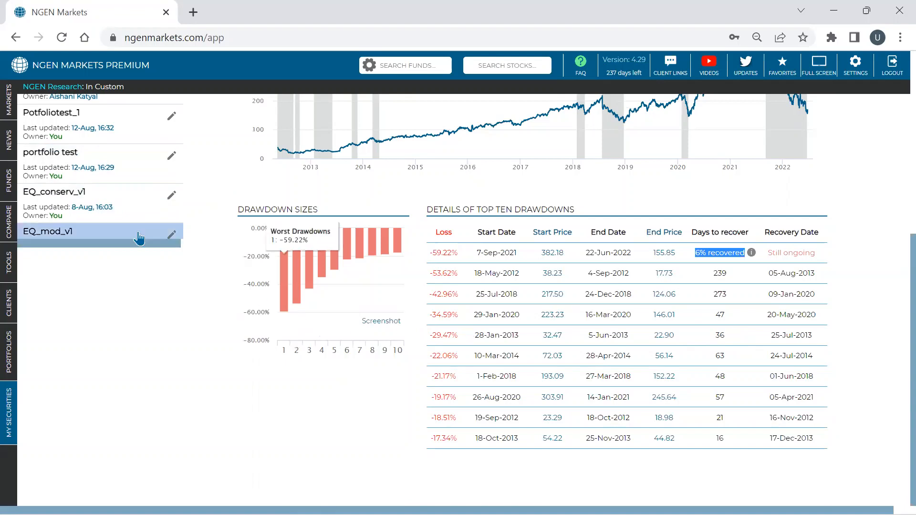
# Find the Gold_com security among the custom securities, open it and view its performance against Nifty 50.
pyautogui.scroll(3, 125, 227)
pyautogui.scroll(10, 121, 313)
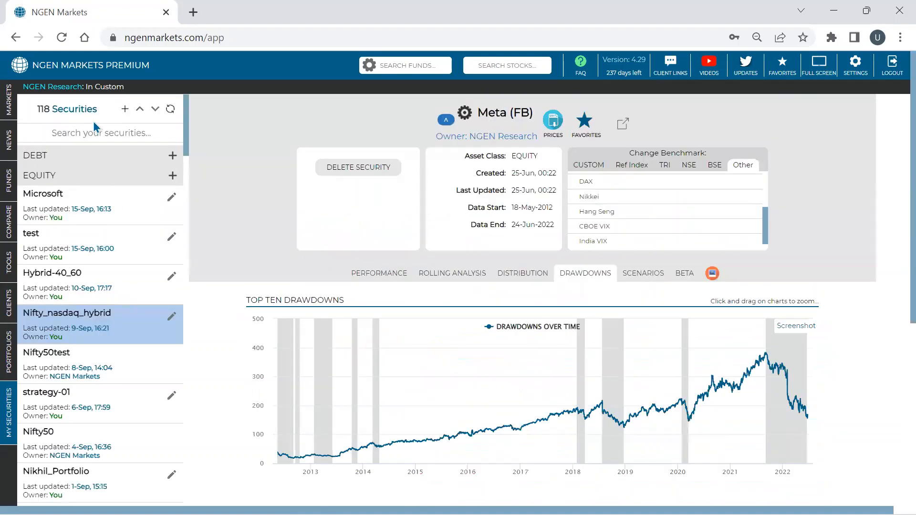
pyautogui.click(94, 133)
pyautogui.write('gol')
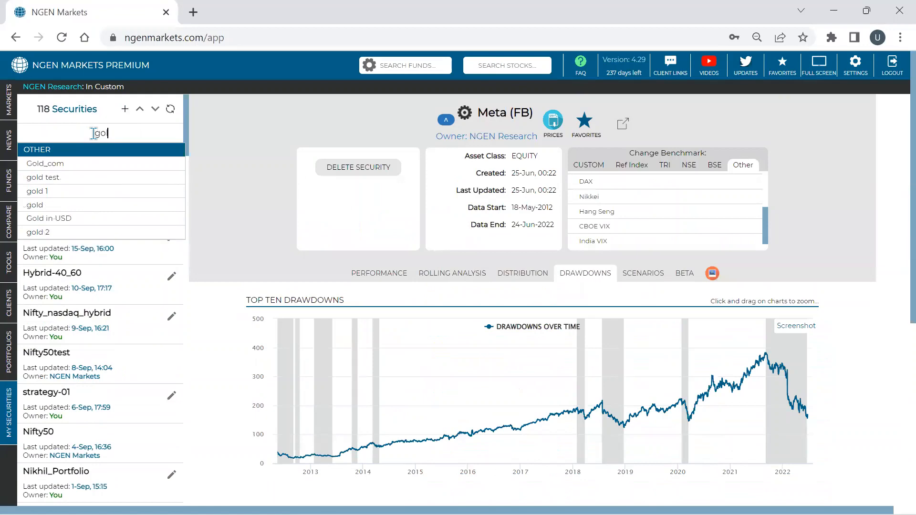
pyautogui.press('Down')
pyautogui.press('Return')
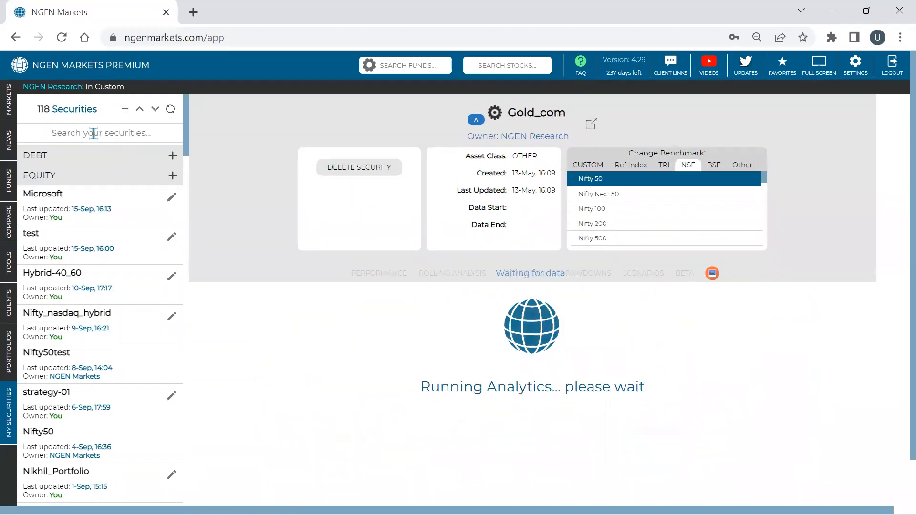
pyautogui.scroll(-3, 448, 212)
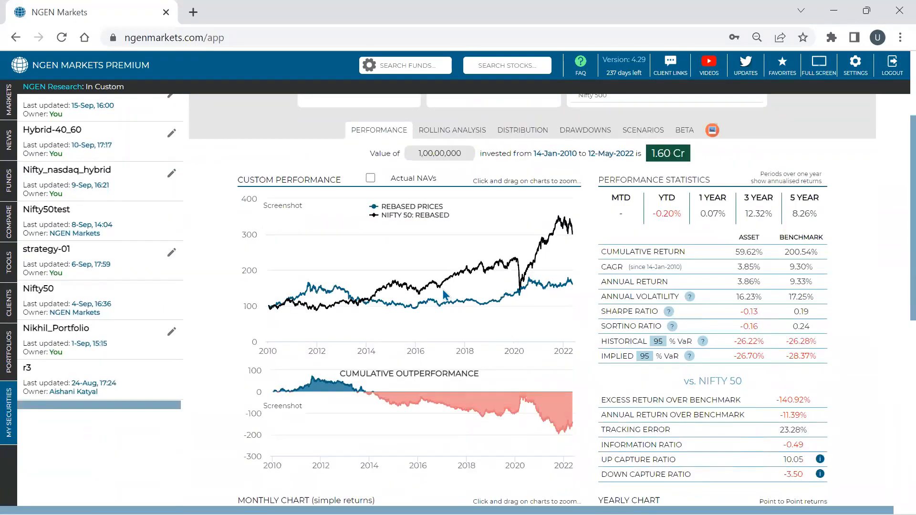
pyautogui.scroll(3, 620, 170)
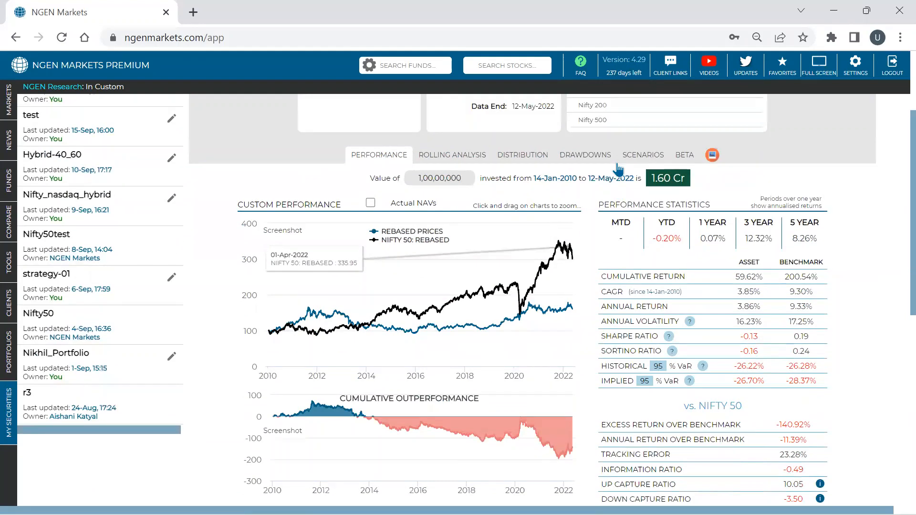
pyautogui.scroll(-3, 680, 227)
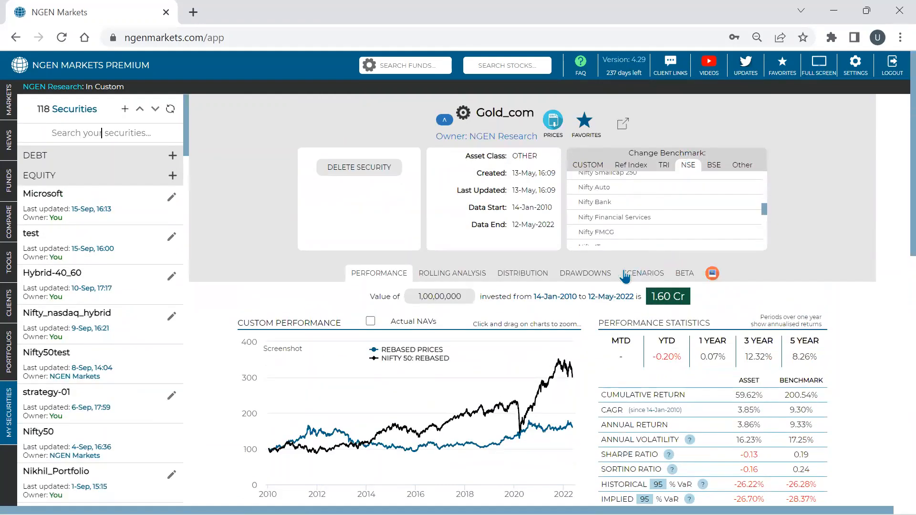
# Open Gold_com's drawdowns analysis and highlight the loss and the days to recover of the drawdown that started on 22-Aug-2011.
pyautogui.click(575, 273)
pyautogui.scroll(-4, 575, 273)
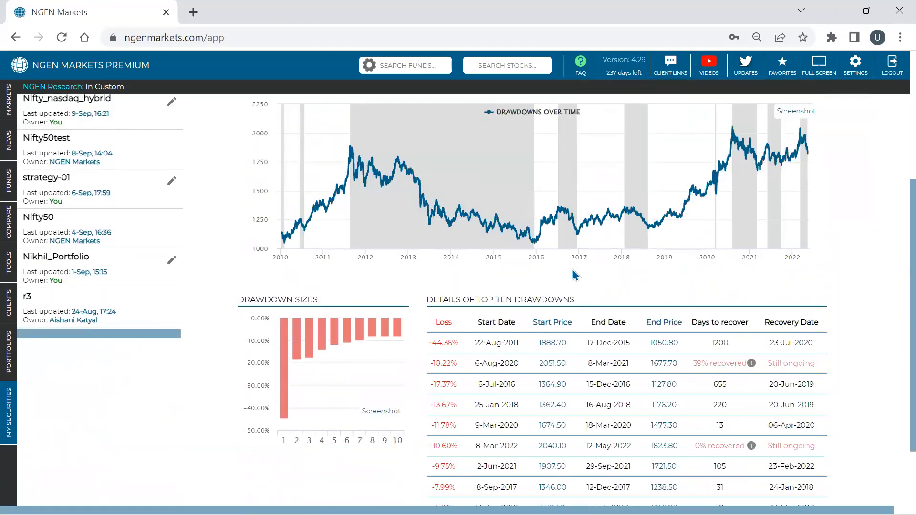
pyautogui.tripleClick(445, 342)
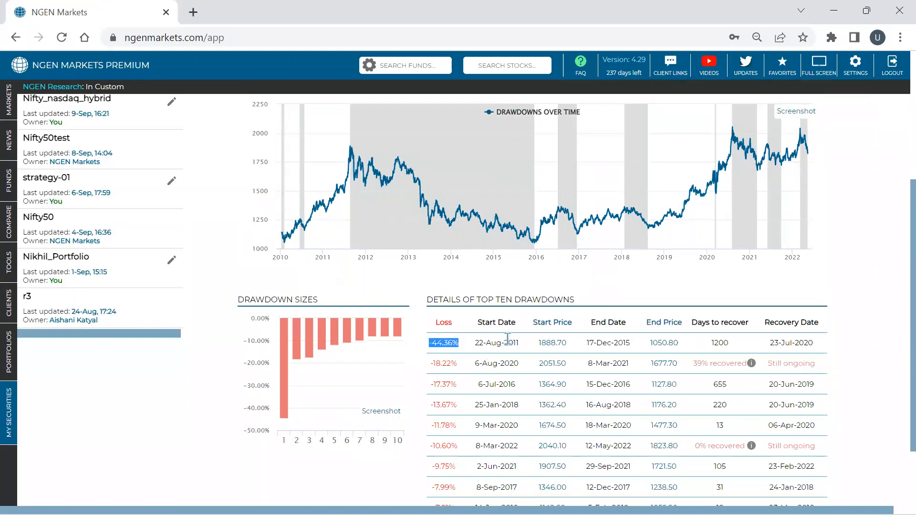
pyautogui.doubleClick(718, 341)
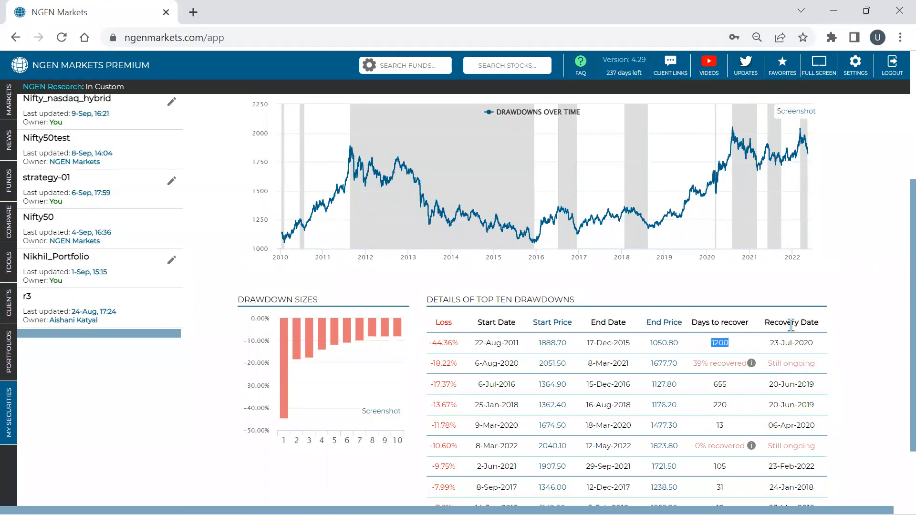
pyautogui.scroll(-2, 790, 326)
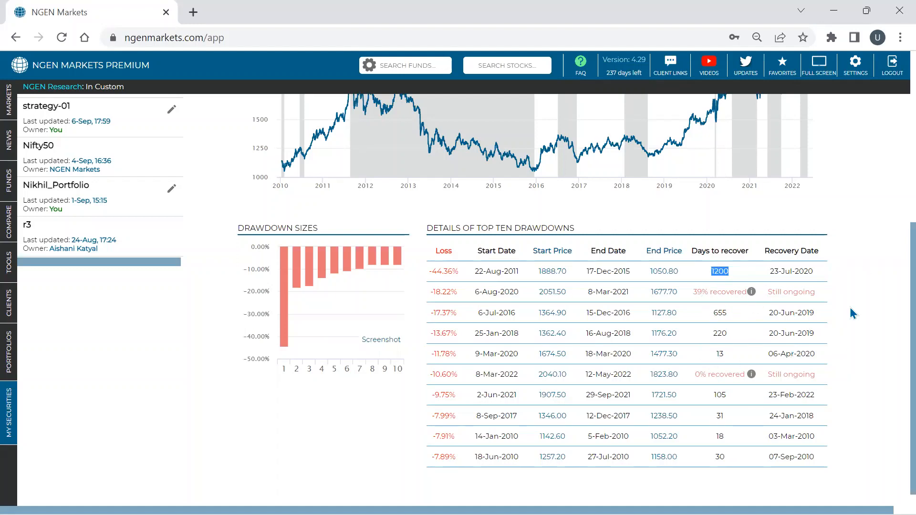
# Highlight the start and end dates of the drawdown that began on 6-Aug-2020.
pyautogui.tripleClick(483, 288)
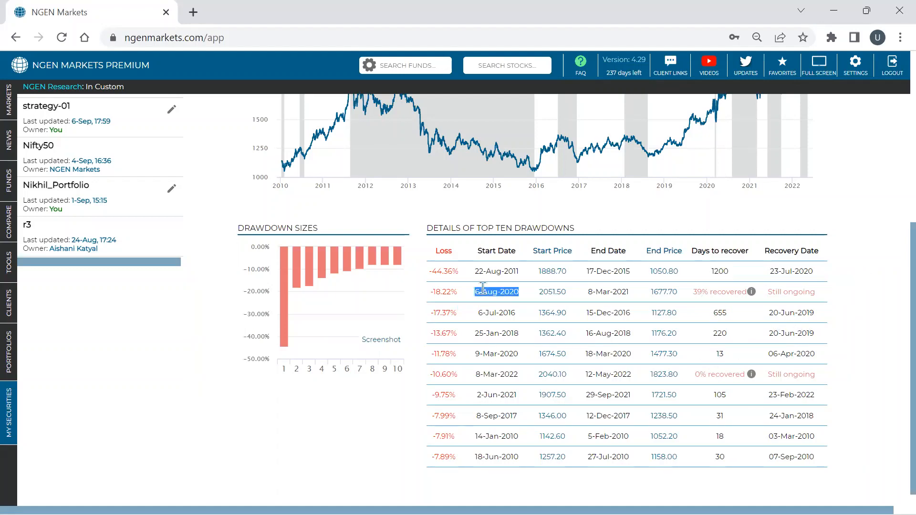
pyautogui.click(612, 288)
pyautogui.tripleClick(613, 288)
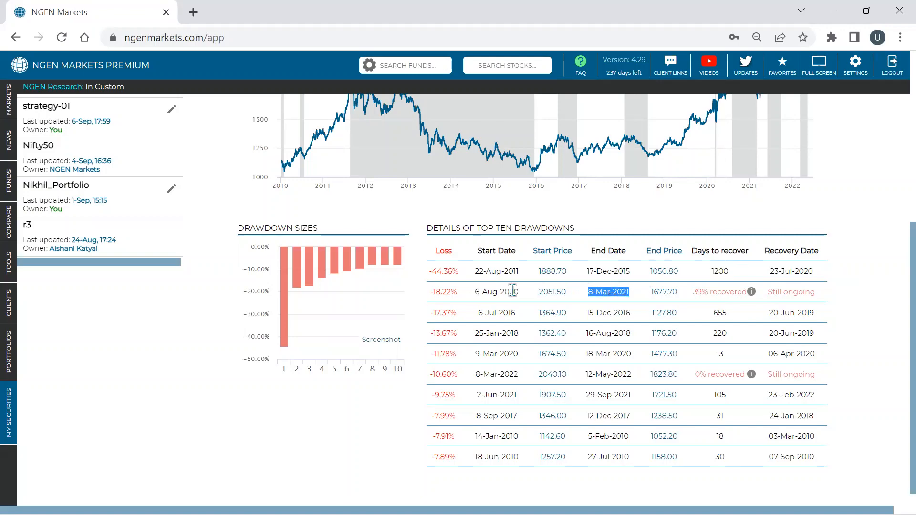
pyautogui.tripleClick(511, 288)
pyautogui.click(630, 294)
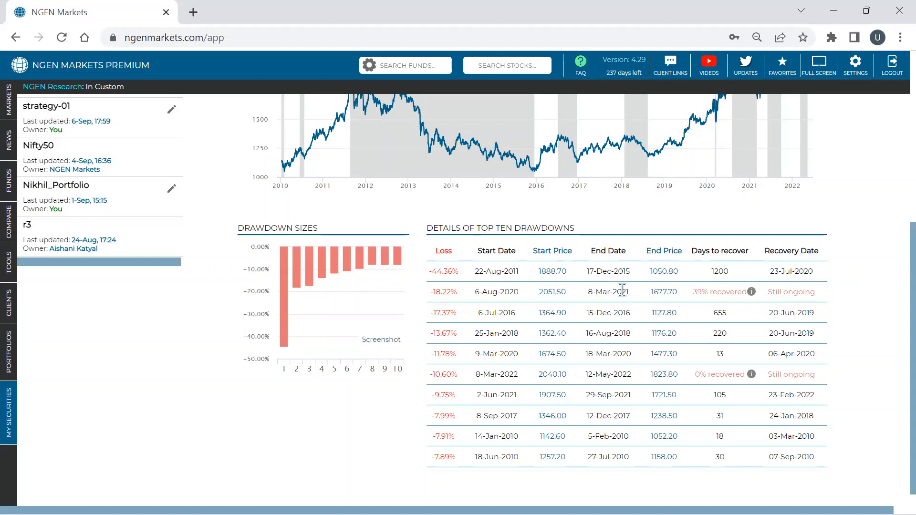
pyautogui.doubleClick(621, 292)
# Zoom the drawdowns chart in on about February 2020 to May 2022 and compare its shaded periods with the drawdown details.
pyautogui.scroll(2, 621, 292)
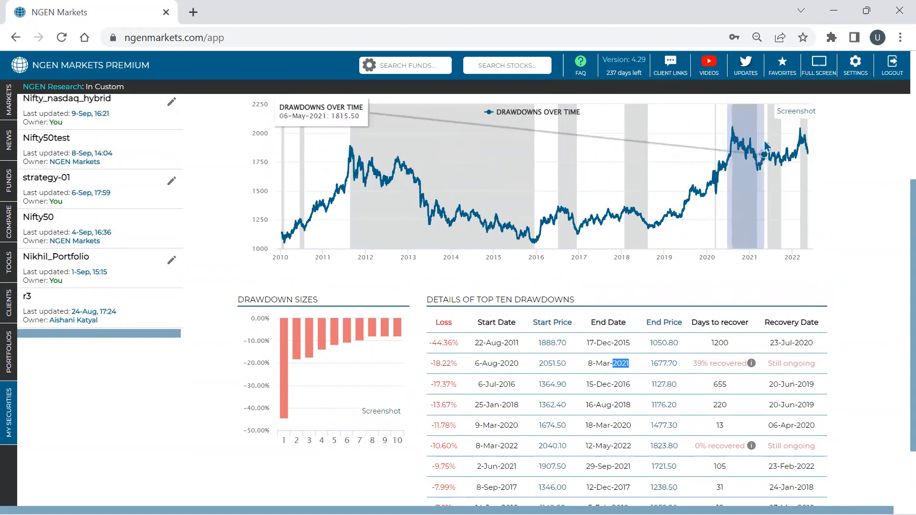
pyautogui.moveTo(763, 140); pyautogui.dragTo(763, 144)
pyautogui.click(777, 117)
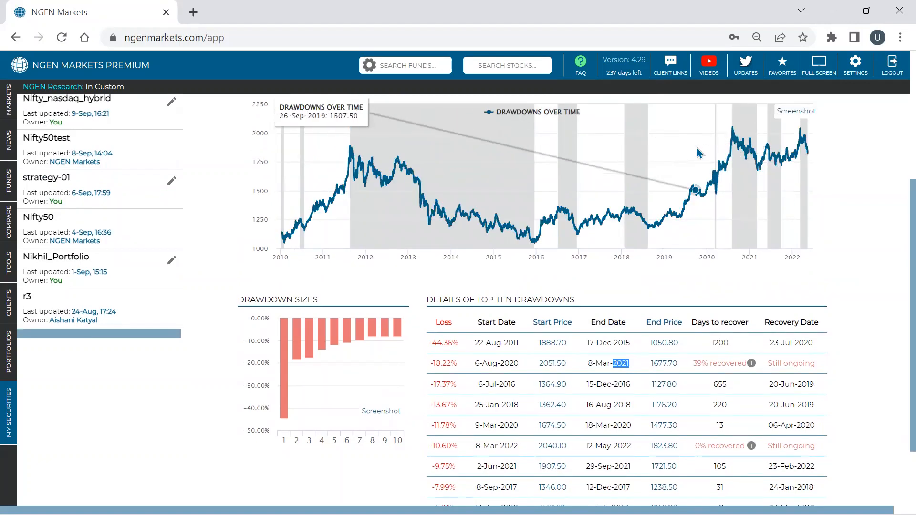
pyautogui.scroll(2, 697, 154)
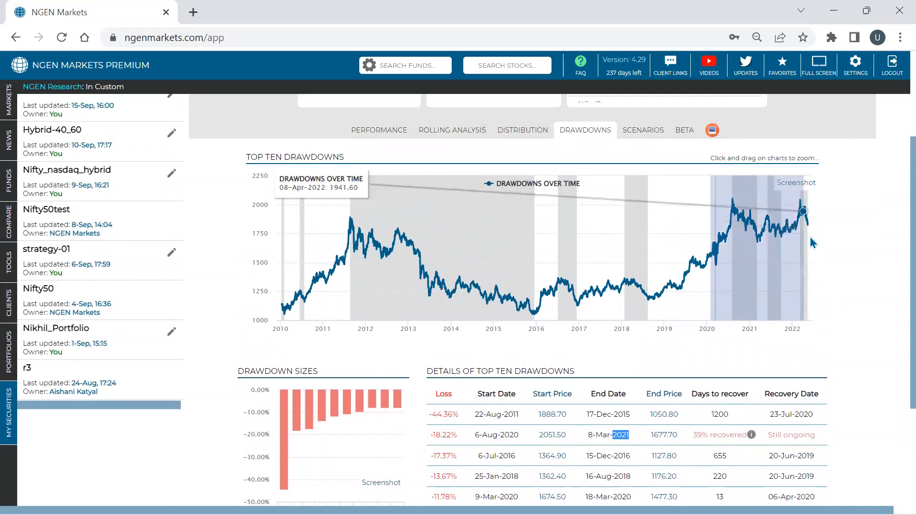
pyautogui.moveTo(815, 237); pyautogui.dragTo(712, 238)
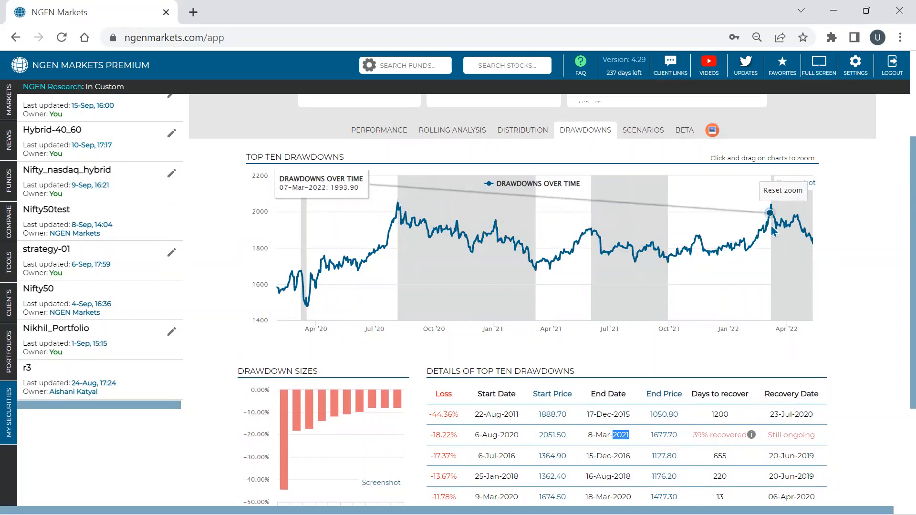
pyautogui.scroll(-3, 770, 262)
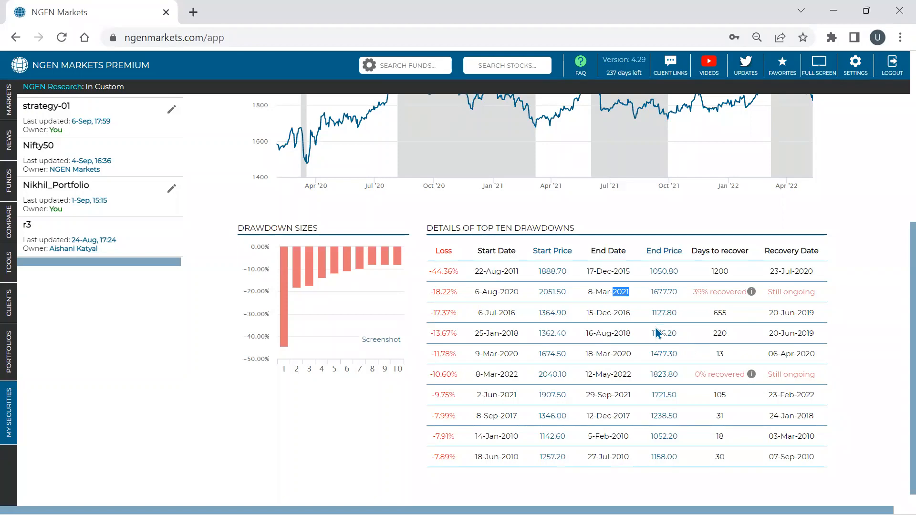
pyautogui.scroll(6, 656, 332)
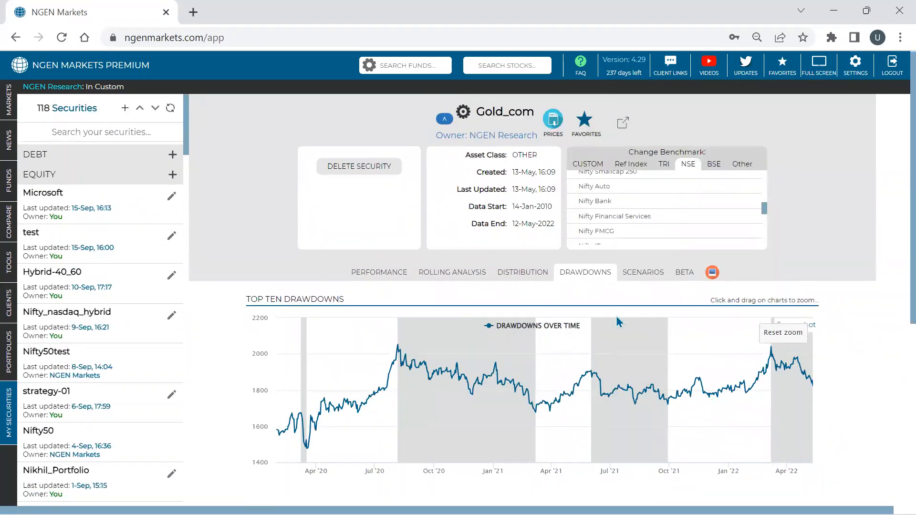
pyautogui.scroll(-2, 618, 322)
pyautogui.scroll(-4, 711, 335)
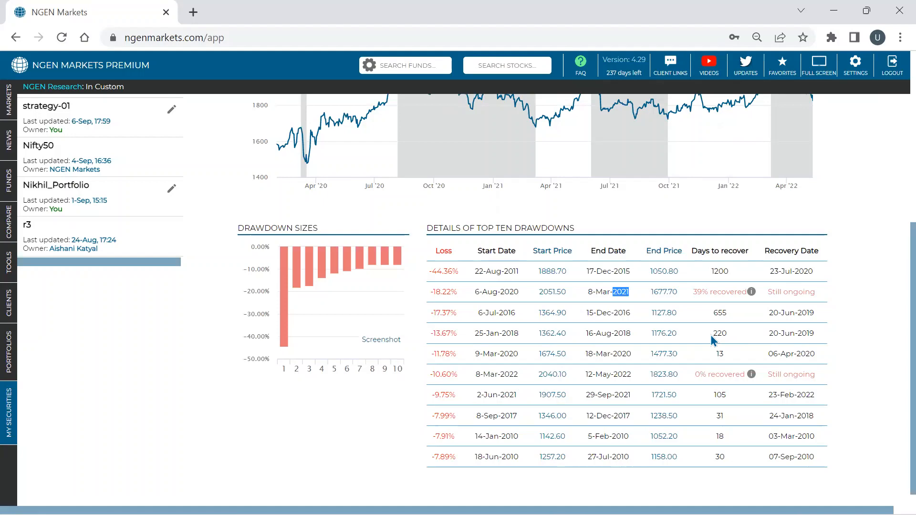
pyautogui.scroll(6, 711, 335)
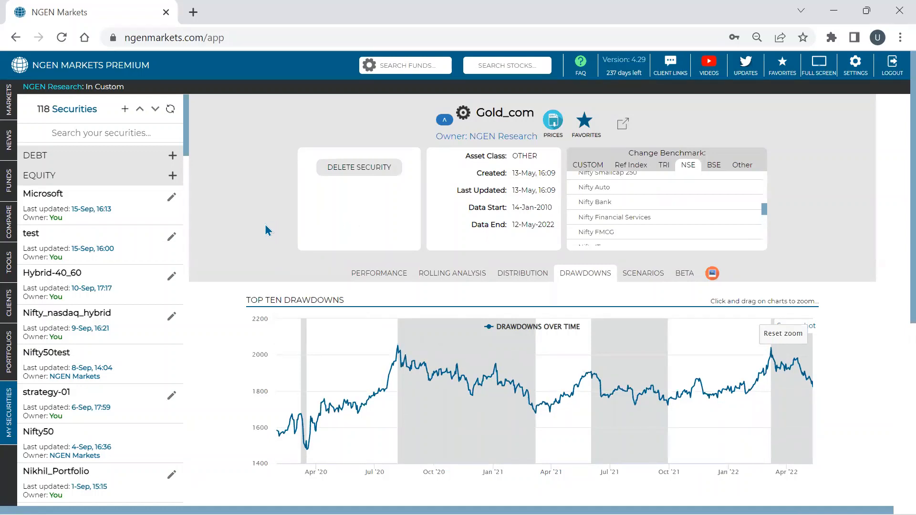
# Open the form for adding a custom security and view its asset classes and price-pasting instructions.
pyautogui.click(125, 113)
pyautogui.scroll(-2, 268, 327)
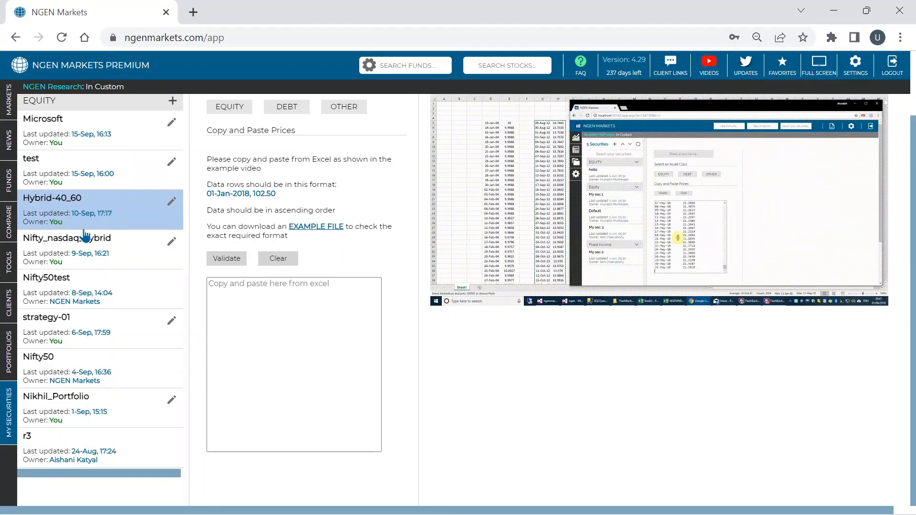
# Start a new portfolio and load nine funds from ISINs and holdings copied from Excel, read as Amount (Rupees), validating the input.
pyautogui.moveTo(12, 226)
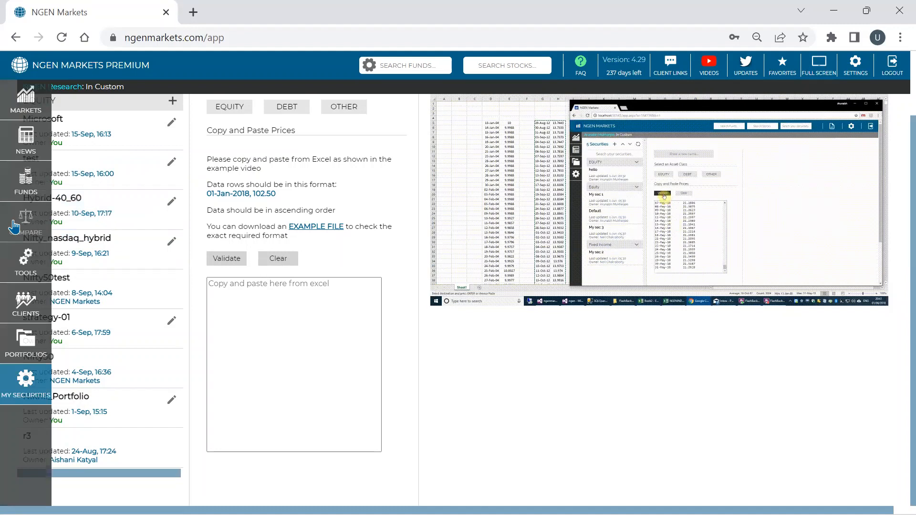
pyautogui.click(18, 342)
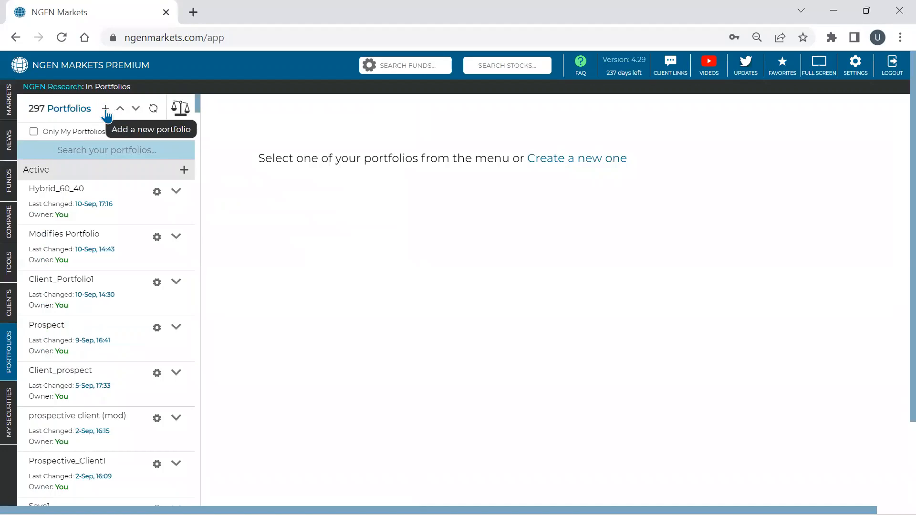
pyautogui.click(105, 112)
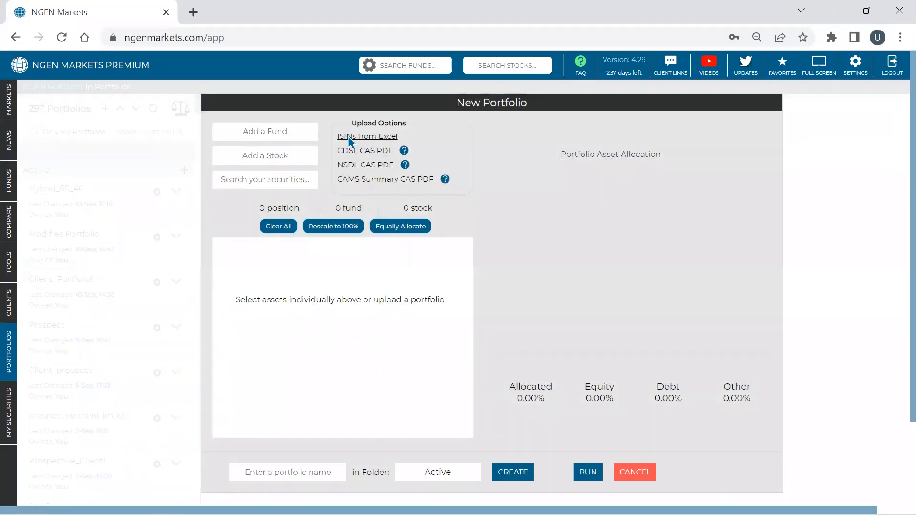
pyautogui.click(350, 138)
pyautogui.write('INF204K01AE0\t2267.377 INF204K01323\t1336.081 INF204K01968\t3068.615 INF903J01173\t778.329 INF209K01363\t1563.295 INF209K01322\t511.721 INF740K01128\t2016.913 INF090I01239\t983.385 INF090I01171\t774.717')
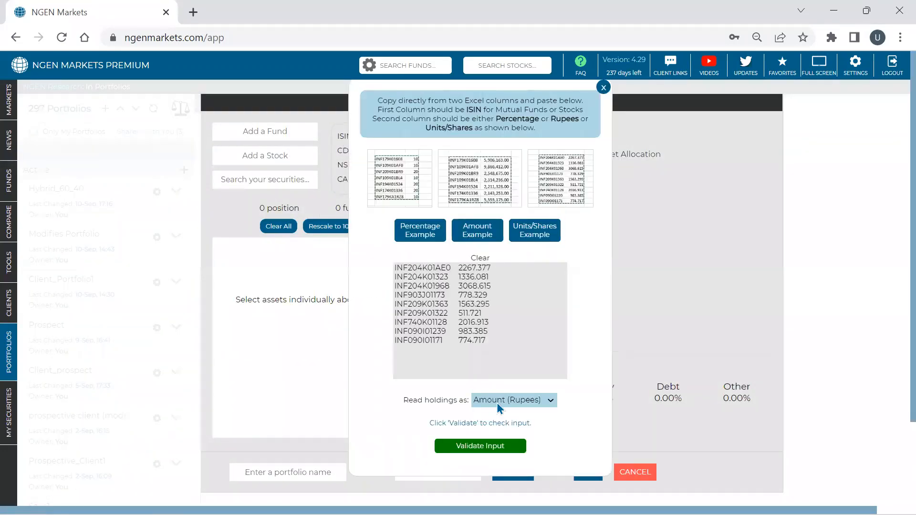
pyautogui.click(494, 450)
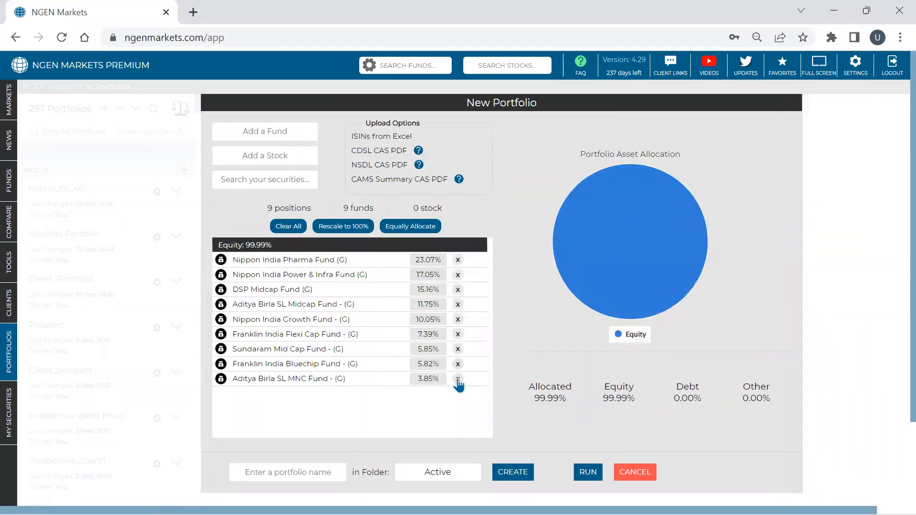
# Remove the Aditya Birla SL MNC, Franklin India Bluechip and Sundaram Mid Cap funds from the new portfolio.
pyautogui.click(458, 378)
pyautogui.click(458, 364)
pyautogui.click(458, 349)
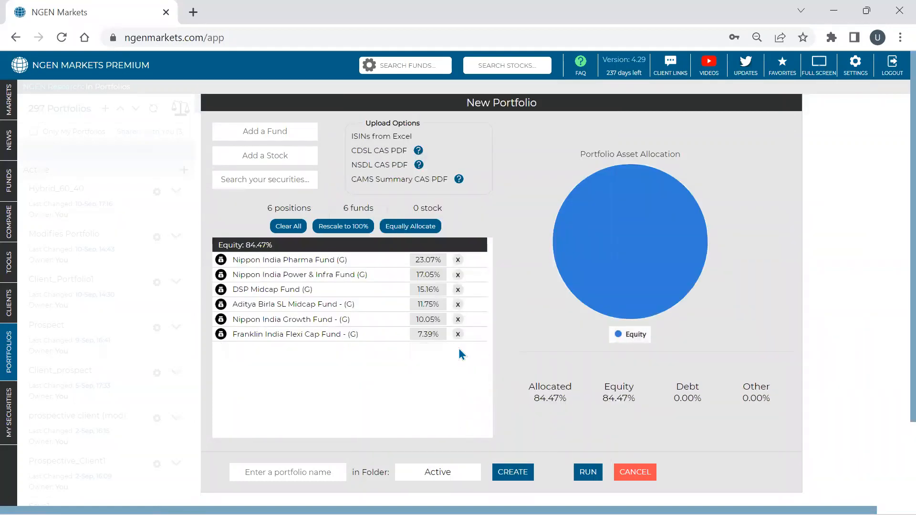
# Add the custom security Microsoft to the new portfolio.
pyautogui.click(242, 183)
pyautogui.write('micr')
pyautogui.press('Down')
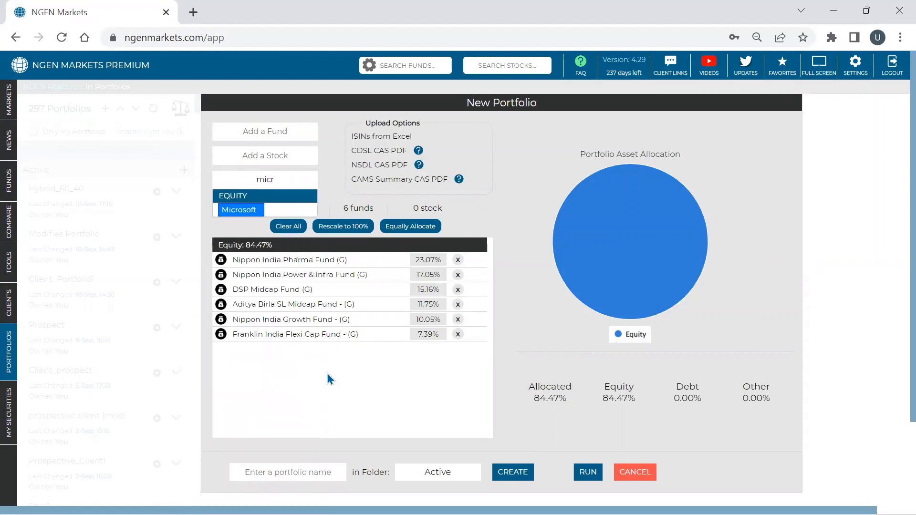
pyautogui.press('Return')
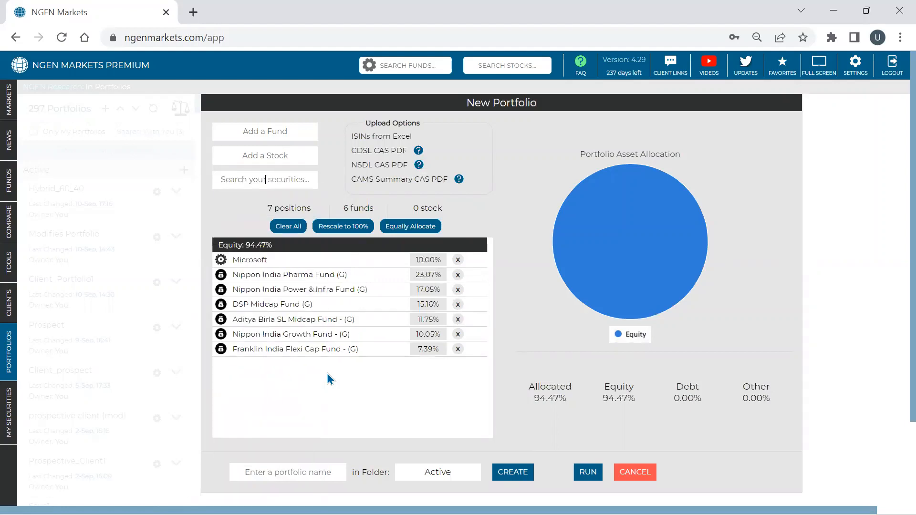
# Set Microsoft's weight to 16% and rescale the portfolio weights to 100%.
pyautogui.click(427, 258)
pyautogui.press('BackSpace')
pyautogui.press('BackSpace')
pyautogui.write('20')
pyautogui.press('BackSpace')
pyautogui.press('BackSpace')
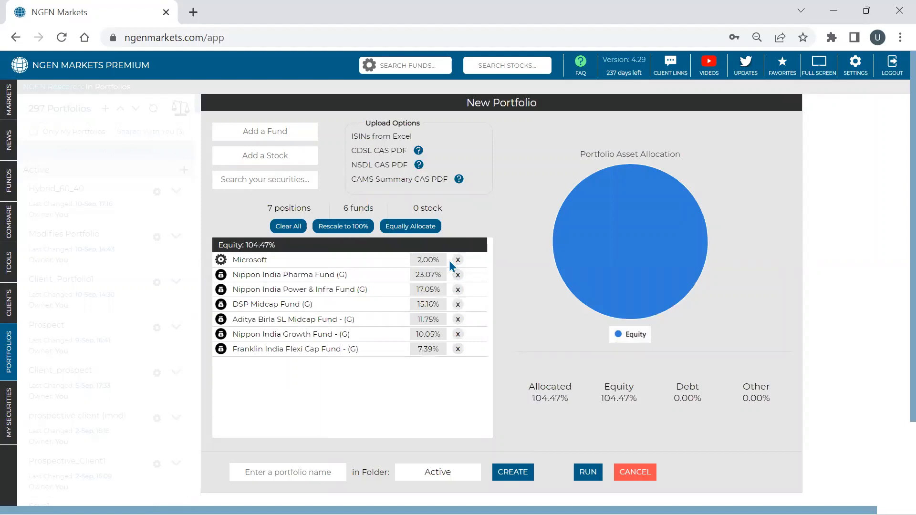
pyautogui.write('16')
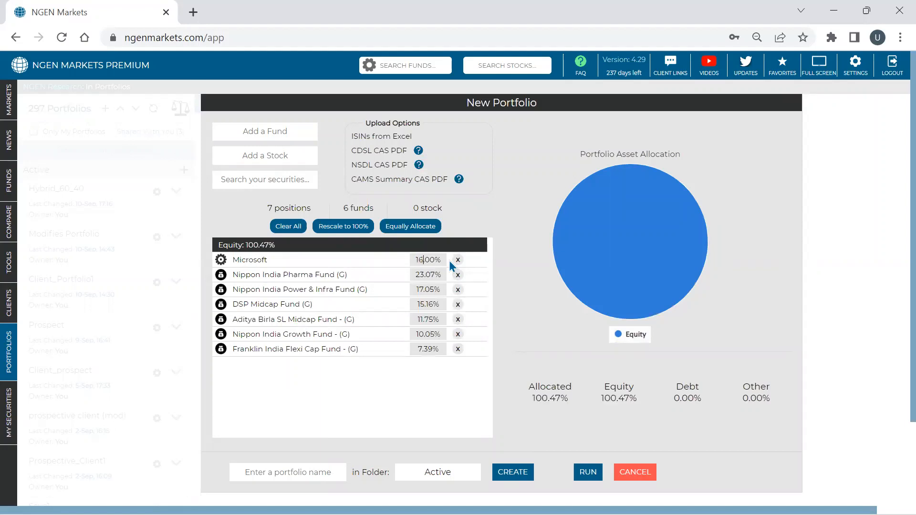
pyautogui.click(344, 226)
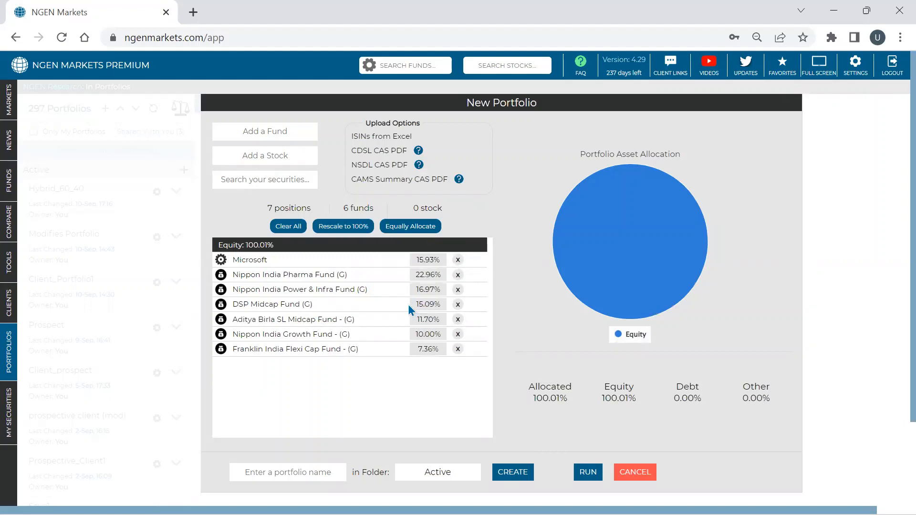
# Set Microsoft's weight to 8.93%.
pyautogui.doubleClick(421, 259)
pyautogui.write('93')
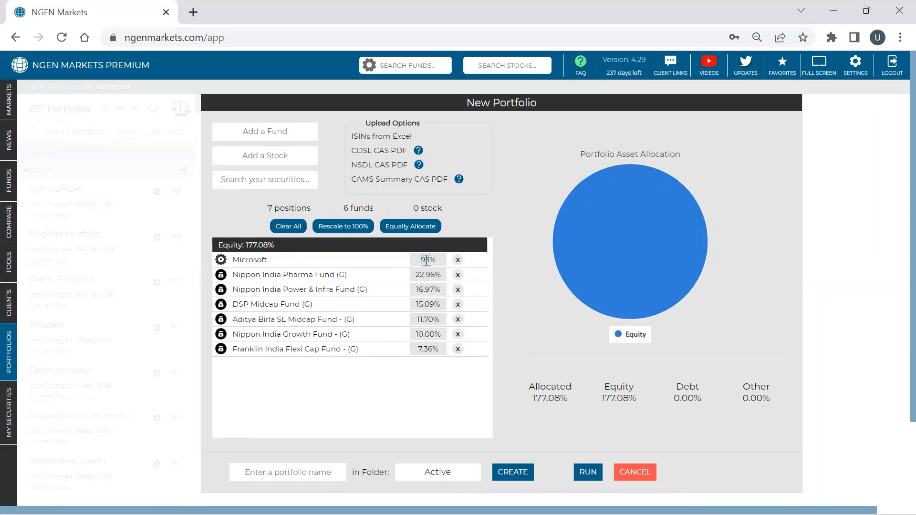
pyautogui.write('8.')
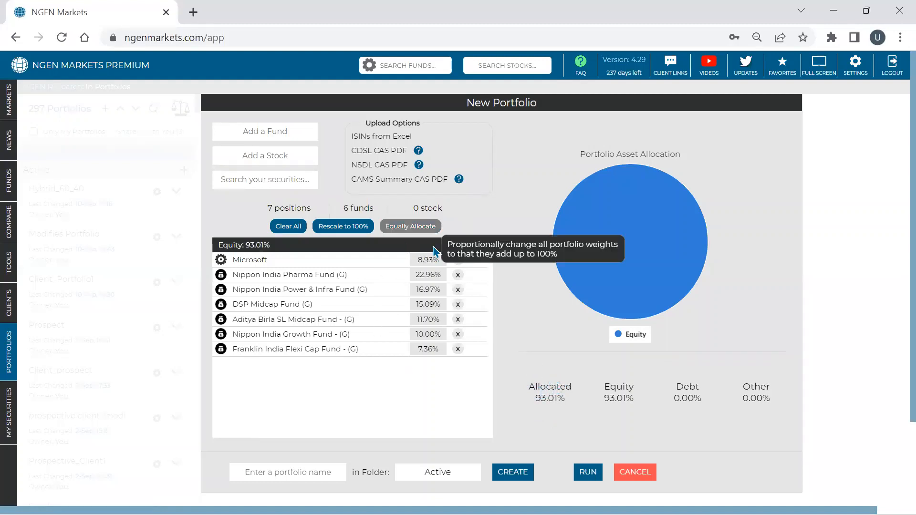
# Rescale the new portfolio's weights to 100% and run it with the name Mod port entered.
pyautogui.click(343, 227)
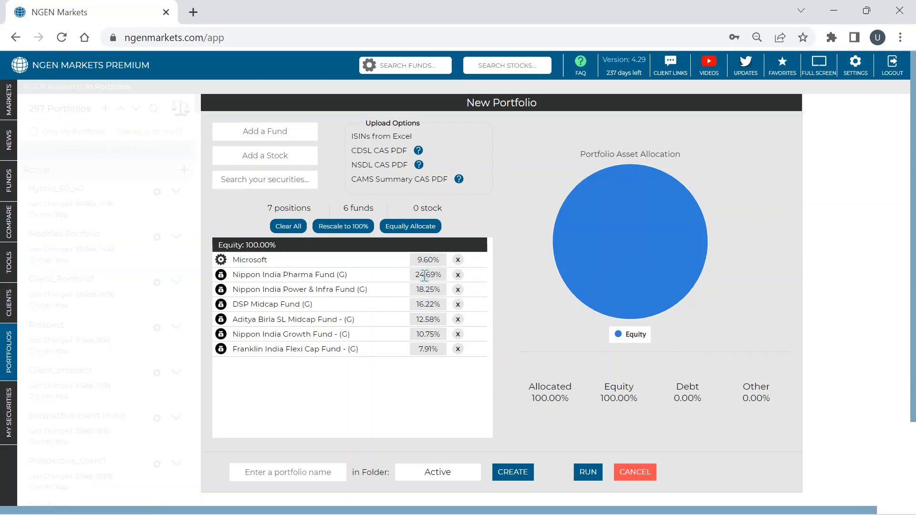
pyautogui.click(313, 472)
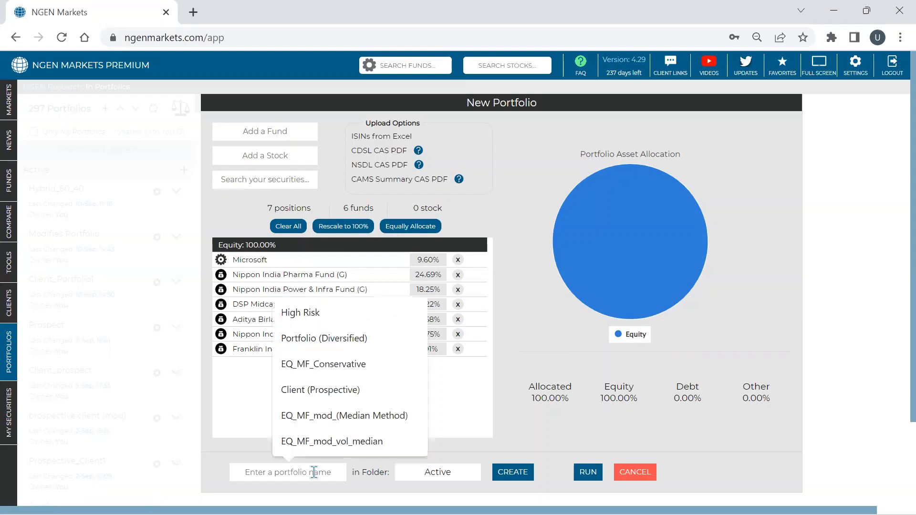
pyautogui.write('Mod port')
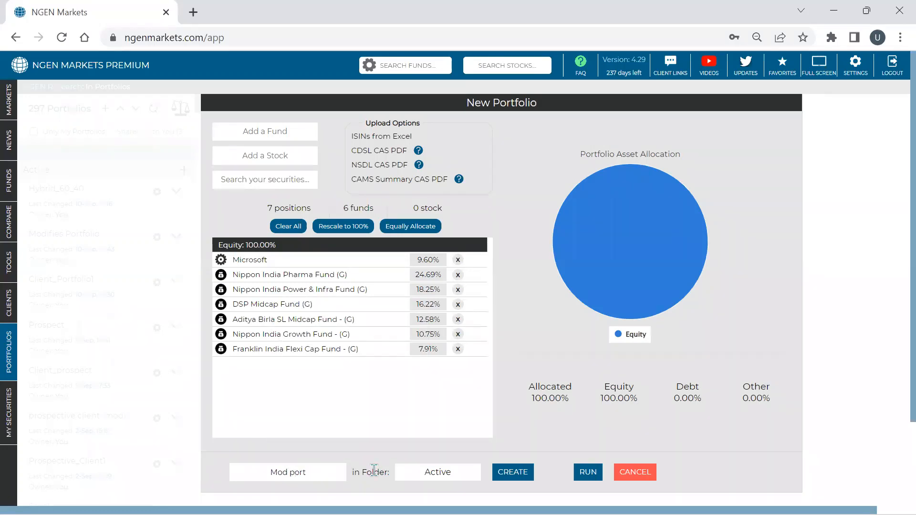
pyautogui.click(586, 472)
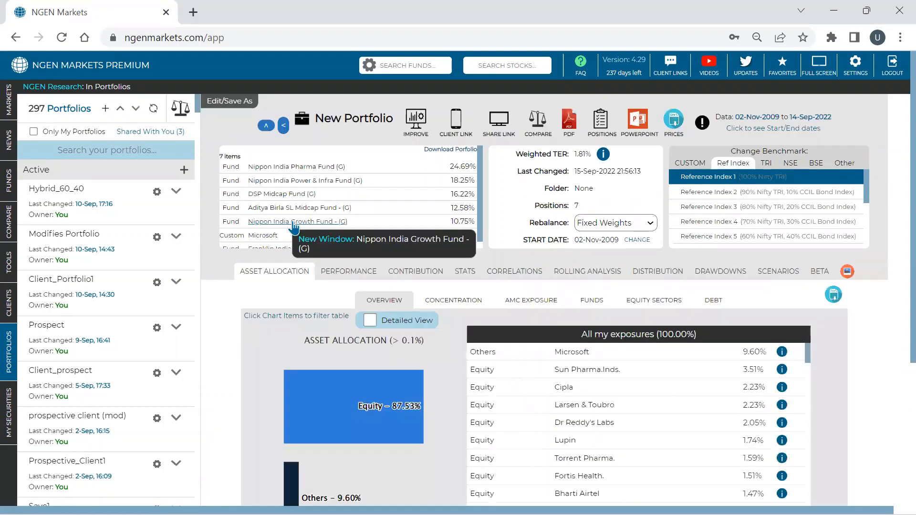
# Show the holding breakdown of Microsoft's exposure in the asset allocation overview and view the portfolio's correlation matrix.
pyautogui.scroll(-4, 437, 252)
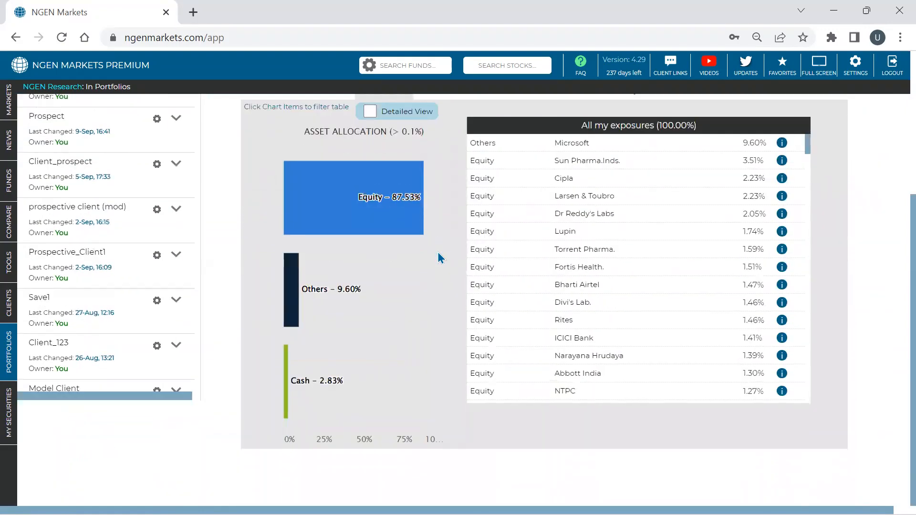
pyautogui.scroll(3, 438, 254)
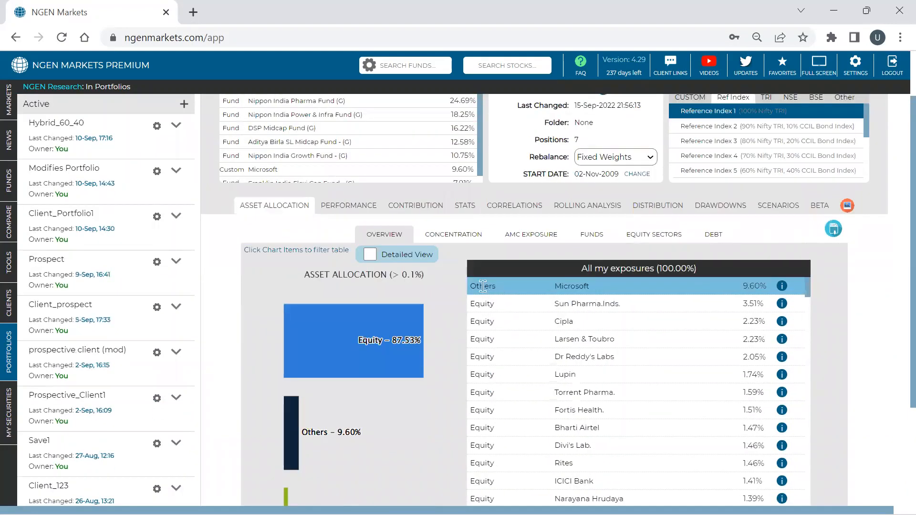
pyautogui.click(782, 286)
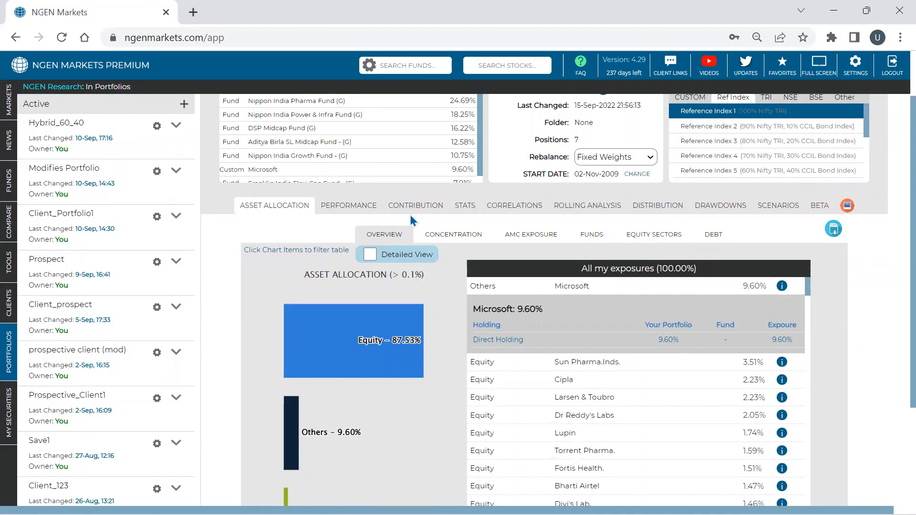
pyautogui.click(525, 209)
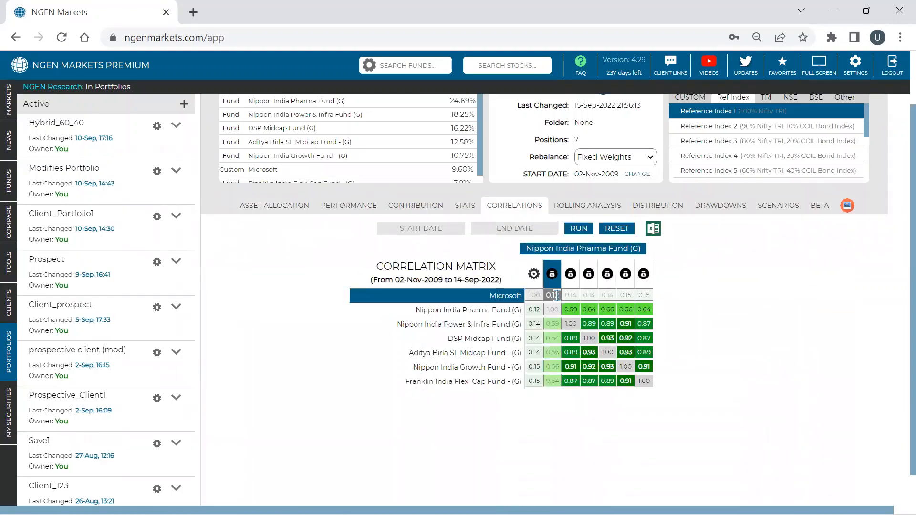
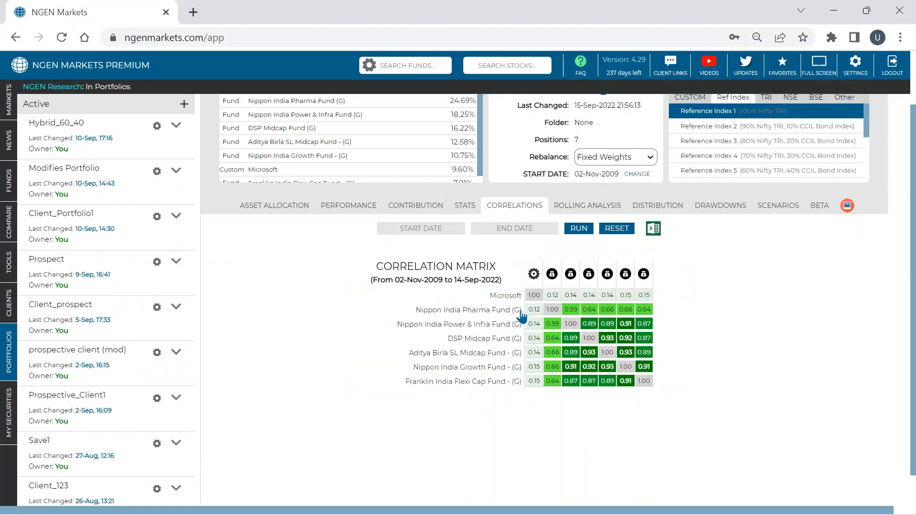
# Reopen the portfolio for editing and add the custom security GooG to it.
pyautogui.scroll(1, 245, 204)
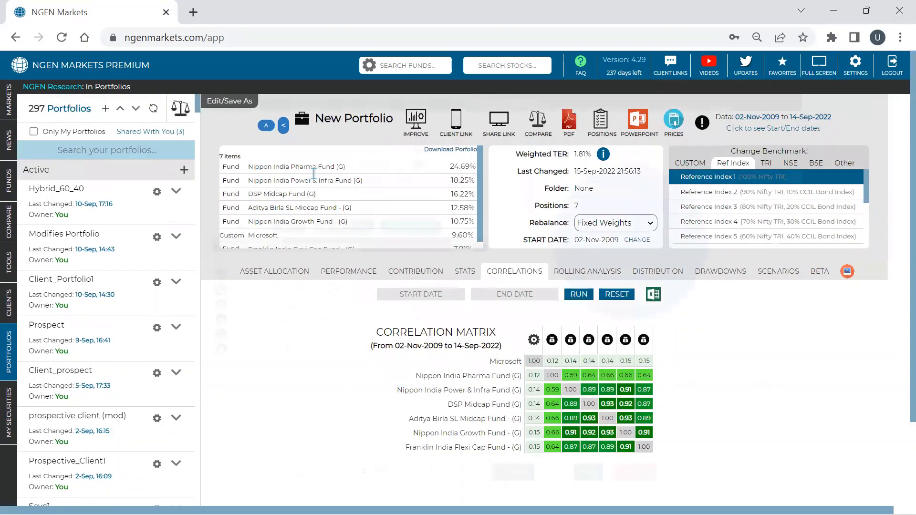
pyautogui.click(313, 172)
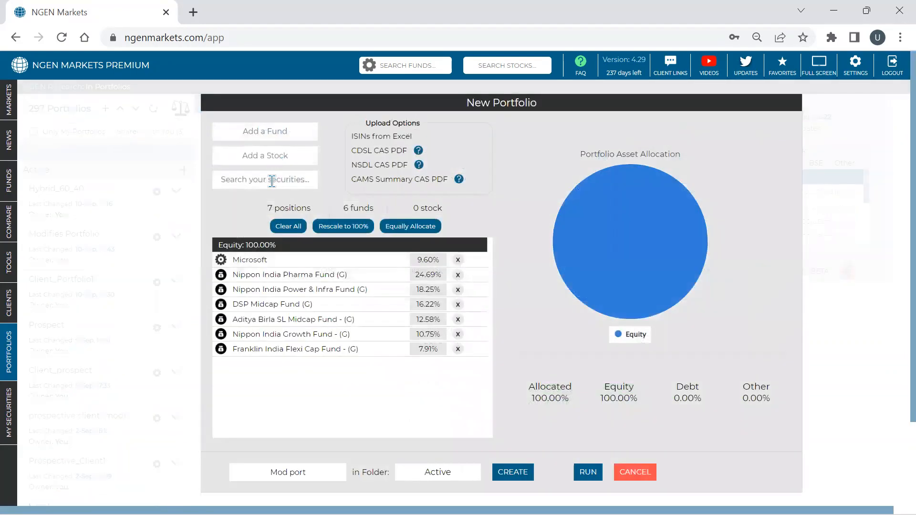
pyautogui.click(271, 180)
pyautogui.write('goog')
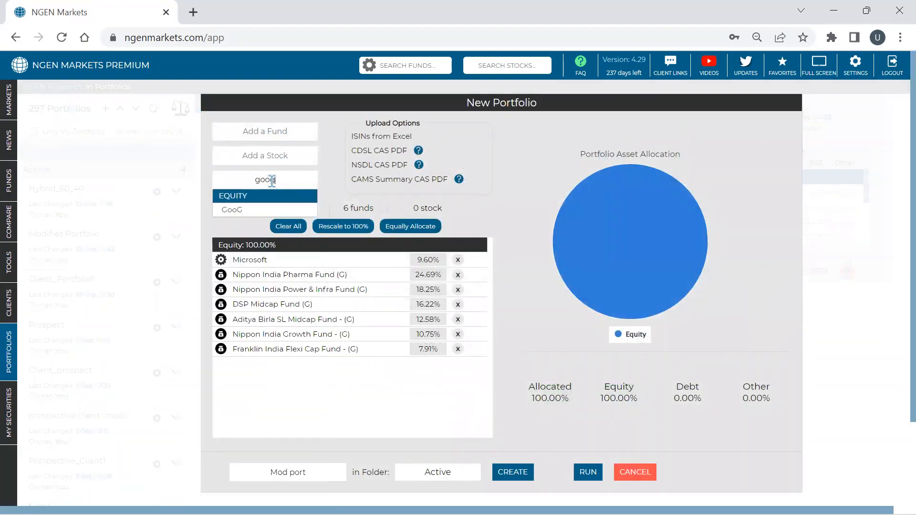
pyautogui.click(284, 210)
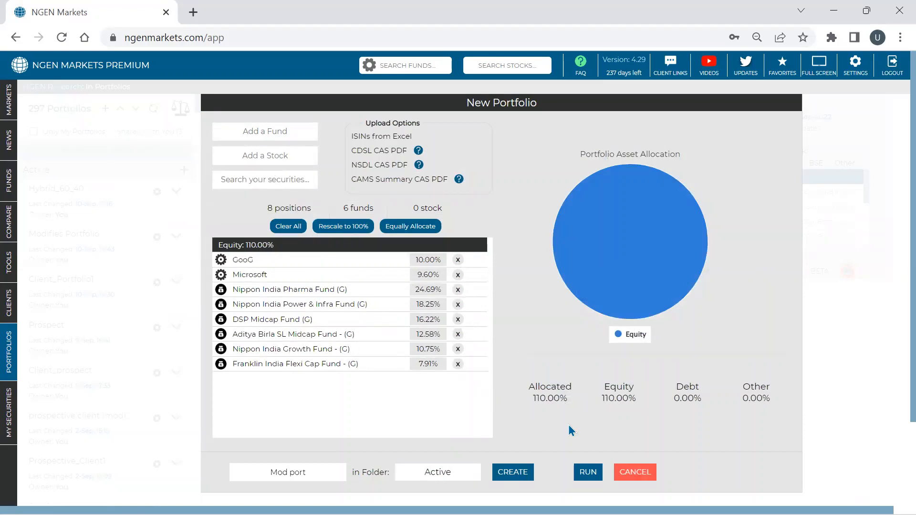
# Rescale the portfolio weights to 100% and rerun the portfolio to view its updated correlation matrix.
pyautogui.click(343, 226)
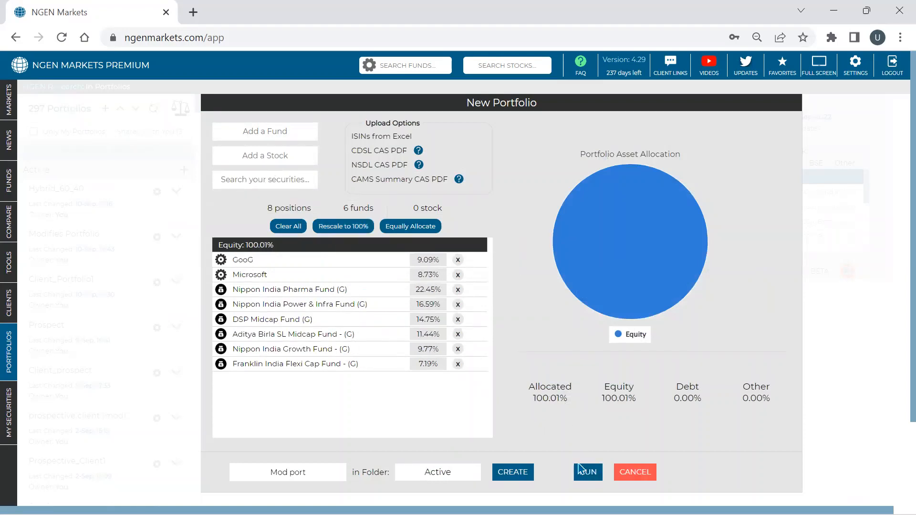
pyautogui.click(583, 472)
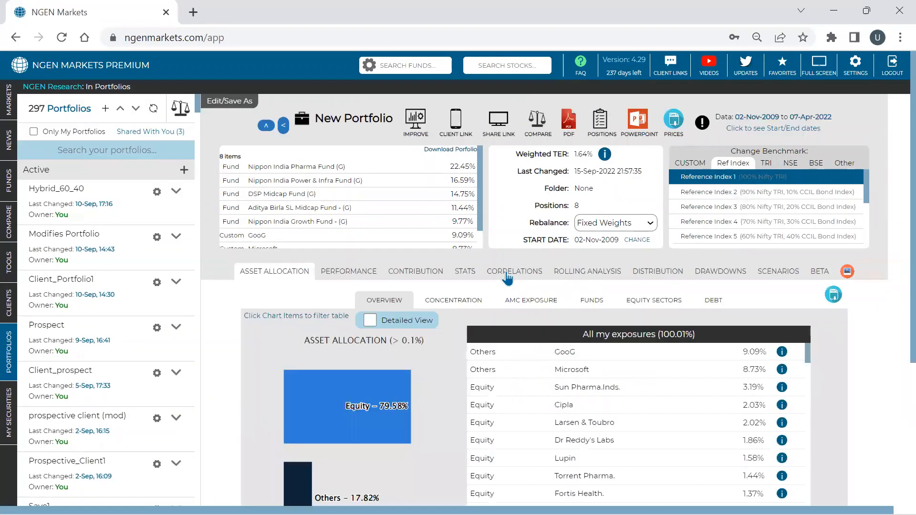
pyautogui.click(507, 272)
pyautogui.scroll(-1, 507, 334)
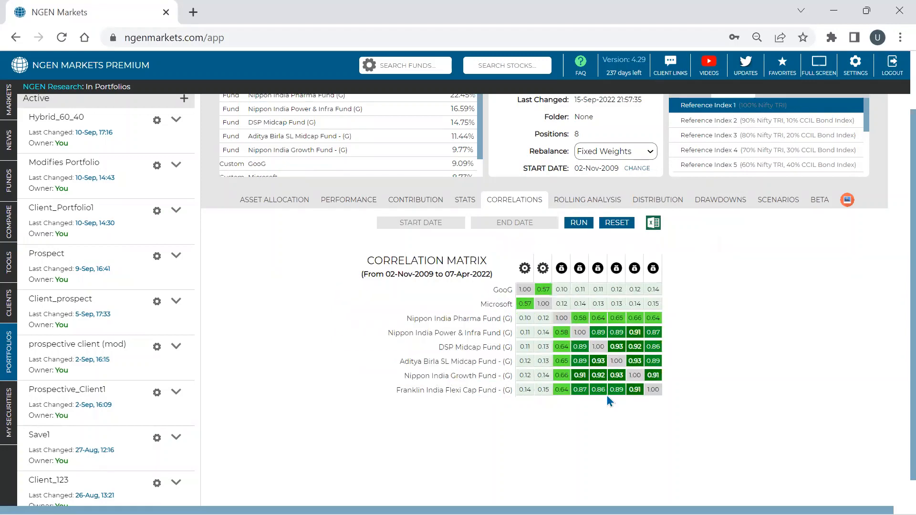
# Examine the sources of portfolio returns, including Microsoft's individual performance, allocation and contribution to return.
pyautogui.click(413, 205)
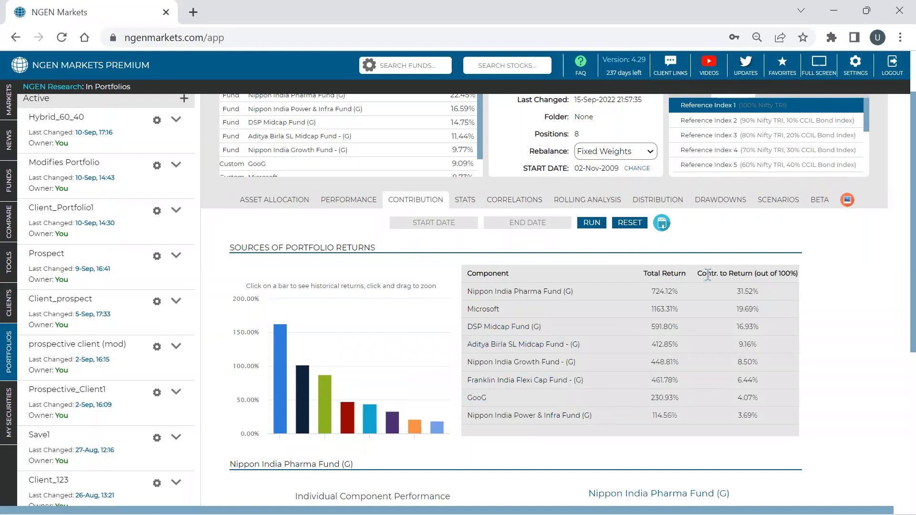
pyautogui.scroll(-3, 699, 319)
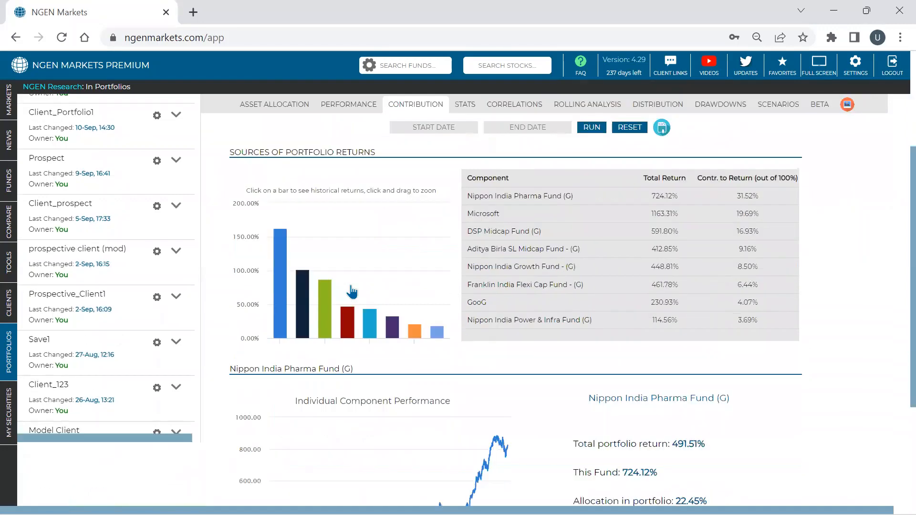
pyautogui.click(303, 266)
pyautogui.scroll(-2, 579, 400)
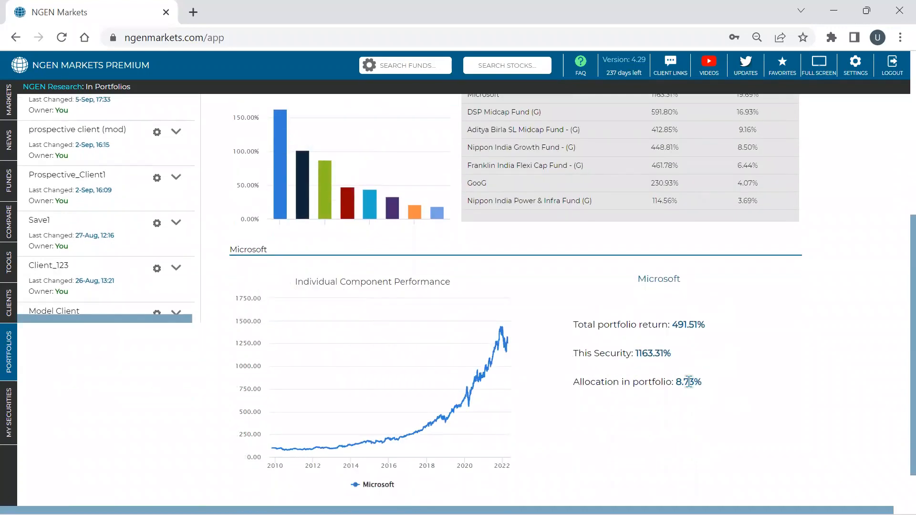
pyautogui.doubleClick(688, 382)
pyautogui.scroll(3, 688, 381)
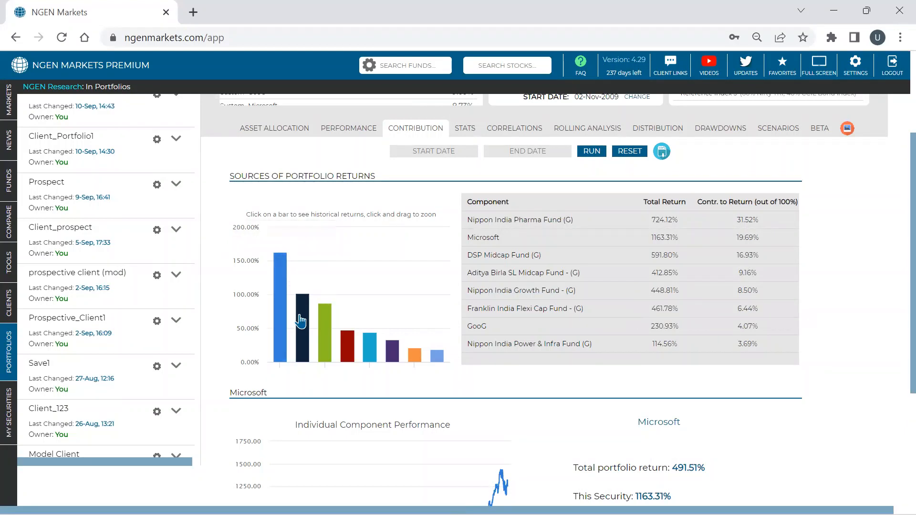
pyautogui.moveTo(301, 321)
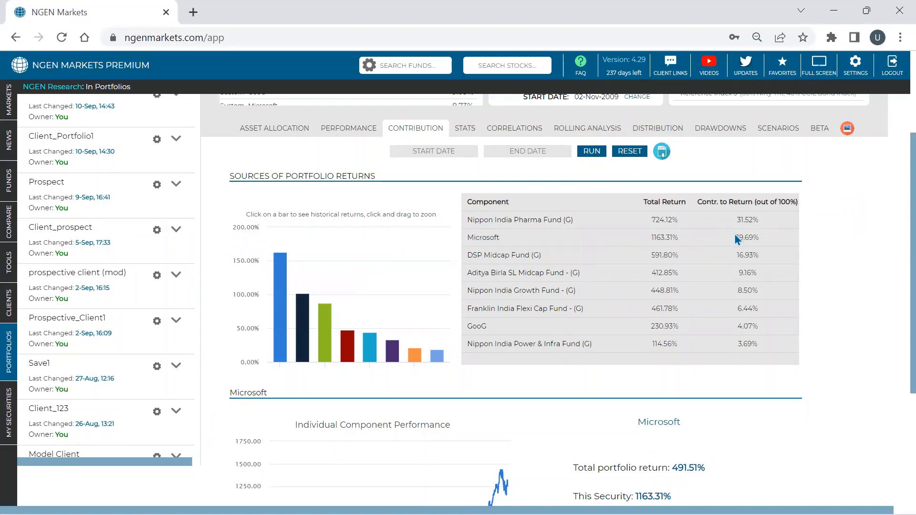
# Examine each component's total return and contribution to return for the portfolio, checking the Performance view and Microsoft's individual details.
pyautogui.moveTo(735, 238); pyautogui.dragTo(754, 241)
pyautogui.moveTo(751, 201); pyautogui.dragTo(791, 202)
pyautogui.scroll(2, 715, 228)
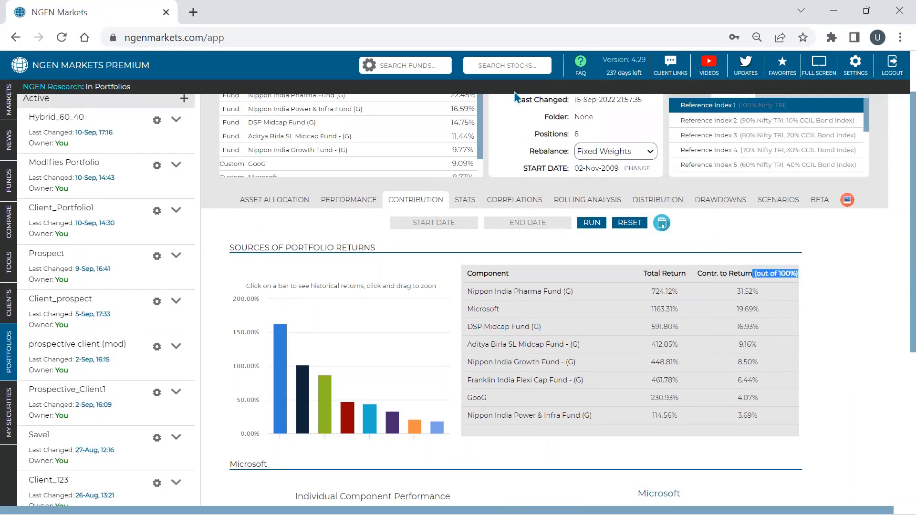
pyautogui.click(346, 200)
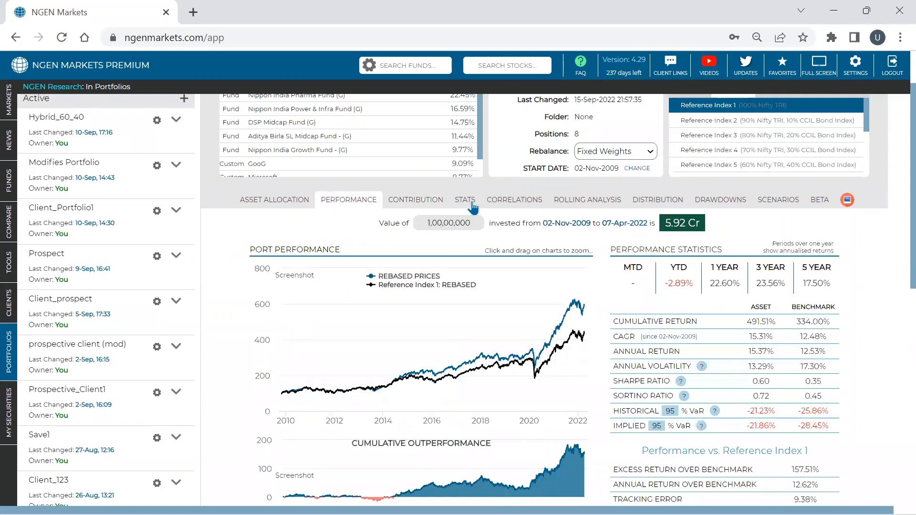
pyautogui.click(409, 206)
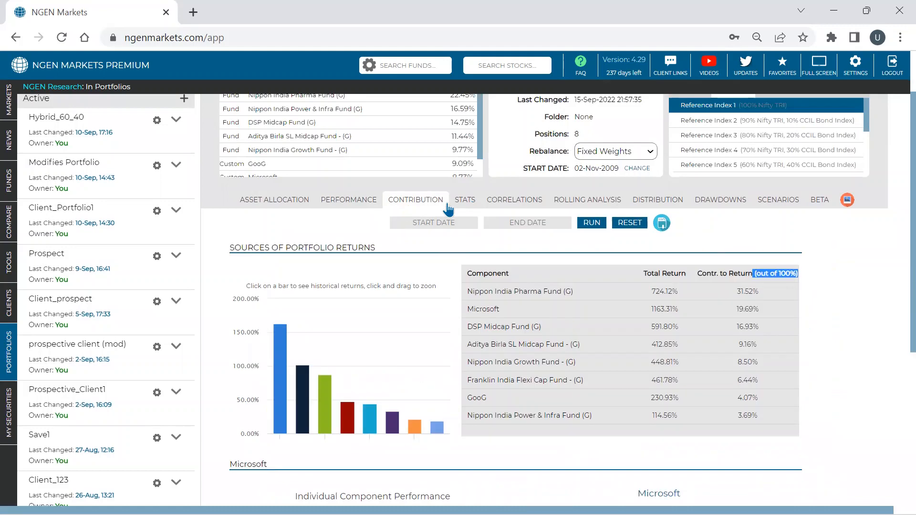
pyautogui.doubleClick(738, 309)
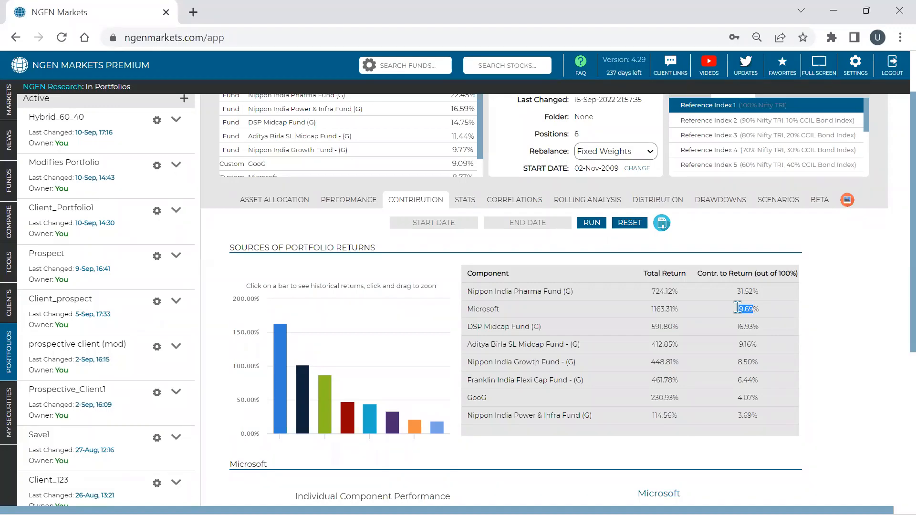
pyautogui.scroll(-3, 737, 307)
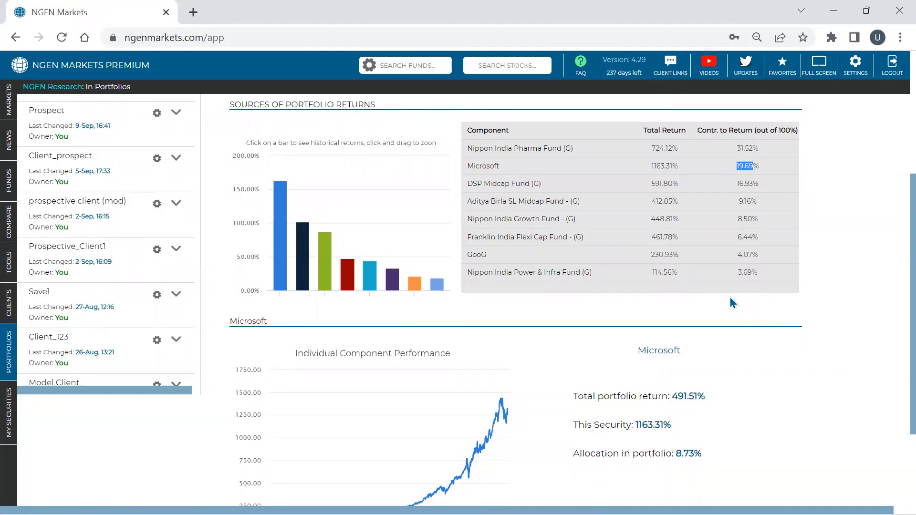
pyautogui.scroll(5, 730, 298)
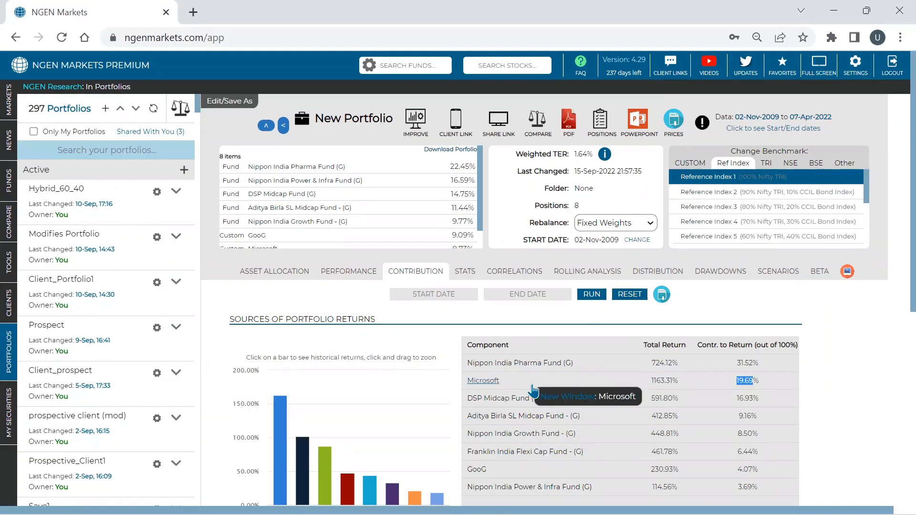
pyautogui.click(537, 135)
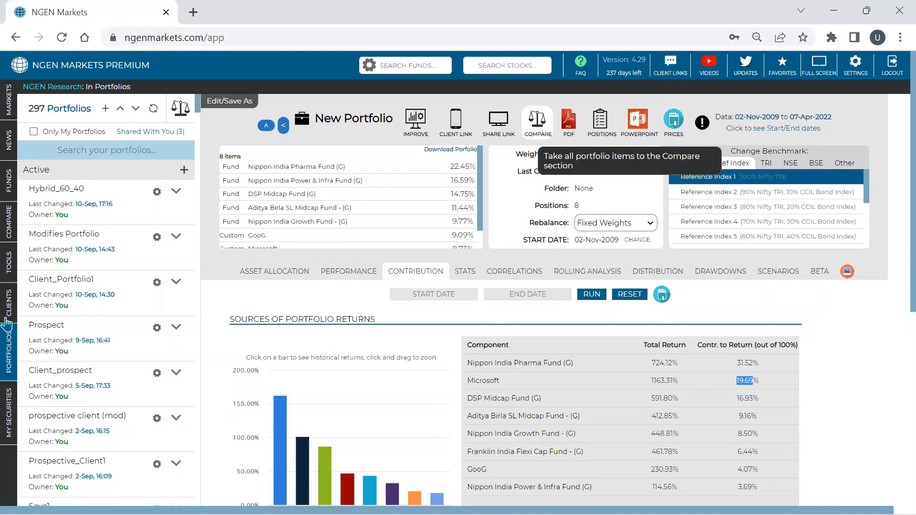
pyautogui.click(531, 125)
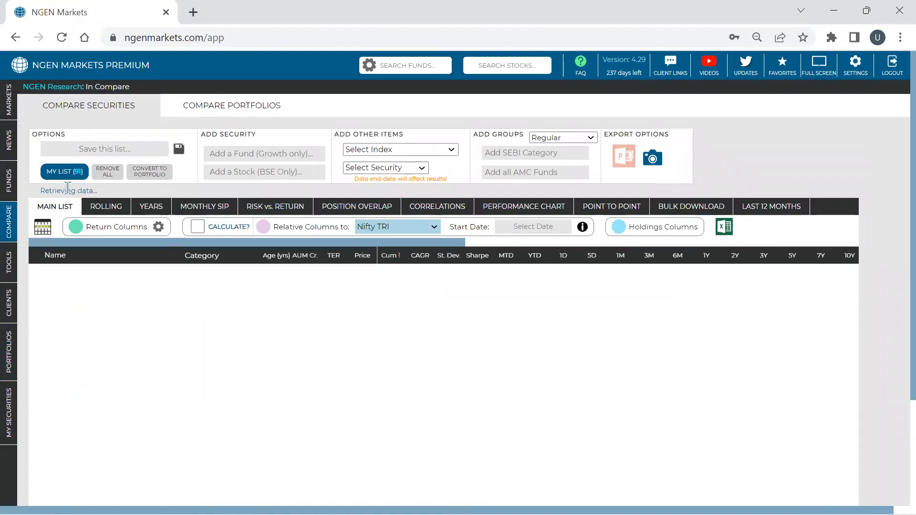
pyautogui.click(398, 169)
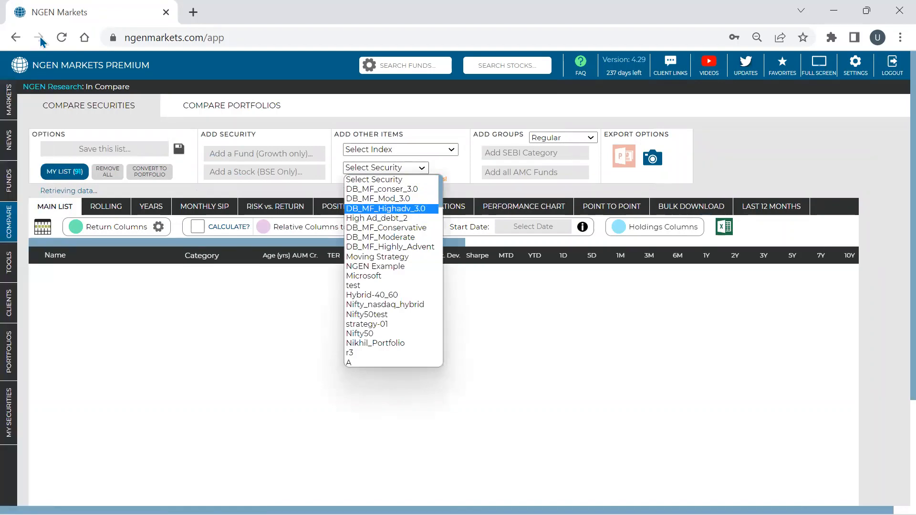
pyautogui.click(61, 38)
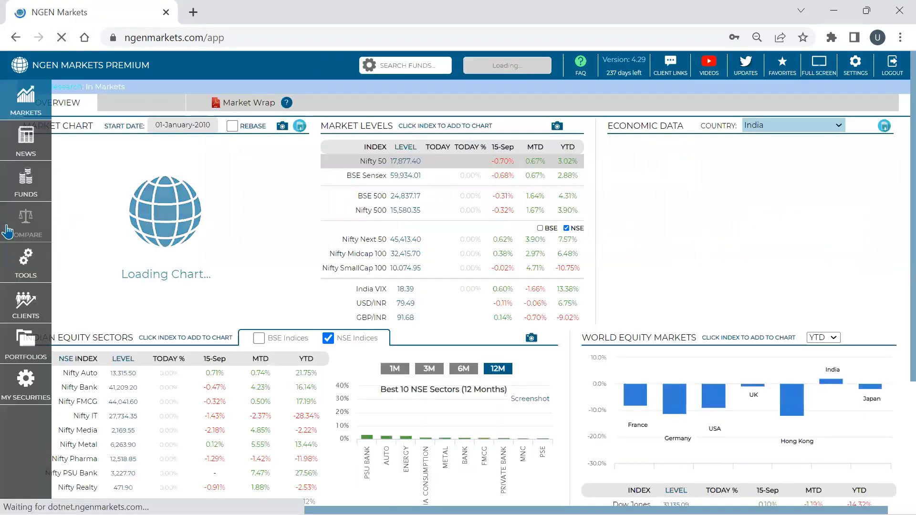
# Open the securities comparison in the Compare section and add the custom security GooG.
pyautogui.click(19, 218)
pyautogui.click(390, 170)
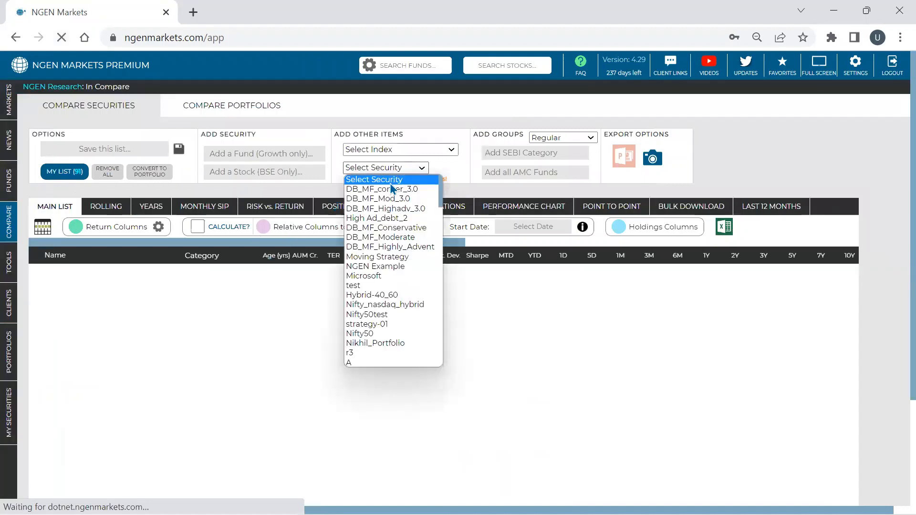
pyautogui.press('End')
pyautogui.press('Return')
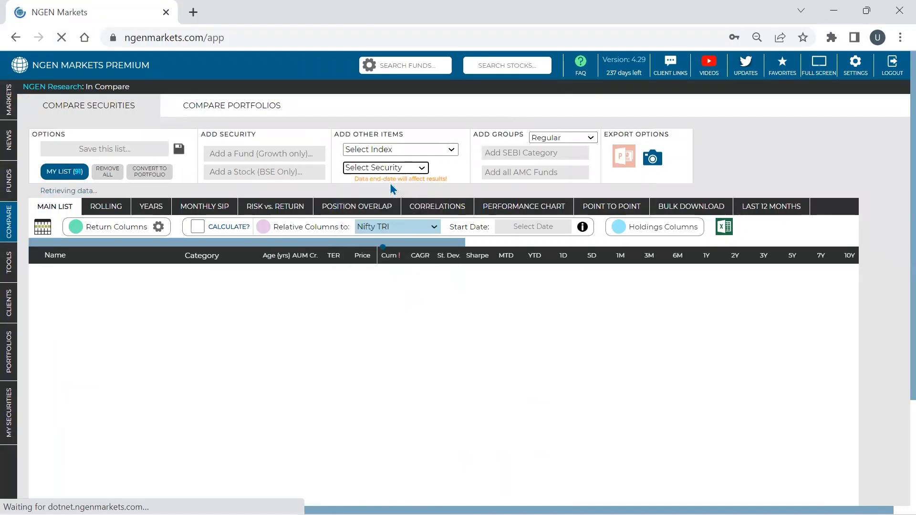
# Add the custom security Apple Stock (Us) to the comparison list.
pyautogui.click(379, 169)
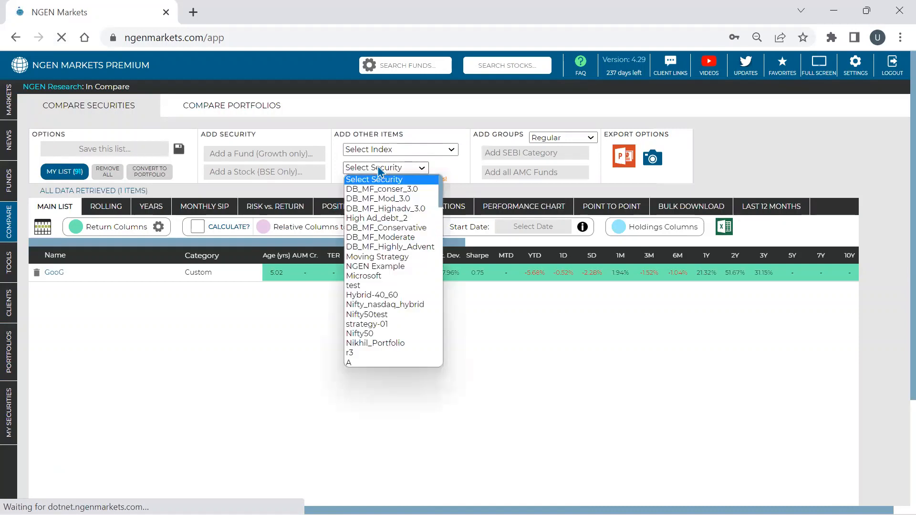
pyautogui.press('End')
pyautogui.write('p')
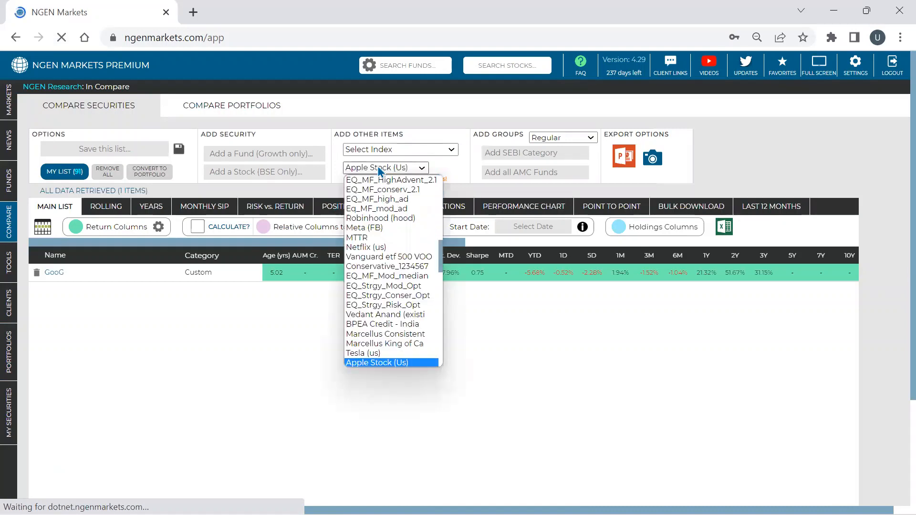
pyautogui.press('Return')
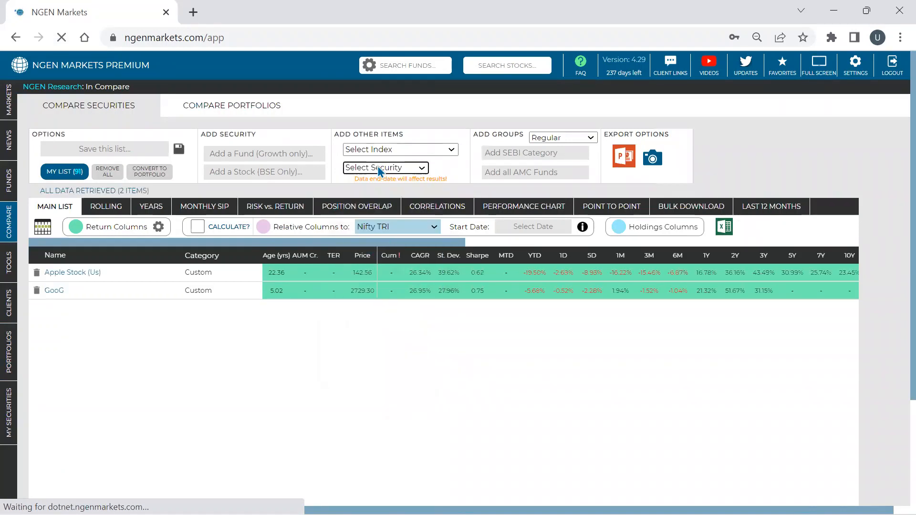
# Add the custom security MSFT to the comparison list.
pyautogui.click(379, 170)
pyautogui.press('m')
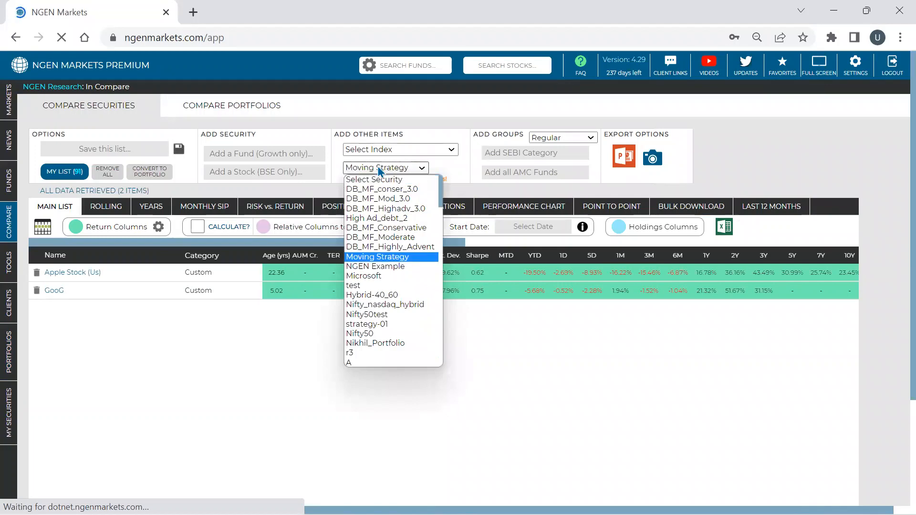
pyautogui.press('m')
pyautogui.press('m')
pyautogui.press('m')
pyautogui.press('m')
pyautogui.press('m')
pyautogui.press('m')
pyautogui.press('m')
pyautogui.press('m')
pyautogui.press('m')
pyautogui.press('m')
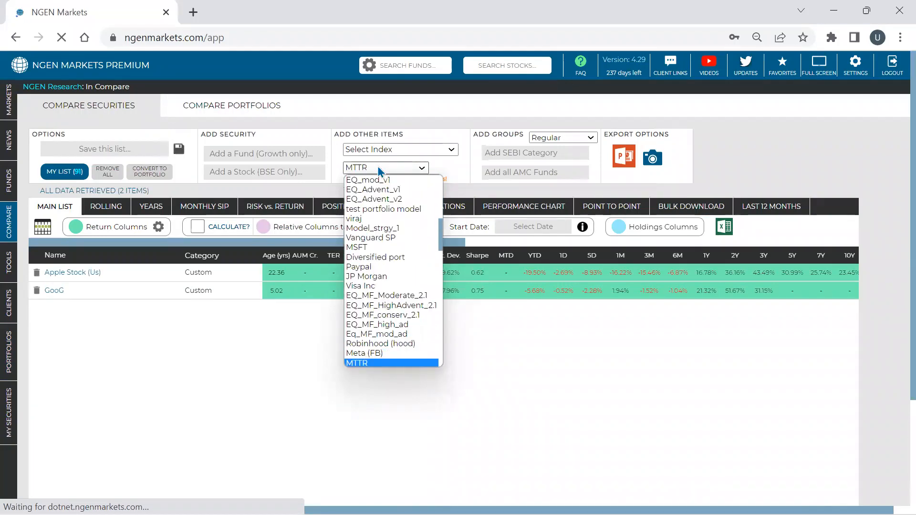
pyautogui.press('m')
pyautogui.press('m')
pyautogui.press('m')
pyautogui.press('m')
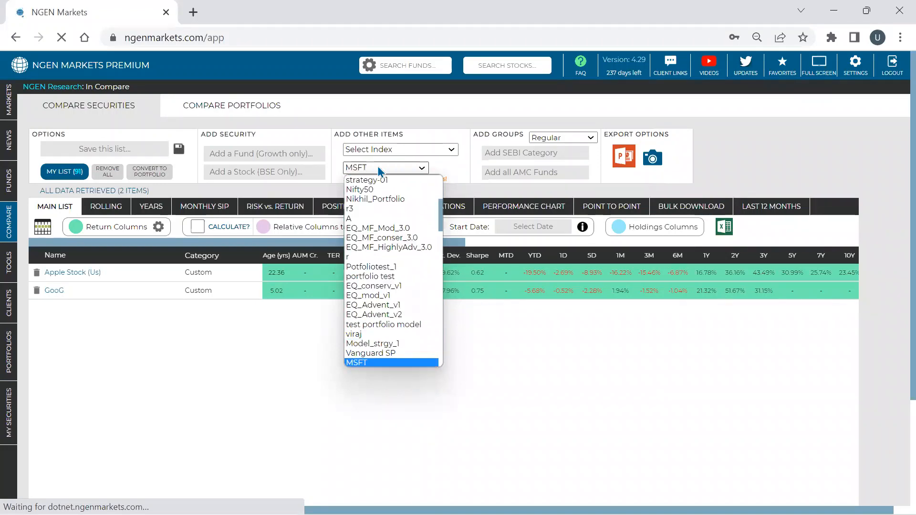
pyautogui.press('Return')
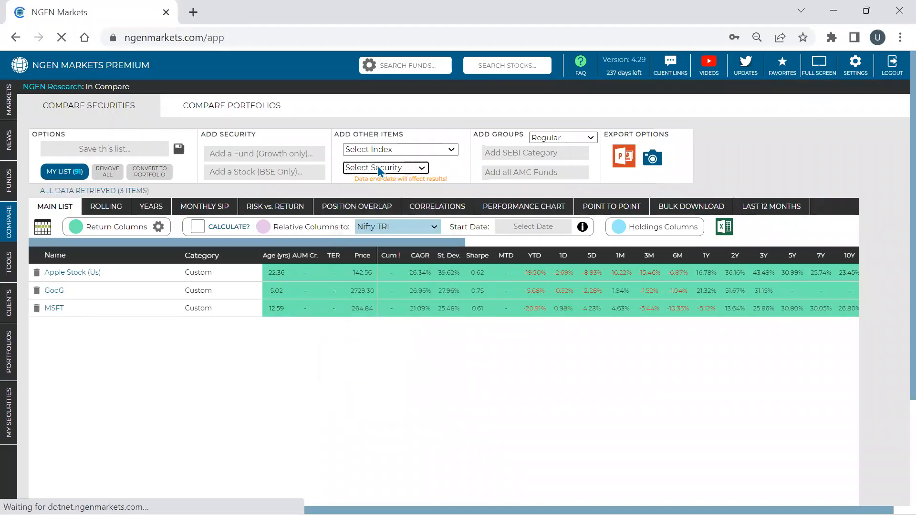
# Remove GooG from the comparison list and add the custom security Gold_com.
pyautogui.click(37, 290)
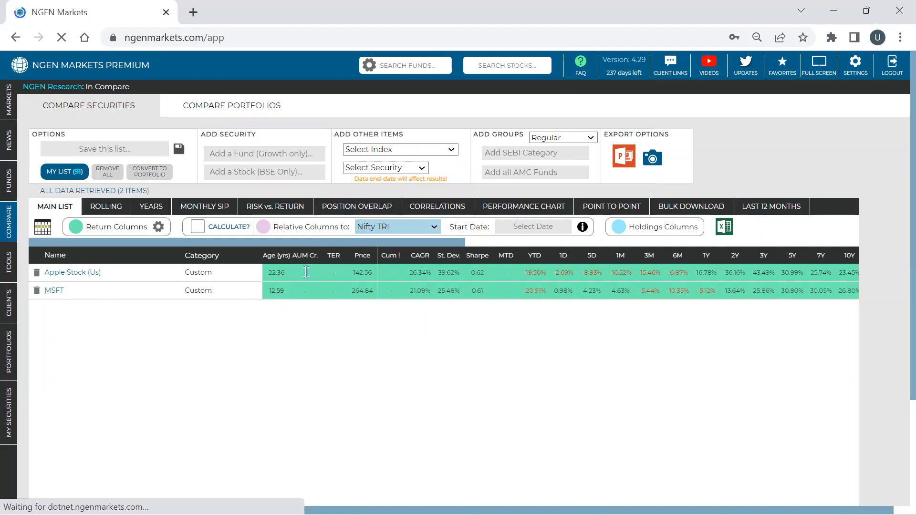
pyautogui.click(412, 171)
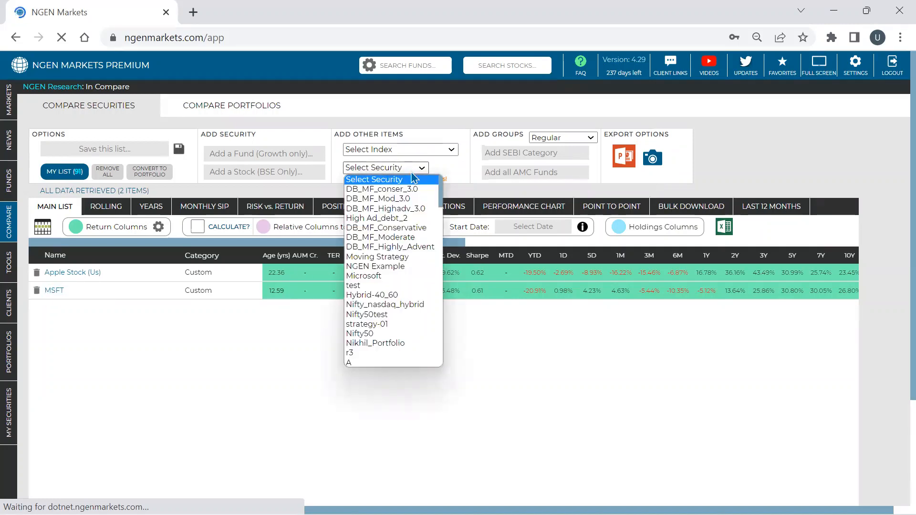
pyautogui.press('pagedown')
pyautogui.press('pagedown')
pyautogui.press('pagedown')
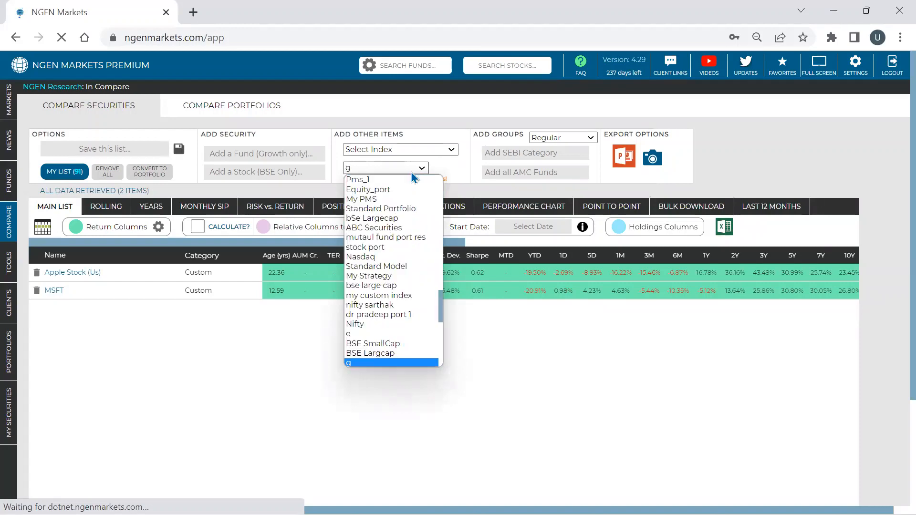
pyautogui.press('Return')
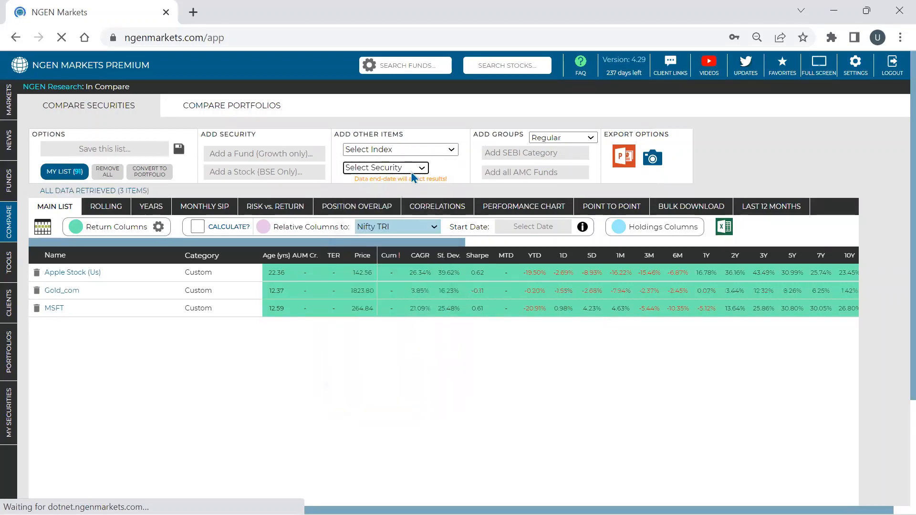
# Add the custom securities Silver_com, crude_oil and Conservative_1234567 to the comparison list.
pyautogui.click(411, 171)
pyautogui.press('pagedown')
pyautogui.press('pagedown')
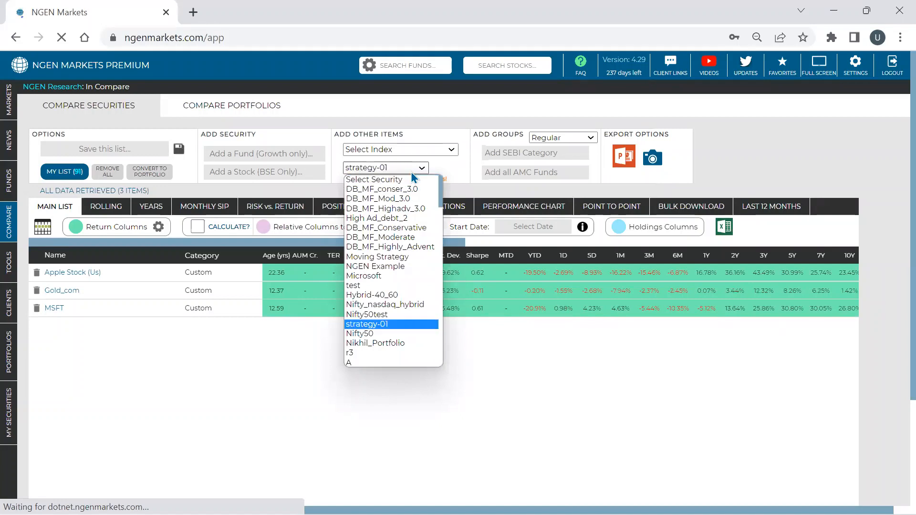
pyautogui.press('Return')
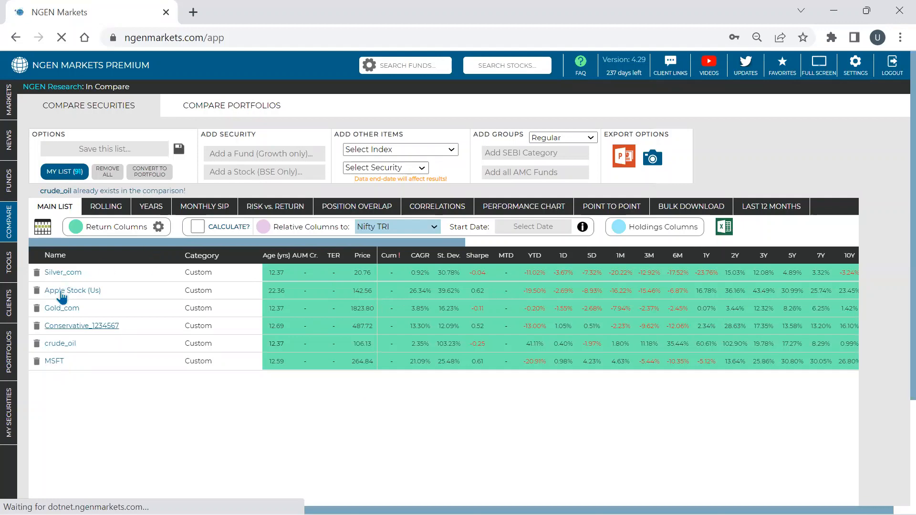
# Review the custom securities in the My Securities section and the date and price format required for pasted data.
pyautogui.moveTo(8, 415)
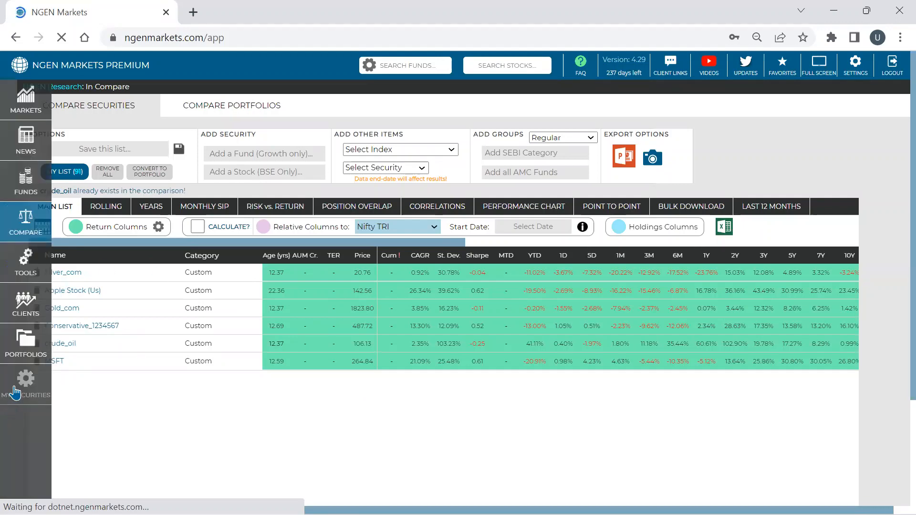
pyautogui.click(15, 392)
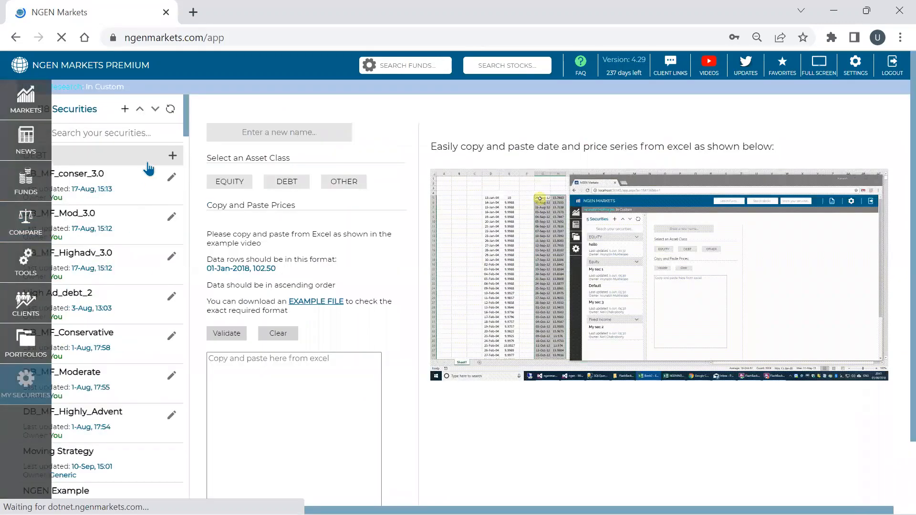
pyautogui.click(140, 109)
pyautogui.click(95, 200)
pyautogui.scroll(-4, 105, 243)
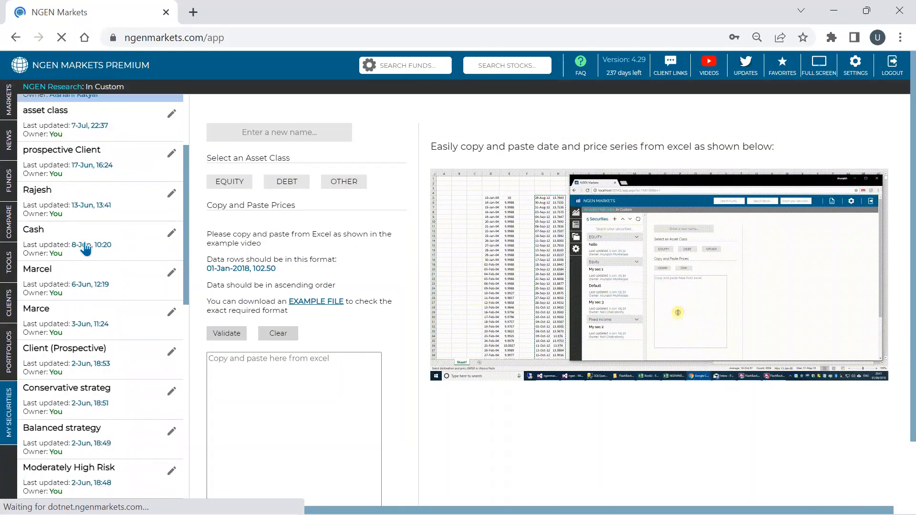
pyautogui.scroll(-5, 77, 251)
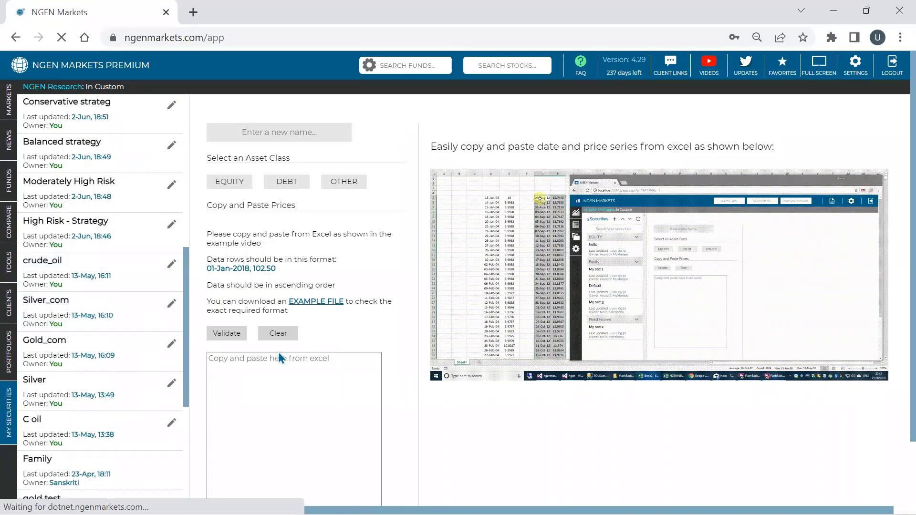
pyautogui.scroll(-2, 309, 310)
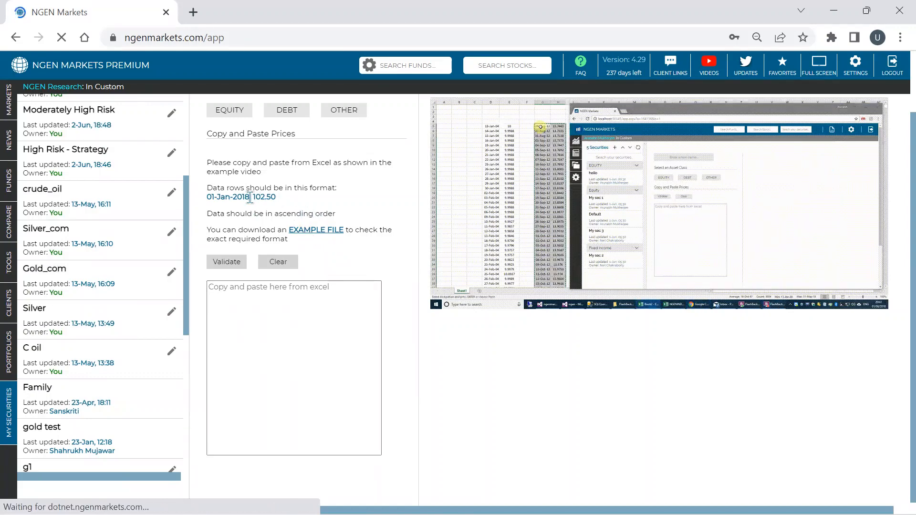
pyautogui.moveTo(249, 197); pyautogui.dragTo(284, 205)
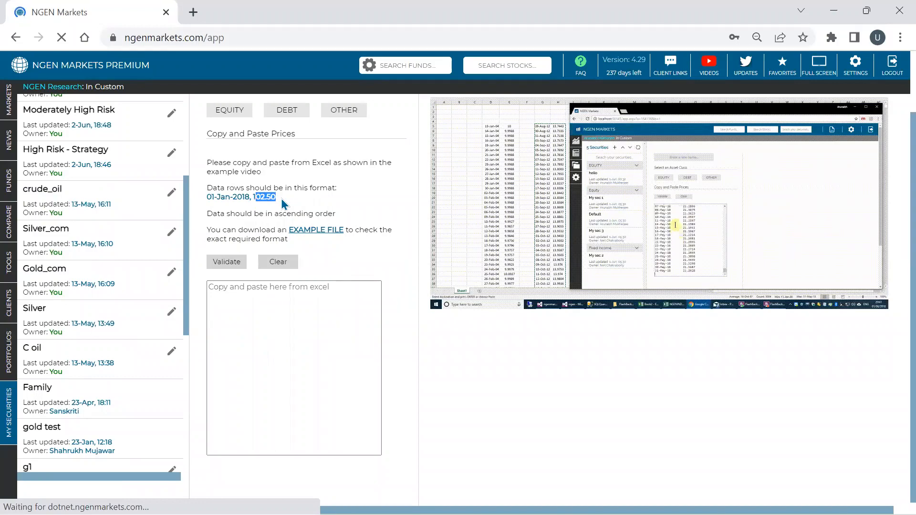
# Return to the securities comparison and sort the list by YTD, 1D, 5D and 1M returns in turn.
pyautogui.click(6, 226)
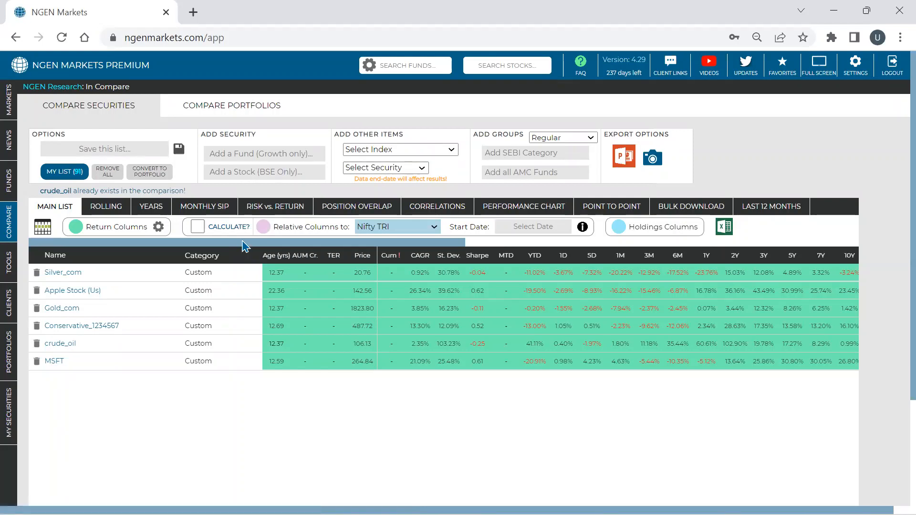
pyautogui.moveTo(244, 245); pyautogui.dragTo(333, 250)
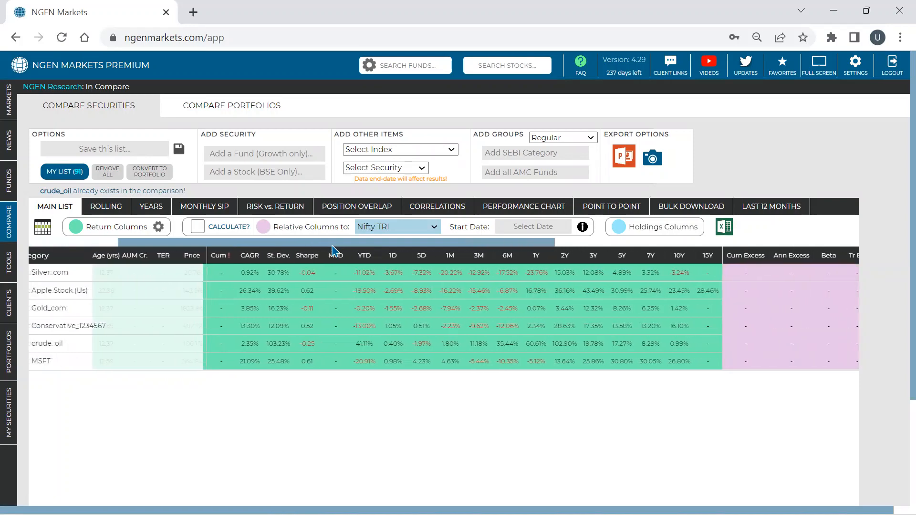
pyautogui.click(365, 257)
pyautogui.click(394, 258)
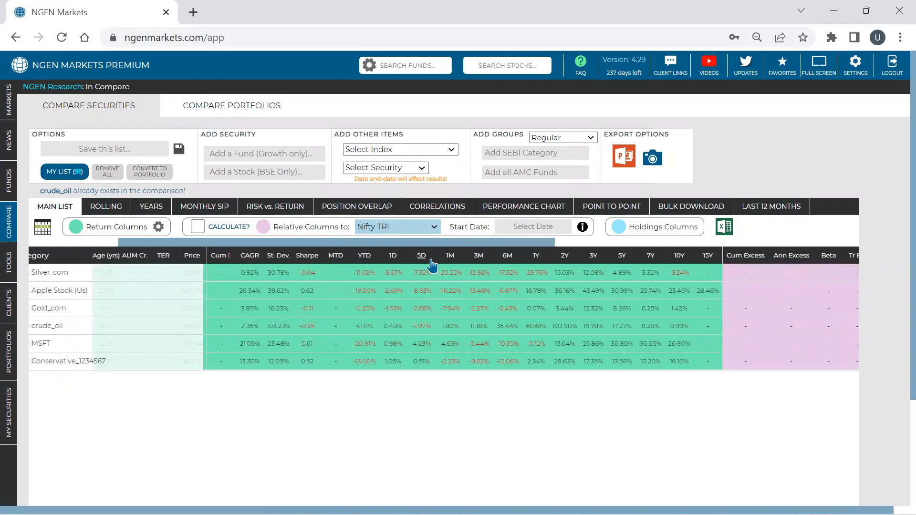
pyautogui.click(432, 263)
pyautogui.click(450, 262)
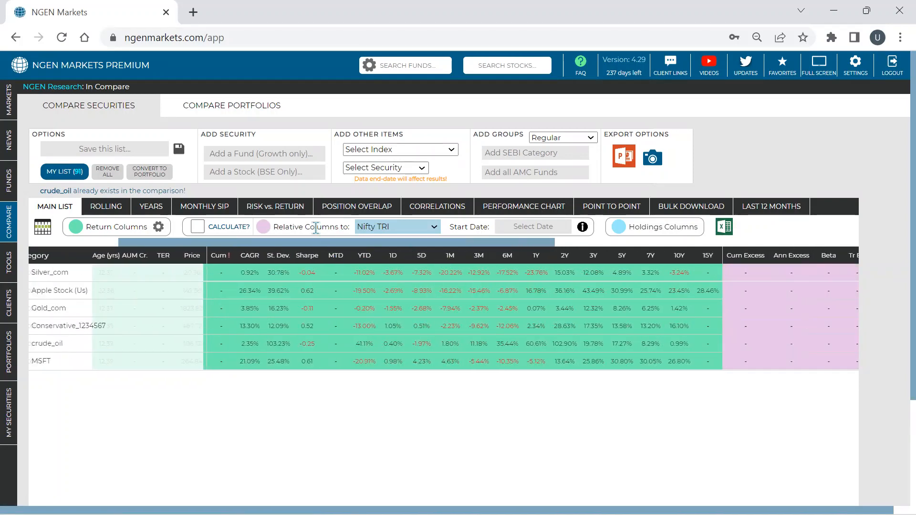
# Enable calculation of the relative columns and set their benchmark to S&P 500.
pyautogui.click(227, 226)
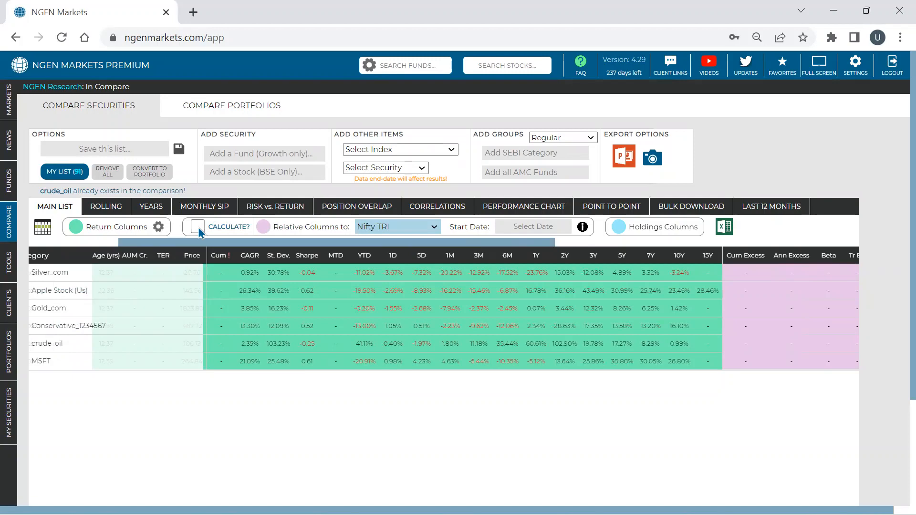
pyautogui.click(410, 228)
pyautogui.scroll(-10, 404, 331)
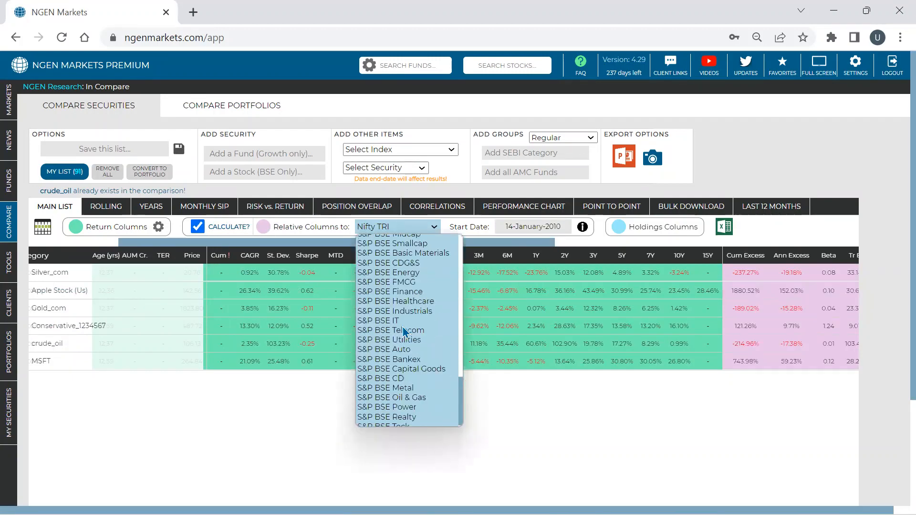
pyautogui.scroll(5, 404, 331)
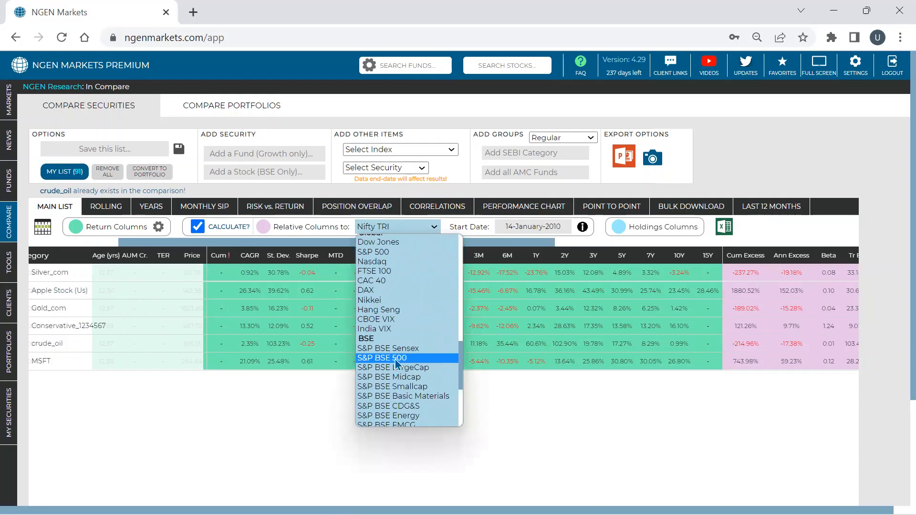
pyautogui.scroll(-3, 396, 363)
pyautogui.scroll(5, 396, 363)
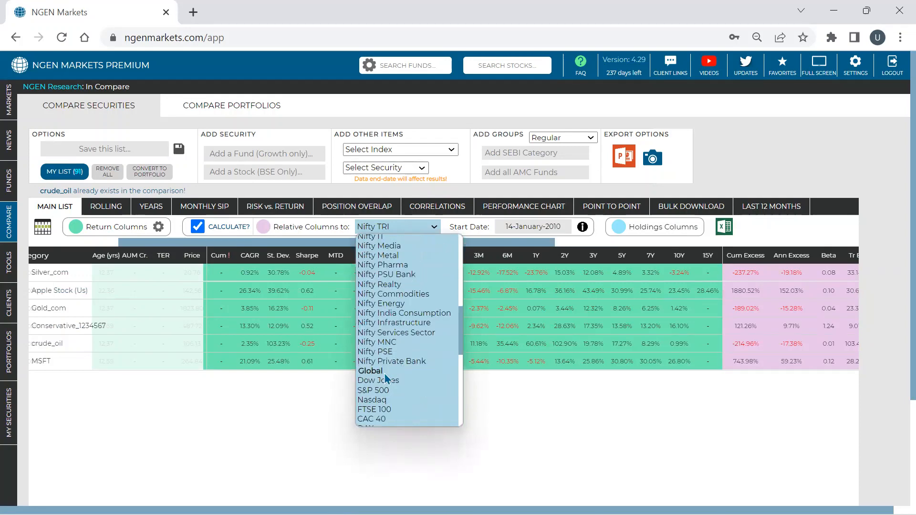
pyautogui.scroll(-3, 387, 379)
pyautogui.scroll(3, 385, 389)
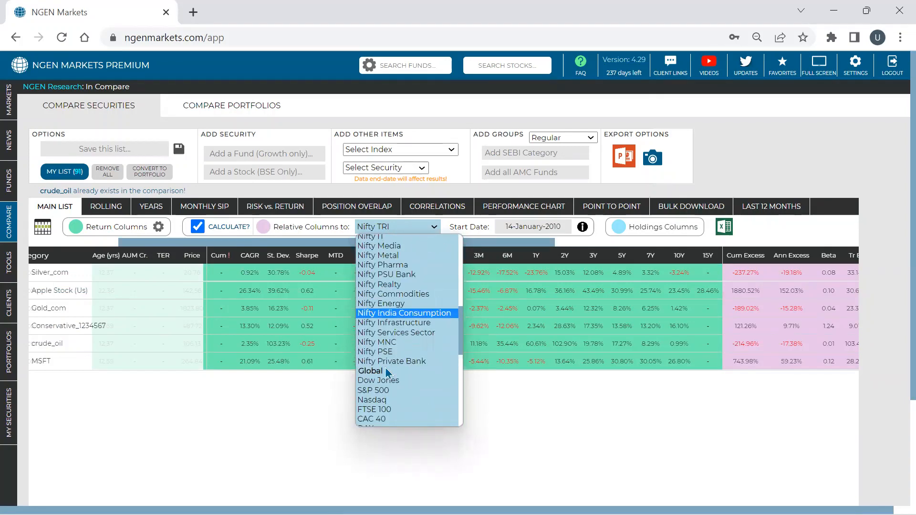
pyautogui.click(383, 391)
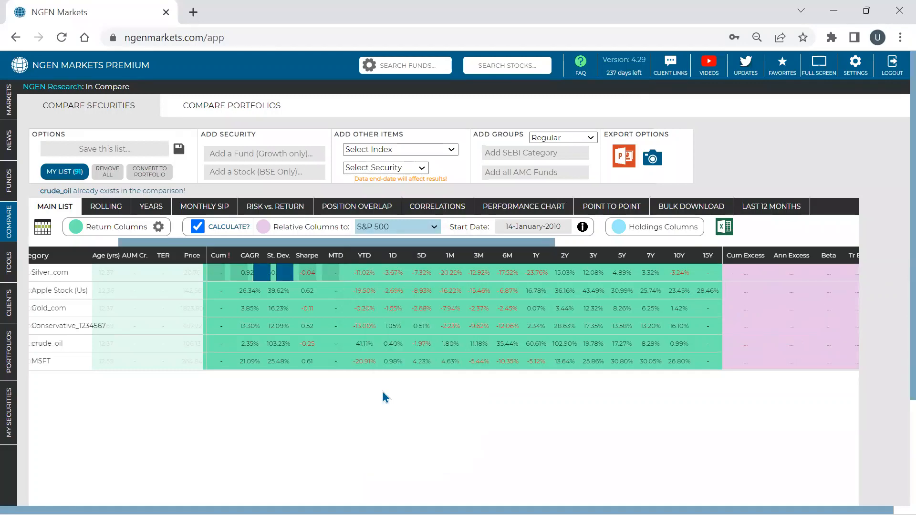
# Sort the compared securities by annualised excess return, highest first.
pyautogui.hscroll(10, 406, 249)
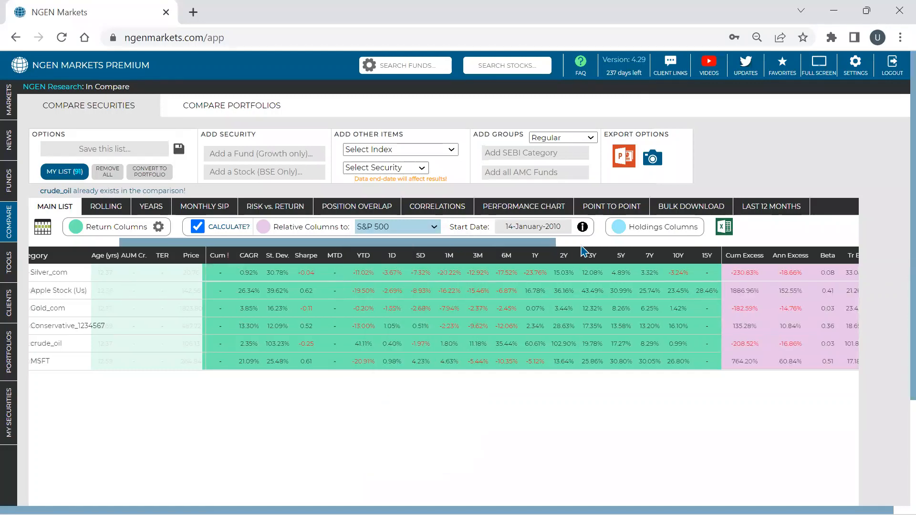
pyautogui.click(412, 258)
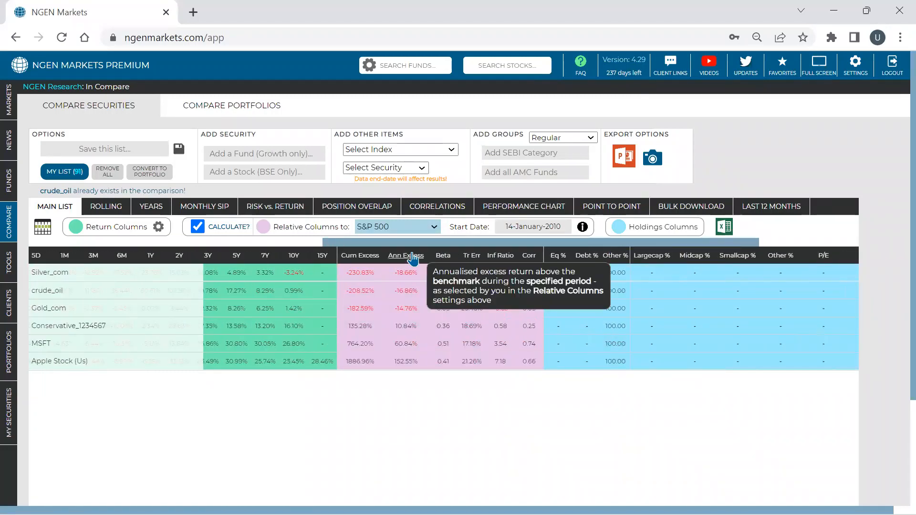
pyautogui.click(408, 256)
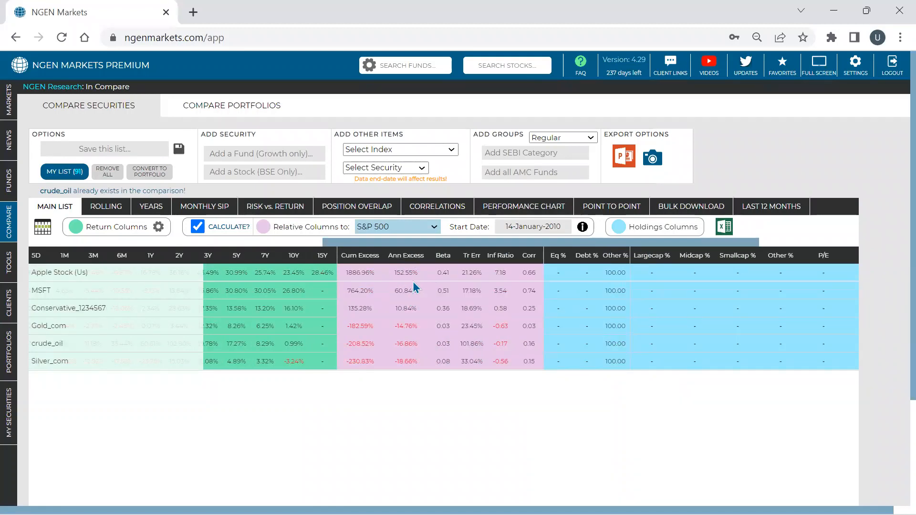
# Remove Conservative_1234567 from the comparison list and sort the remaining securities by CAGR and by standard deviation.
pyautogui.moveTo(399, 244); pyautogui.dragTo(84, 248)
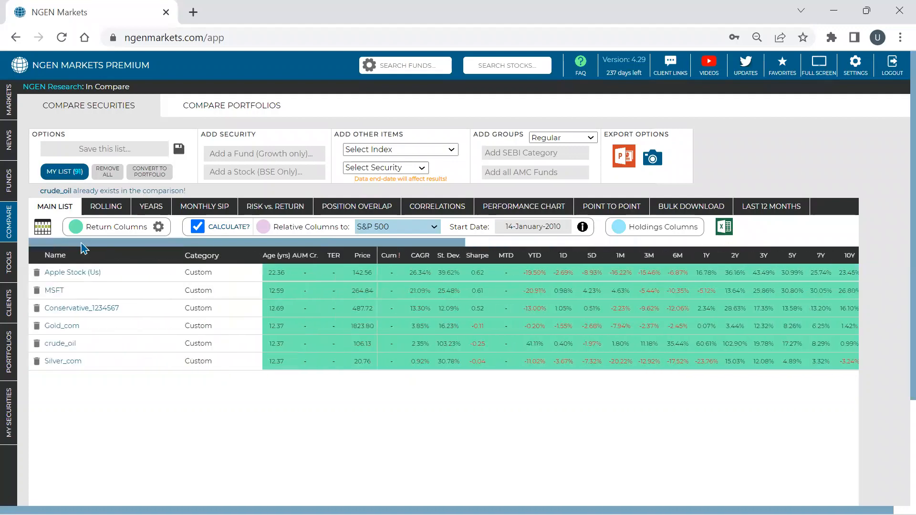
pyautogui.click(37, 308)
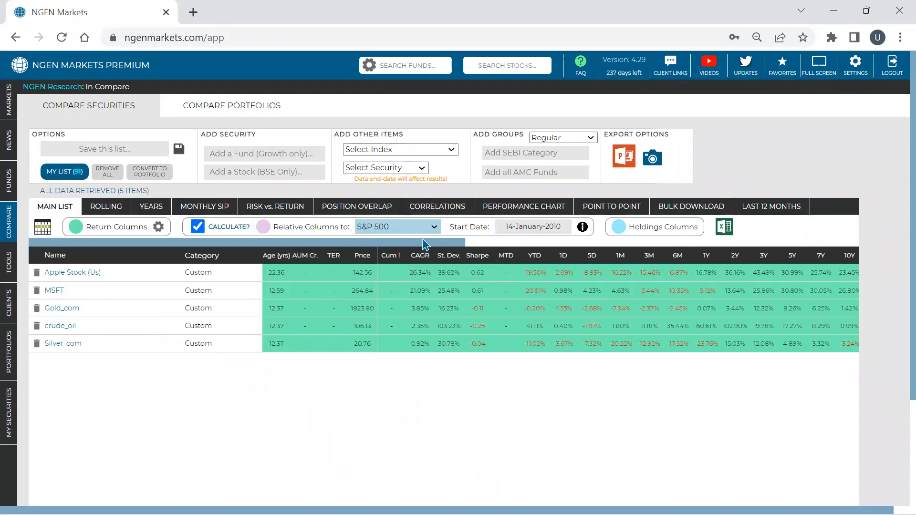
pyautogui.click(420, 256)
pyautogui.click(446, 256)
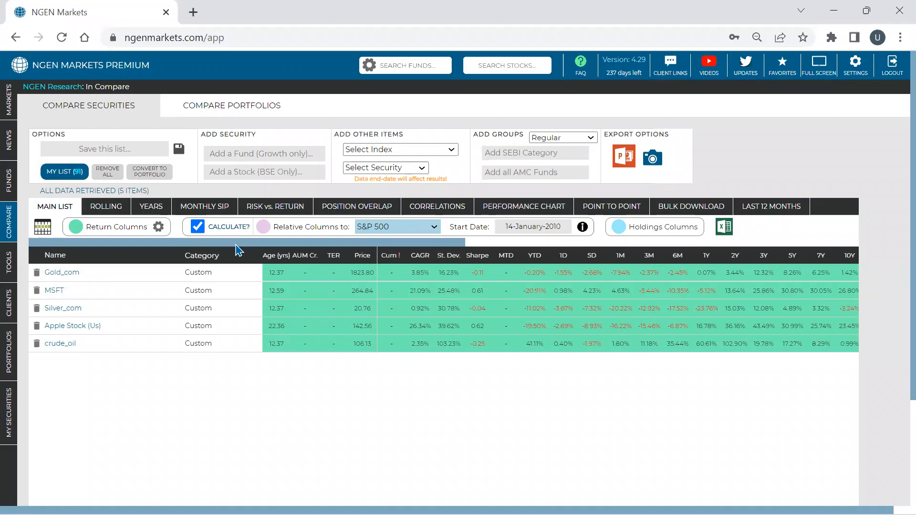
# Set a custom start date of 01-September-2016 for the return columns and recalculate them.
pyautogui.click(158, 227)
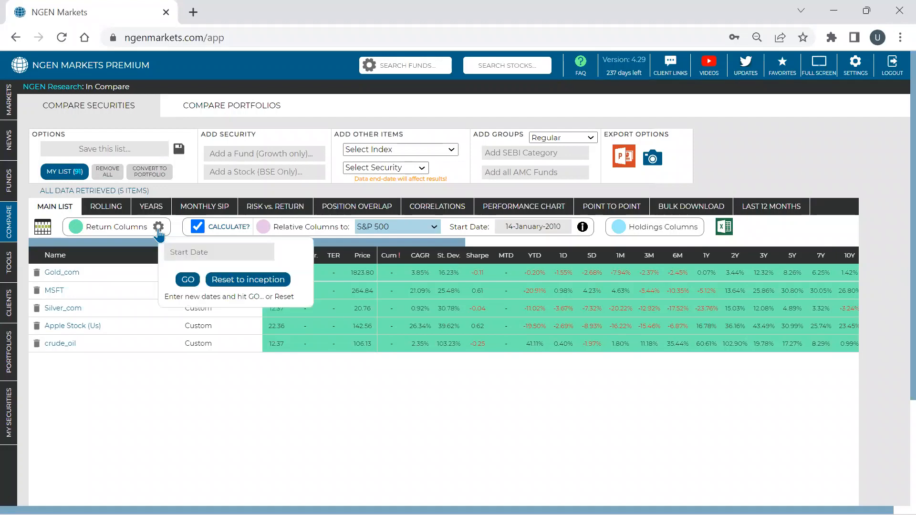
pyautogui.click(198, 251)
pyautogui.click(271, 274)
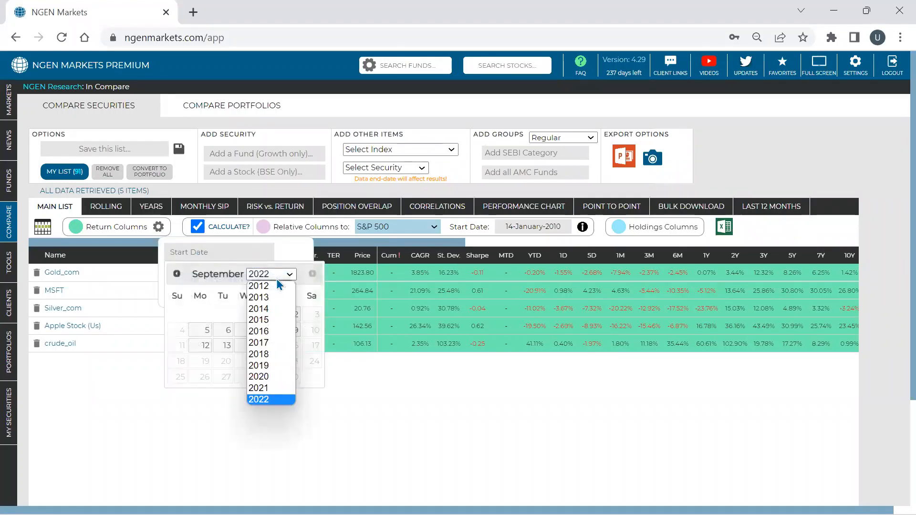
pyautogui.click(270, 336)
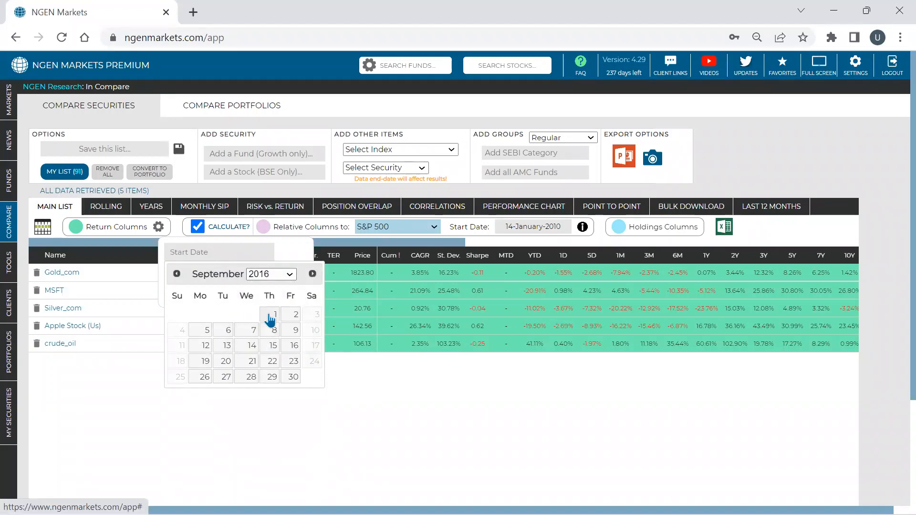
pyautogui.click(271, 317)
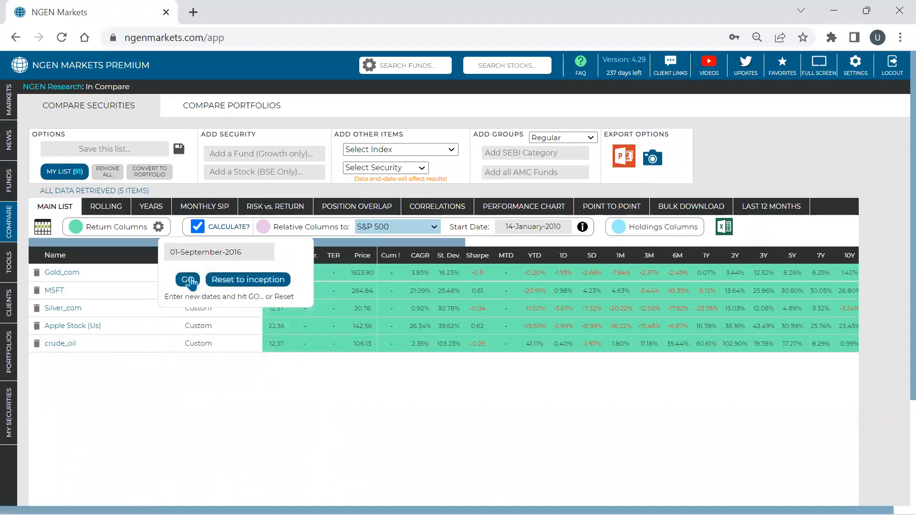
pyautogui.click(190, 280)
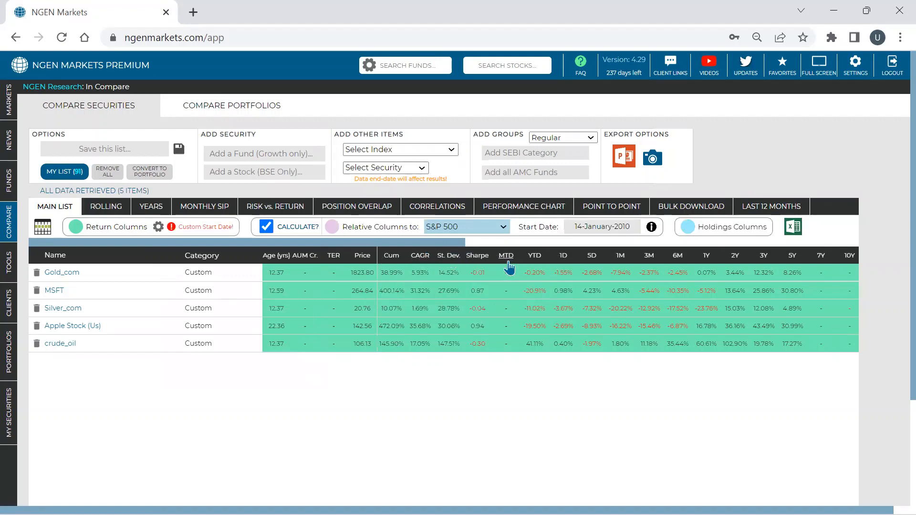
# Sort the securities by Sharpe ratio and review their relative columns against the S&P 500.
pyautogui.click(477, 258)
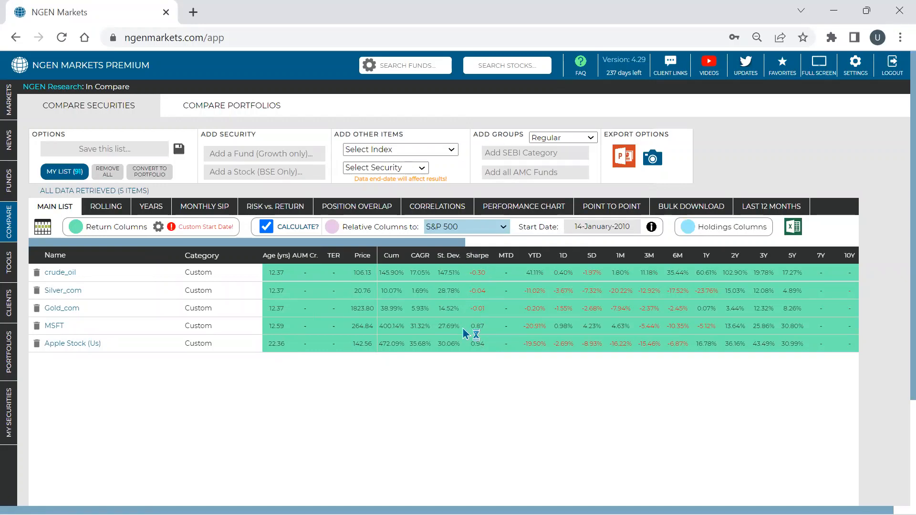
pyautogui.hscroll(1, 435, 246)
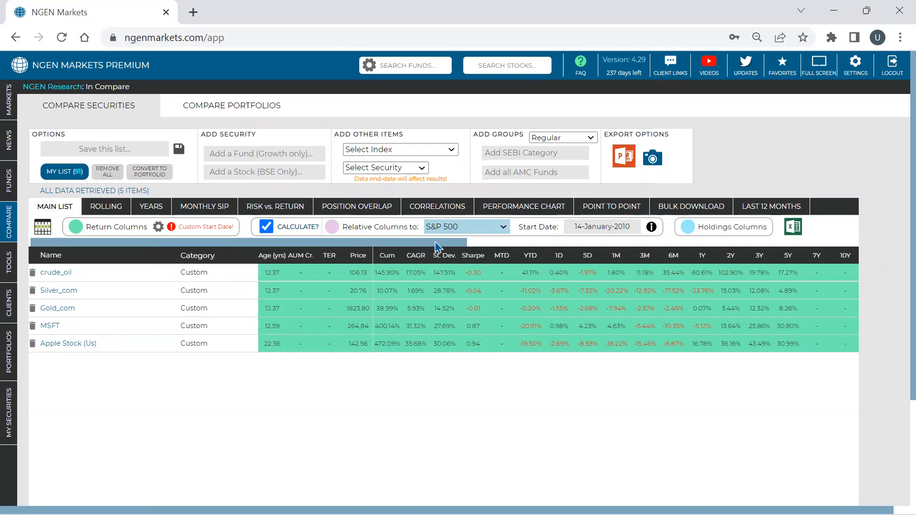
pyautogui.moveTo(436, 246); pyautogui.dragTo(752, 240)
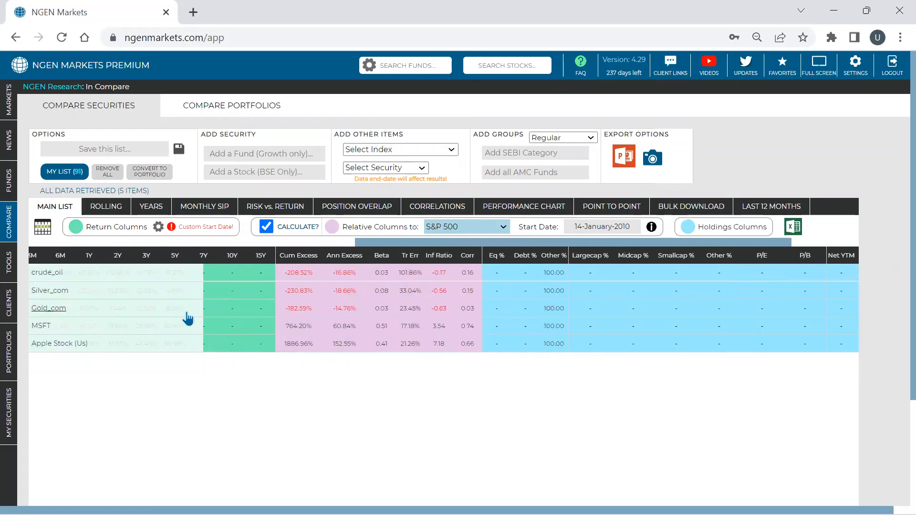
# Review the risk vs. return chart, the position overlap and the correlation between Gold_com and Silver_com.
pyautogui.click(283, 210)
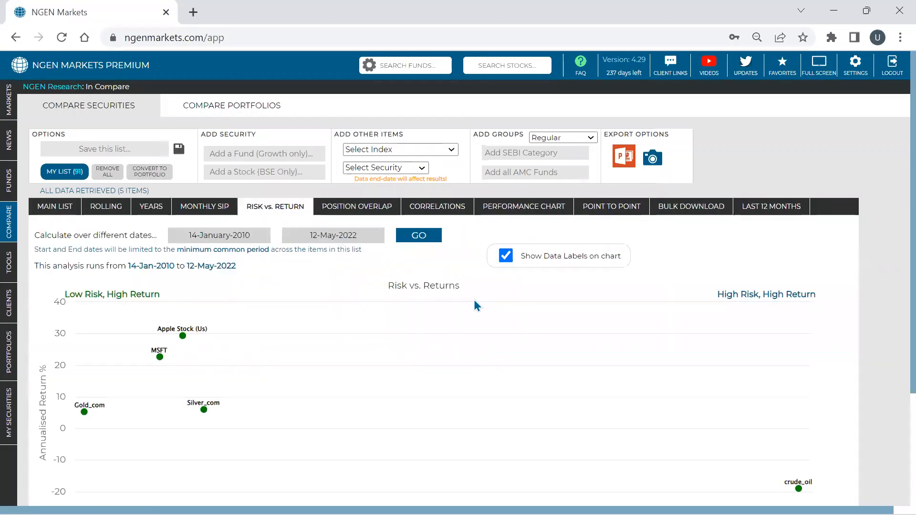
pyautogui.scroll(-2, 474, 300)
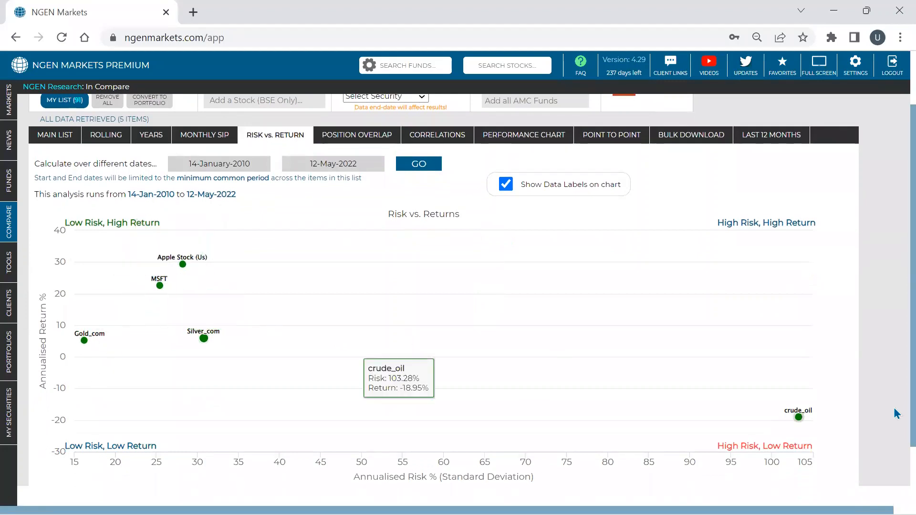
pyautogui.click(337, 137)
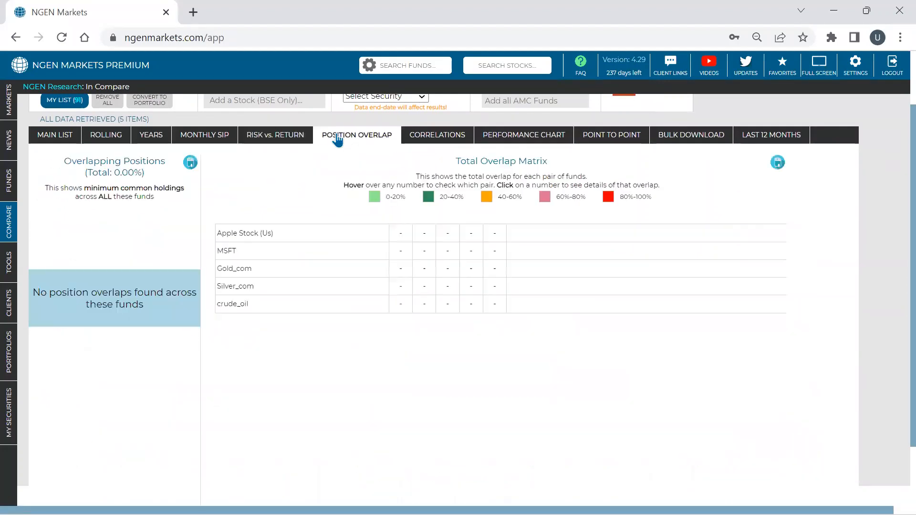
pyautogui.click(455, 138)
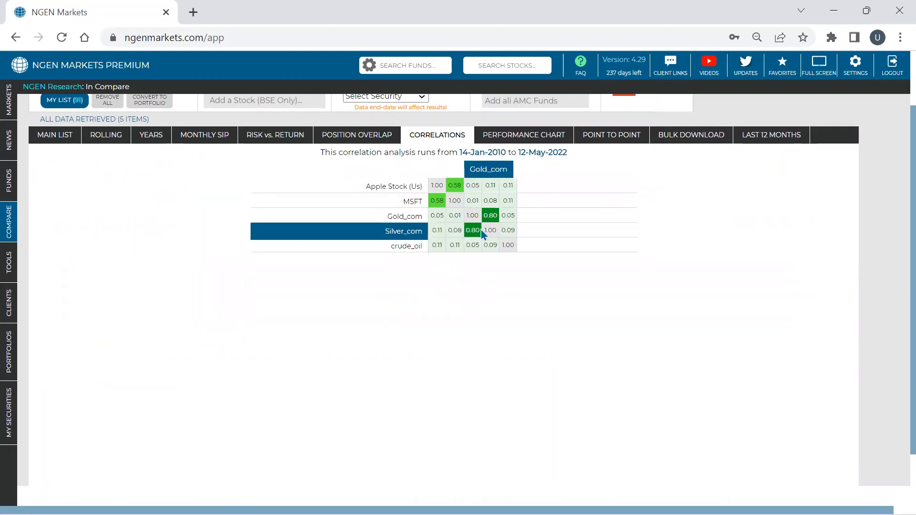
pyautogui.doubleClick(472, 230)
# Review the performance chart and the point-to-point returns of the listed securities, checking their date selectors.
pyautogui.click(517, 139)
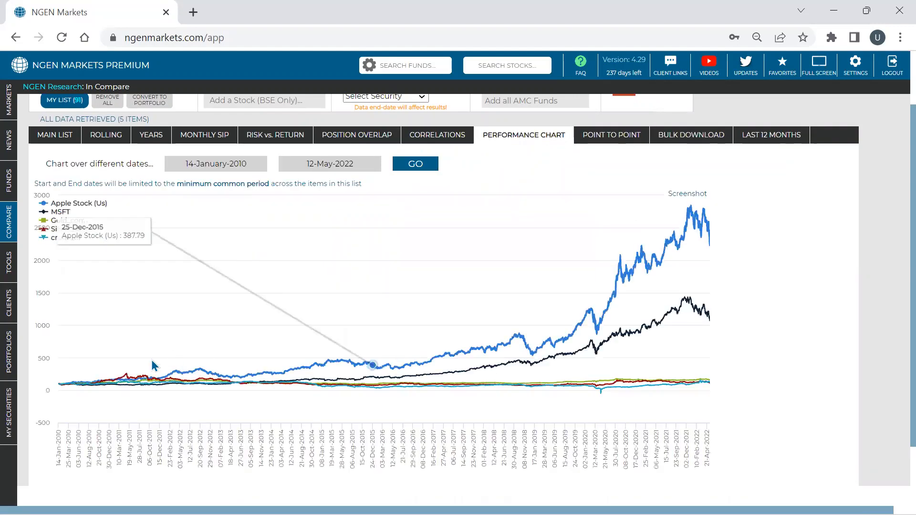
pyautogui.click(214, 165)
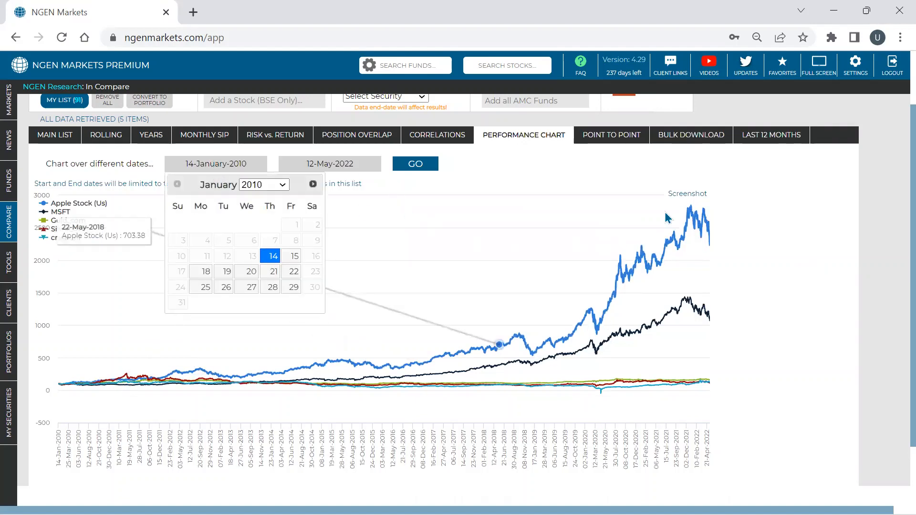
pyautogui.click(617, 138)
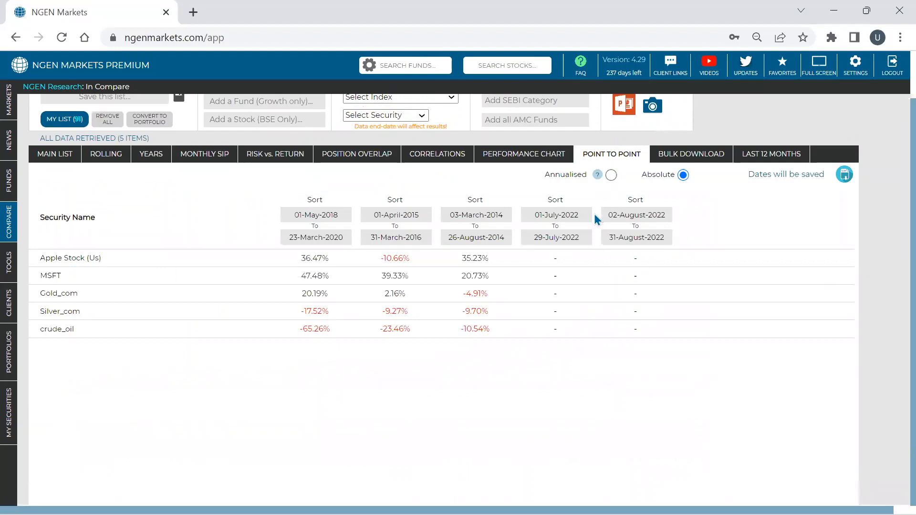
pyautogui.click(479, 214)
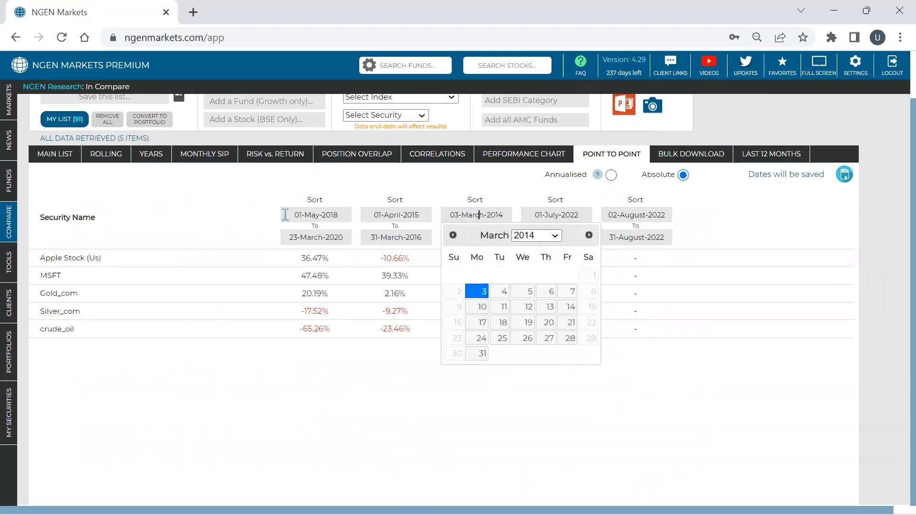
pyautogui.click(320, 215)
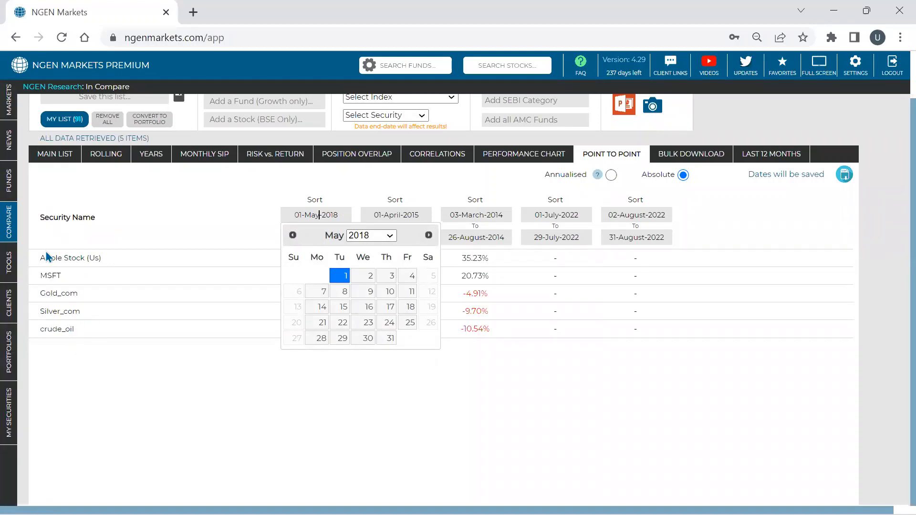
pyautogui.click(142, 392)
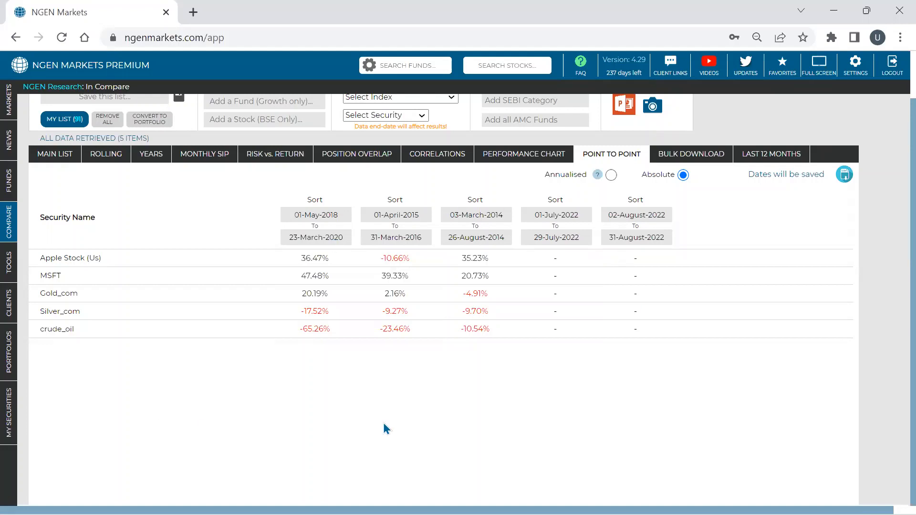
# Set the start date of the first point-to-point period to 01-May-2008.
pyautogui.click(318, 219)
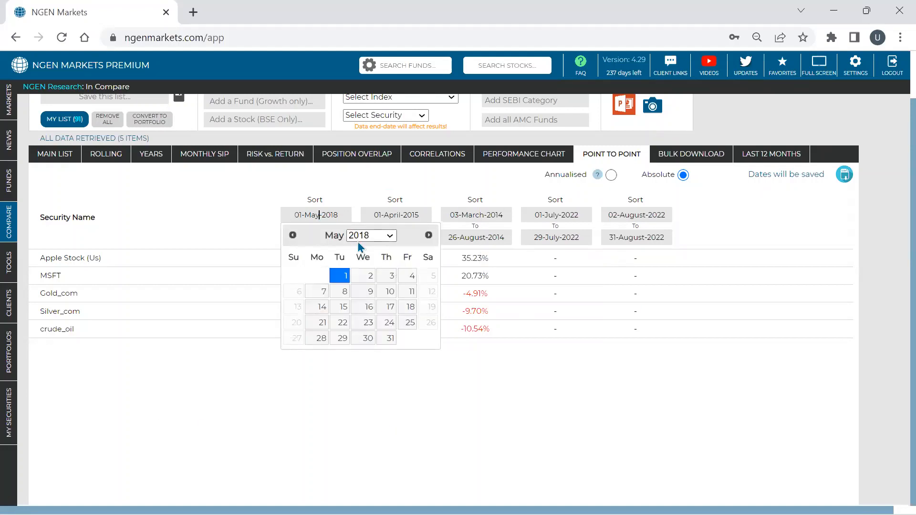
pyautogui.click(370, 235)
pyautogui.click(359, 247)
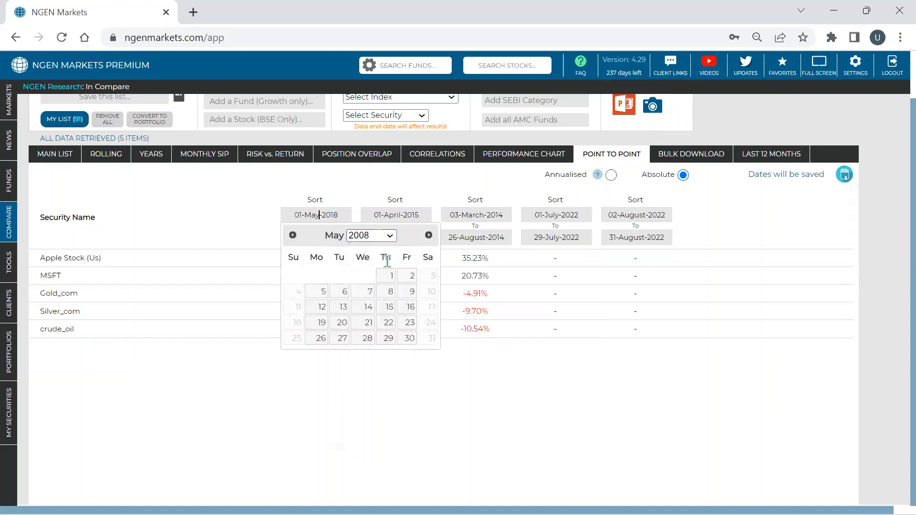
pyautogui.click(385, 276)
# Set the end date of the first point-to-point period to 02-February-2009 and examine Apple Stock's return.
pyautogui.click(322, 237)
pyautogui.click(373, 260)
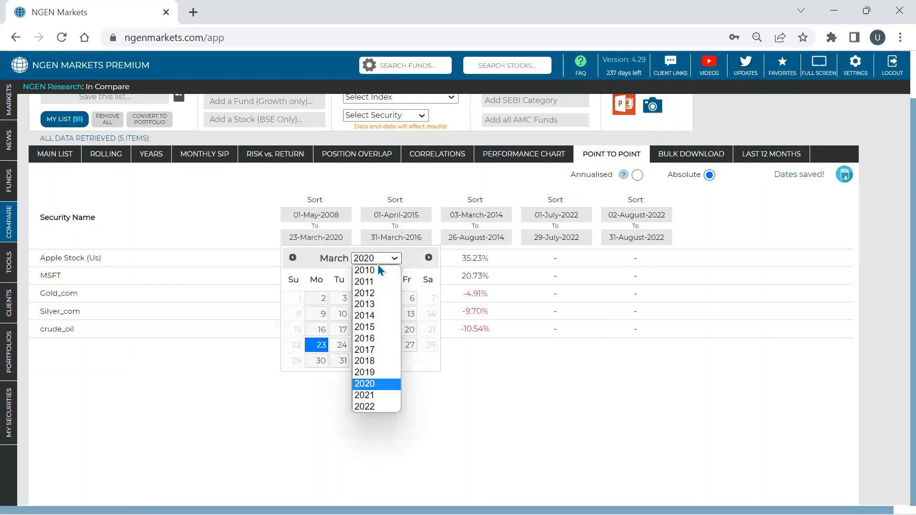
pyautogui.click(365, 271)
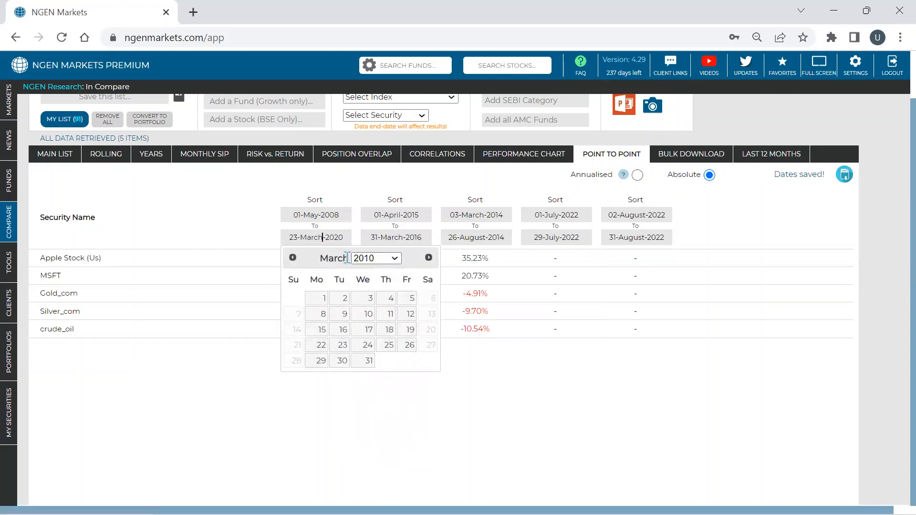
pyautogui.click(293, 257)
pyautogui.click(372, 258)
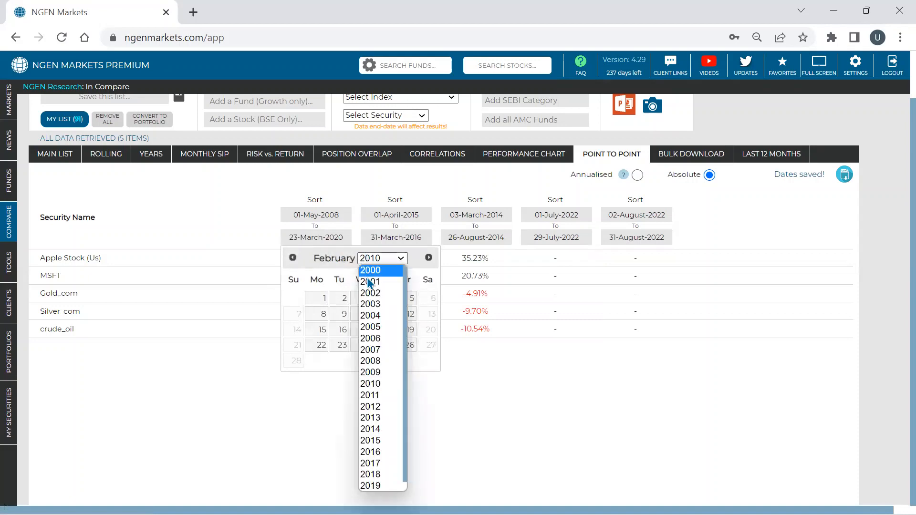
pyautogui.click(370, 372)
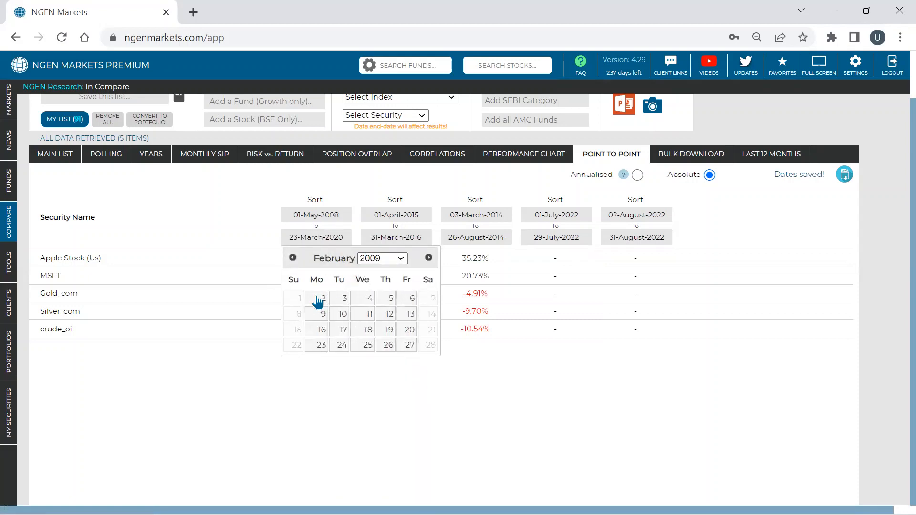
pyautogui.click(318, 299)
pyautogui.tripleClick(313, 258)
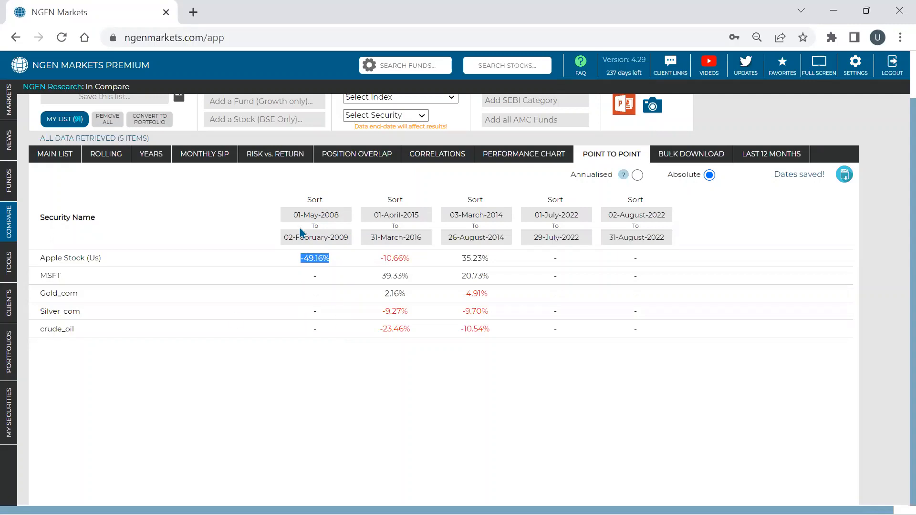
# Set the end date of the first point-to-point period to 01-February-2012.
pyautogui.click(316, 235)
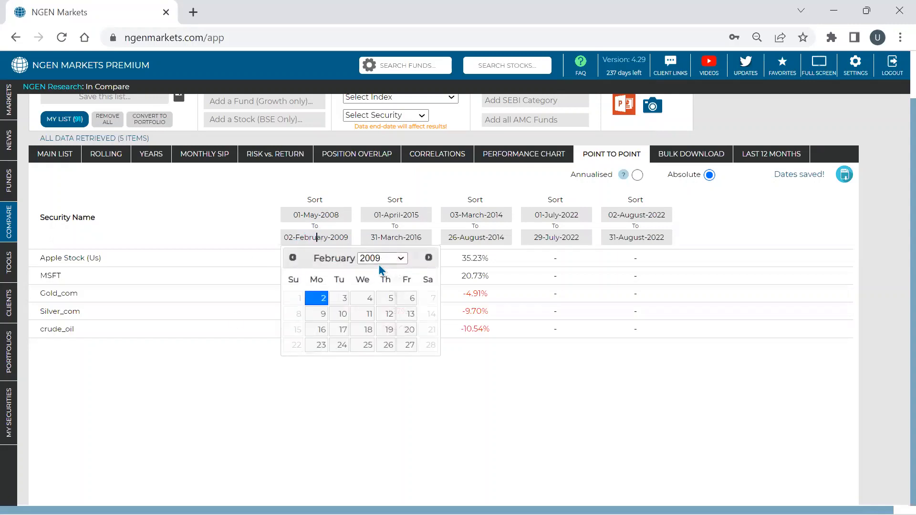
pyautogui.click(377, 258)
pyautogui.press('Down')
pyautogui.press('Down')
pyautogui.press('Down')
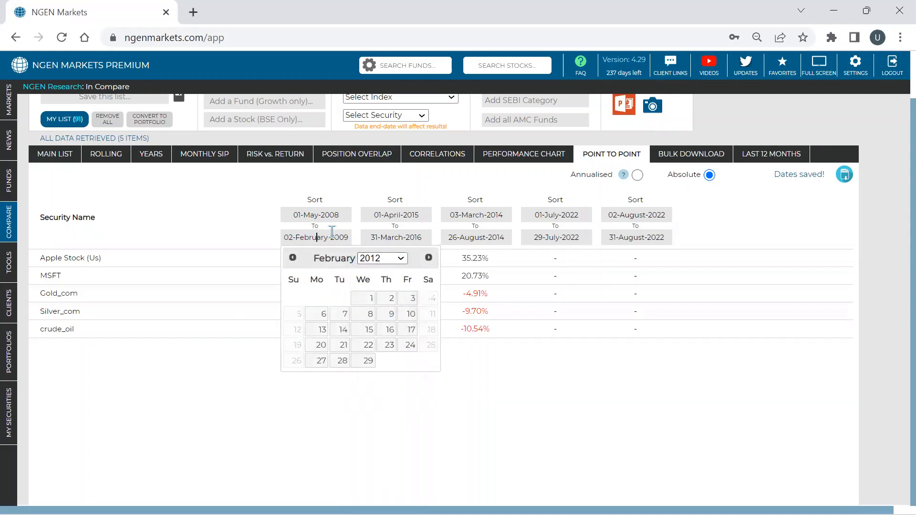
# Set the start date of the first point-to-point period to 02-May-2011.
pyautogui.click(316, 214)
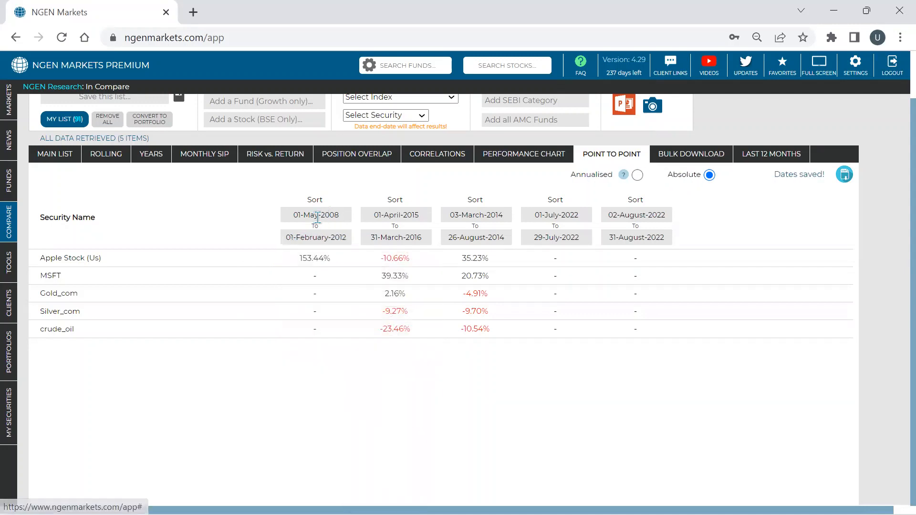
pyautogui.click(388, 235)
pyautogui.click(369, 394)
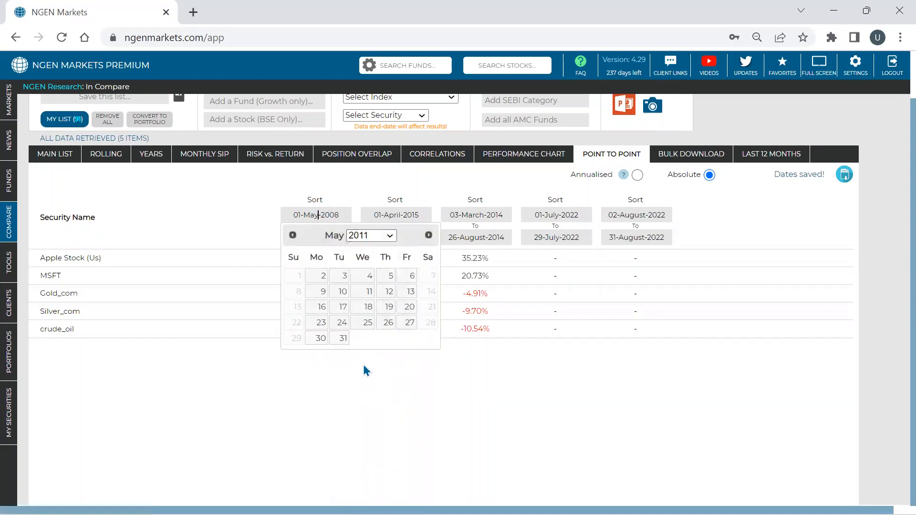
pyautogui.click(319, 277)
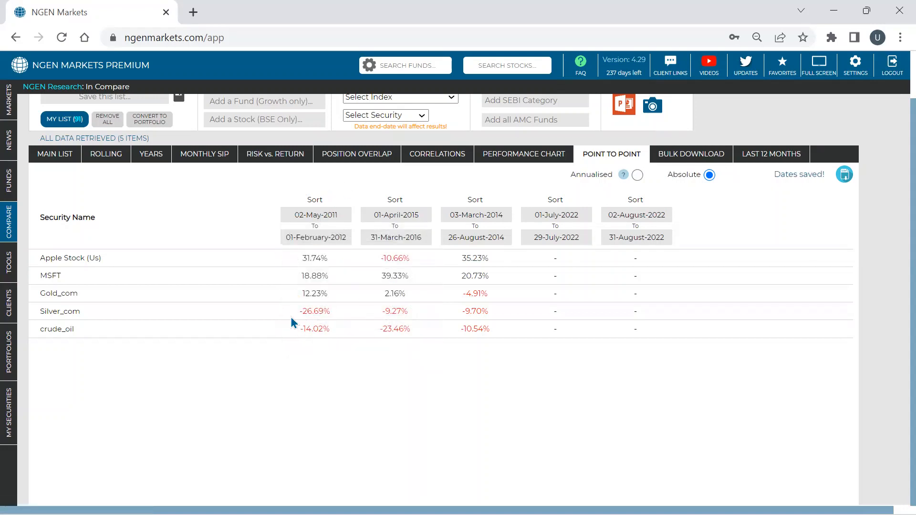
# Sort the securities by their first-period return and switch the point-to-point returns to annualised.
pyautogui.click(315, 199)
pyautogui.click(315, 199)
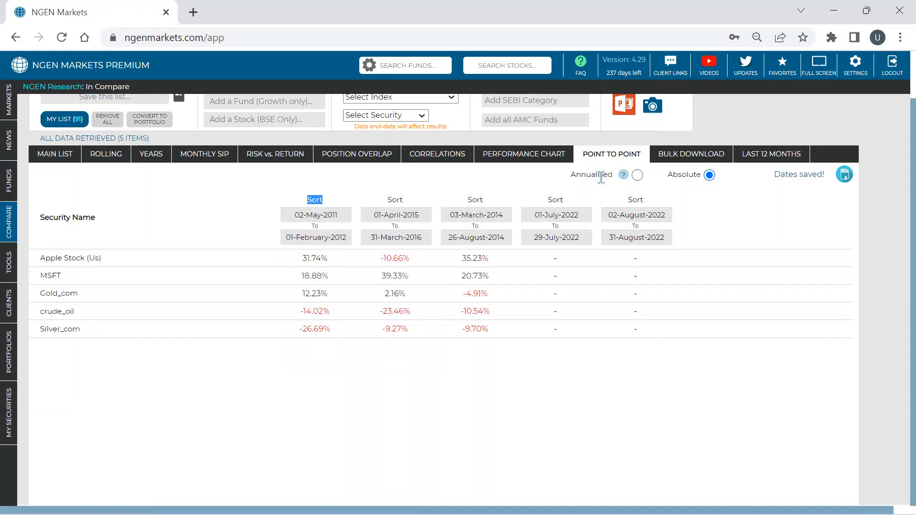
pyautogui.click(638, 176)
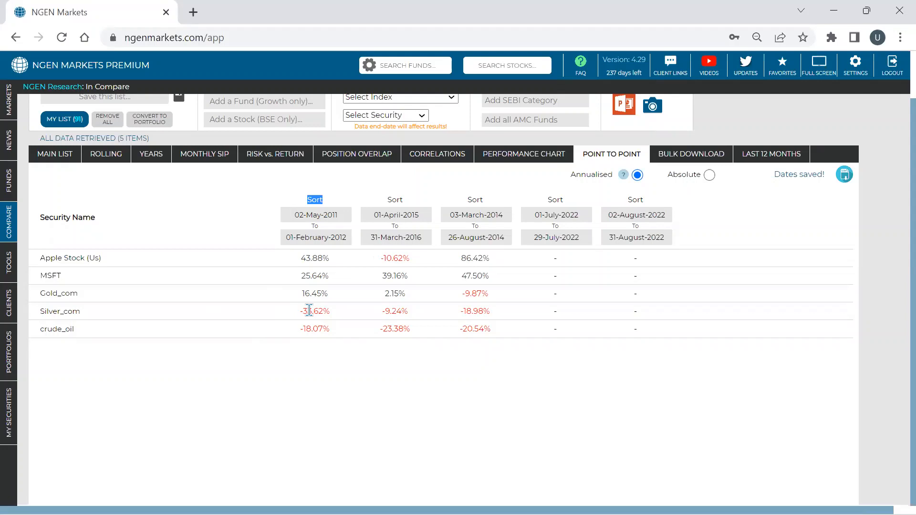
# Open the custom securities page and look through the existing securities and the price entry form.
pyautogui.click(9, 341)
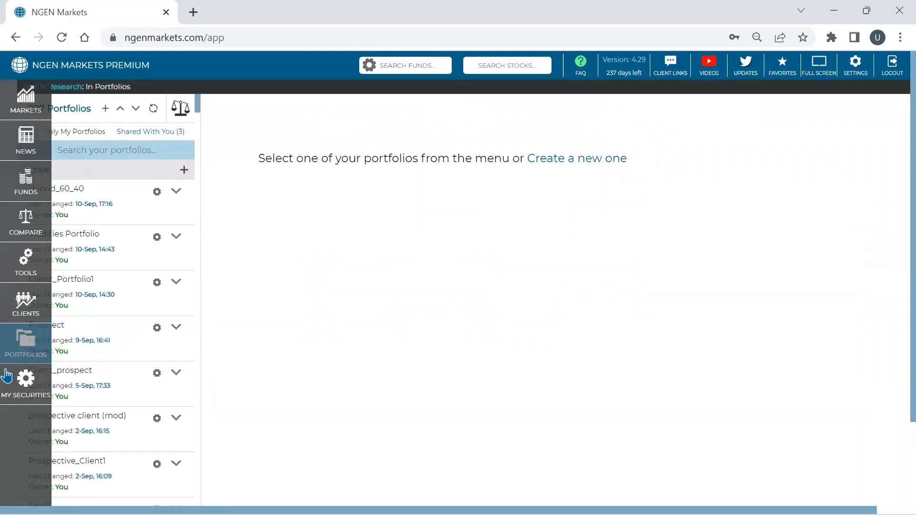
pyautogui.click(13, 385)
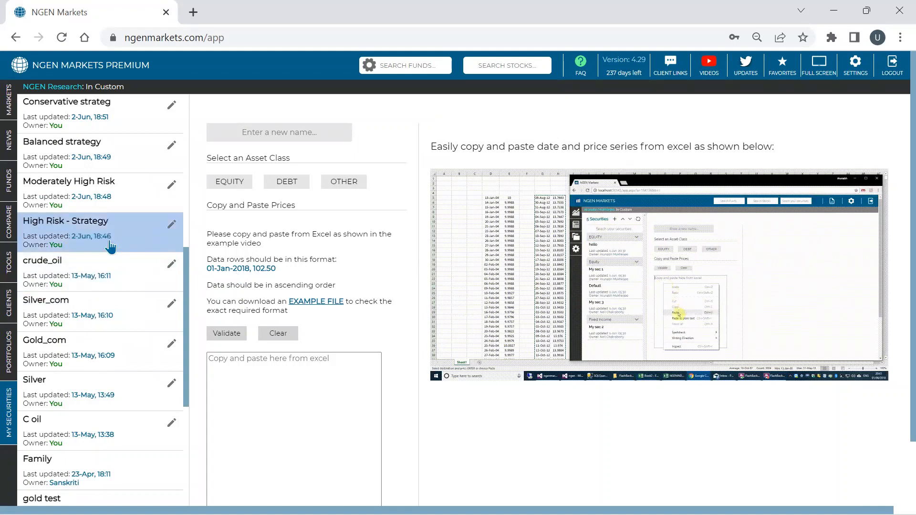
pyautogui.moveTo(22, 239)
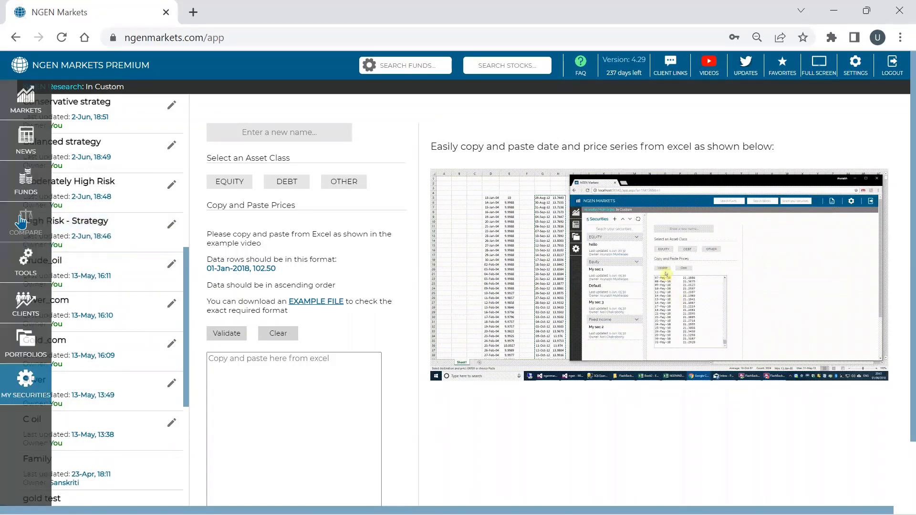
# Search the funds for "axis mi" and open AXIS Midcap Fund (G).
pyautogui.click(414, 71)
pyautogui.write('axis')
pyautogui.press('Down')
pyautogui.press('Down')
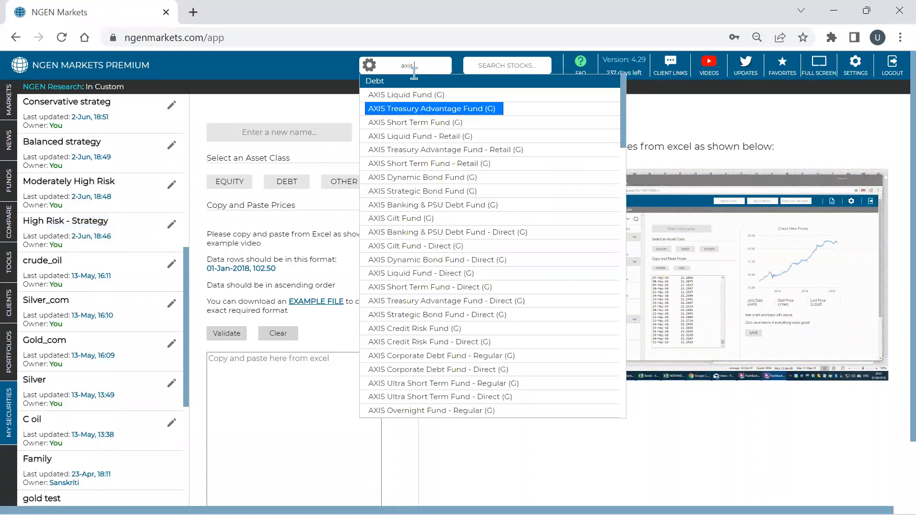
pyautogui.press('Down')
pyautogui.write('mi')
pyautogui.press('Down')
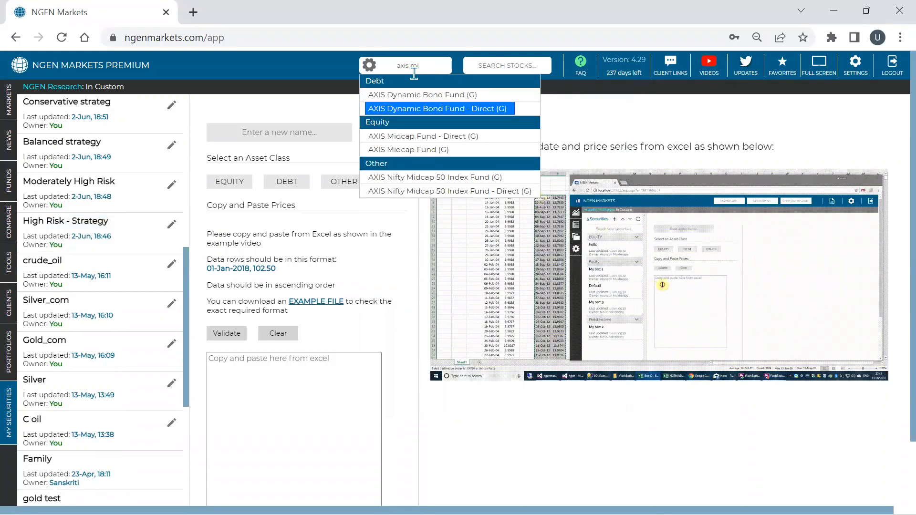
pyautogui.press('Down')
pyautogui.press('Down')
pyautogui.press('Return')
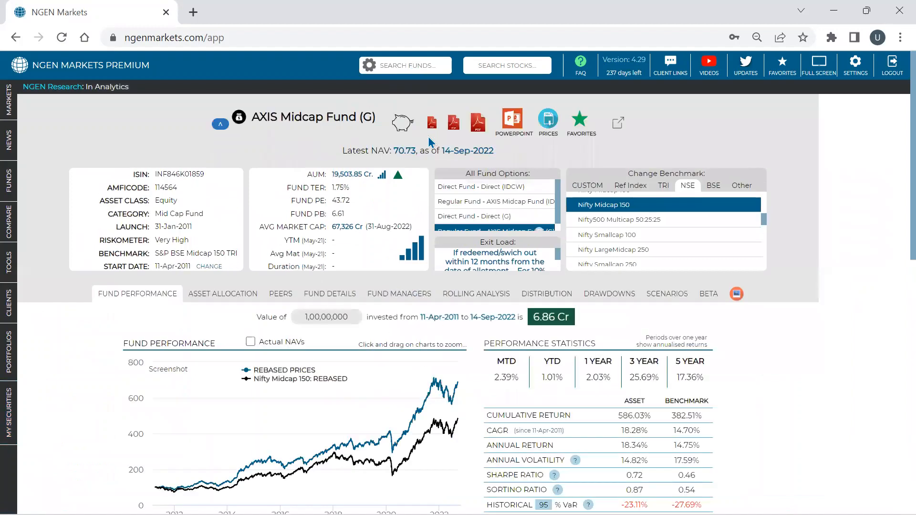
# Download the AXIS Midcap Fund (G) prices, open the CSV in Excel and widen the Date column to fit.
pyautogui.click(549, 125)
pyautogui.click(152, 495)
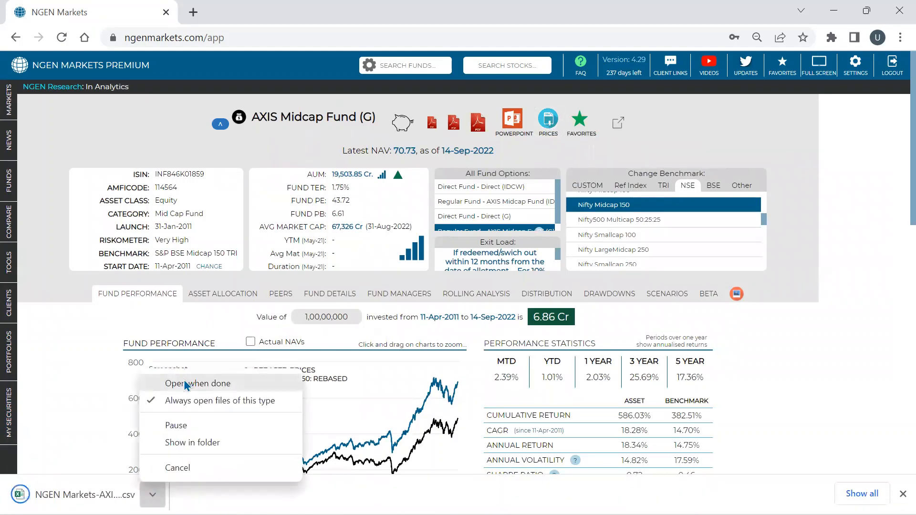
pyautogui.click(185, 384)
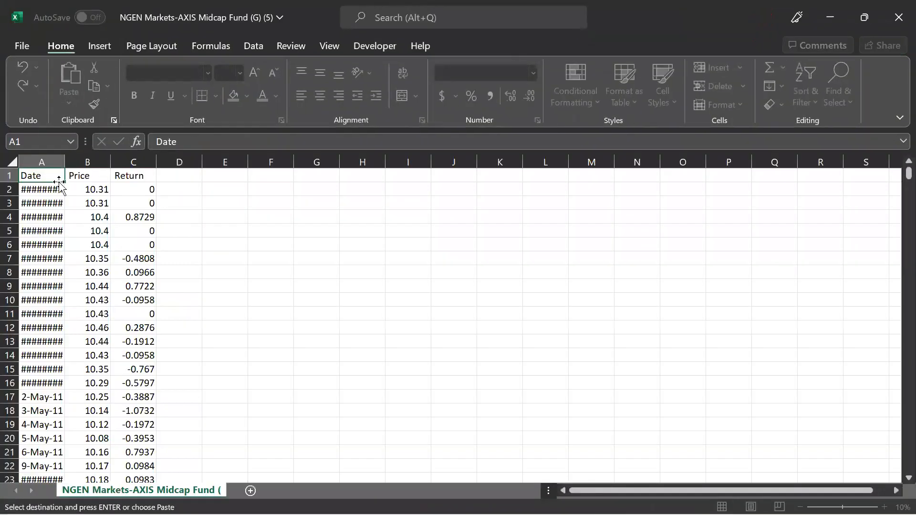
pyautogui.doubleClick(65, 162)
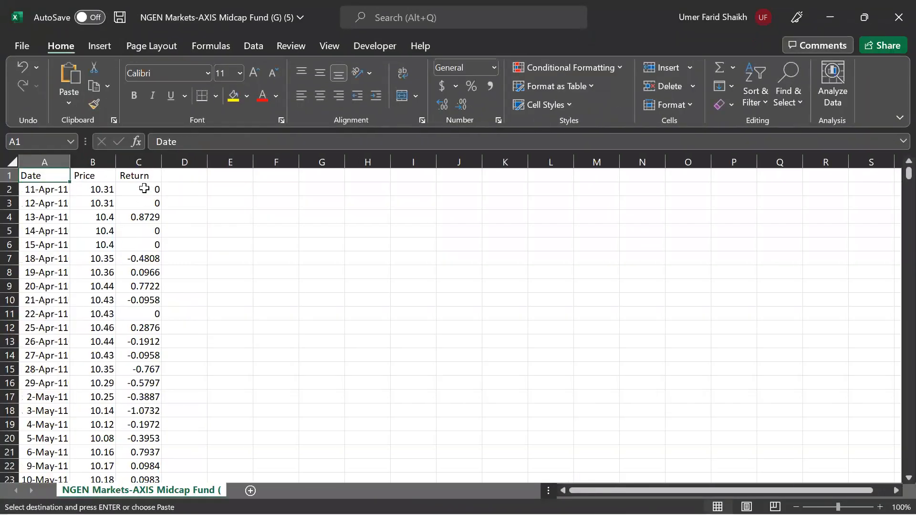
# Copy the date and price series in A2:B2984, excluding the Return column, and switch back to NGEN Markets.
pyautogui.click(38, 191)
pyautogui.hotkey('shift', 'Right')
pyautogui.hotkey('ctrl', 'shift', 'Down')
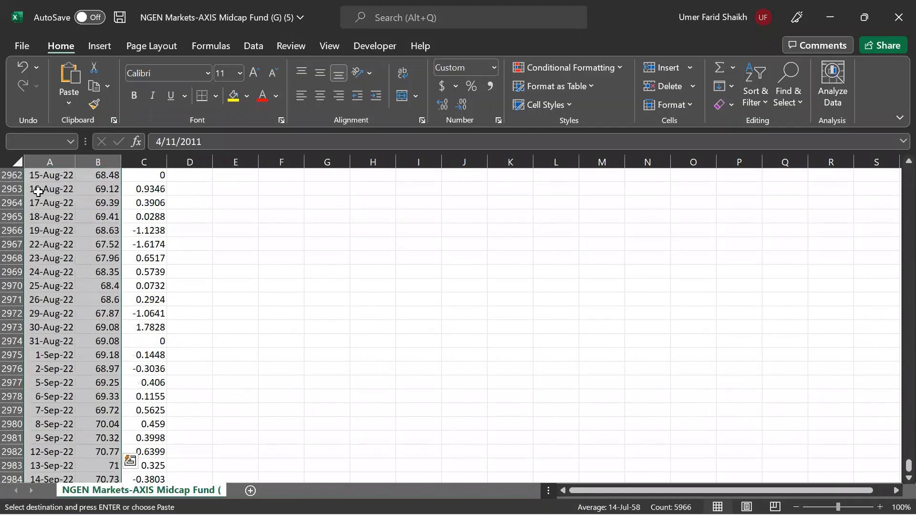
pyautogui.hotkey('ctrl', 'c')
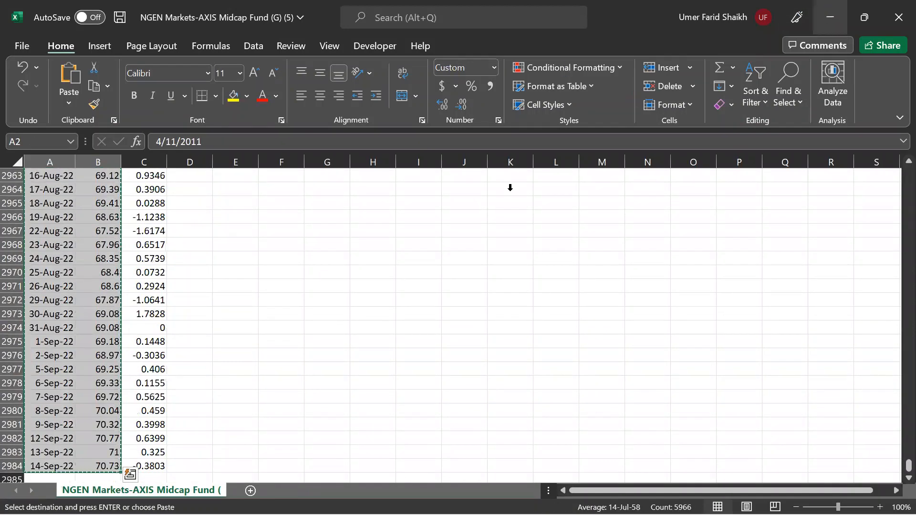
pyautogui.click(832, 14)
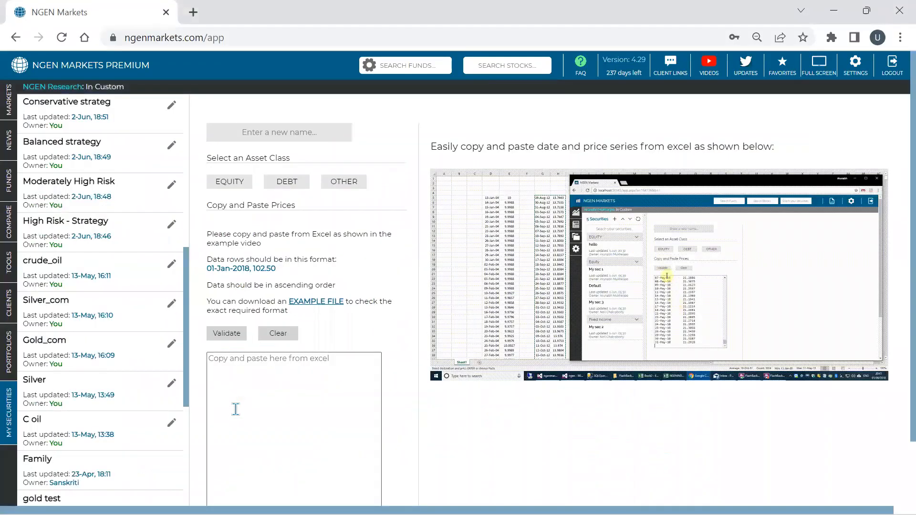
# Paste and validate the copied dates and prices for a new custom security, and try to save it.
pyautogui.hotkey('ctrl', 'v')
pyautogui.click(241, 313)
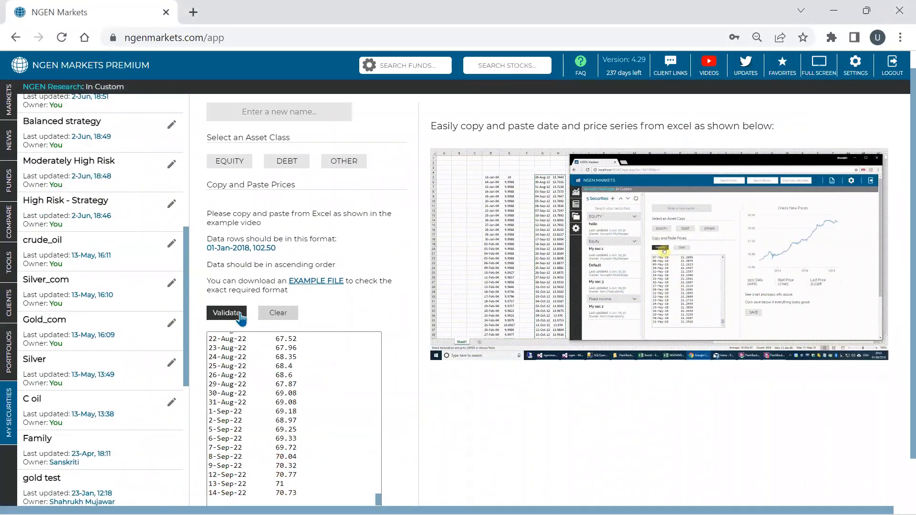
pyautogui.moveTo(469, 244)
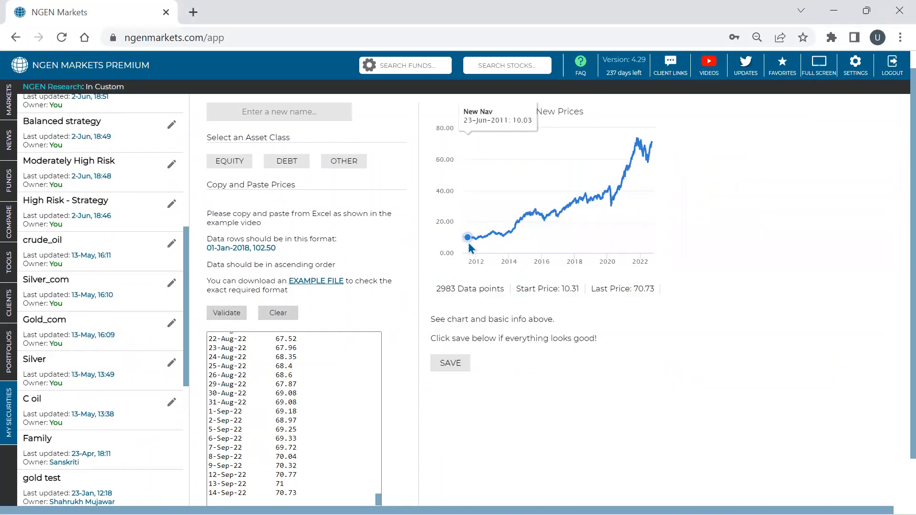
pyautogui.click(459, 364)
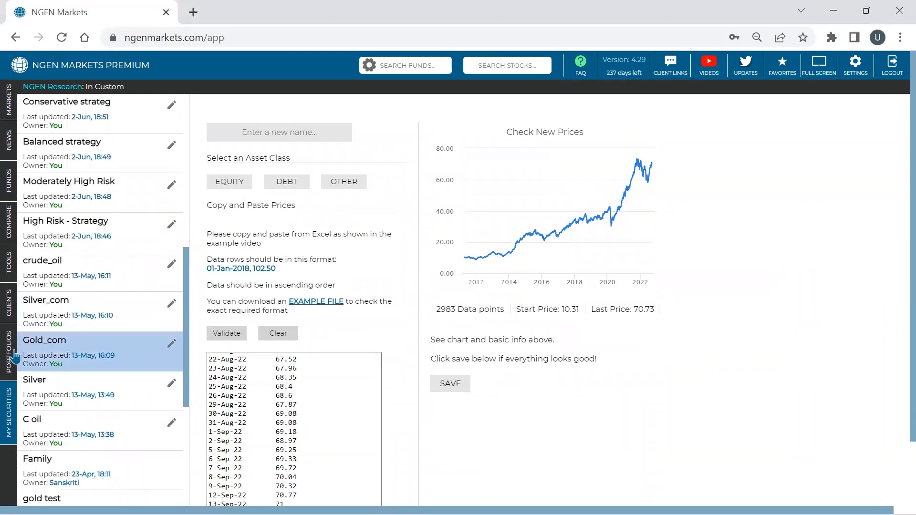
# Run the Hybrid_60_40 portfolio from the active portfolios.
pyautogui.moveTo(13, 344)
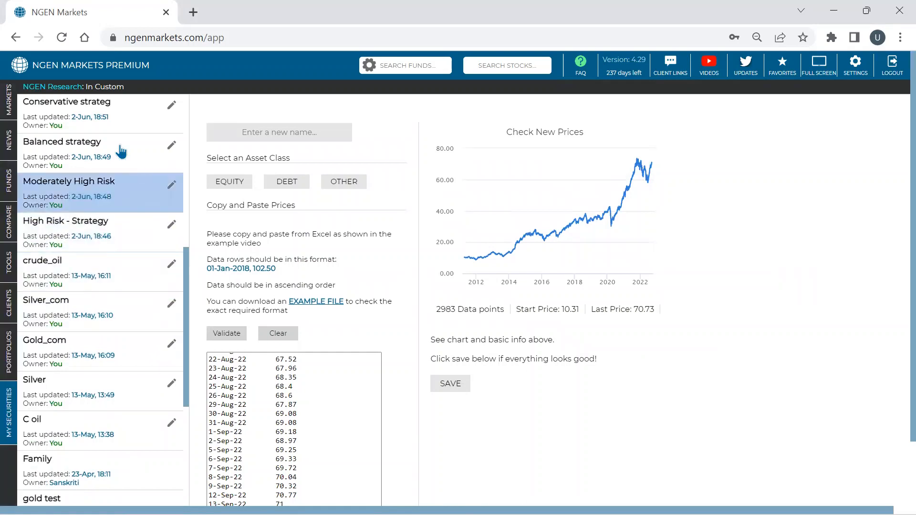
pyautogui.scroll(3, 142, 199)
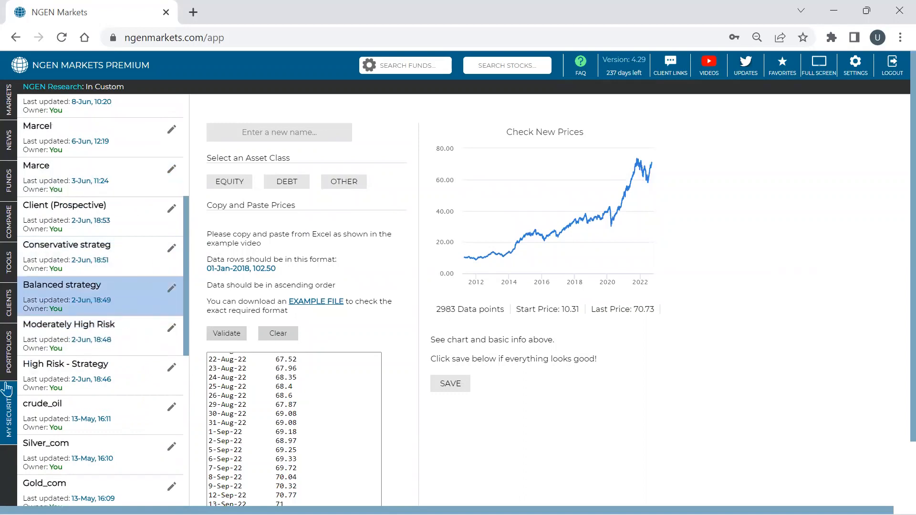
pyautogui.click(6, 361)
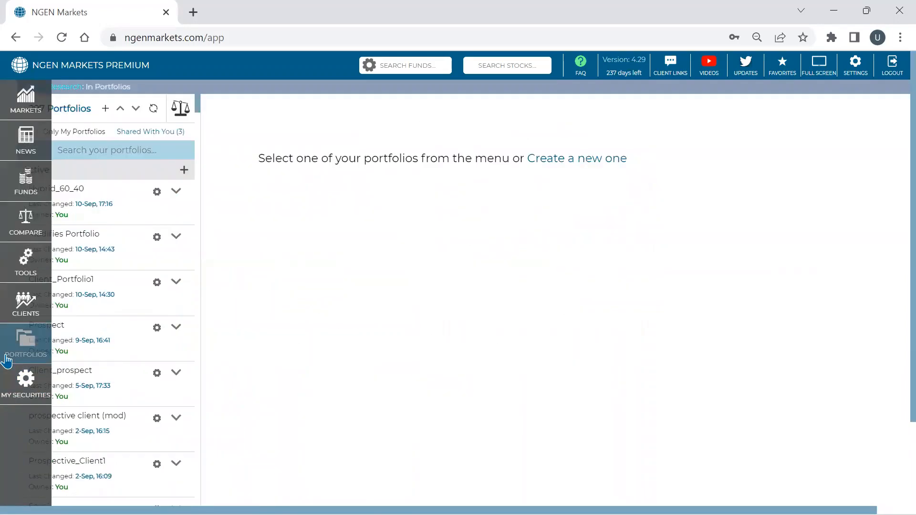
pyautogui.click(186, 199)
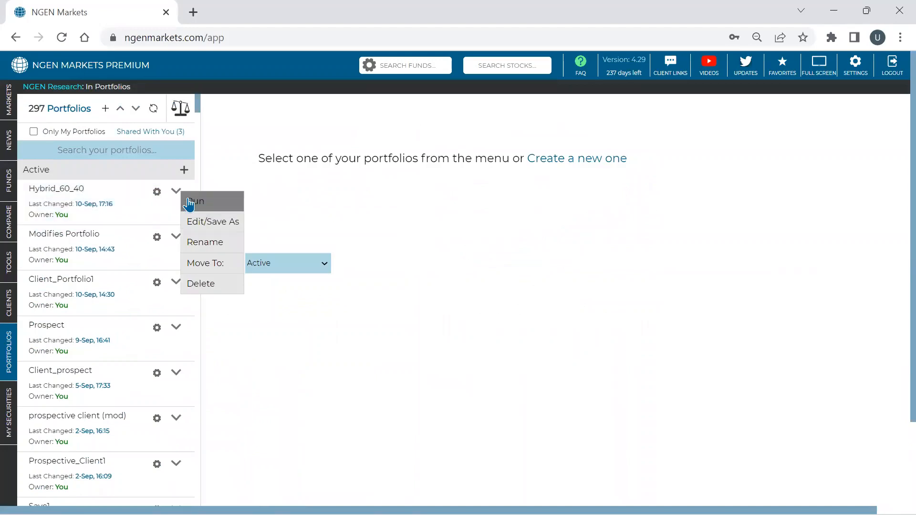
pyautogui.click(188, 199)
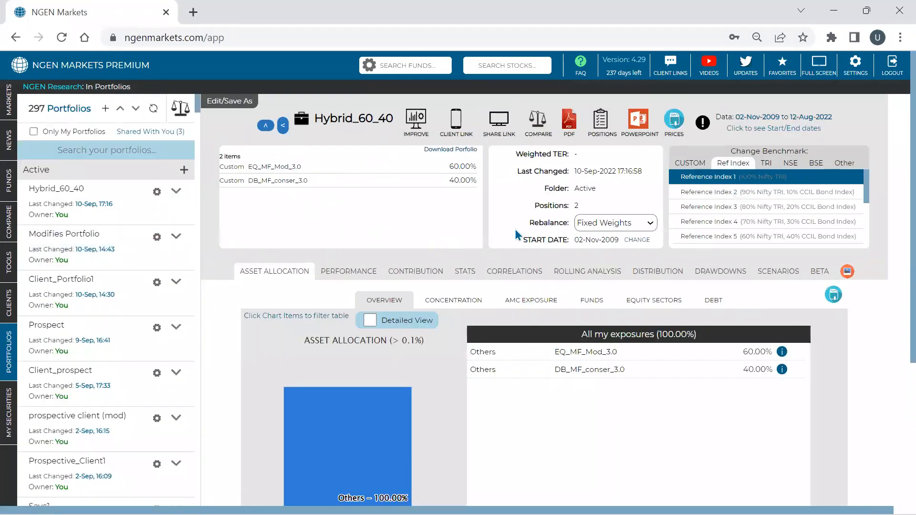
# Review the performance chart and statistics of the Hybrid_60_40 portfolio and locate its price download option.
pyautogui.click(350, 274)
pyautogui.scroll(-3, 350, 279)
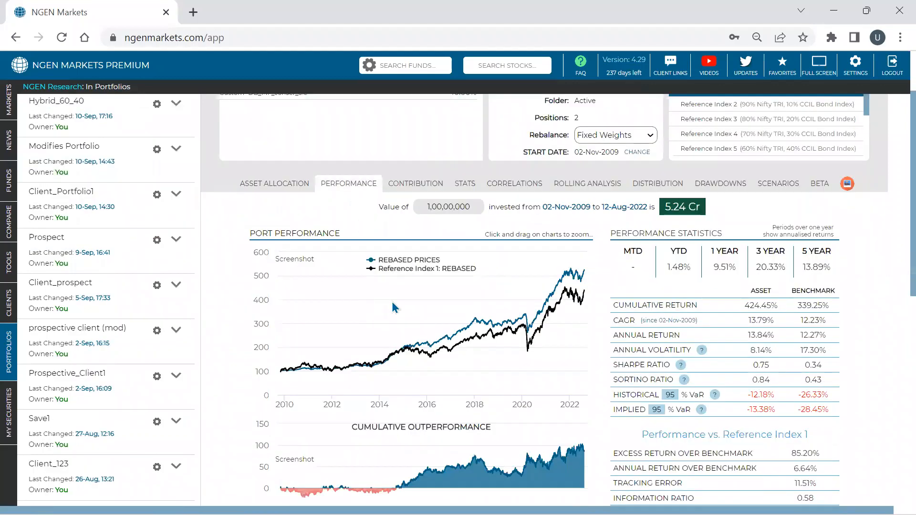
pyautogui.scroll(3, 365, 179)
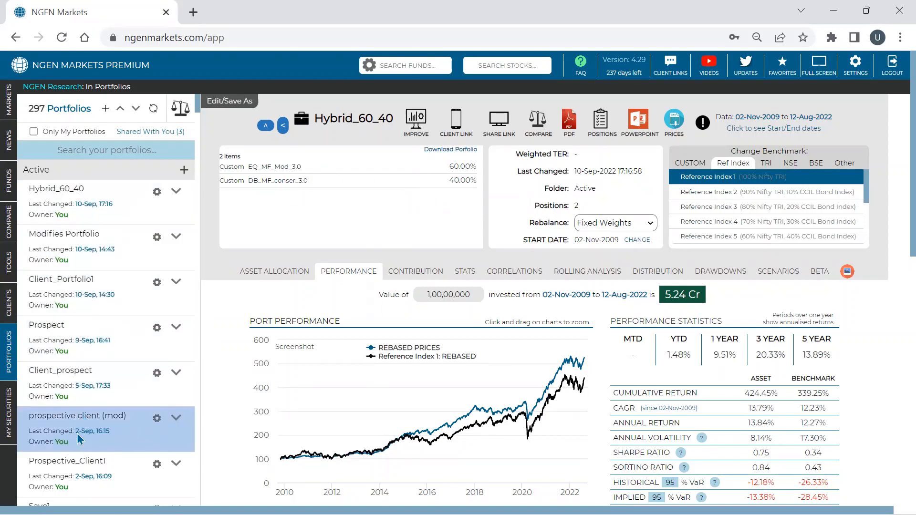
pyautogui.scroll(-8, 76, 433)
pyautogui.scroll(8, 134, 369)
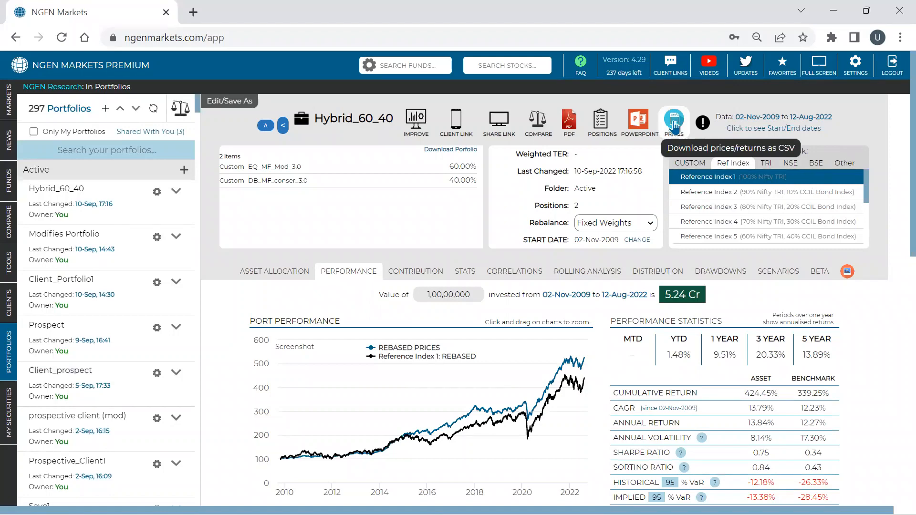
# Download the Hybrid_60_40 prices as CSV, copy the date and price series in A2:B3336, and switch back to NGEN Markets.
pyautogui.click(673, 124)
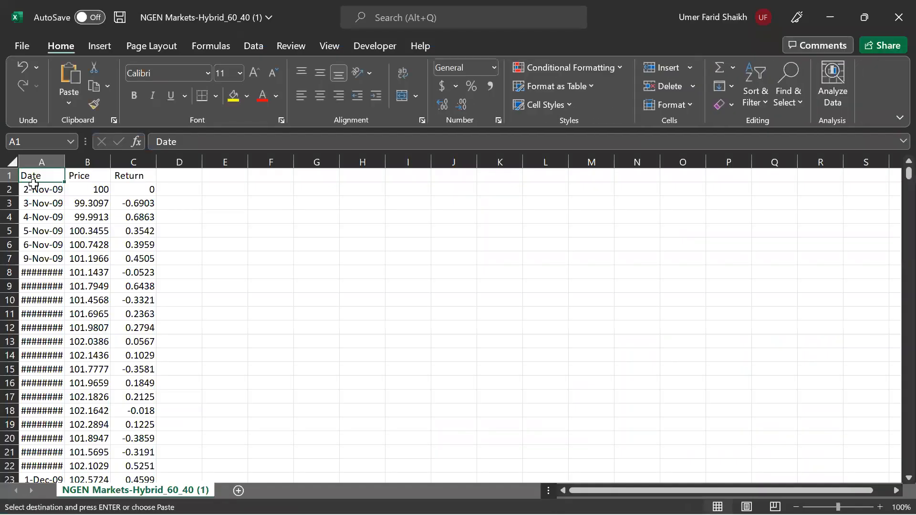
pyautogui.click(50, 191)
pyautogui.hotkey('shift', 'Right')
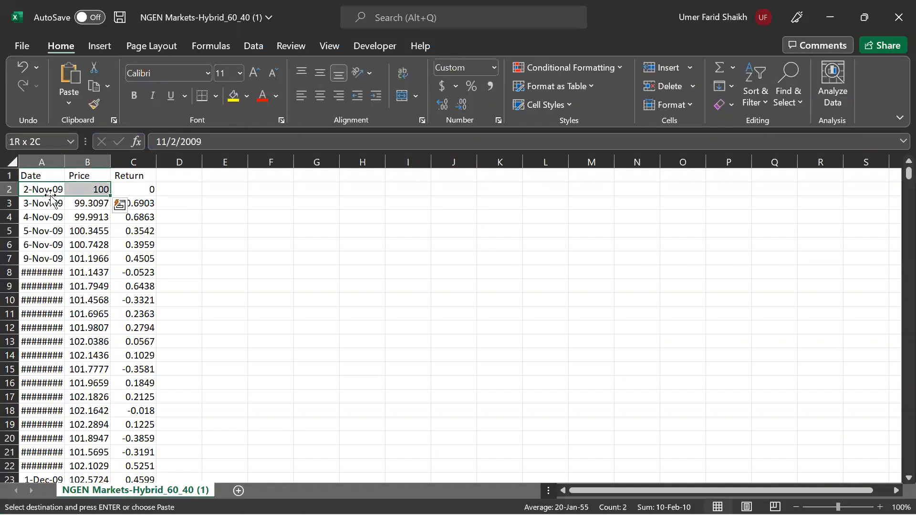
pyautogui.hotkey('ctrl', 'shift', 'Down')
pyautogui.hotkey('ctrl', 'c')
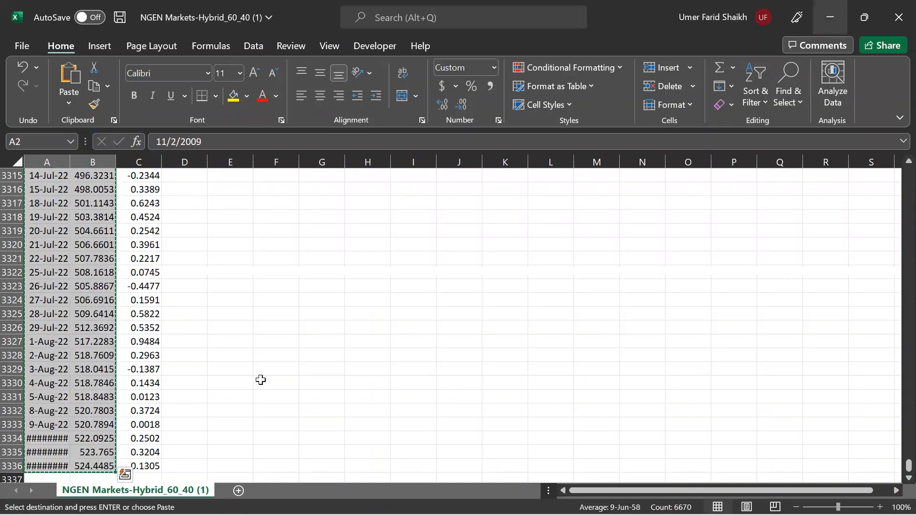
pyautogui.click(831, 17)
pyautogui.click(830, 17)
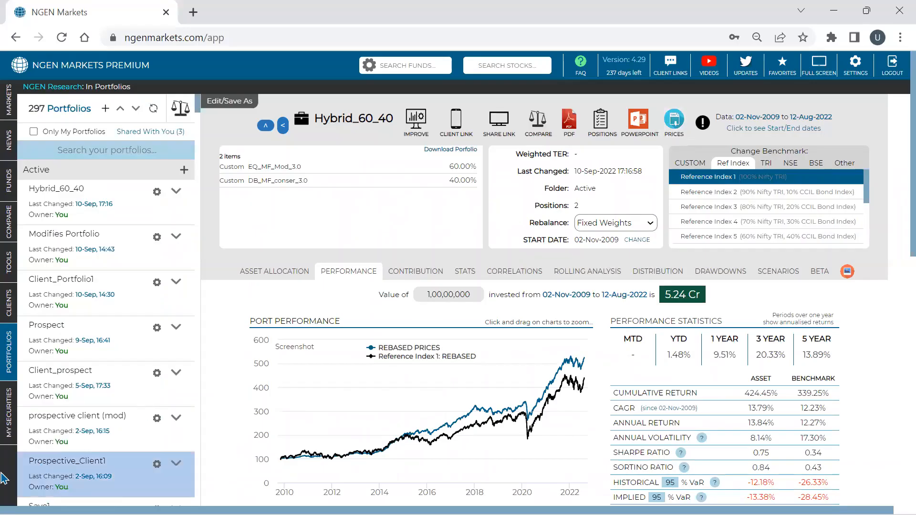
# Replace the old series in the new custom security form with the copied Hybrid_60_40 dates and prices, and validate it.
pyautogui.click(14, 402)
pyautogui.click(310, 411)
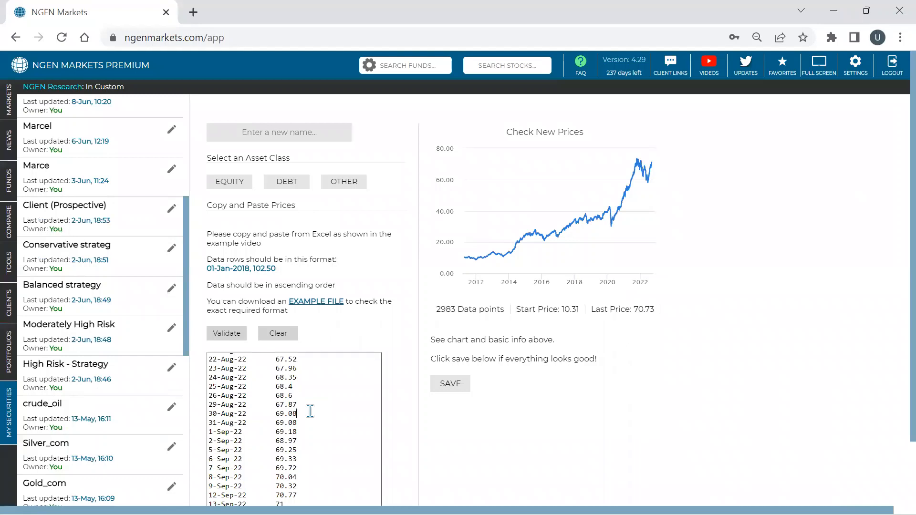
pyautogui.hotkey('ctrl', 'a')
pyautogui.press('Delete')
pyautogui.hotkey('ctrl', 'v')
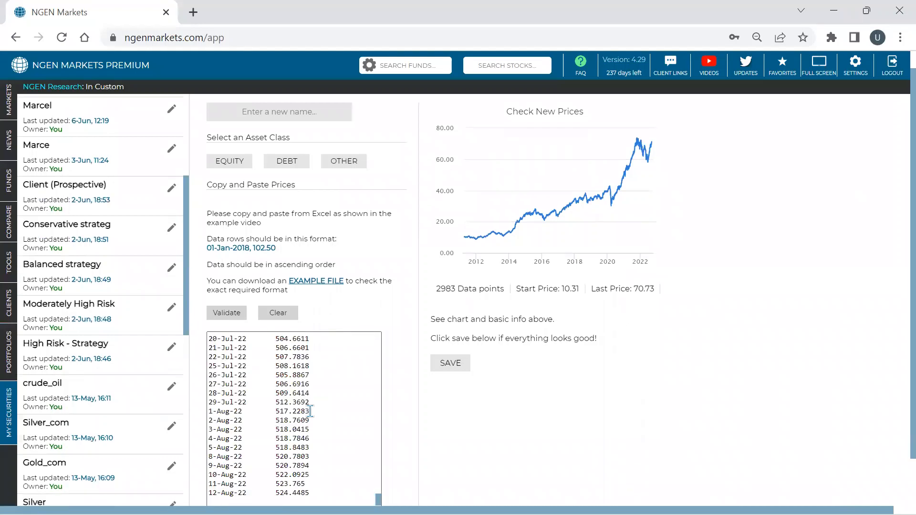
pyautogui.click(237, 316)
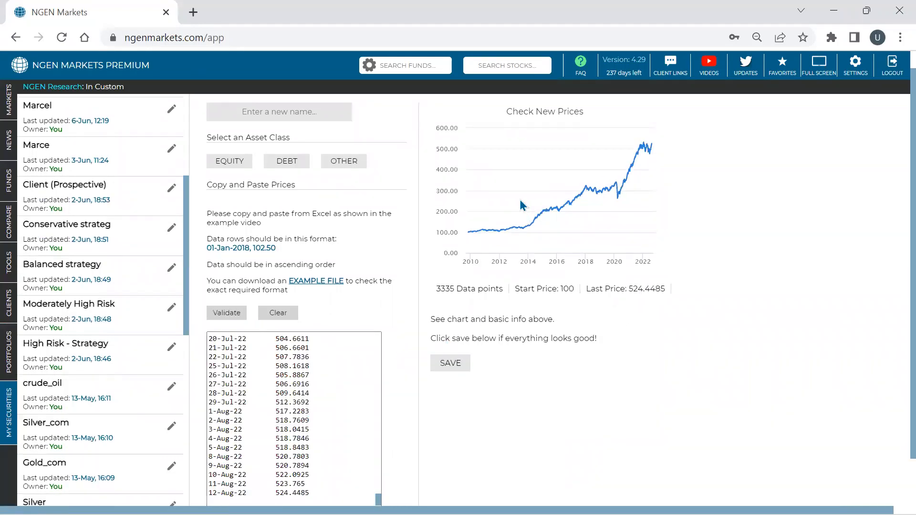
# Name the custom security HY 60_40, set its asset class to Other, validate the prices again and save it.
pyautogui.scroll(1, 548, 143)
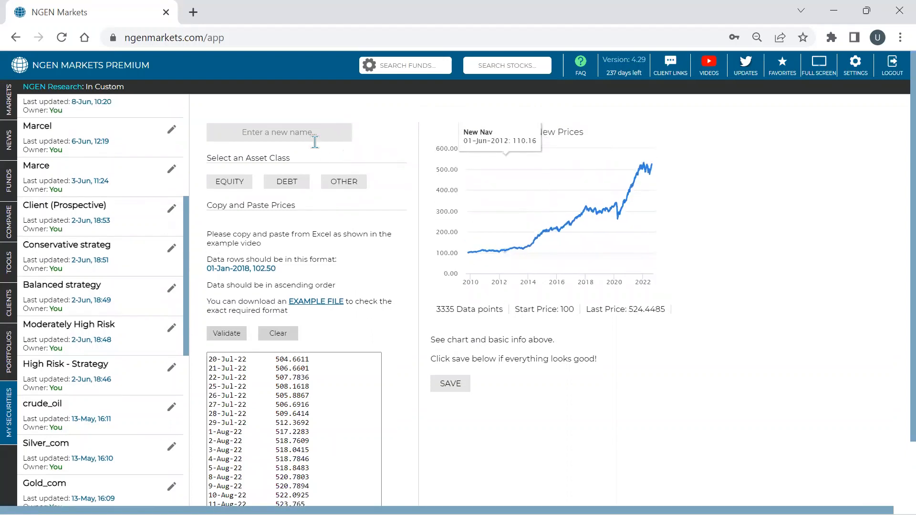
pyautogui.click(308, 138)
pyautogui.write('HY')
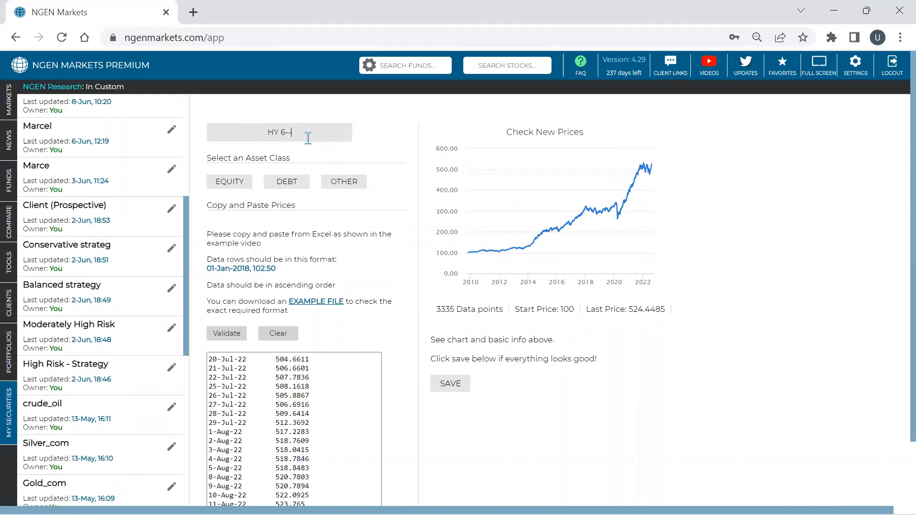
pyautogui.write('60_40')
pyautogui.click(237, 184)
pyautogui.click(338, 183)
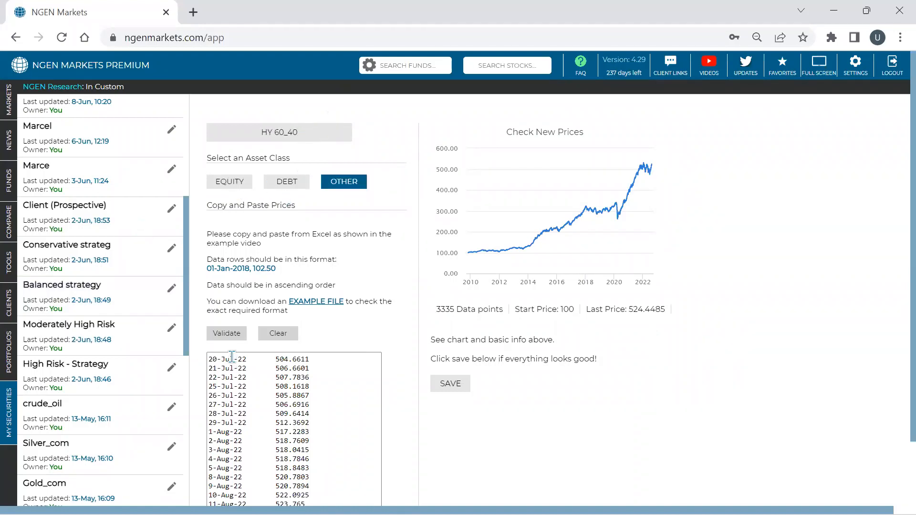
pyautogui.click(226, 333)
pyautogui.click(450, 385)
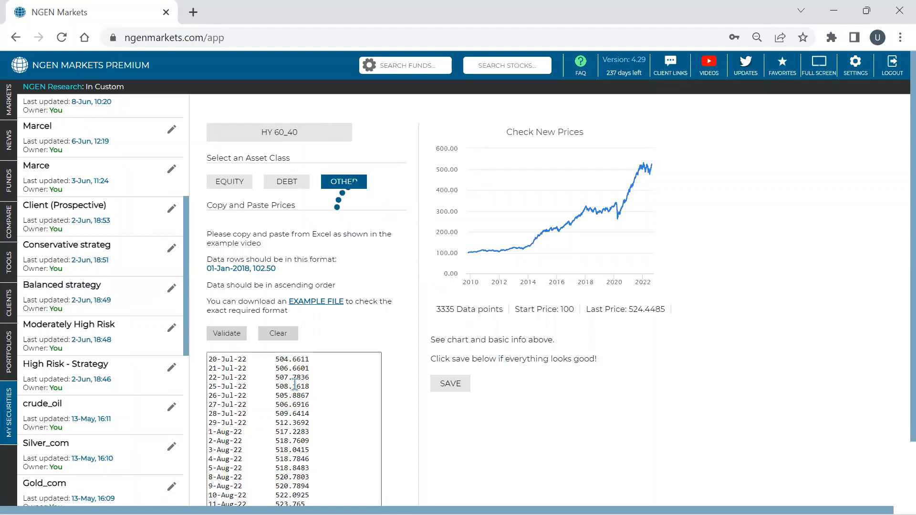
# Open the securities comparison and add the custom security Hybrid-40_60 to the list.
pyautogui.moveTo(26, 258)
pyautogui.moveTo(7, 218)
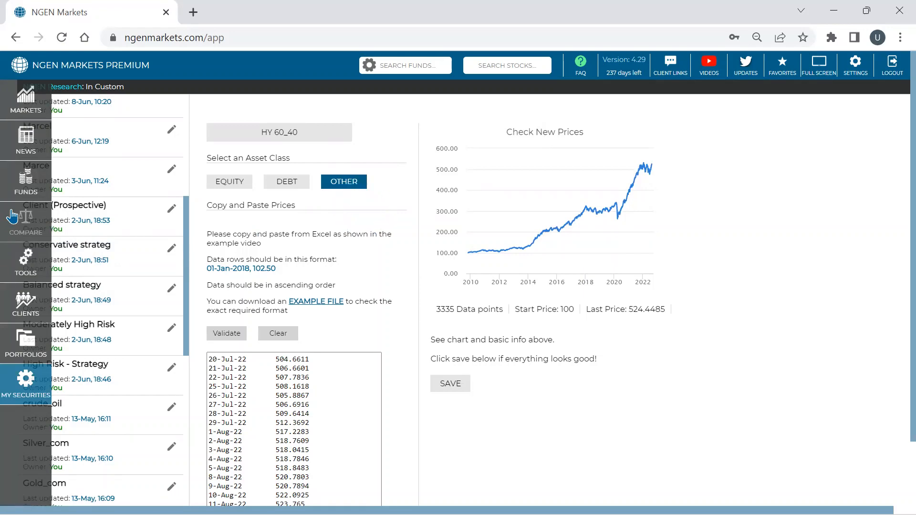
pyautogui.click(27, 234)
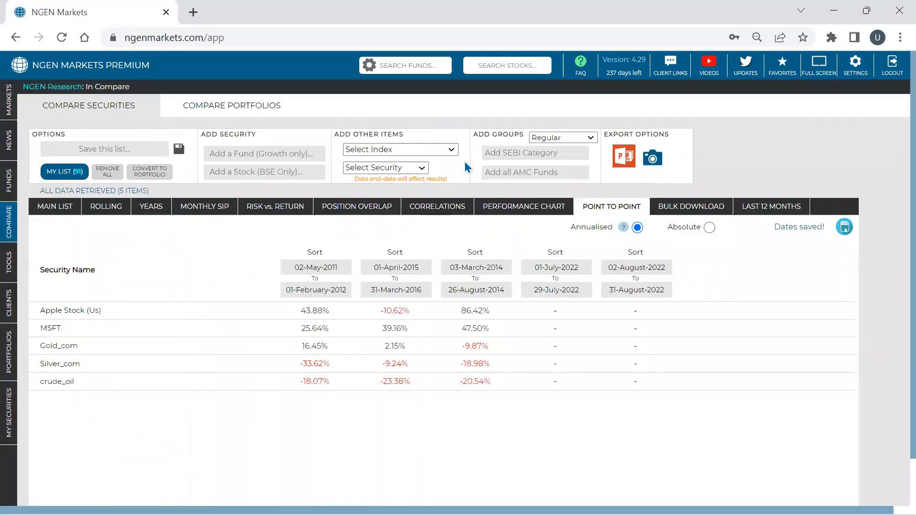
pyautogui.click(401, 151)
pyautogui.click(402, 135)
pyautogui.click(397, 168)
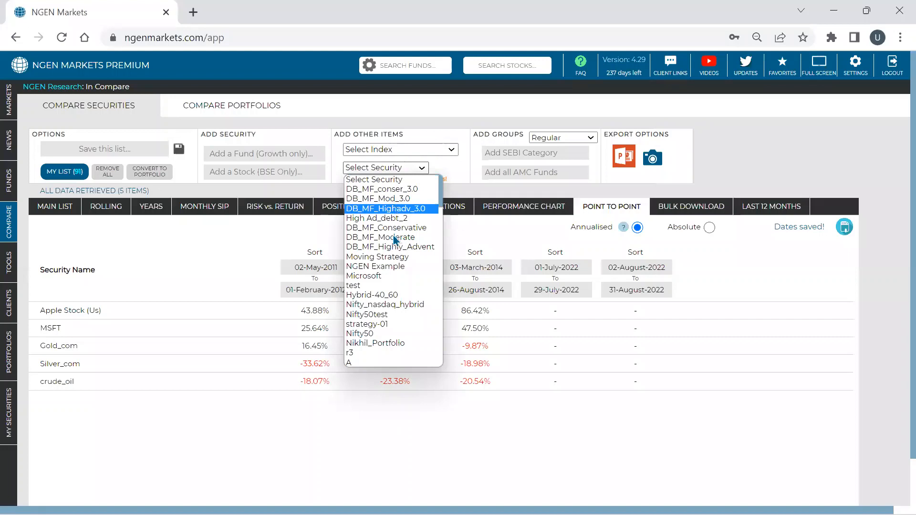
pyautogui.click(378, 295)
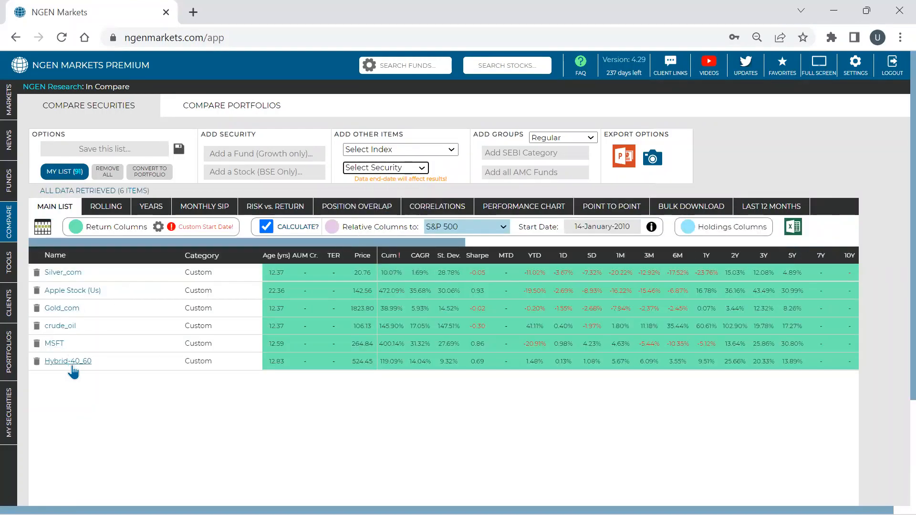
# Examine the Risk vs. Return chart to see where the hybrid portfolio lies relative to the other securities.
pyautogui.click(250, 206)
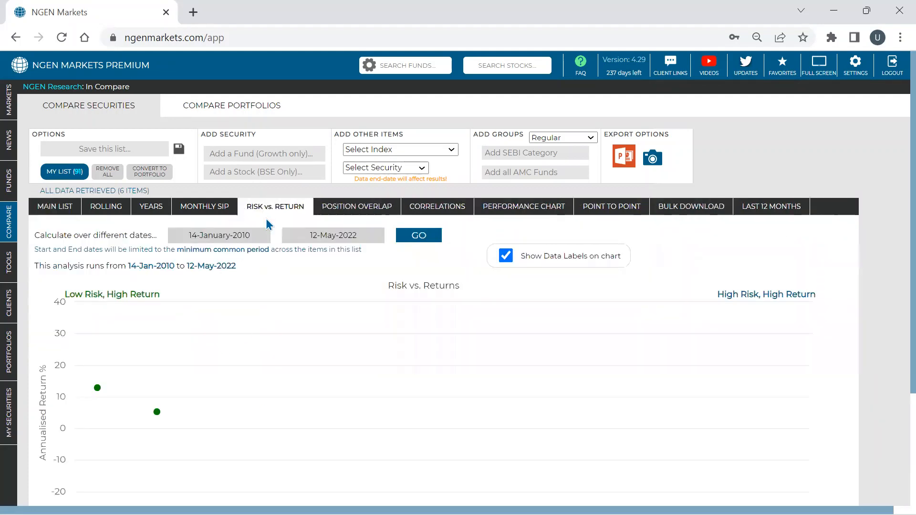
pyautogui.scroll(-3, 267, 224)
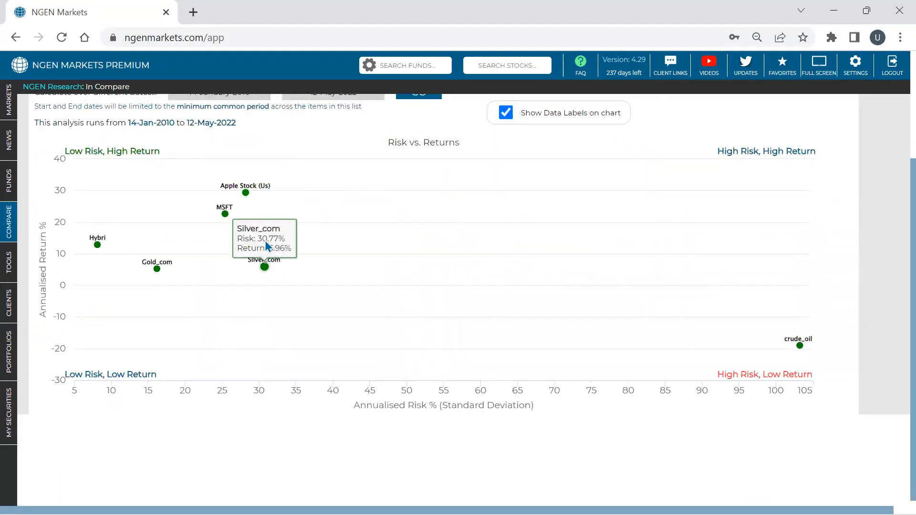
pyautogui.moveTo(99, 243)
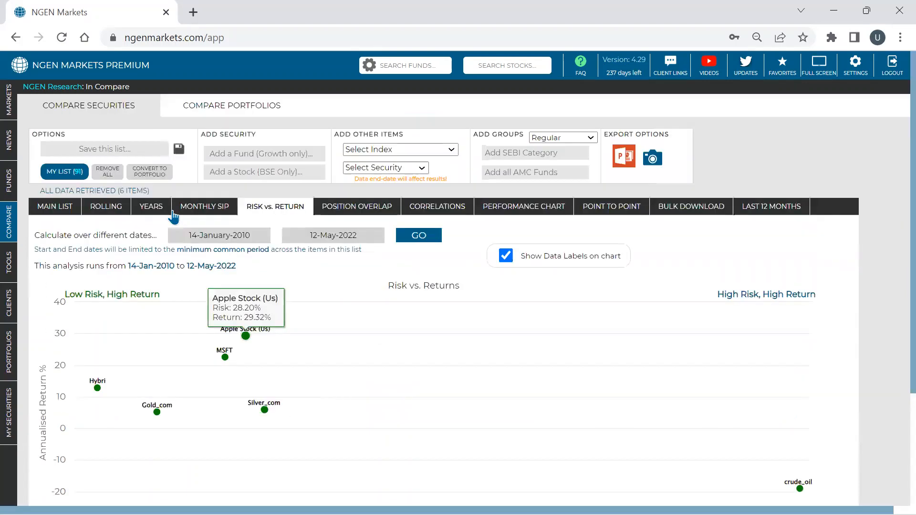
pyautogui.scroll(3, 252, 310)
# Remove Silver_com, Apple Stock (Us), Gold_com, crude_oil and MSFT from the comparison's main list.
pyautogui.click(72, 206)
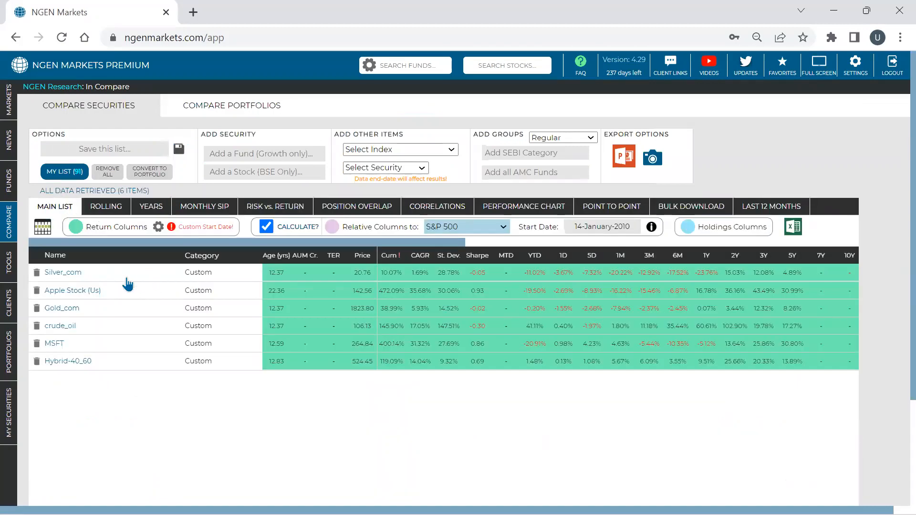
pyautogui.click(37, 272)
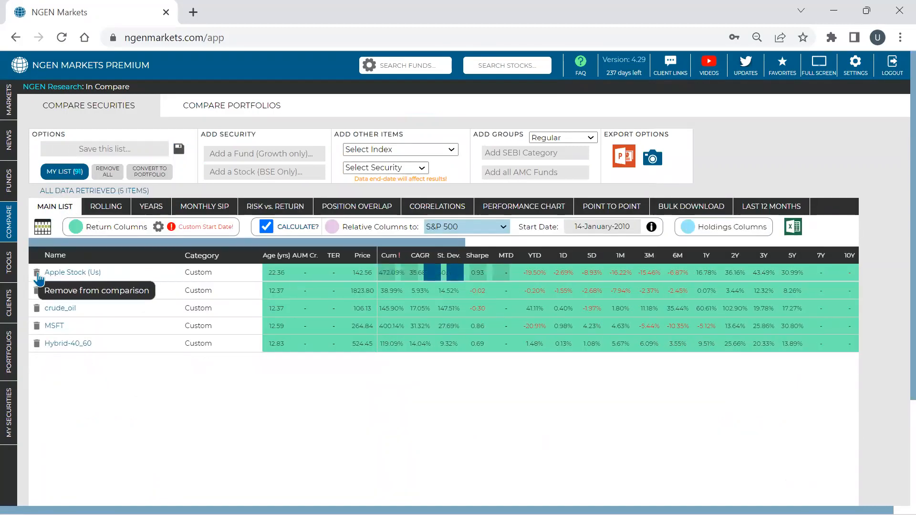
pyautogui.click(36, 272)
pyautogui.click(36, 272)
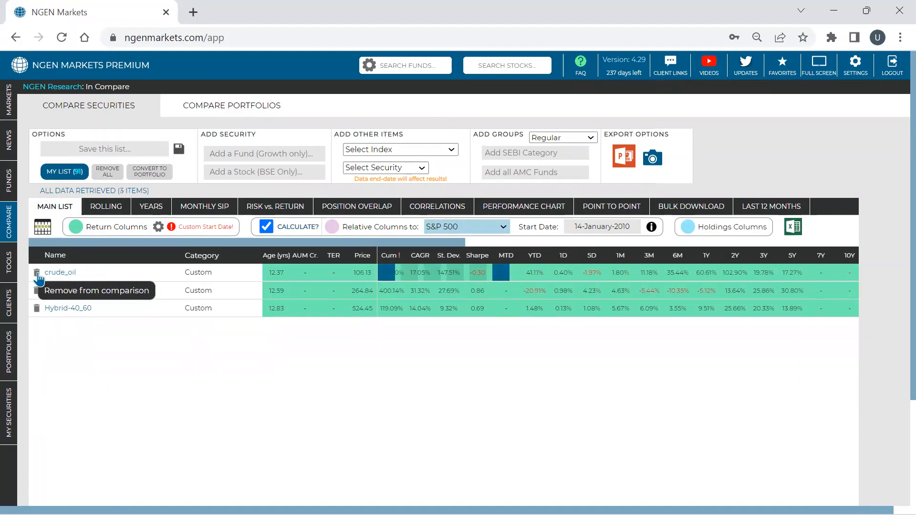
pyautogui.click(36, 272)
pyautogui.click(37, 273)
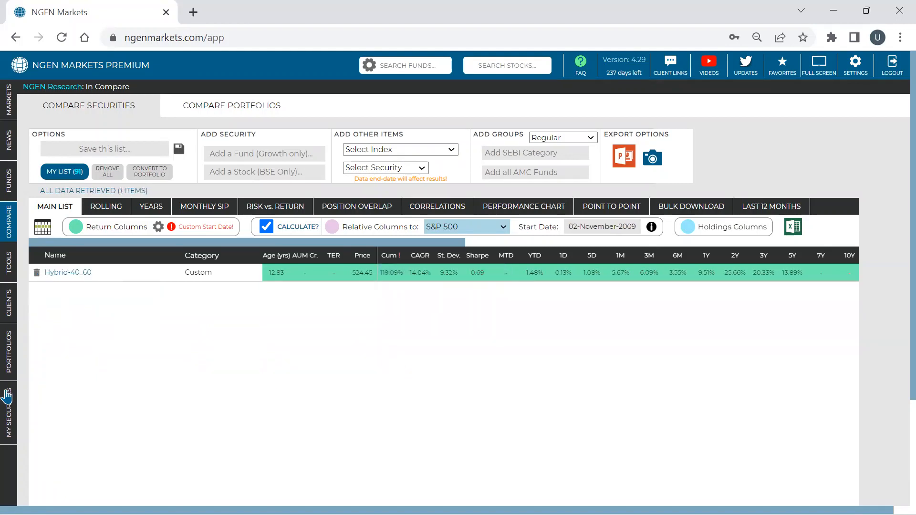
# Return to the custom securities section and bring up the blank price-paste area for a new security.
pyautogui.moveTo(10, 400)
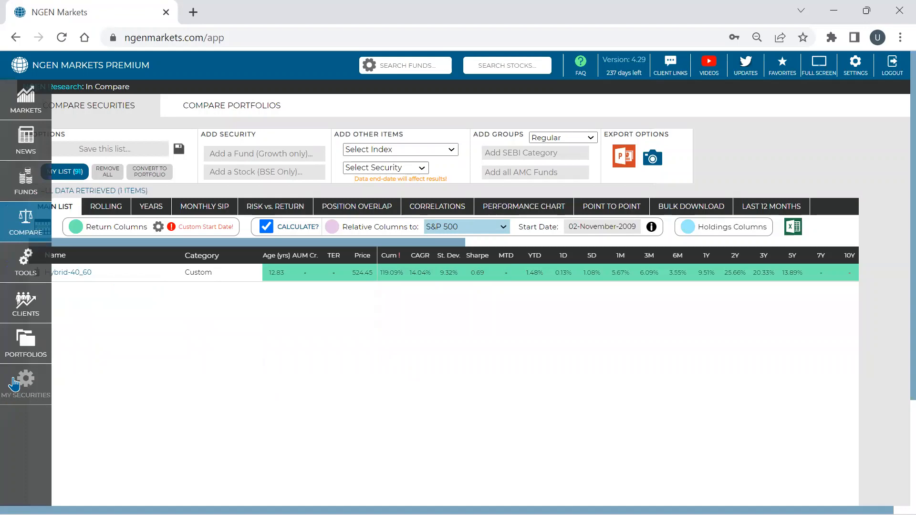
pyautogui.click(14, 384)
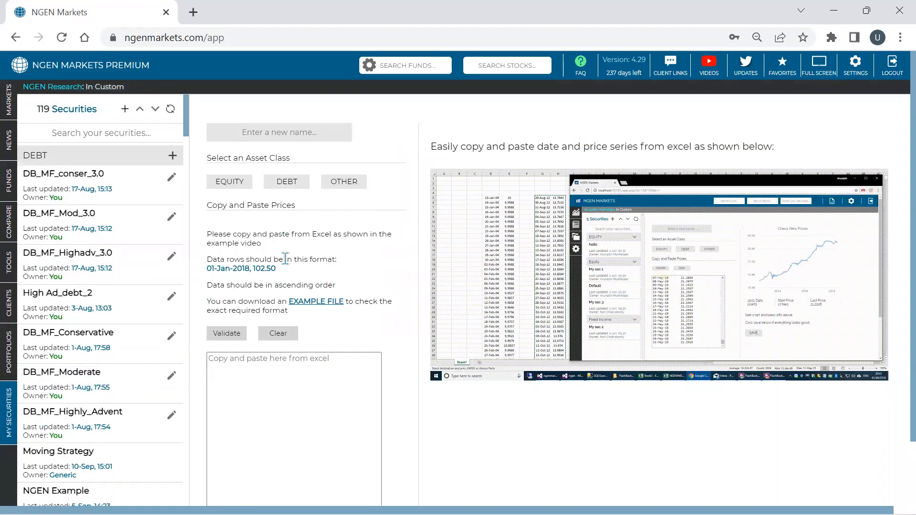
pyautogui.scroll(-1, 272, 288)
pyautogui.scroll(-1, 270, 158)
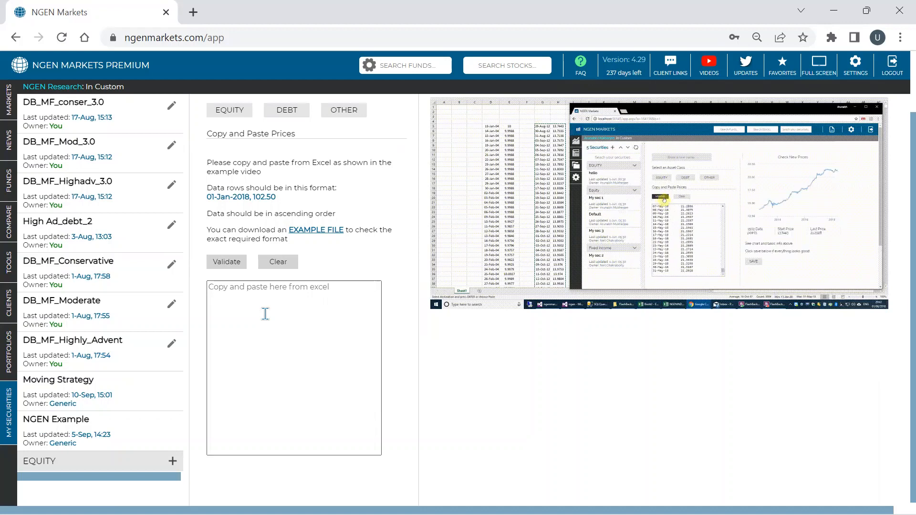
# Switch to the stocks_data (9) workbook in Excel and open Sheet1.
pyautogui.moveTo(269, 514)
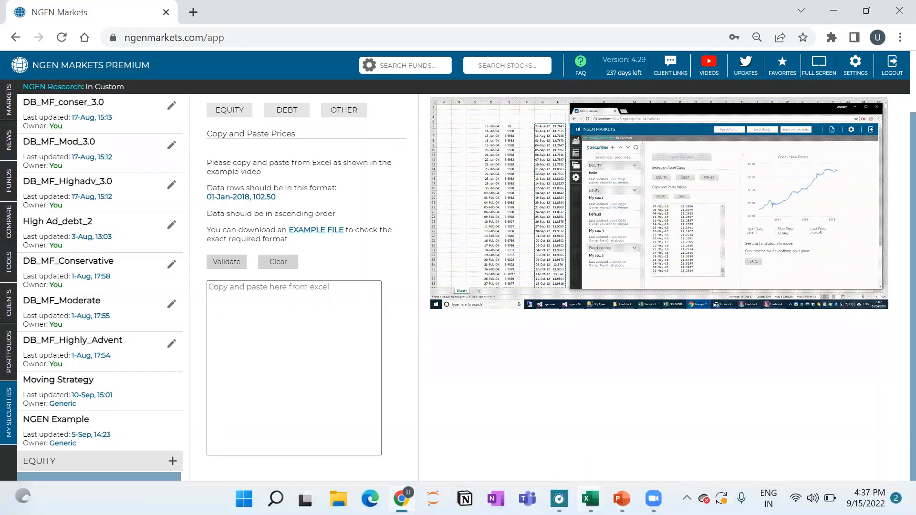
pyautogui.moveTo(590, 498)
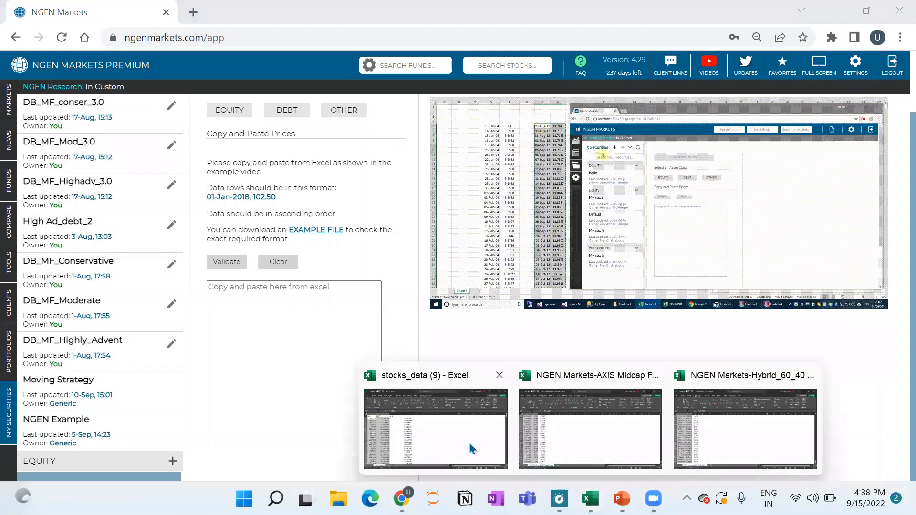
pyautogui.click(485, 439)
pyautogui.scroll(-3, 385, 339)
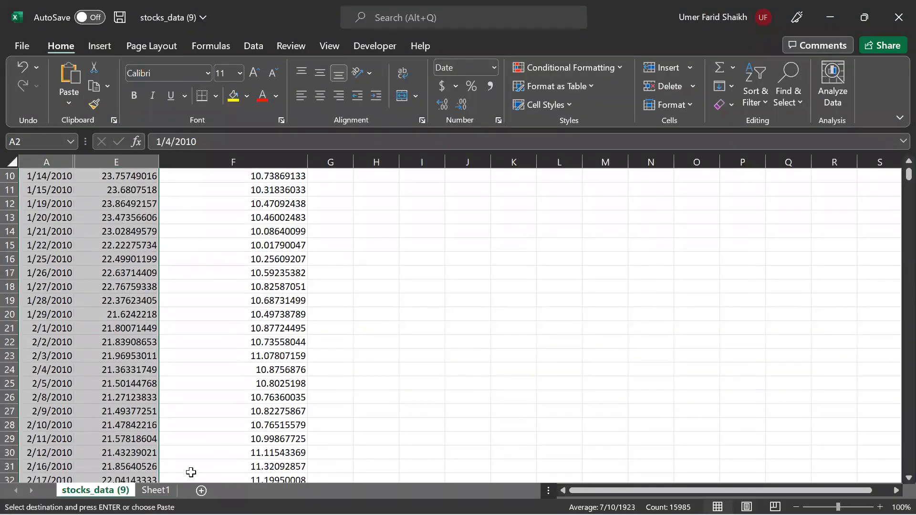
pyautogui.hotkey('ctrl', 'pagedown')
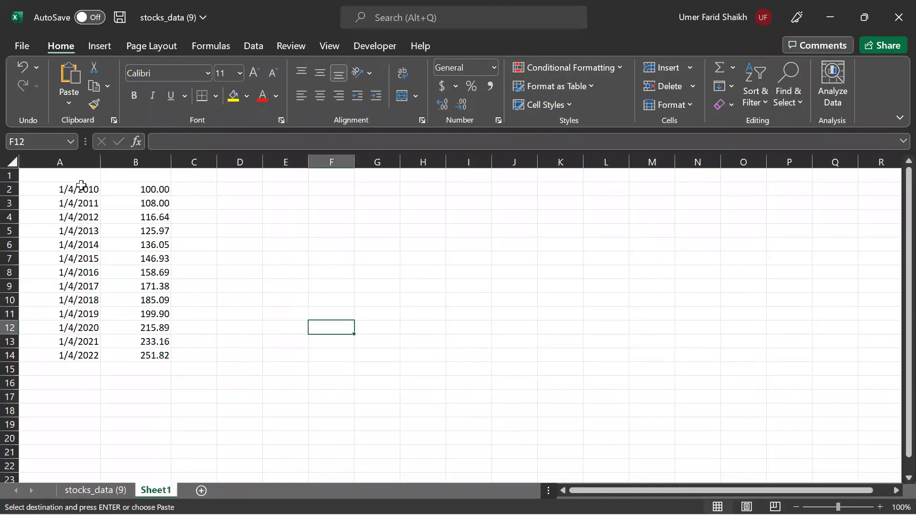
# Examine the yearly dates in column A and the values and growth formulas in column B of Sheet1.
pyautogui.click(139, 217)
pyautogui.click(139, 244)
pyautogui.click(140, 272)
pyautogui.click(139, 298)
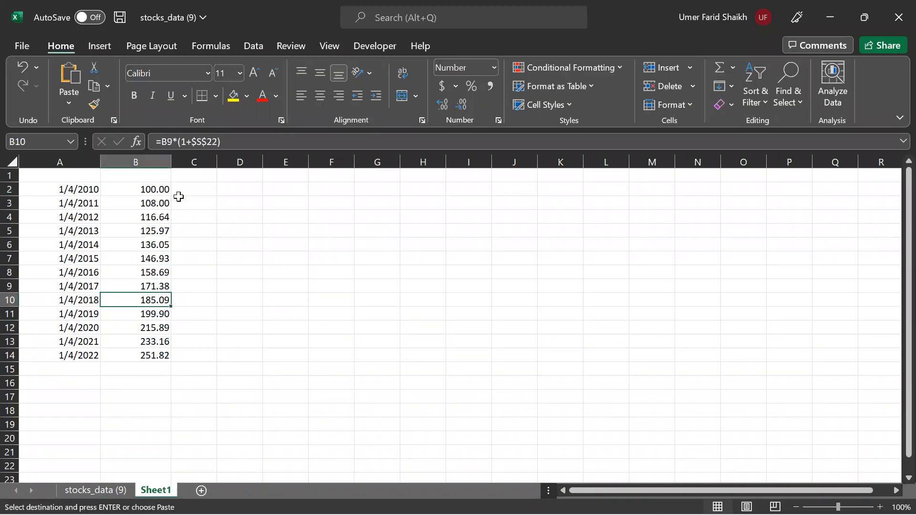
pyautogui.click(148, 192)
pyautogui.click(74, 190)
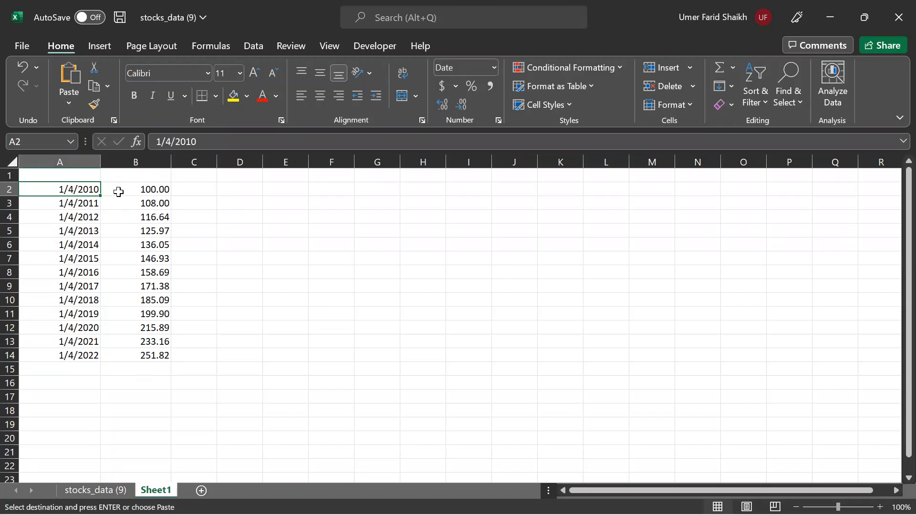
# Copy the yearly date and value series in A2:B14 of Sheet1.
pyautogui.moveTo(80, 192); pyautogui.dragTo(144, 242)
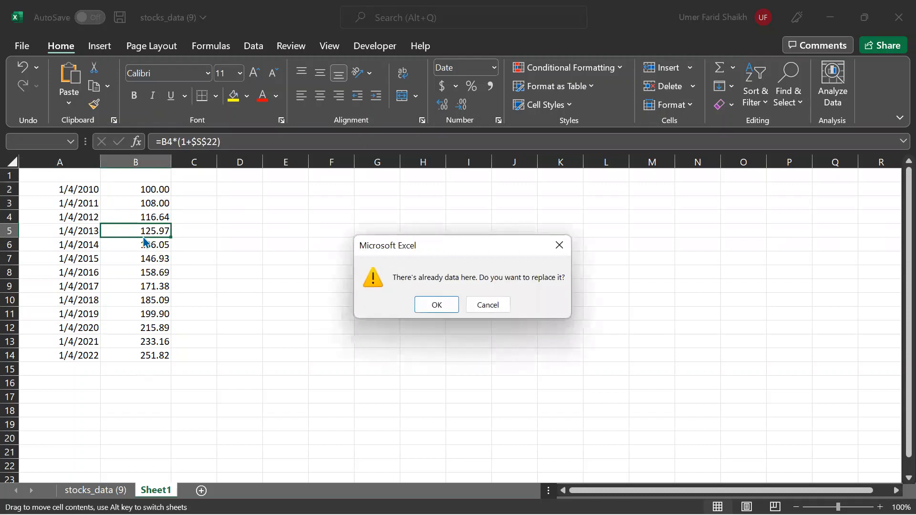
pyautogui.click(559, 245)
pyautogui.hotkey('ctrl', 'shift', 'Right')
pyautogui.hotkey('ctrl', 'shift', 'Down')
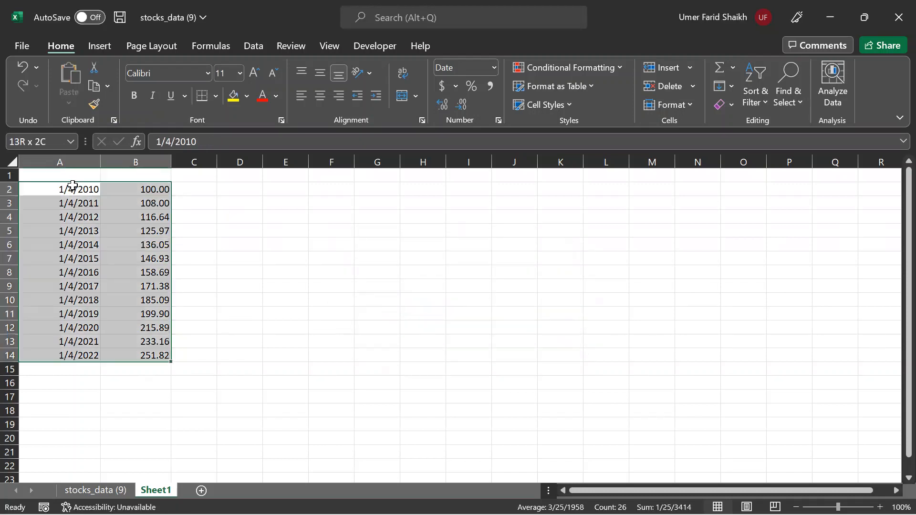
pyautogui.hotkey('ctrl', 'c')
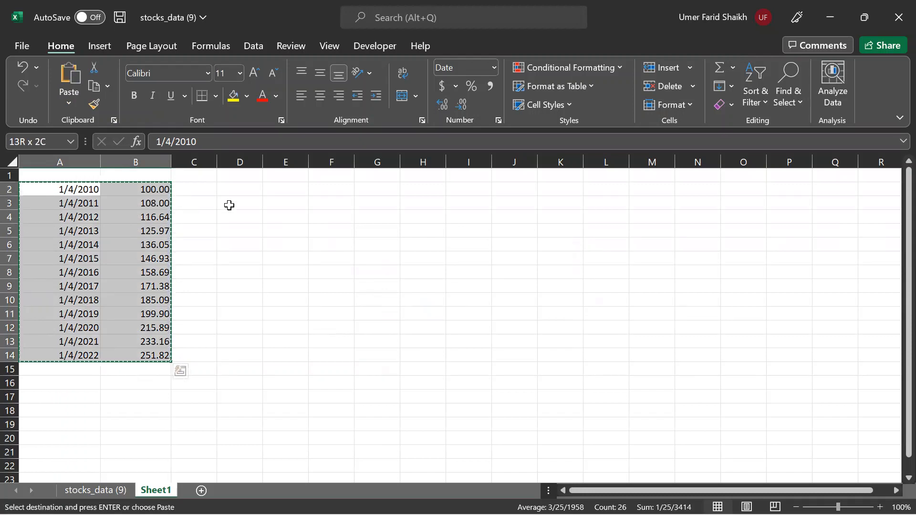
pyautogui.click(285, 315)
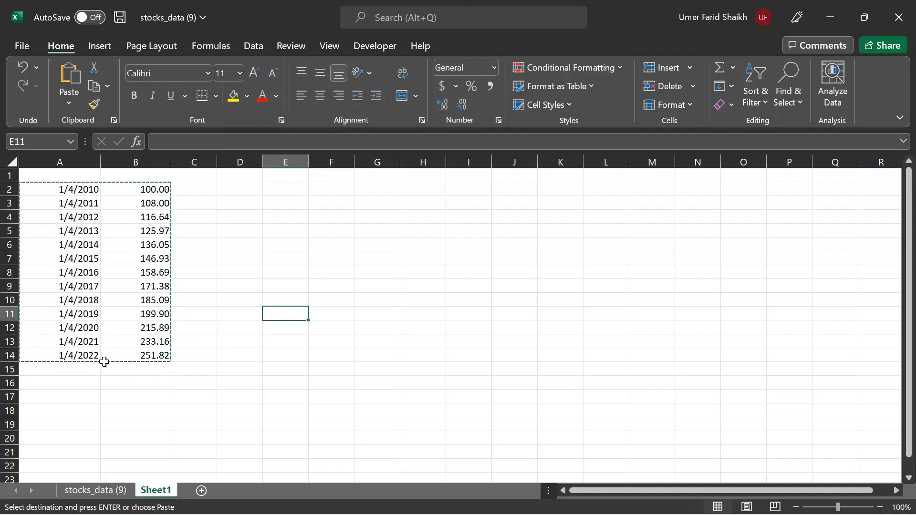
# Switch to NGEN Markets, paste the copied yearly date and value series as the new security's prices, and validate it.
pyautogui.click(823, 18)
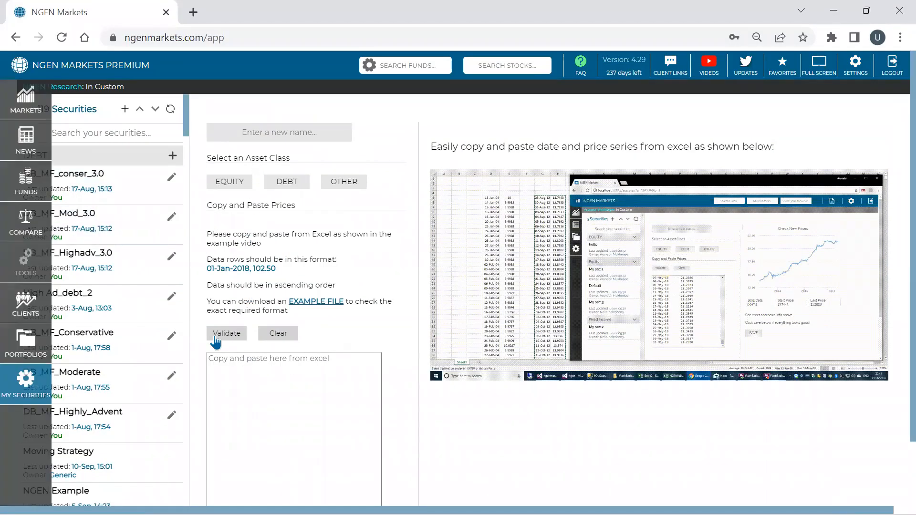
pyautogui.click(230, 368)
pyautogui.hotkey('ctrl', 'v')
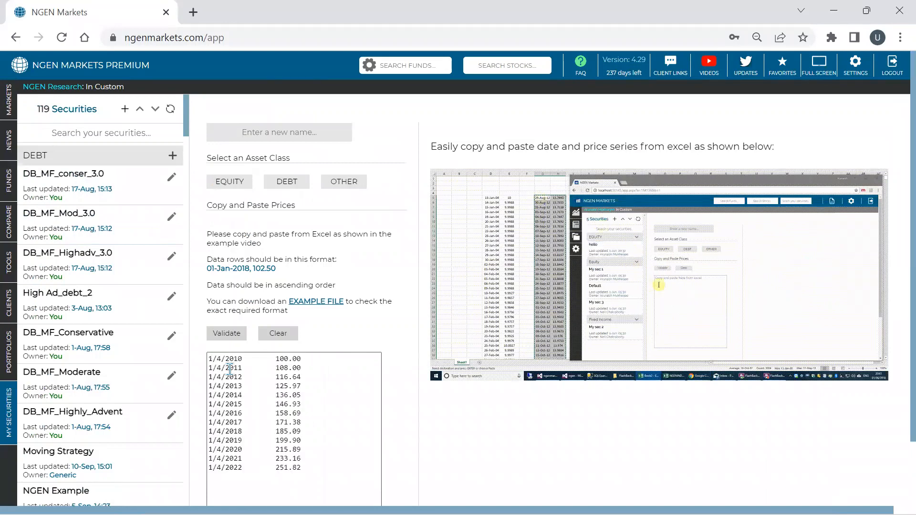
pyautogui.scroll(-2, 230, 368)
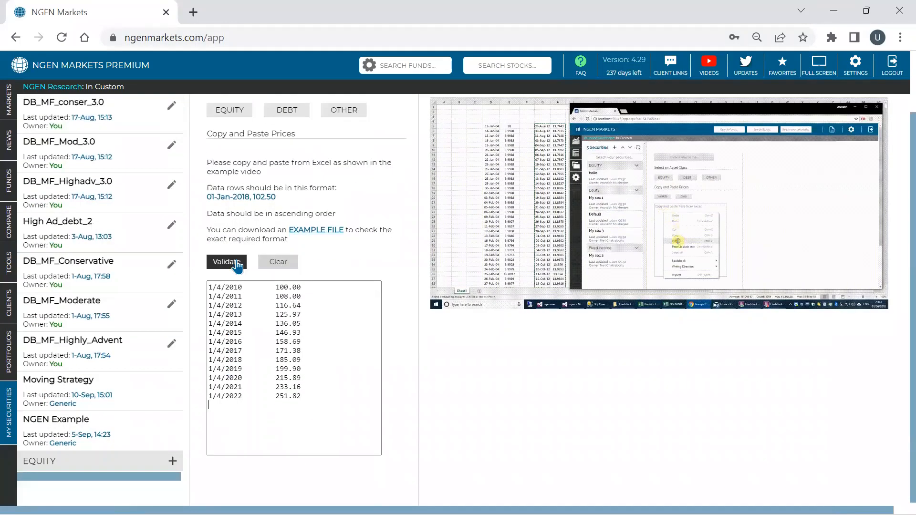
pyautogui.click(226, 262)
pyautogui.scroll(2, 524, 252)
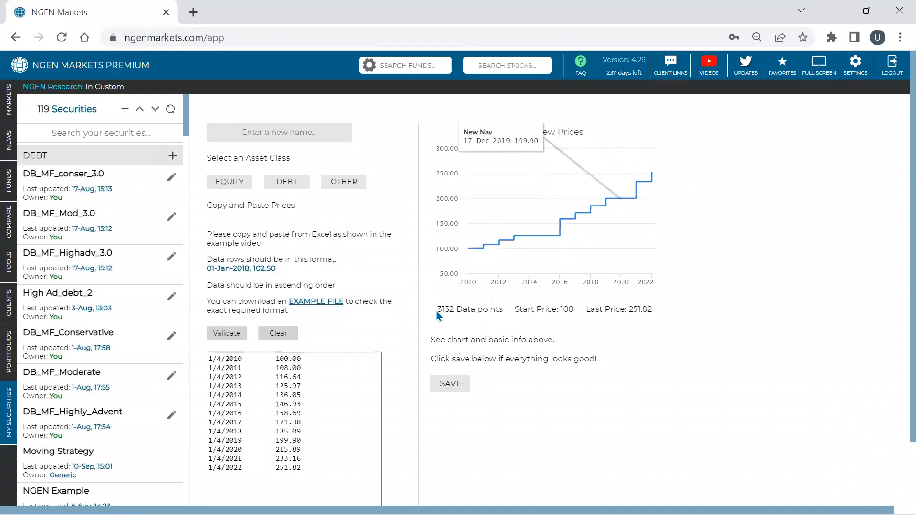
pyautogui.moveTo(437, 309); pyautogui.dragTo(452, 309)
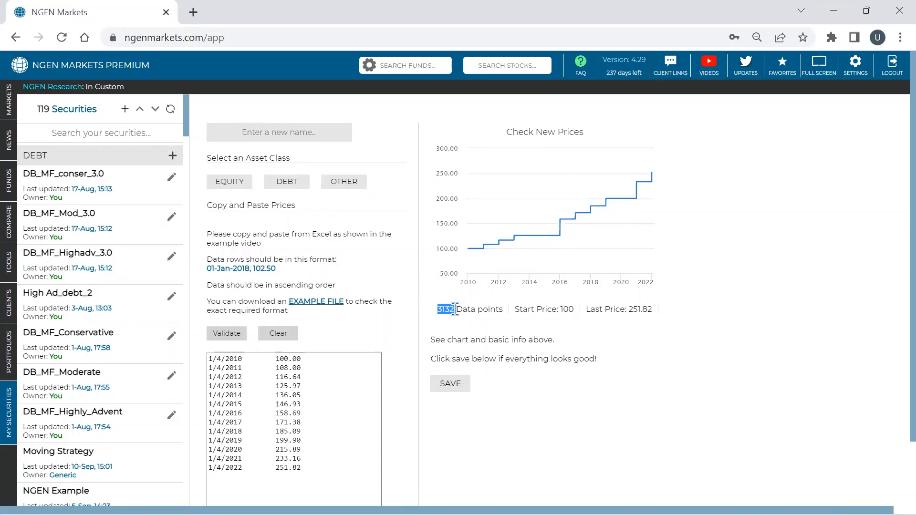
# Name the new security Test_random, assign it to the Other asset class and save it.
pyautogui.scroll(-2, 485, 337)
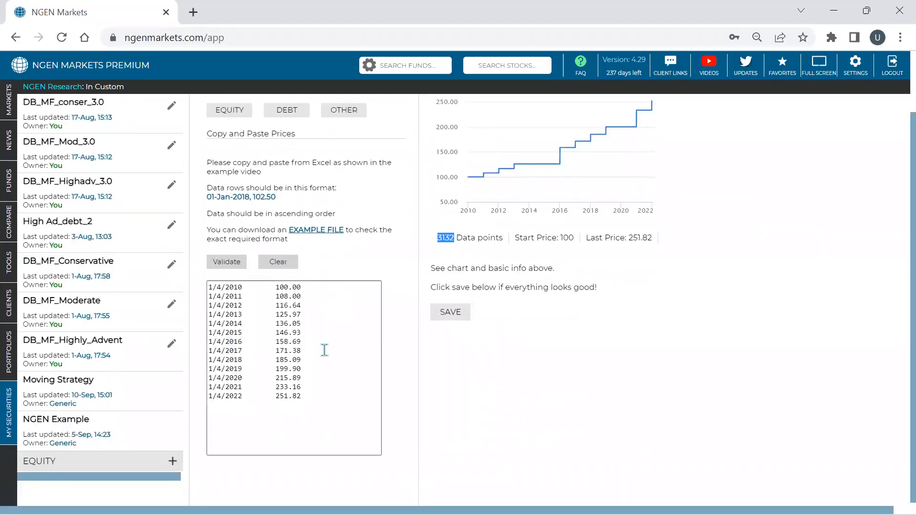
pyautogui.scroll(2, 262, 264)
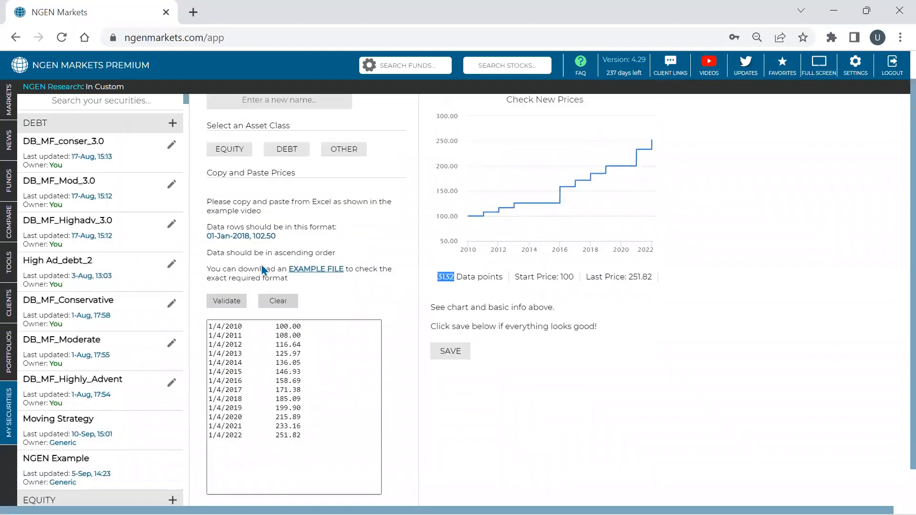
pyautogui.click(262, 128)
pyautogui.write('TYes')
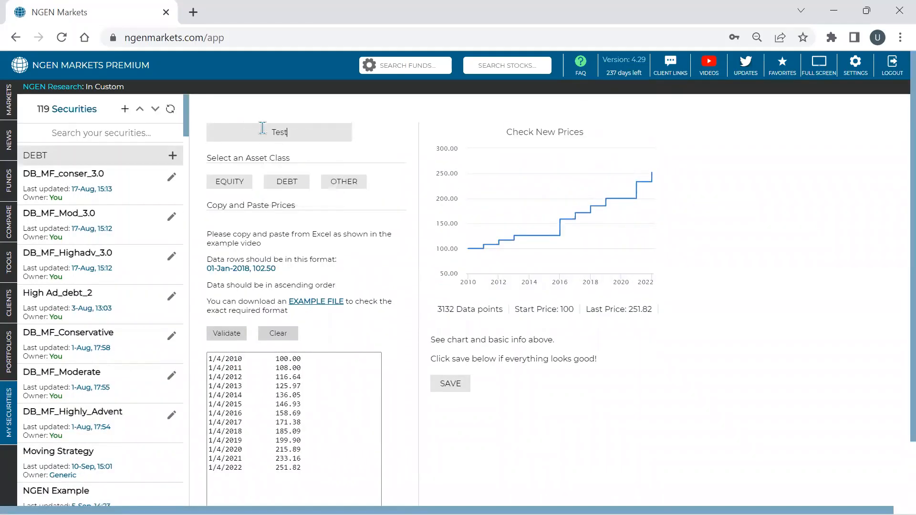
pyautogui.write('_random')
pyautogui.click(344, 185)
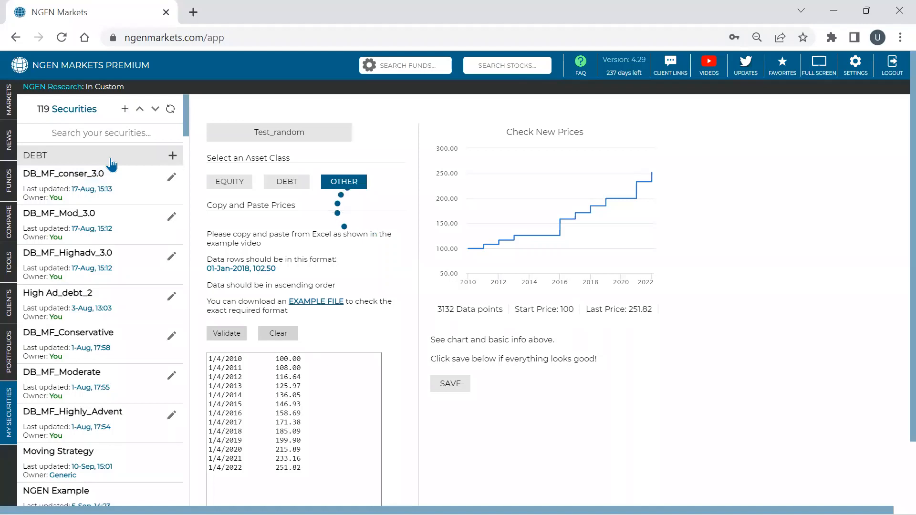
# Open Test_random from the Other group and hide the Nifty 50 line in its performance chart.
pyautogui.click(140, 110)
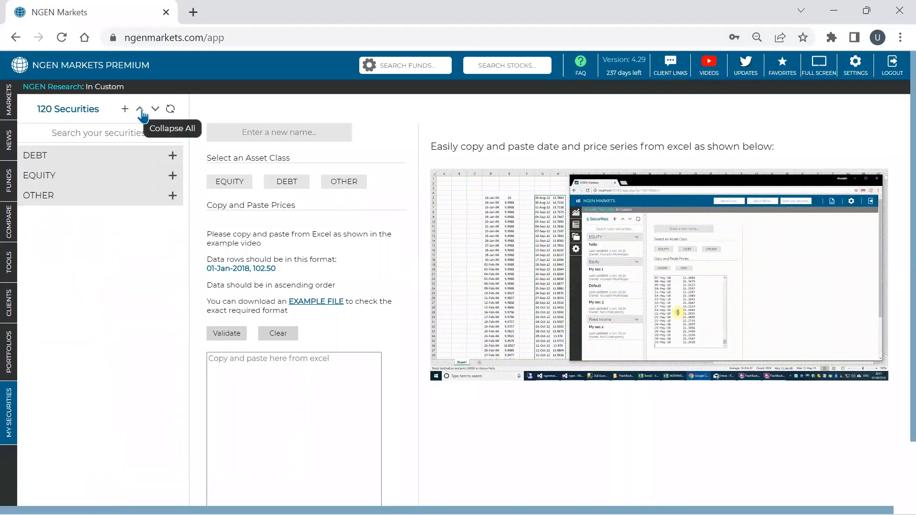
pyautogui.click(61, 202)
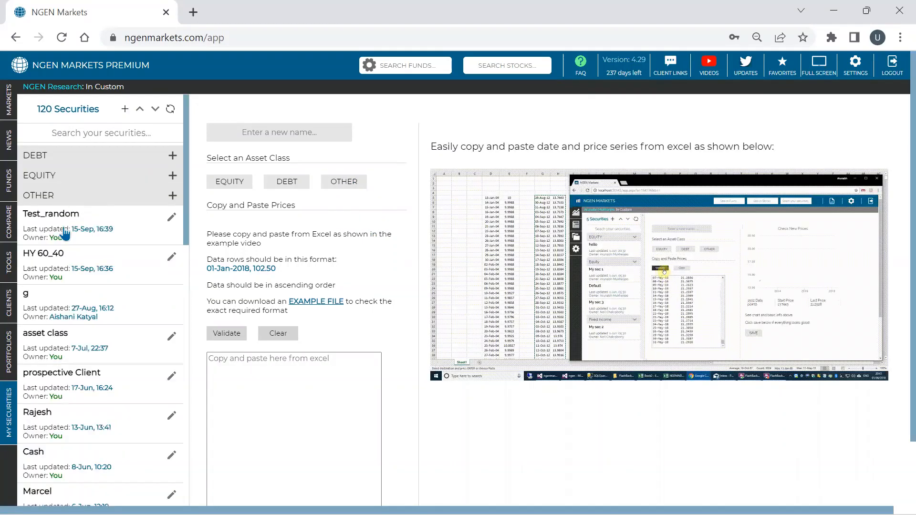
pyautogui.click(92, 221)
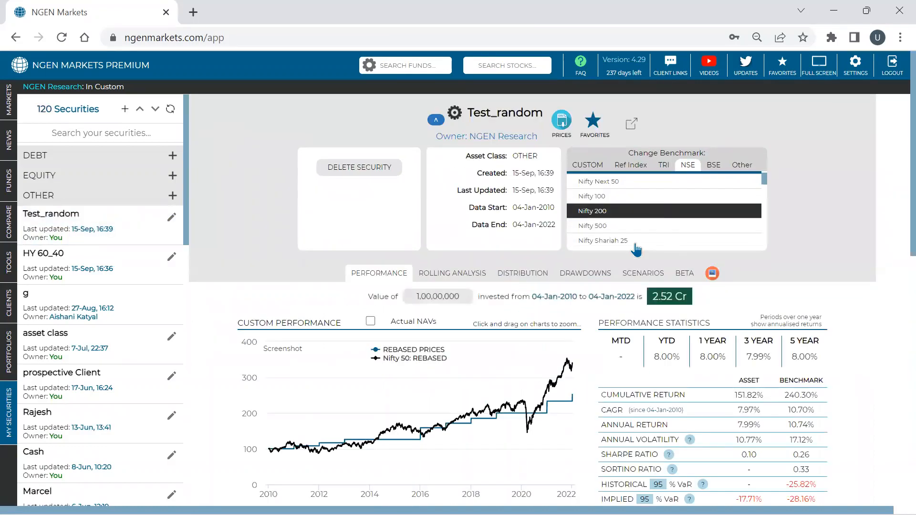
pyautogui.scroll(-3, 636, 229)
pyautogui.click(410, 358)
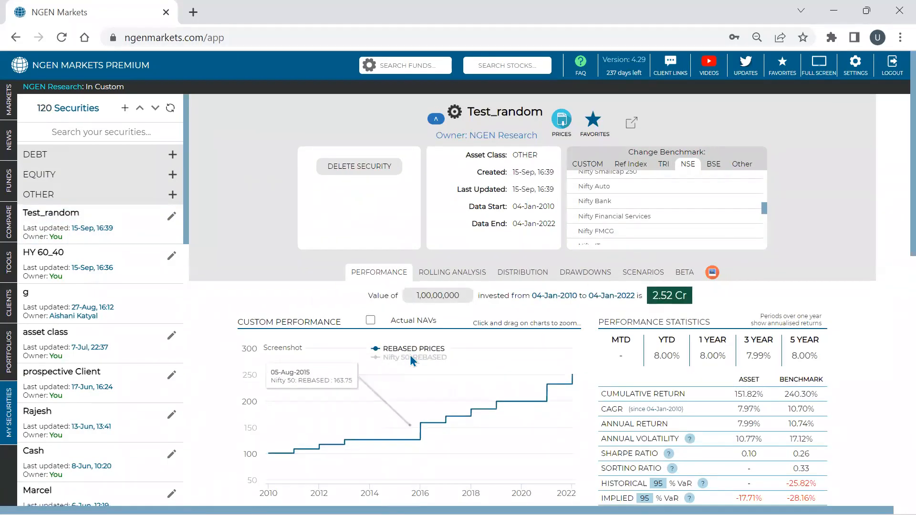
# Examine Test_random's 5-year return in the performance statistics and its monthly and yearly return charts.
pyautogui.scroll(-3, 410, 359)
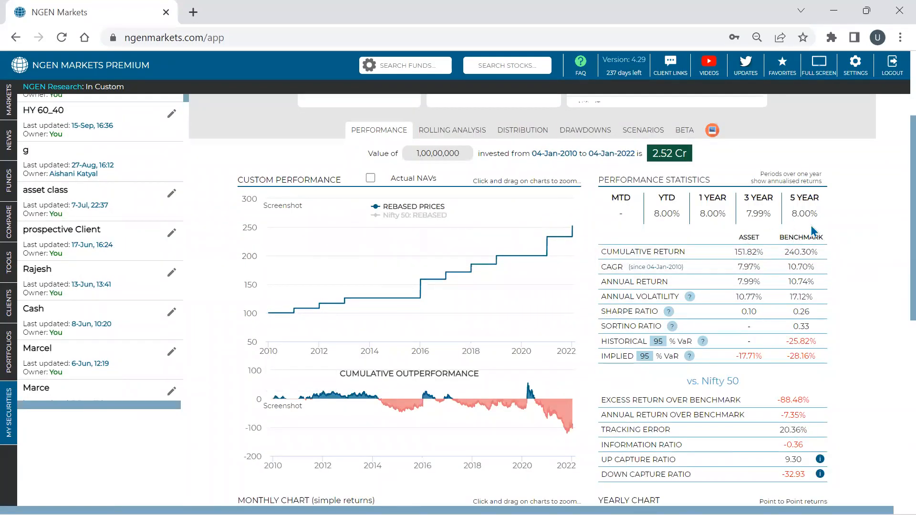
pyautogui.doubleClick(800, 215)
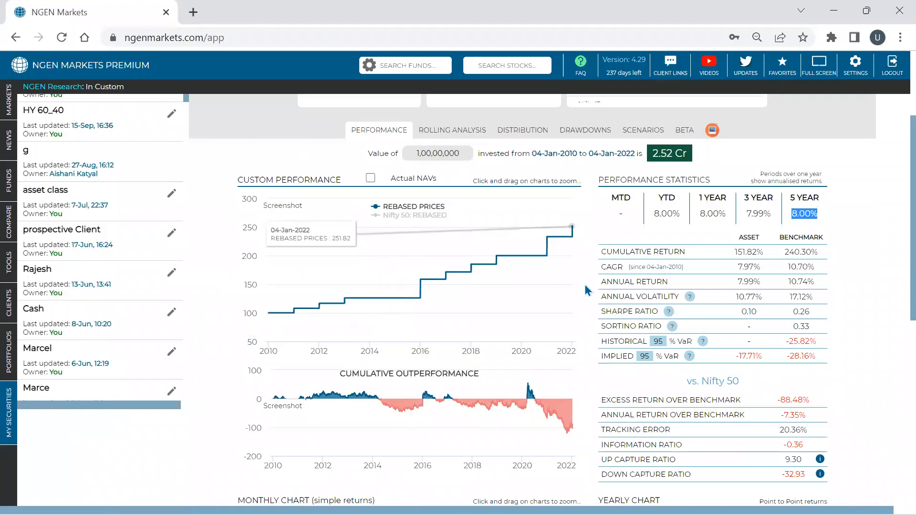
pyautogui.scroll(-5, 585, 286)
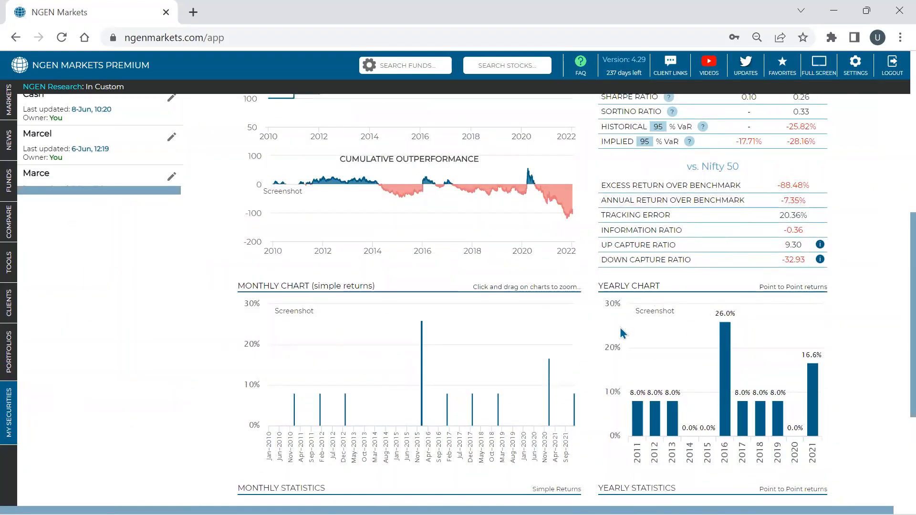
pyautogui.scroll(8, 491, 385)
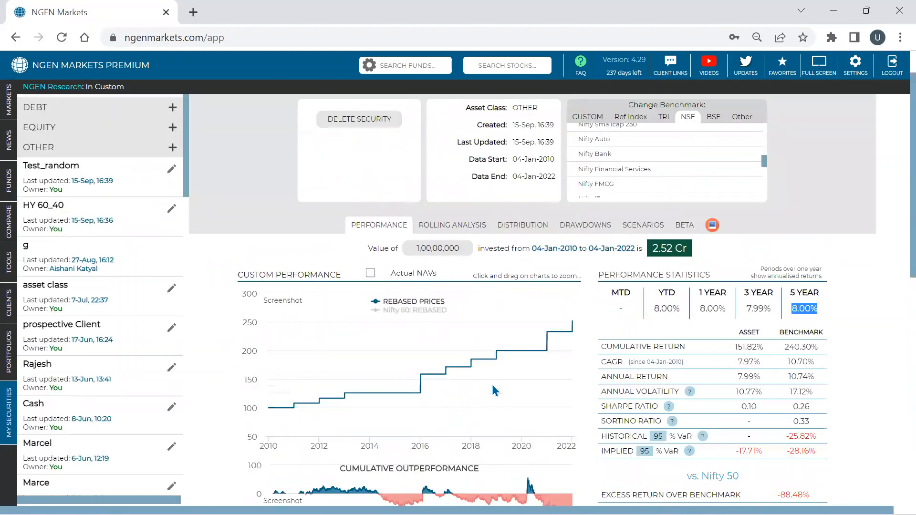
pyautogui.scroll(-4, 492, 384)
pyautogui.scroll(4, 514, 285)
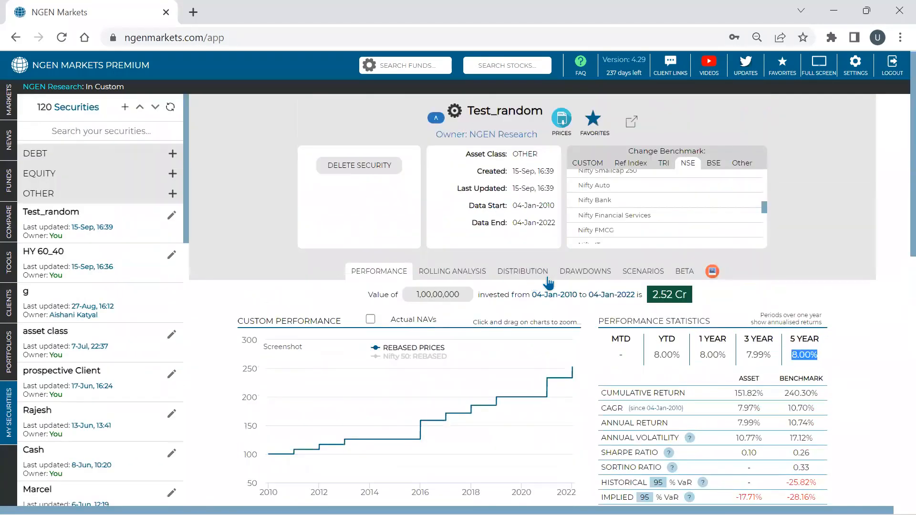
# View Test_random's rolling returns analysis and check the asset's cumulative return in its performance statistics.
pyautogui.click(457, 281)
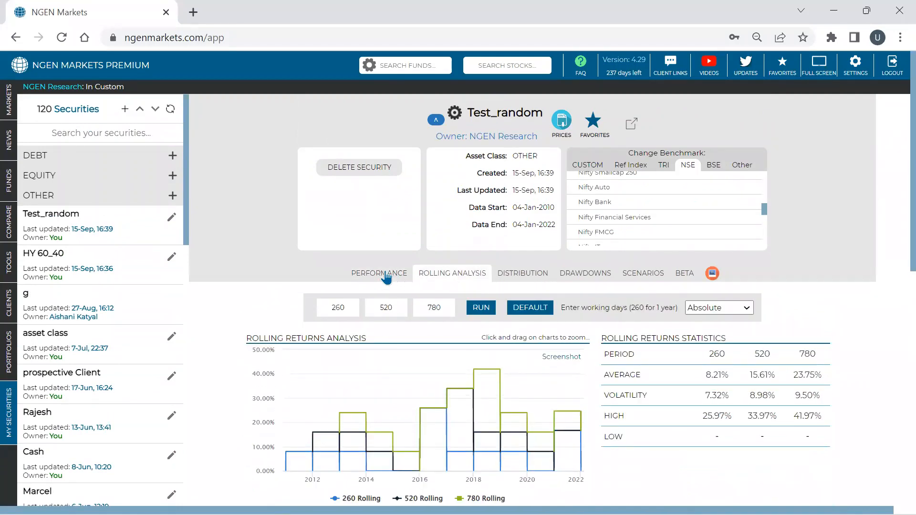
pyautogui.scroll(-2, 387, 277)
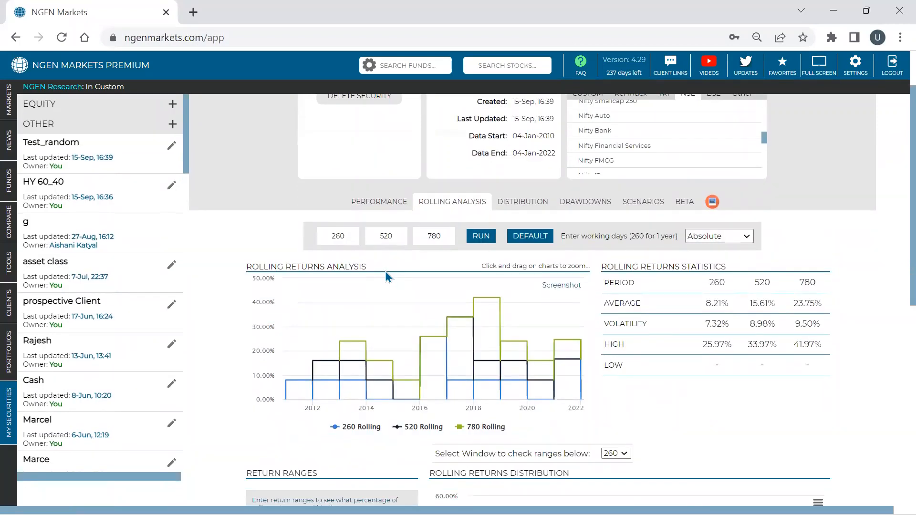
pyautogui.click(373, 209)
pyautogui.scroll(-2, 572, 229)
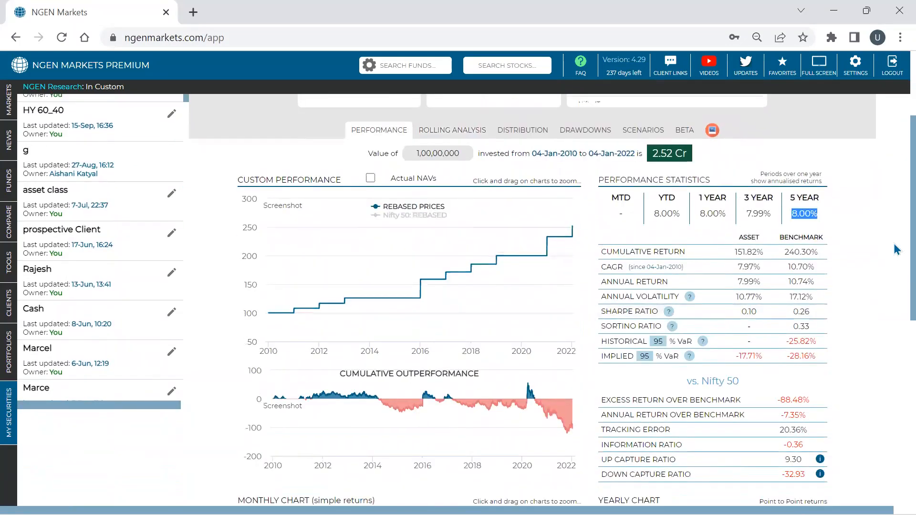
pyautogui.doubleClick(749, 252)
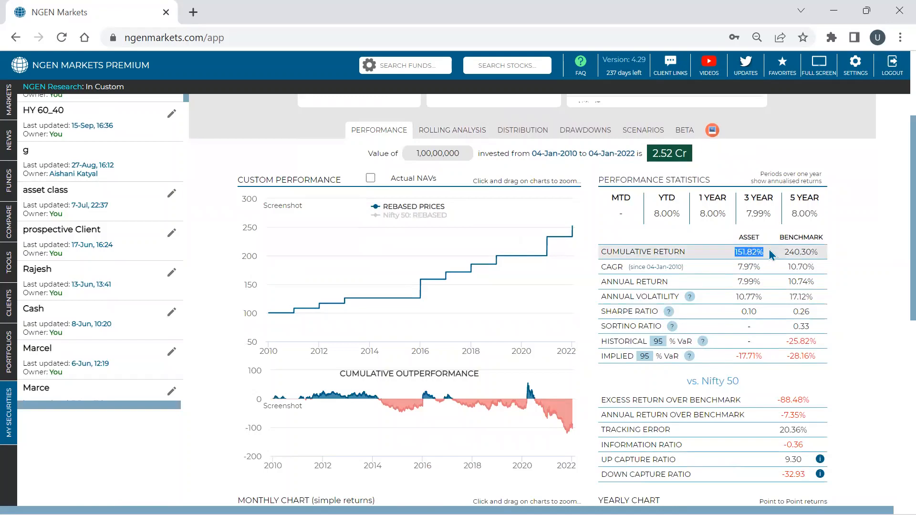
# Set Test_random's benchmark to the CCIL Bond Index from the TRI group and review its performance statistics and charts against it.
pyautogui.scroll(3, 801, 252)
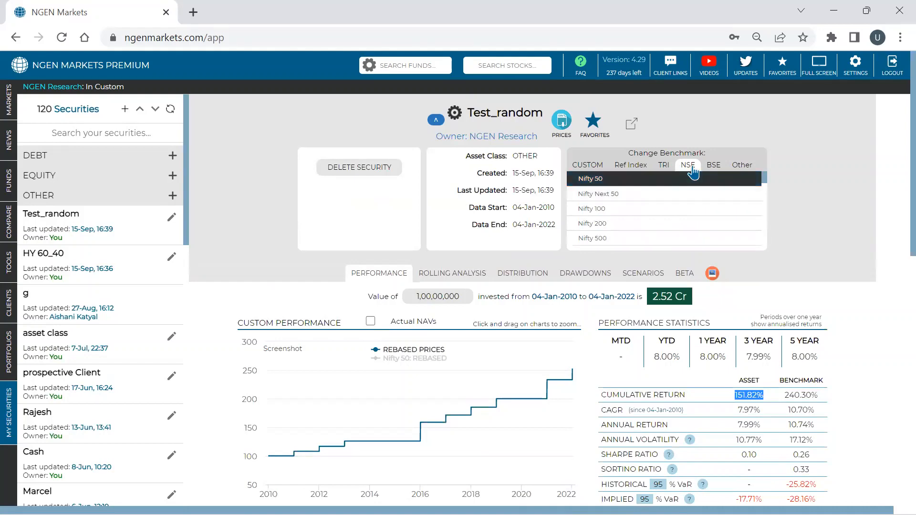
pyautogui.click(666, 167)
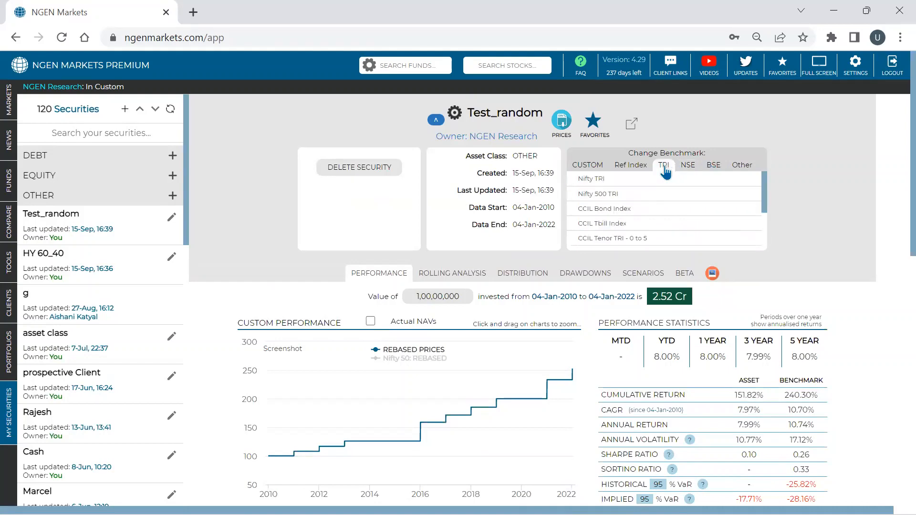
pyautogui.click(638, 207)
pyautogui.scroll(-1, 831, 340)
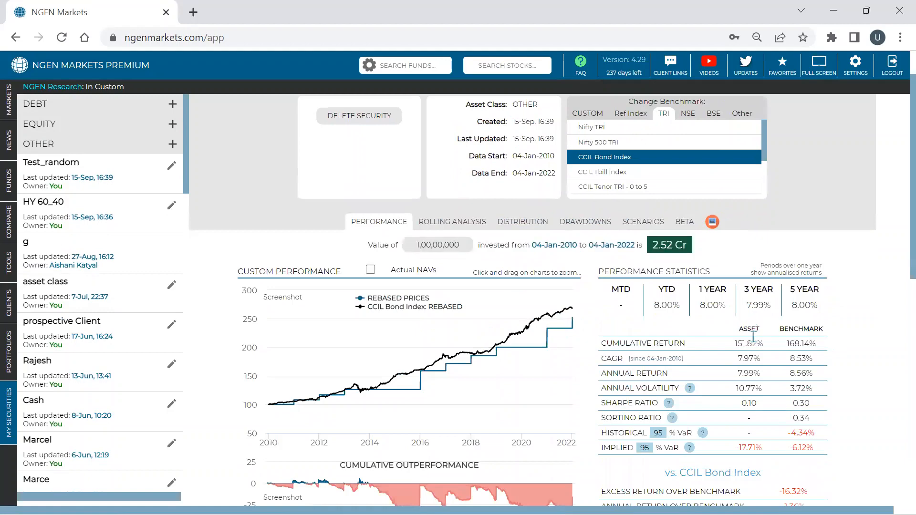
pyautogui.doubleClick(750, 340)
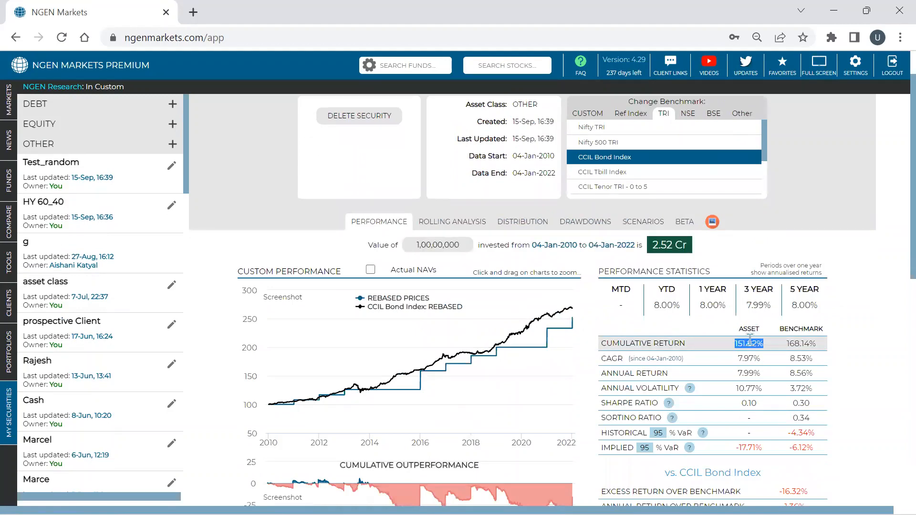
pyautogui.scroll(-8, 750, 340)
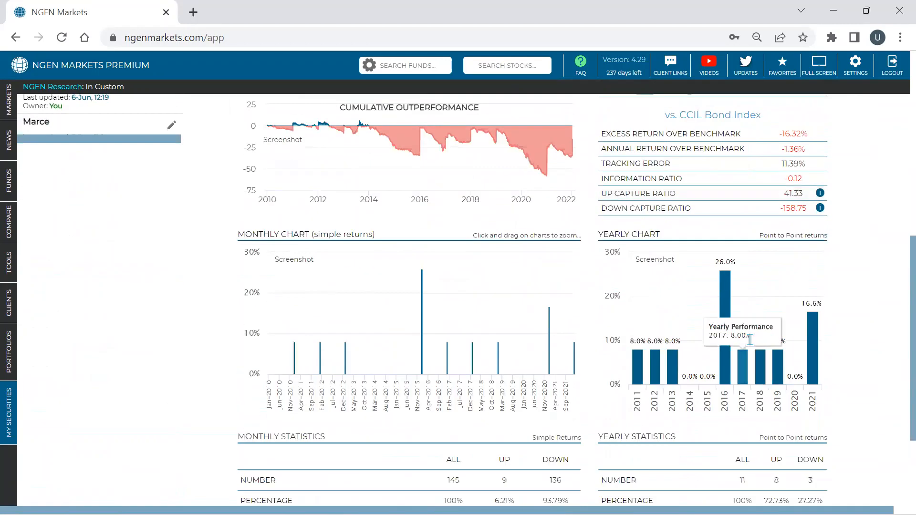
pyautogui.scroll(-3, 598, 348)
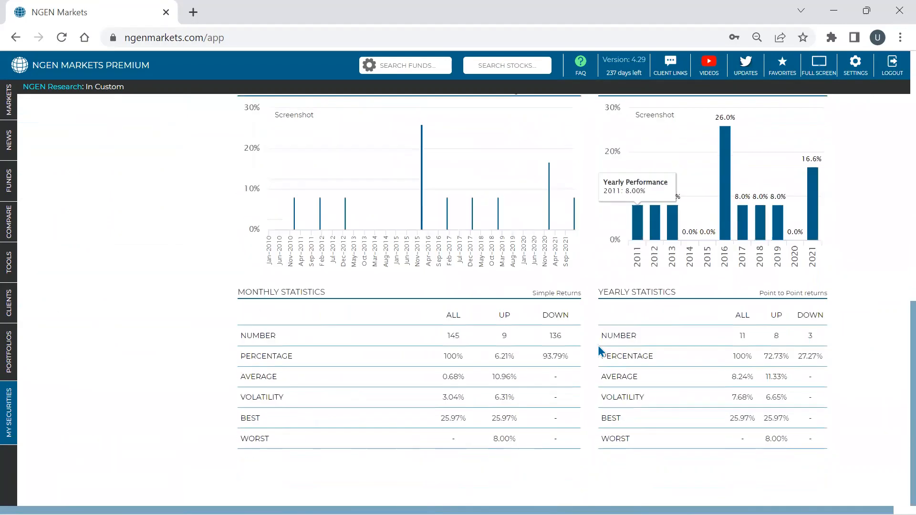
pyautogui.scroll(10, 598, 352)
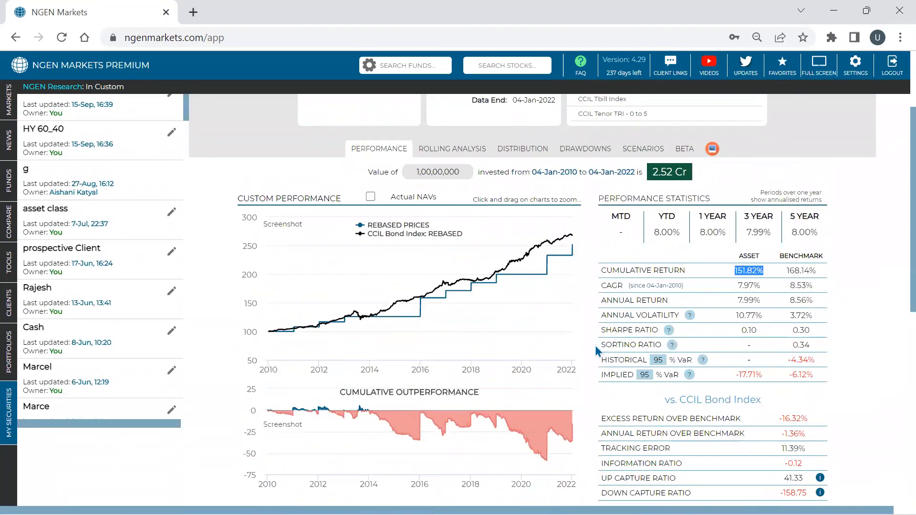
pyautogui.scroll(3, 596, 351)
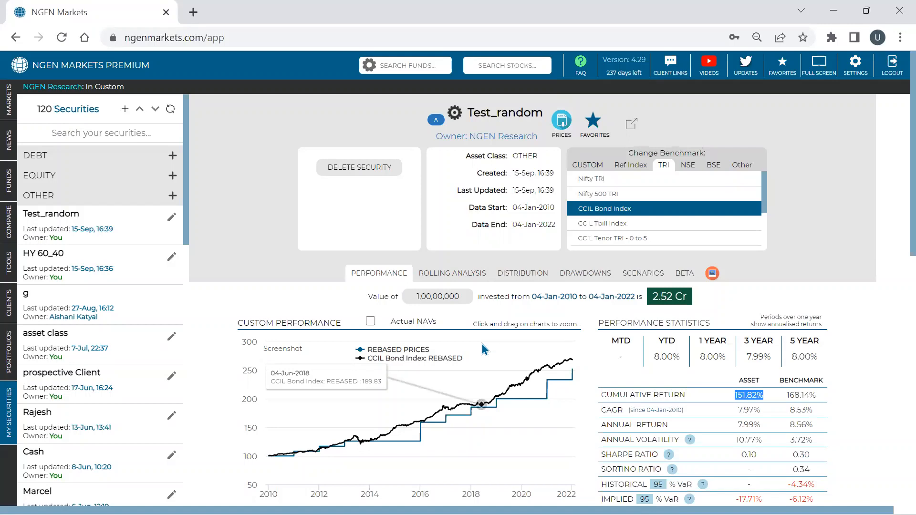
# Reopen Test_random, look through the securities in the Other group and refresh the custom securities list.
pyautogui.click(94, 230)
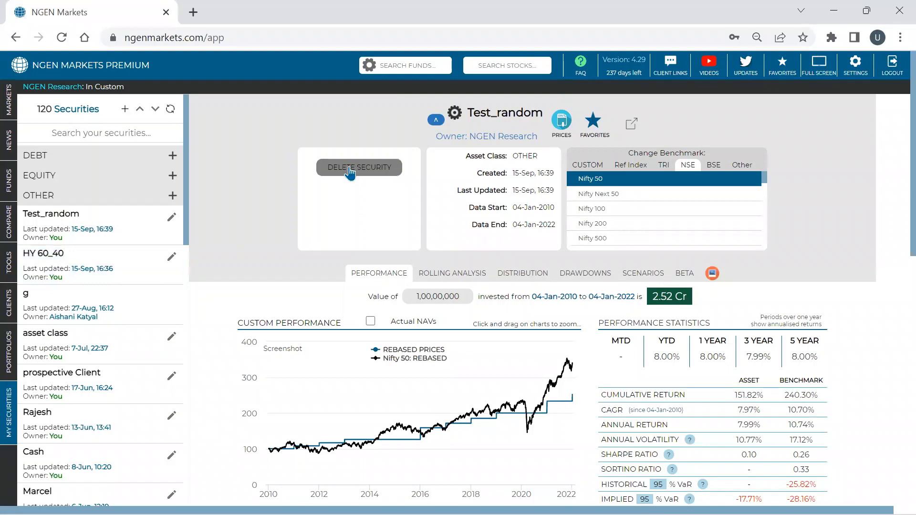
pyautogui.scroll(-20, 68, 239)
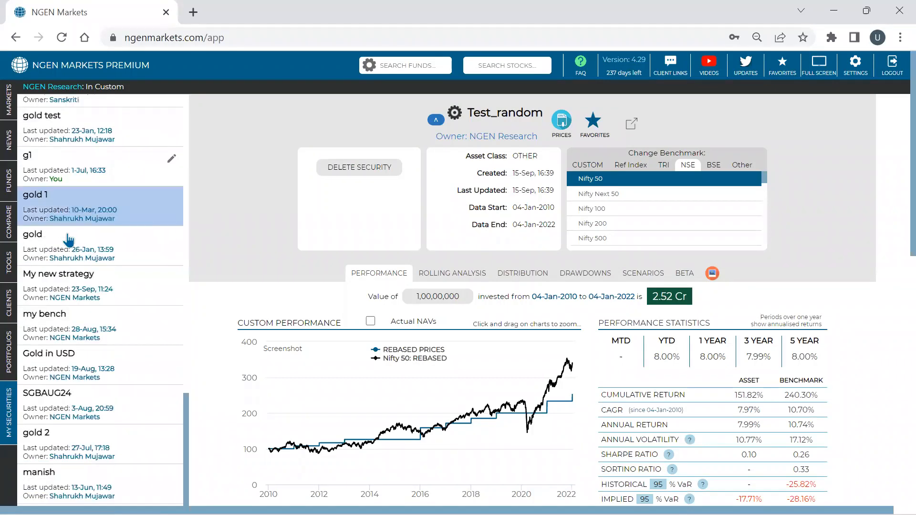
pyautogui.scroll(20, 68, 238)
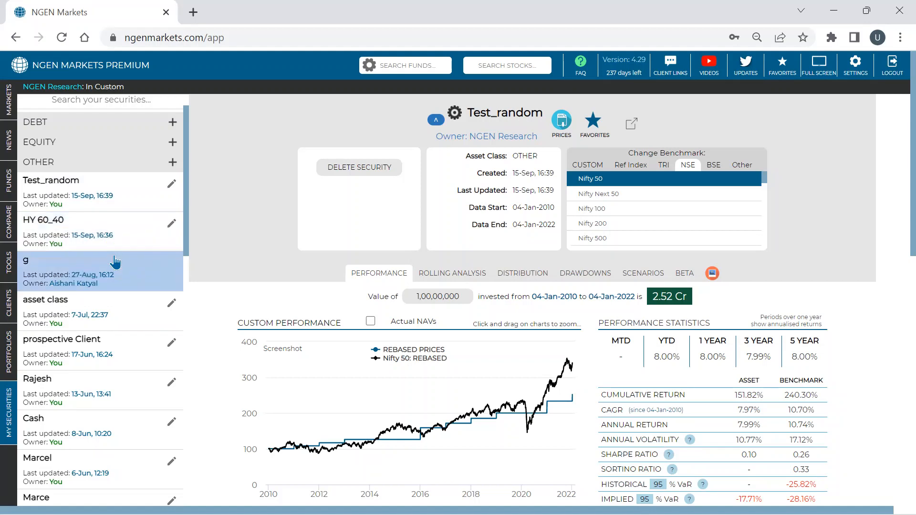
pyautogui.scroll(1, 112, 262)
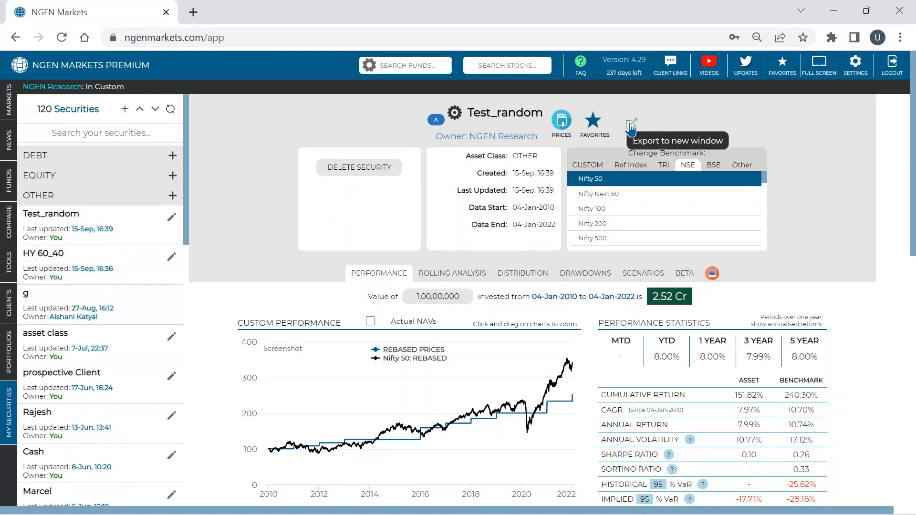
pyautogui.click(170, 112)
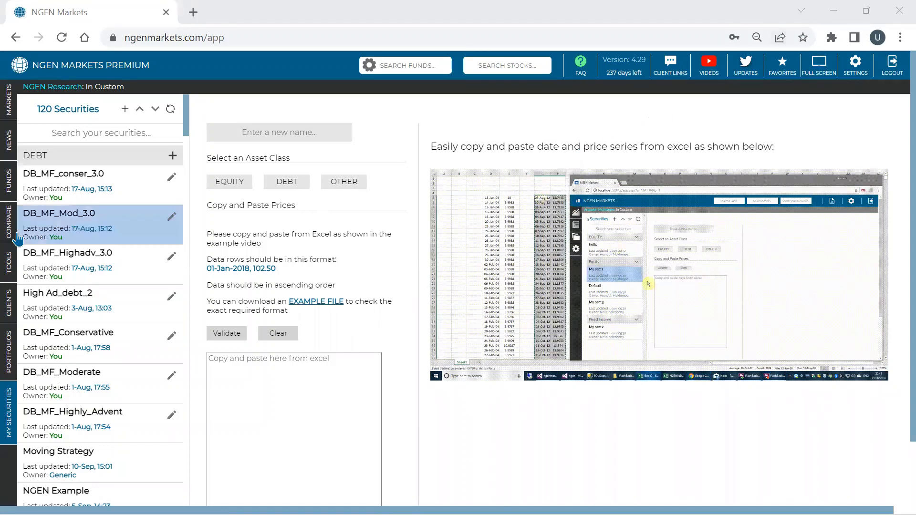
# Open Modifies Portfolio from the active portfolios and view its performance chart and statistics.
pyautogui.click(18, 329)
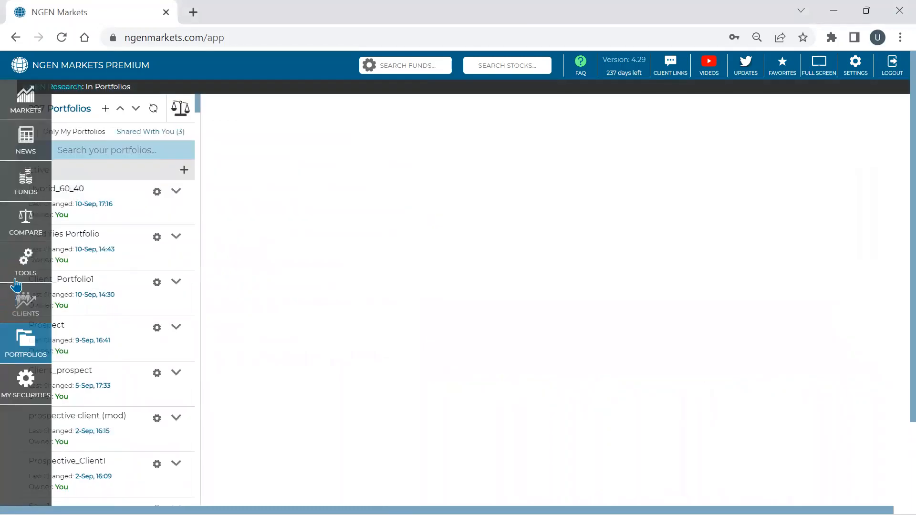
pyautogui.click(176, 236)
pyautogui.click(189, 246)
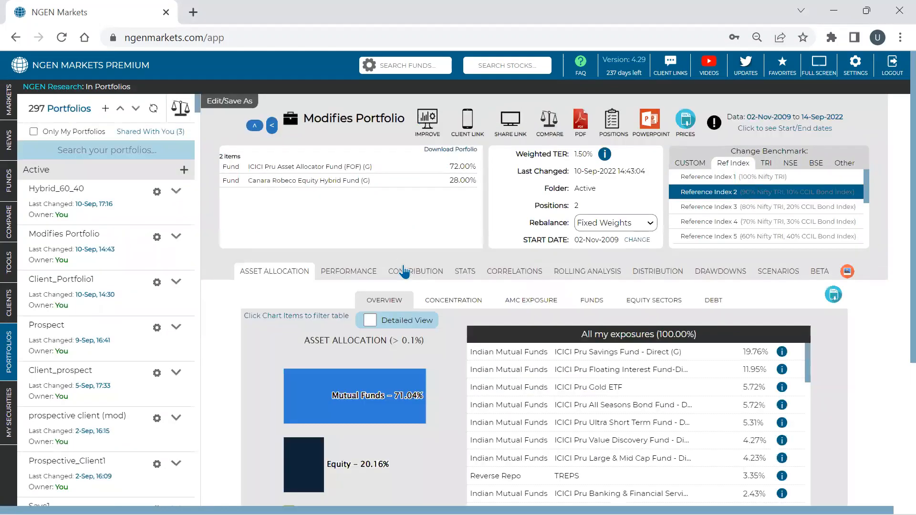
pyautogui.click(361, 277)
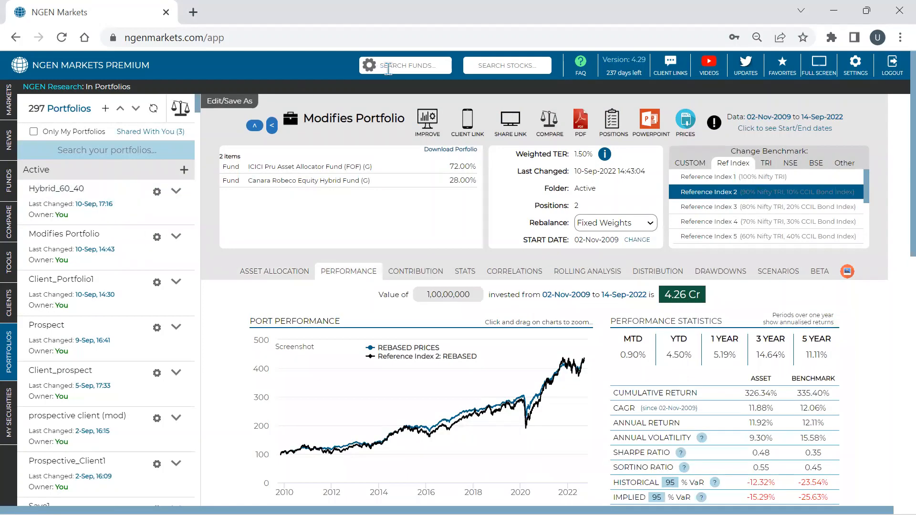
# Open the portfolio's ICICI Pru Asset Allocator Fund (FOF) (G) holding and examine its performance statistics, including the Sharpe and Sortino ratios.
pyautogui.click(318, 167)
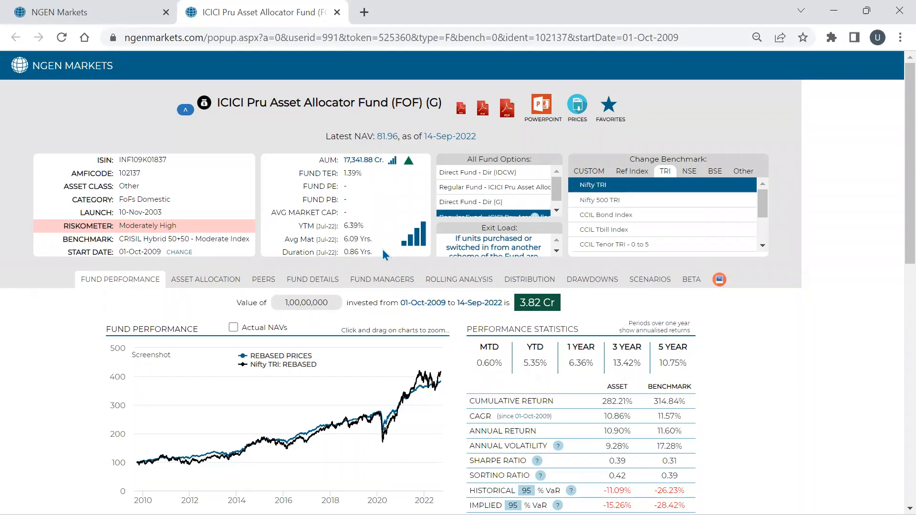
pyautogui.scroll(-2, 383, 254)
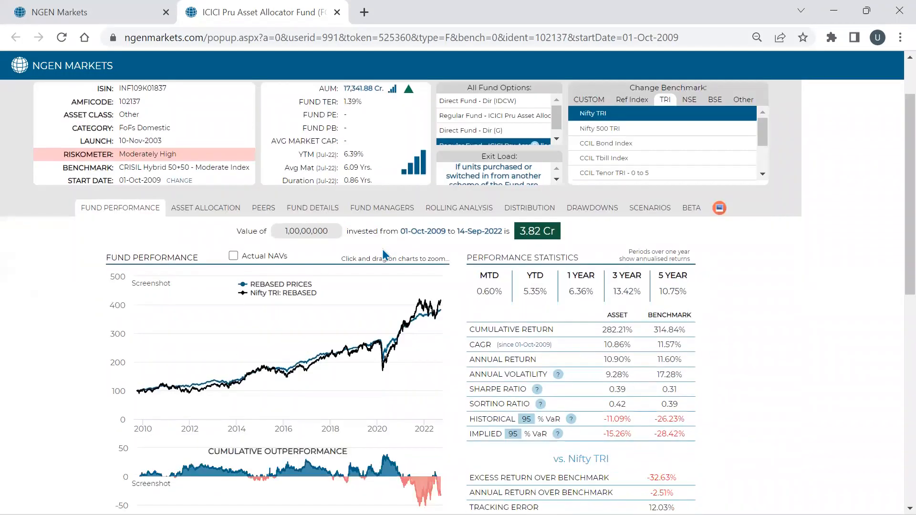
pyautogui.scroll(2, 379, 248)
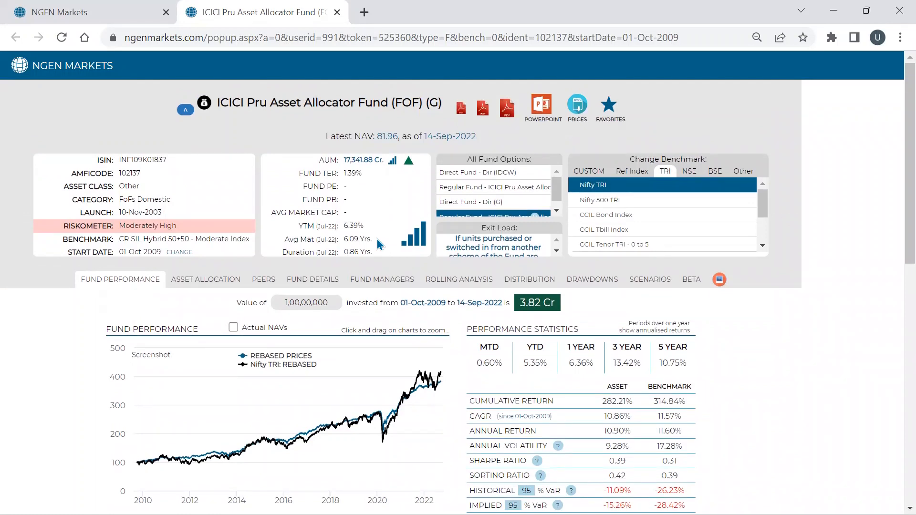
pyautogui.scroll(-2, 378, 244)
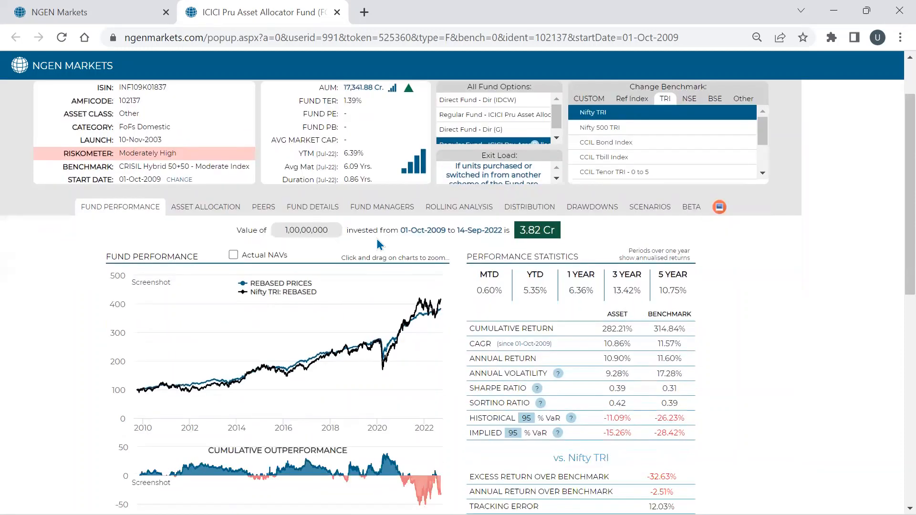
pyautogui.scroll(-1, 381, 334)
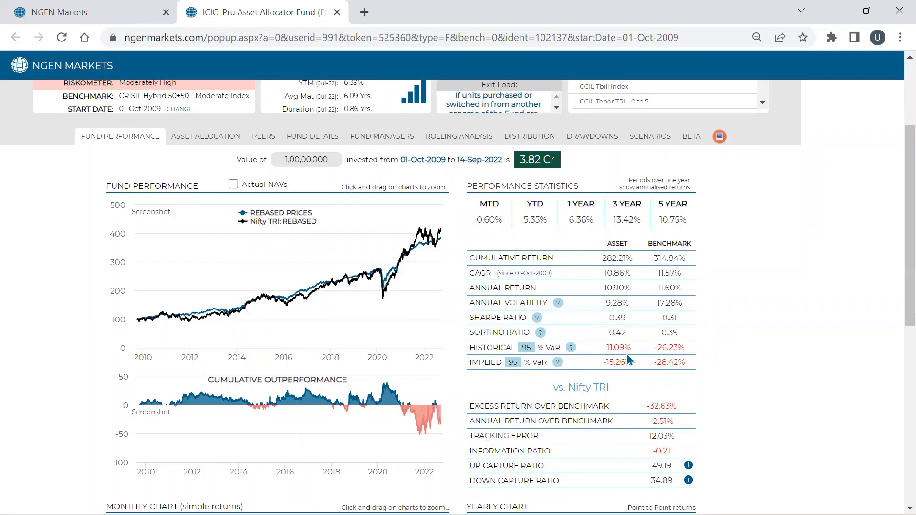
pyautogui.scroll(-1, 627, 361)
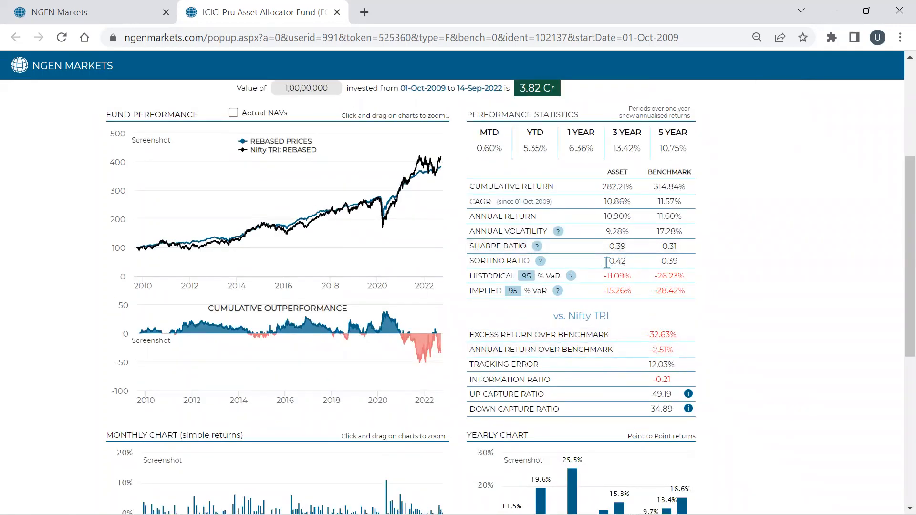
pyautogui.scroll(1, 617, 266)
pyautogui.scroll(2, 617, 266)
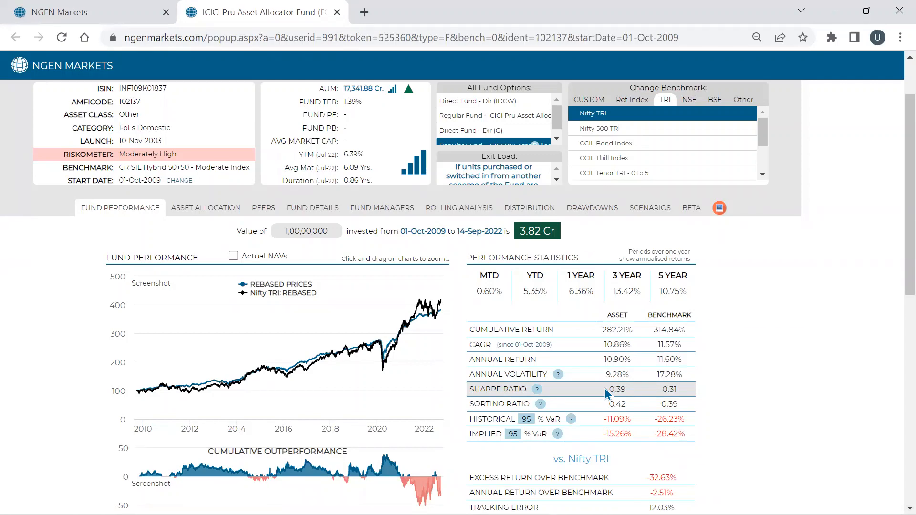
# Return to the main NGEN Markets page and check India's 10-year government bond yield in the market overview's economic data.
pyautogui.click(42, 17)
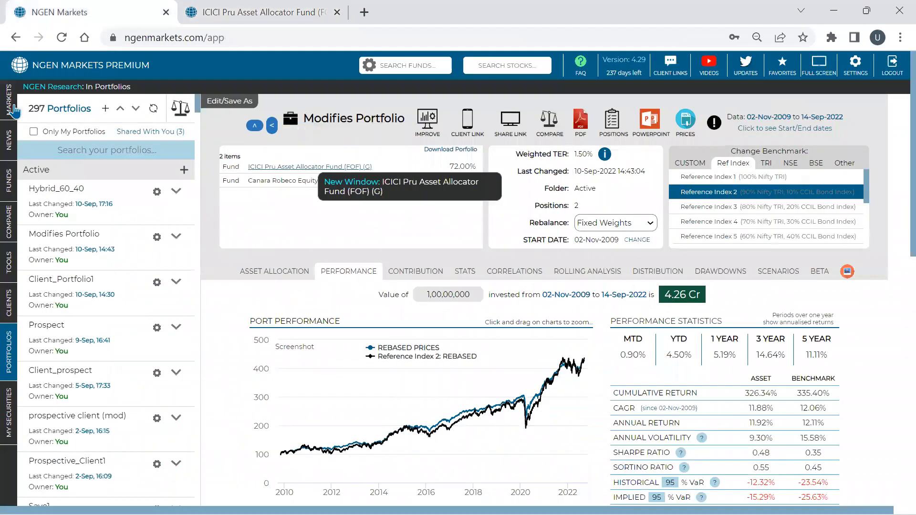
pyautogui.click(14, 110)
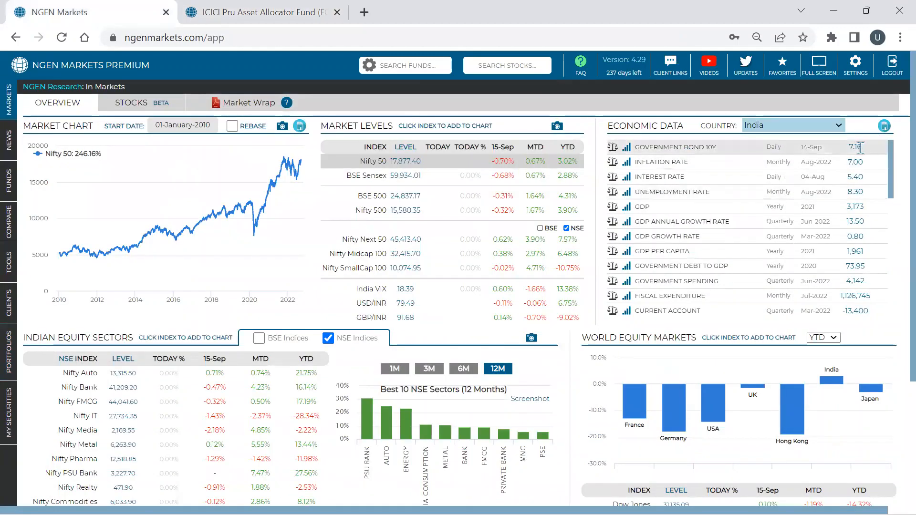
pyautogui.moveTo(859, 148); pyautogui.dragTo(849, 151)
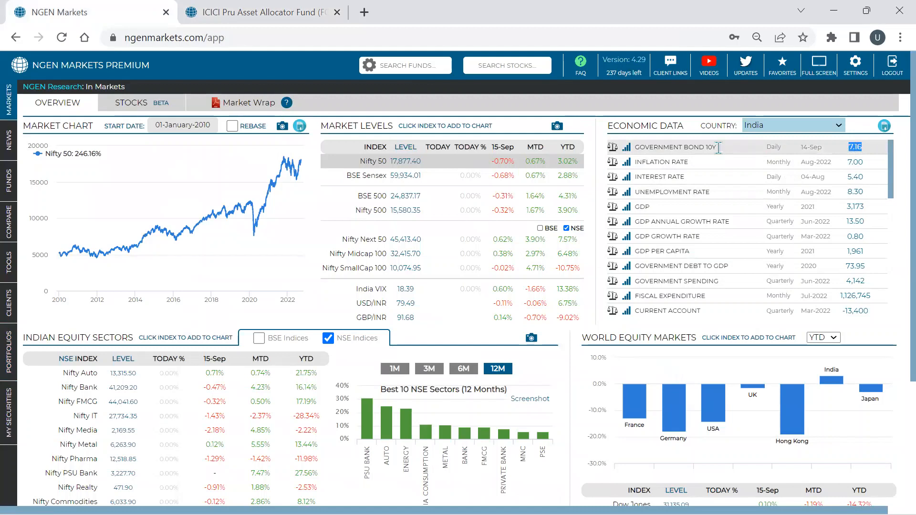
pyautogui.moveTo(717, 147); pyautogui.dragTo(633, 149)
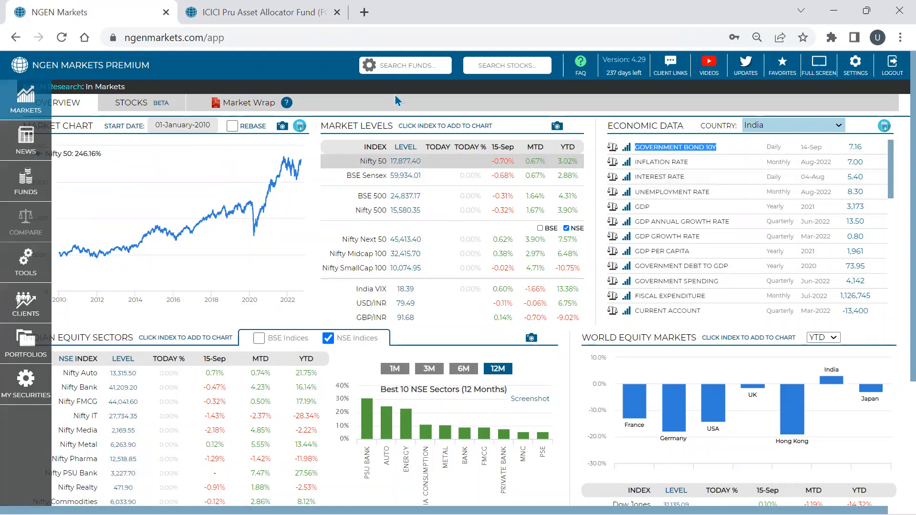
# Search the funds for "axis blu", open AXIS Bluechip Fund (G) and check its Sharpe ratio.
pyautogui.click(430, 63)
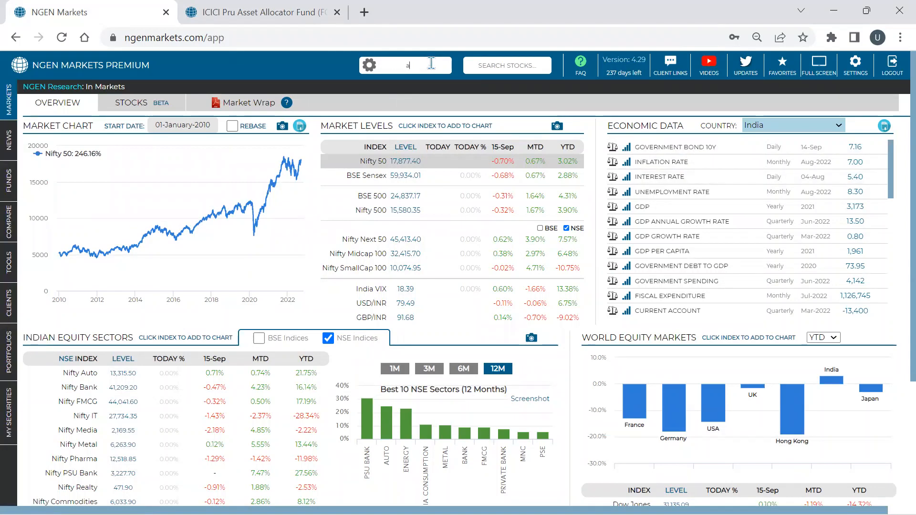
pyautogui.write('axis')
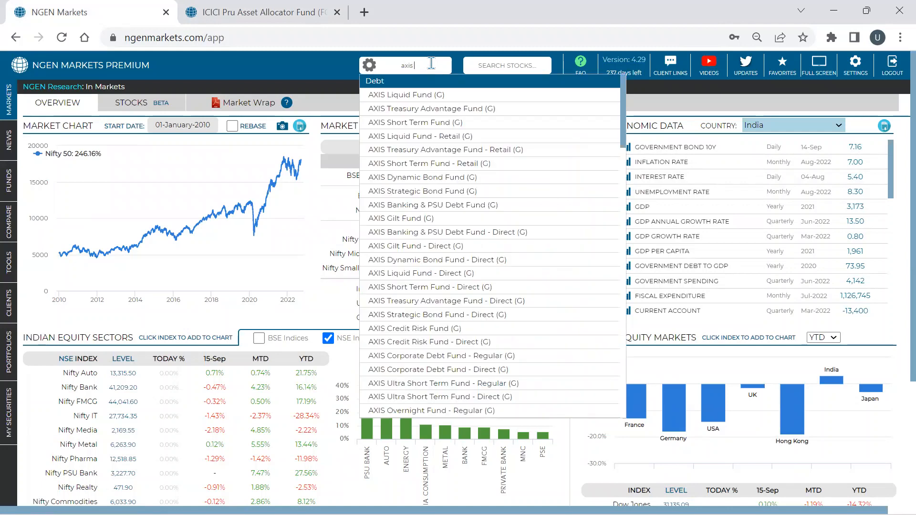
pyautogui.write(' blu')
pyautogui.click(410, 109)
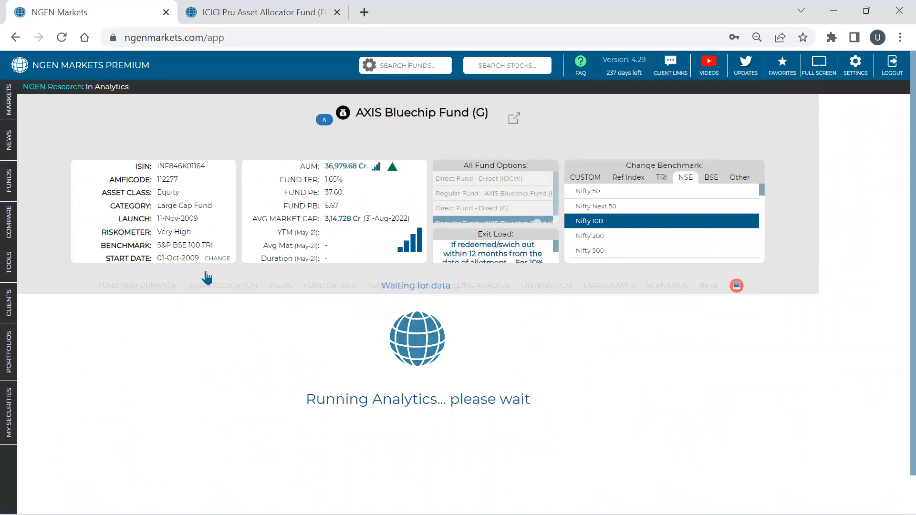
pyautogui.scroll(-1, 302, 312)
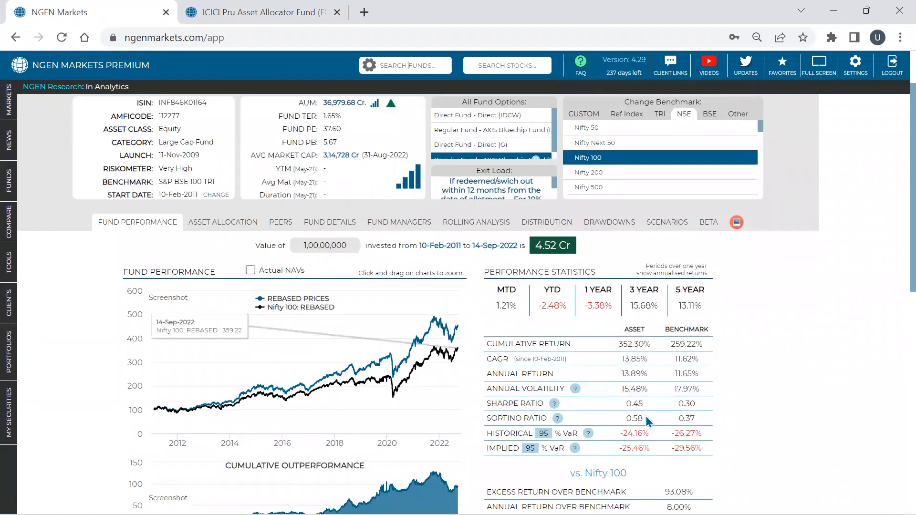
pyautogui.doubleClick(628, 405)
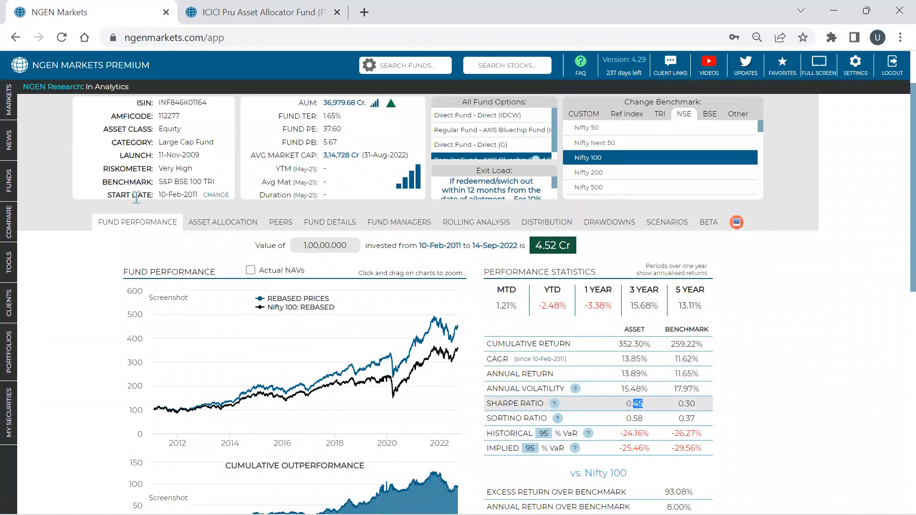
# Set AXIS Bluechip Fund's analysis start date to 1Y Ago and review its Sharpe ratio and performance charts for that period.
pyautogui.click(215, 196)
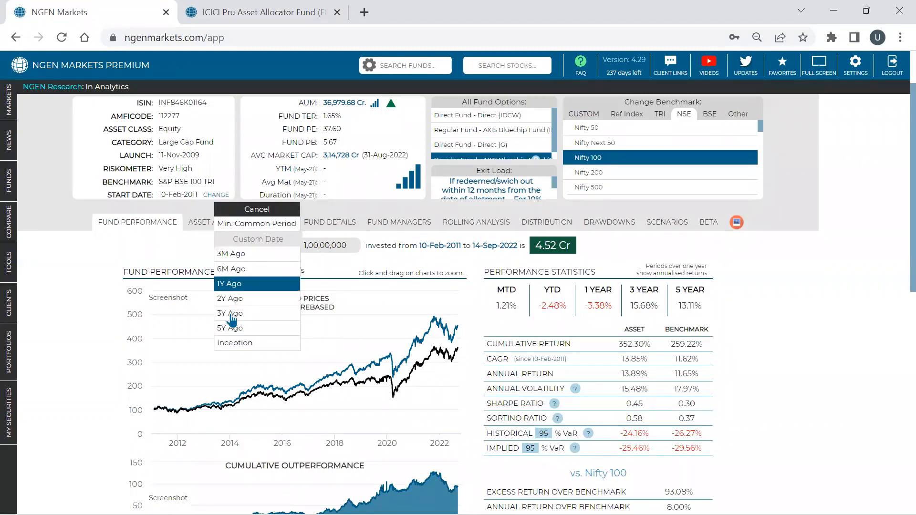
pyautogui.click(234, 285)
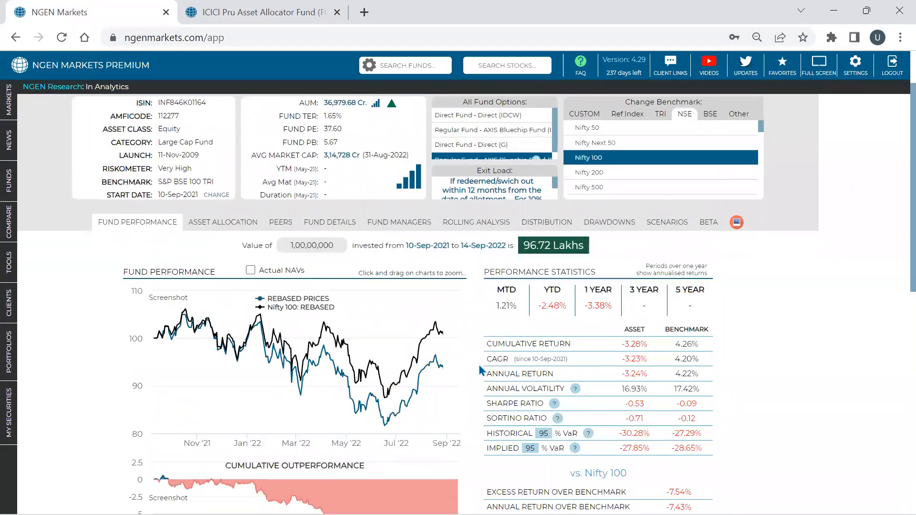
pyautogui.moveTo(624, 404); pyautogui.dragTo(645, 404)
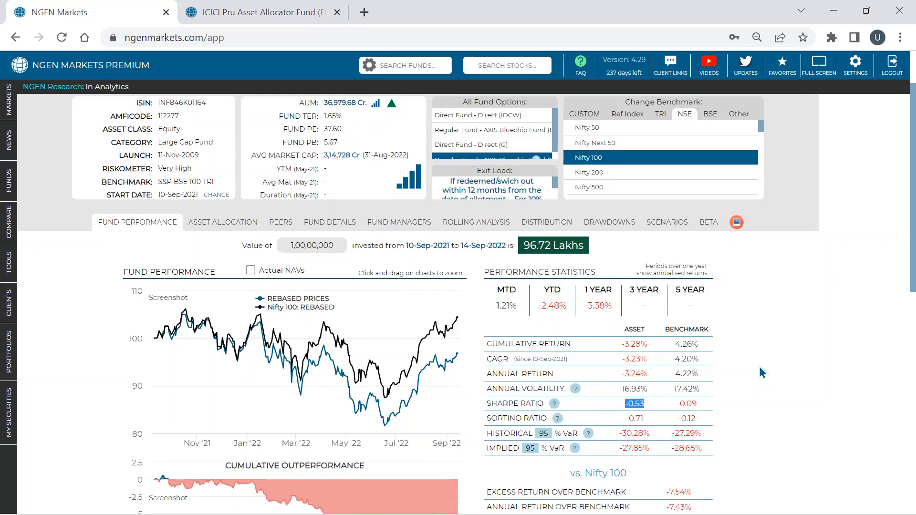
pyautogui.scroll(-1, 781, 339)
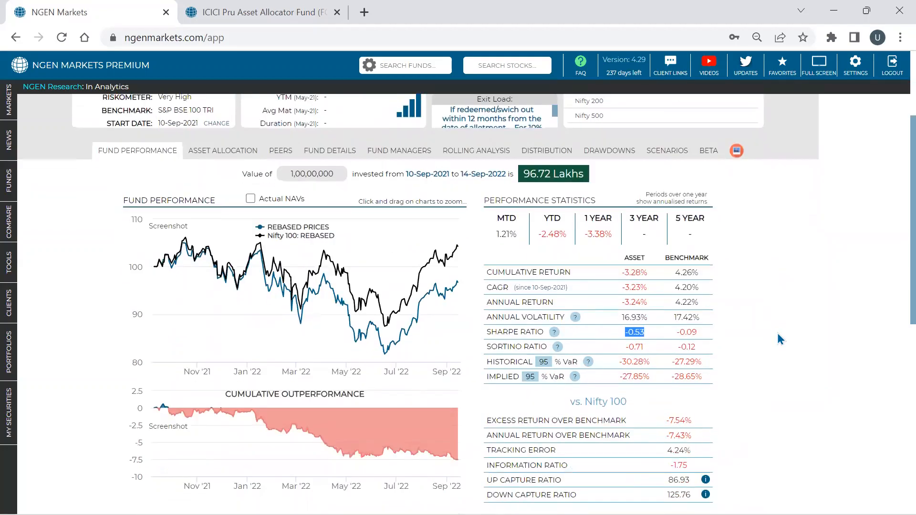
pyautogui.scroll(-3, 778, 334)
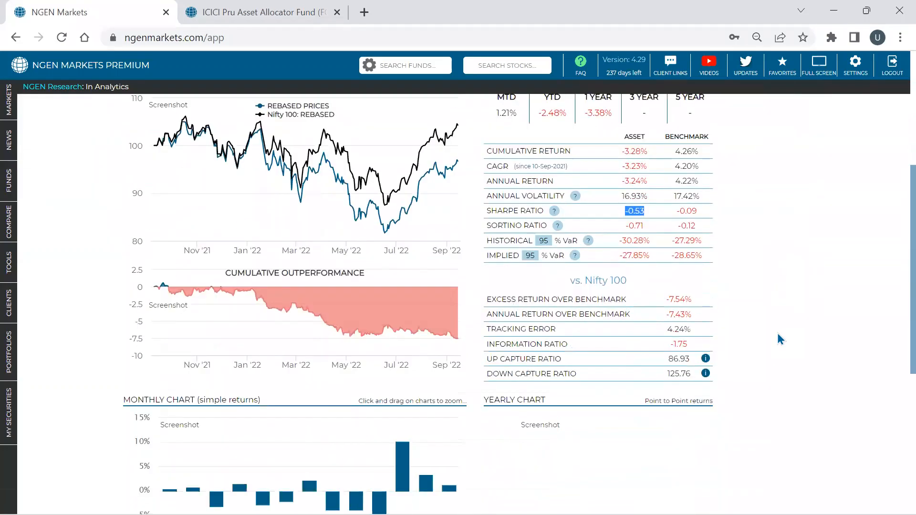
pyautogui.scroll(4, 777, 334)
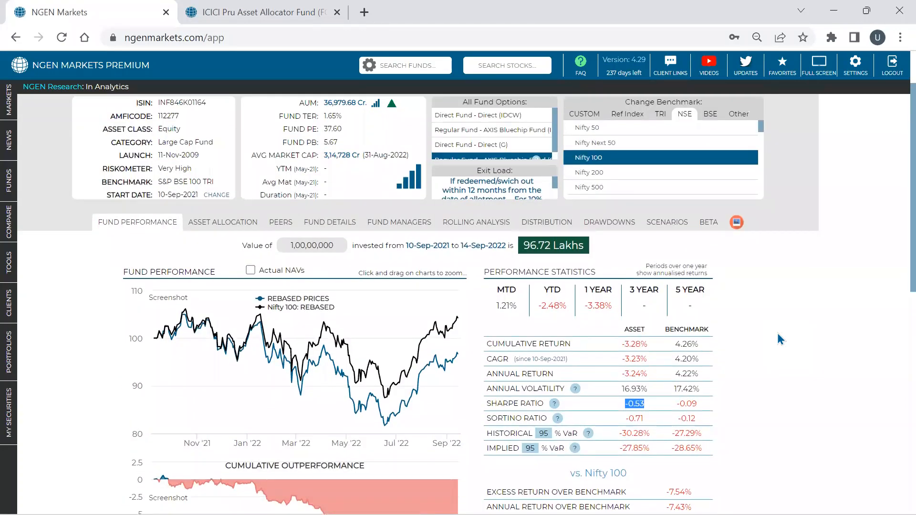
pyautogui.scroll(1, 777, 333)
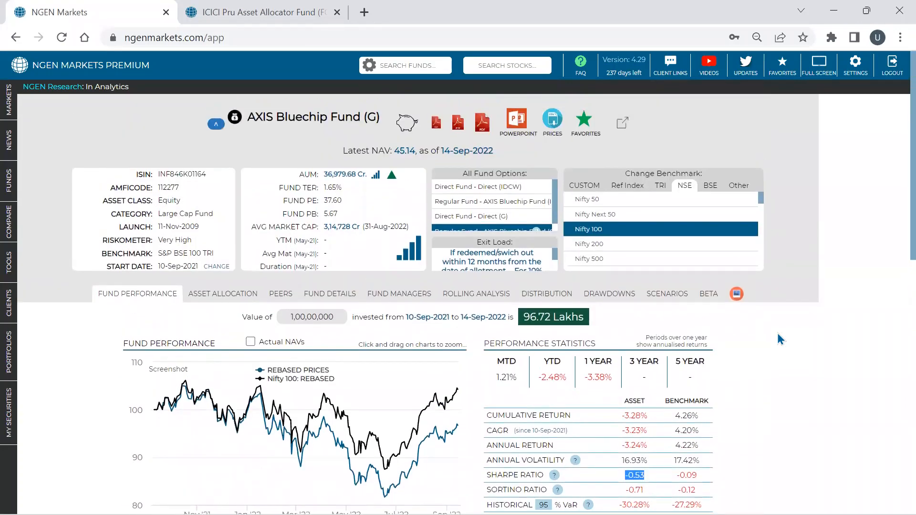
# Add USD/INR to the market overview chart with rebasing enabled and export the charted indices as CSV.
pyautogui.hotkey('ctrl', '+')
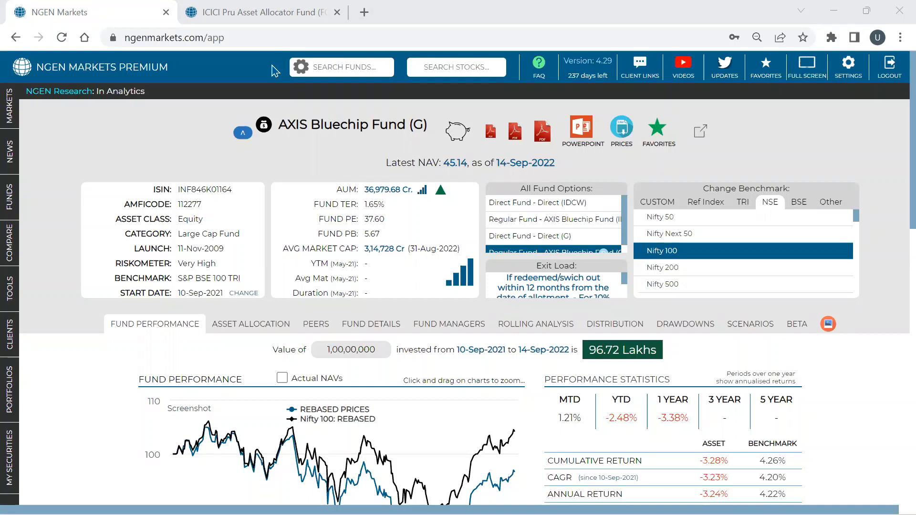
pyautogui.click(6, 103)
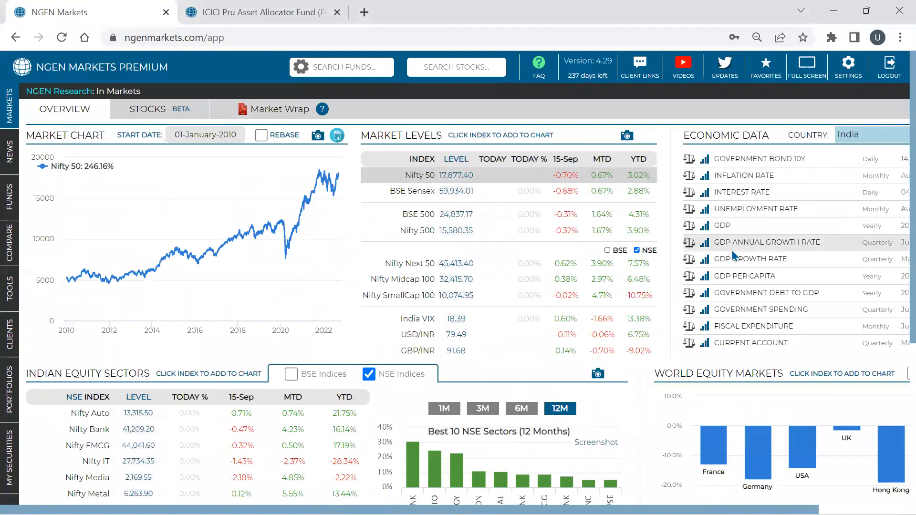
pyautogui.hotkey('ctrl', '-')
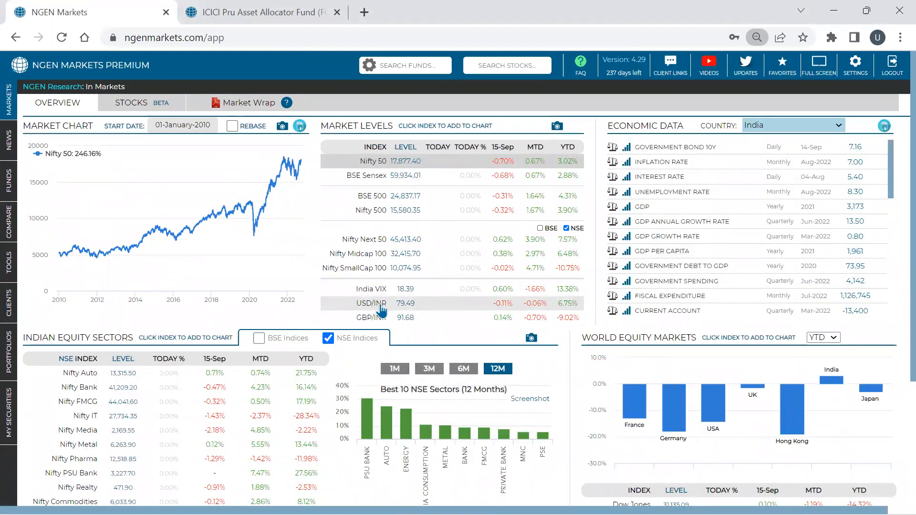
pyautogui.click(381, 307)
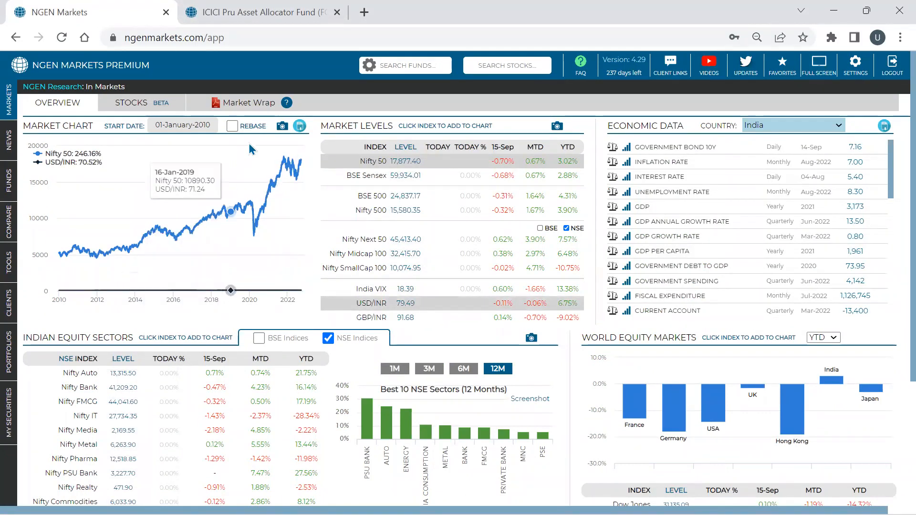
pyautogui.click(232, 126)
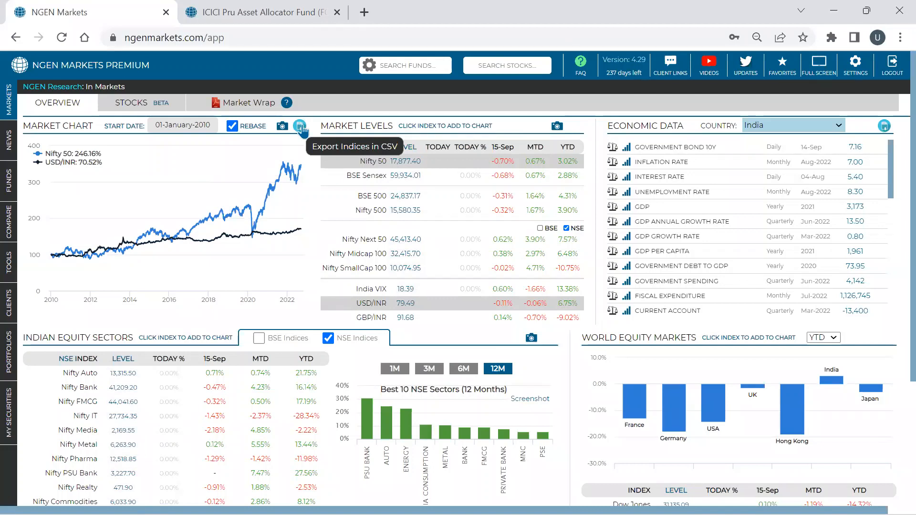
pyautogui.click(300, 127)
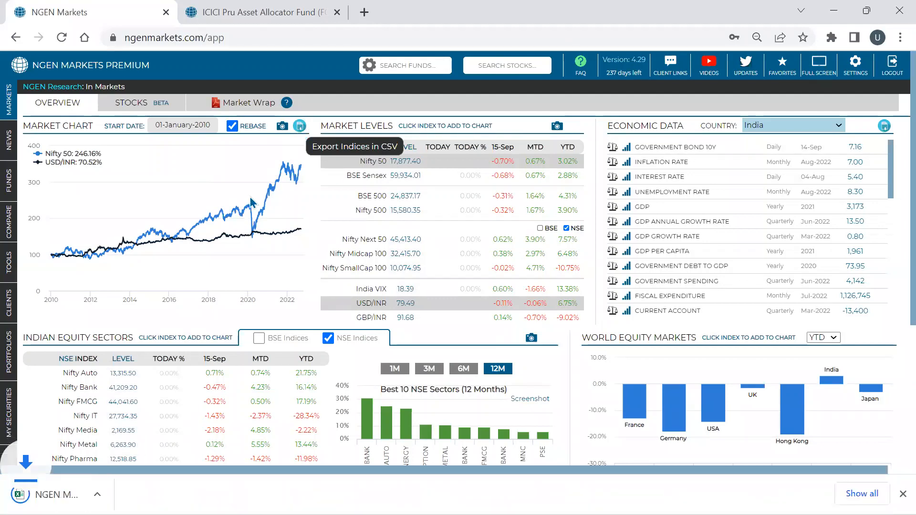
# Remove Nifty 50 from the market chart, open the exported USD/INR index data in Excel and widen column B.
pyautogui.click(402, 161)
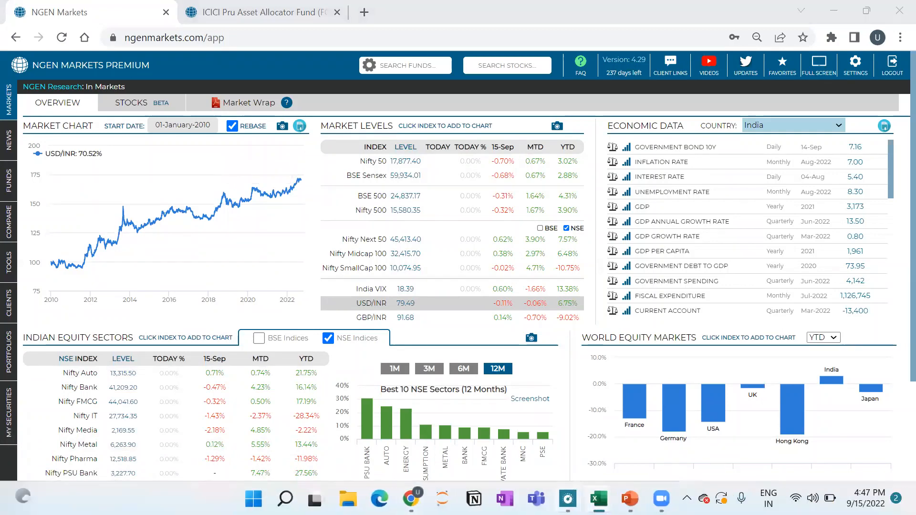
pyautogui.moveTo(567, 499)
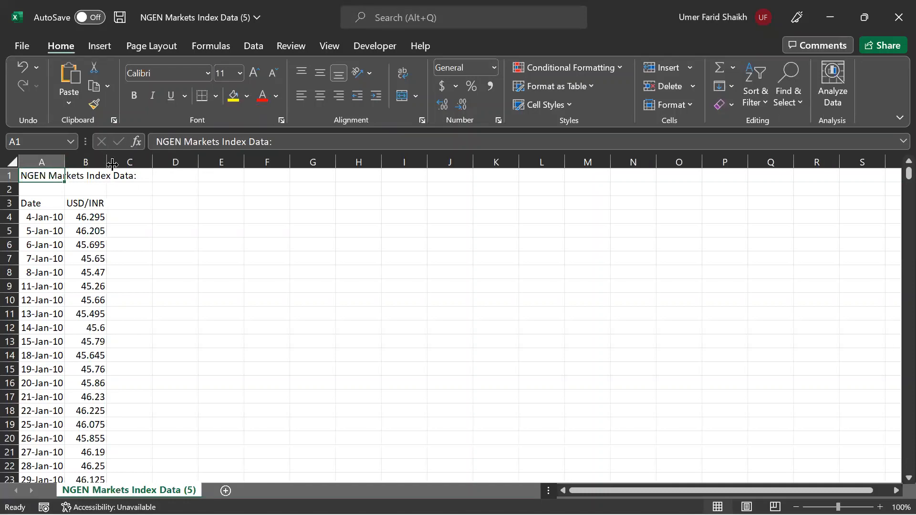
pyautogui.moveTo(111, 163); pyautogui.dragTo(175, 162)
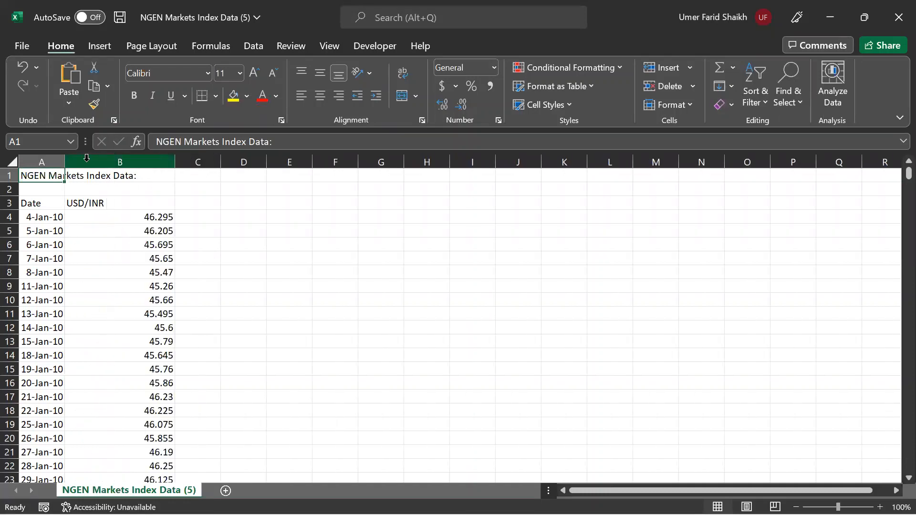
# Widen column A of the exported USD/INR index sheet and look through the dated values.
pyautogui.moveTo(63, 161); pyautogui.dragTo(120, 162)
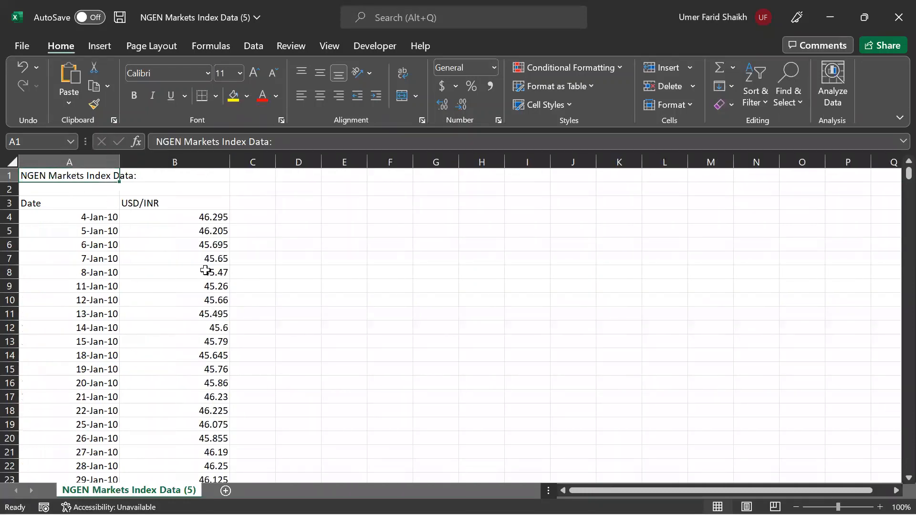
pyautogui.scroll(-1, 175, 246)
pyautogui.scroll(-4, 175, 245)
pyautogui.scroll(5, 133, 225)
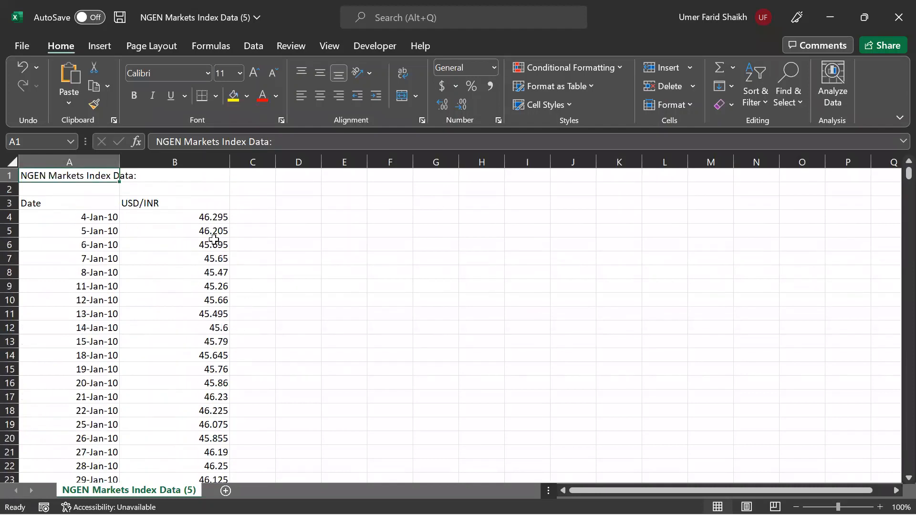
# Minimize the open Excel workbooks to return to NGEN Markets and open the Monthly SIP tool.
pyautogui.click(832, 27)
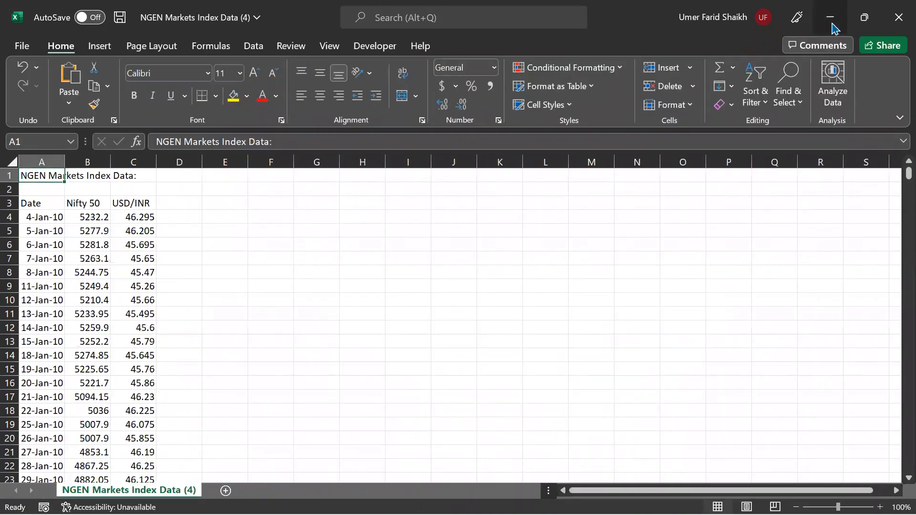
pyautogui.click(832, 27)
pyautogui.click(832, 25)
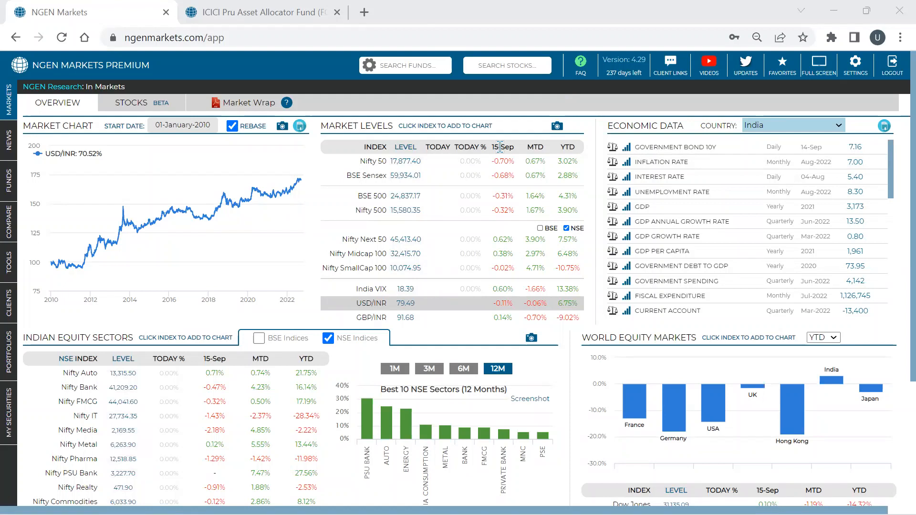
pyautogui.moveTo(7, 261)
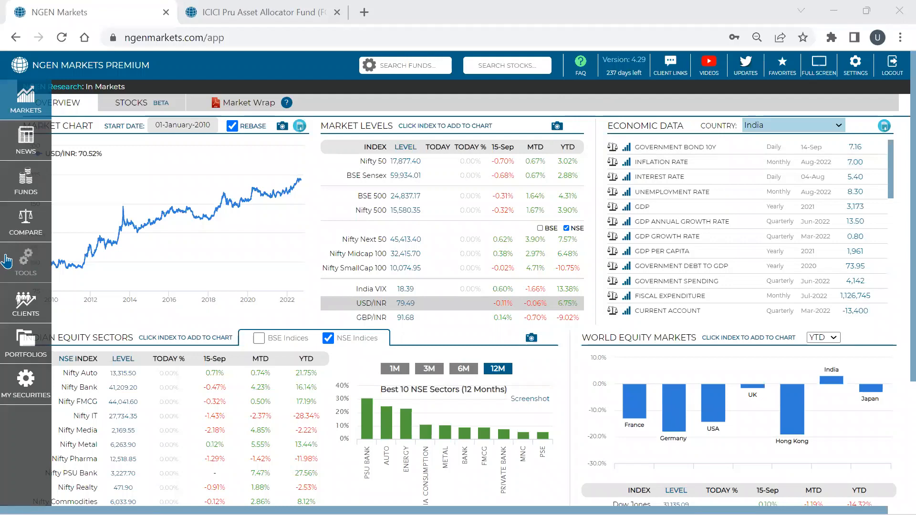
pyautogui.click(6, 261)
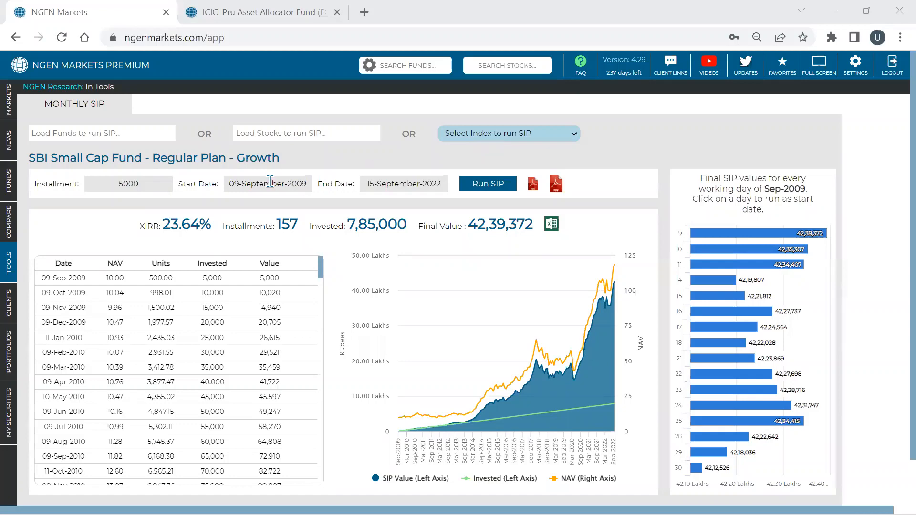
# Remove Hybrid-40_60 from the securities comparison list, then find "axis mid" and add AXIS Midcap Fund (G).
pyautogui.click(16, 229)
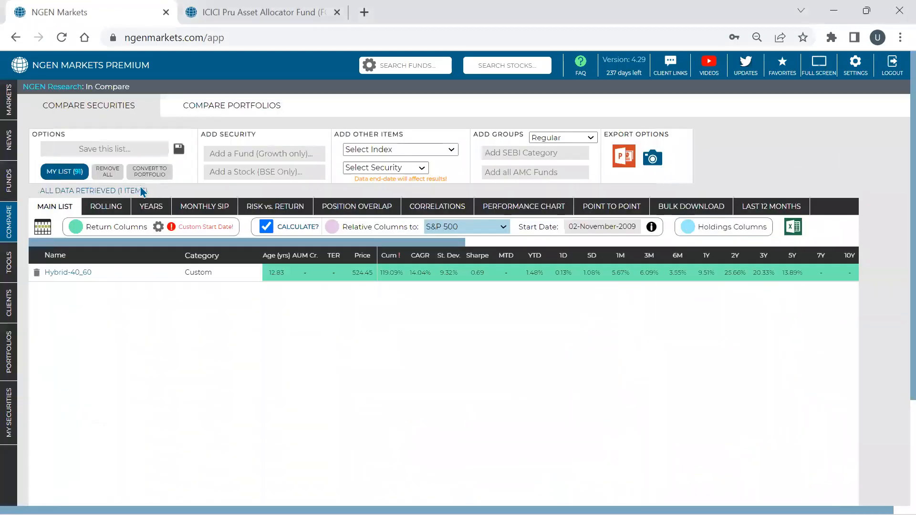
pyautogui.click(37, 277)
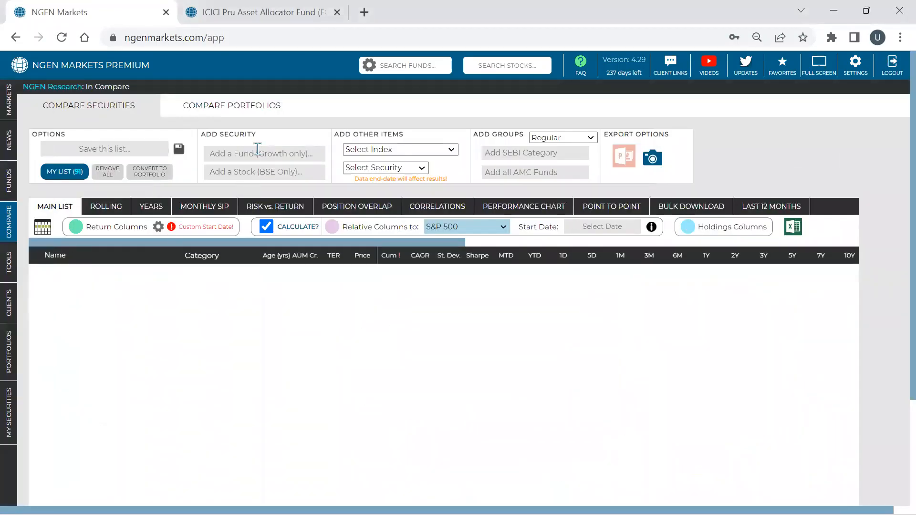
pyautogui.click(257, 152)
pyautogui.write('axis mid')
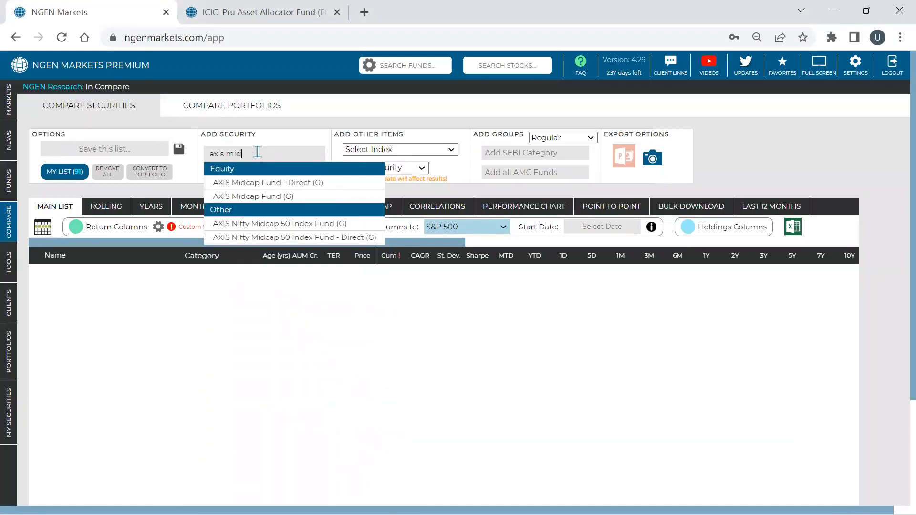
pyautogui.press('Down')
pyautogui.press('Down')
pyautogui.press('Return')
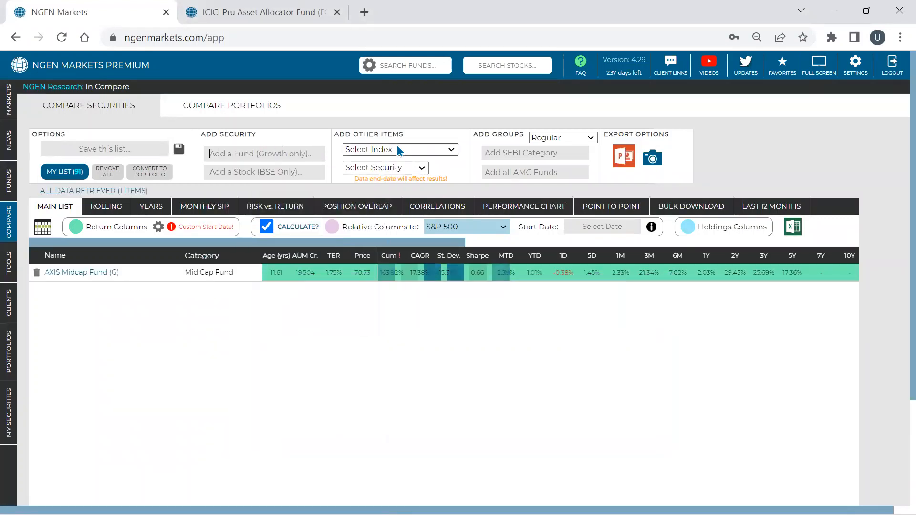
# Add the Nifty 50 index to the comparison list and view the Monthly SIP results against AXIS Midcap Fund (G).
pyautogui.click(398, 150)
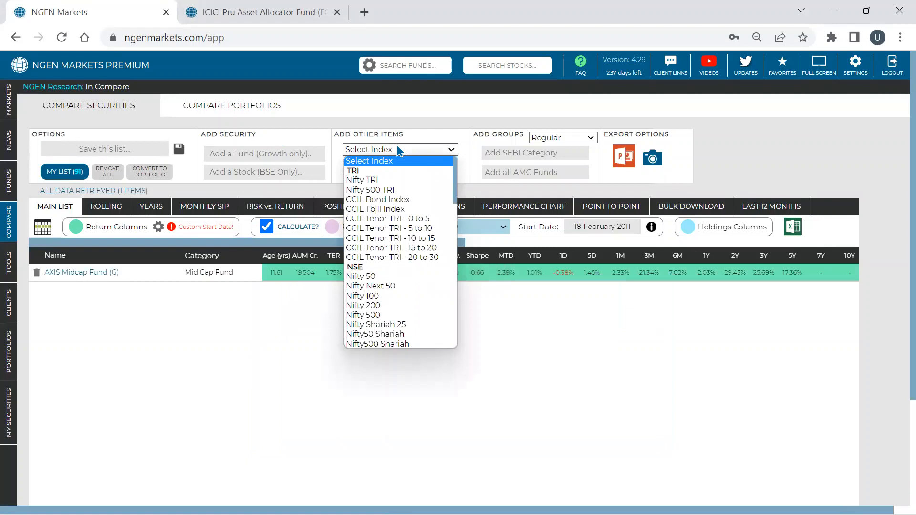
pyautogui.click(364, 278)
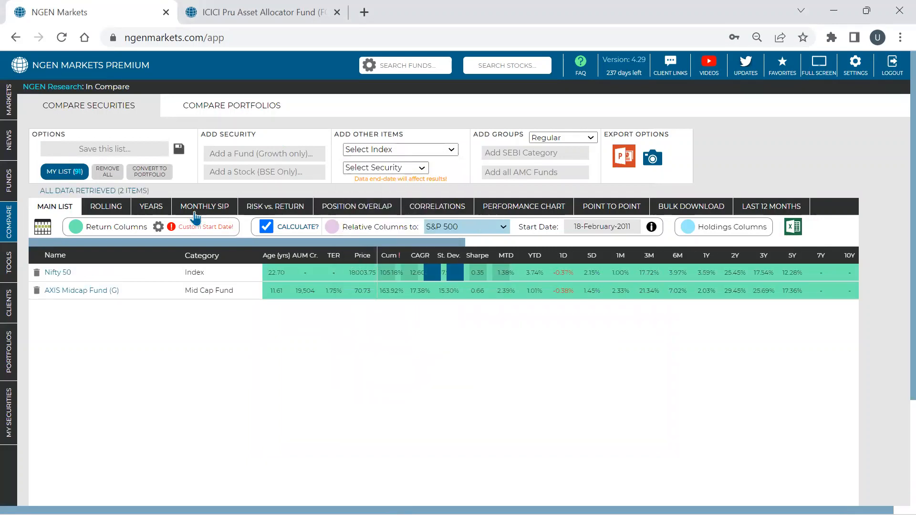
pyautogui.click(195, 217)
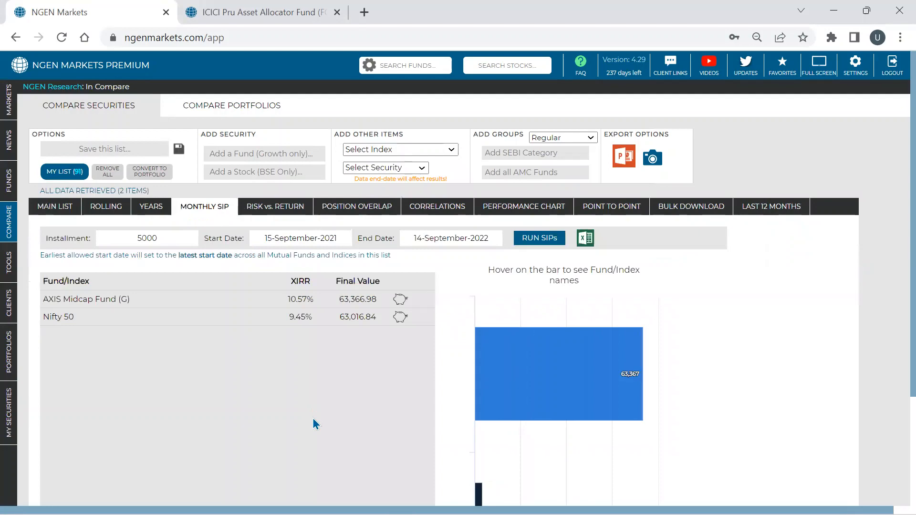
pyautogui.scroll(-2, 286, 396)
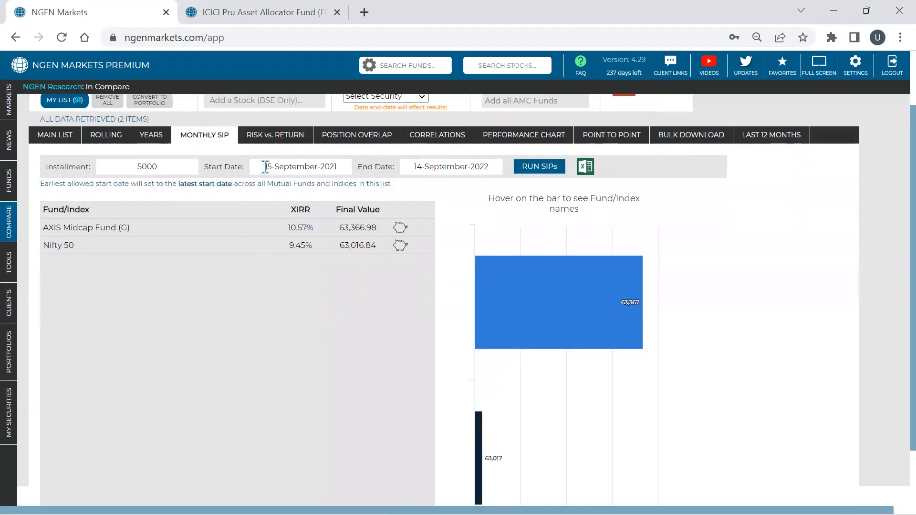
pyautogui.scroll(2, 264, 167)
# Add the Nifty 200, Nifty 500 and Nifty Midcap 100 indices to the comparison list.
pyautogui.click(380, 149)
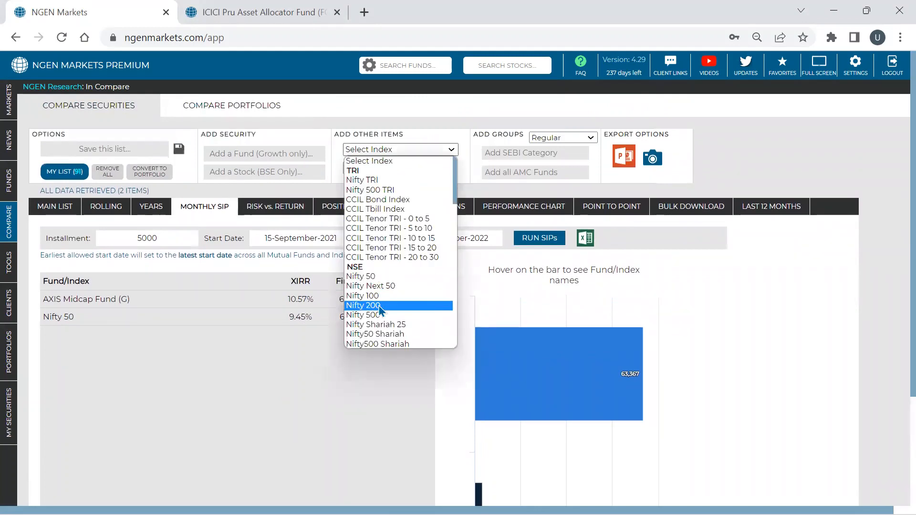
pyautogui.click(382, 306)
pyautogui.click(403, 149)
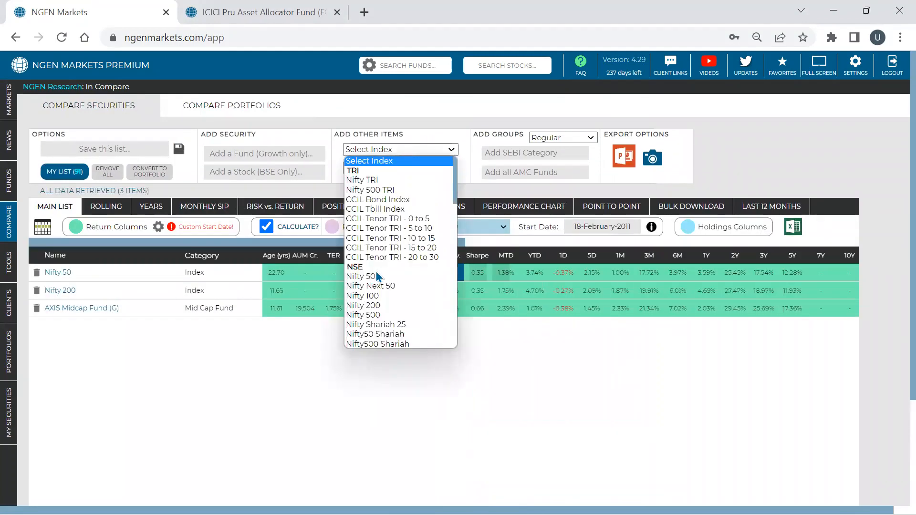
pyautogui.click(374, 316)
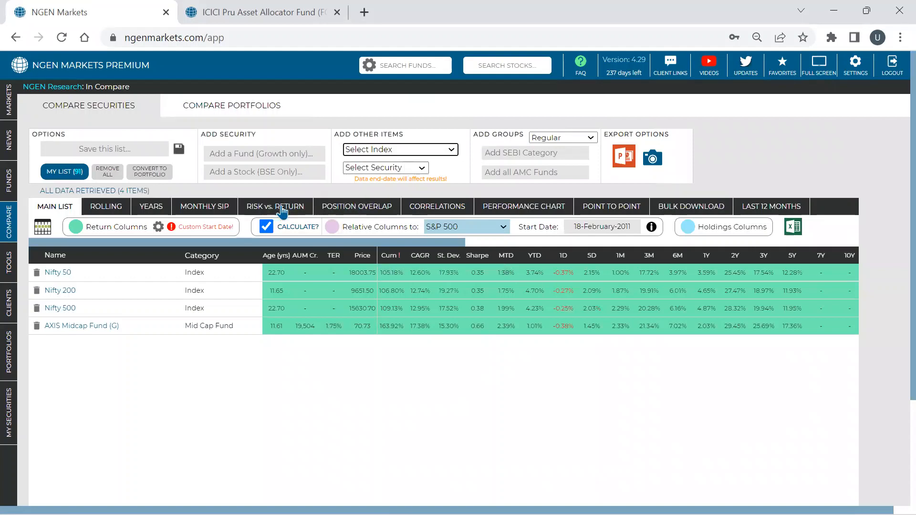
pyautogui.click(399, 150)
pyautogui.scroll(-3, 401, 298)
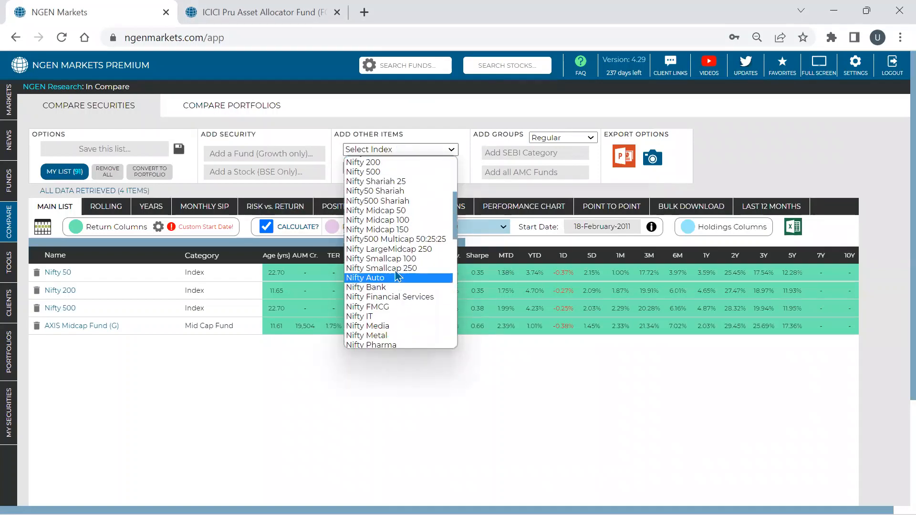
pyautogui.click(394, 222)
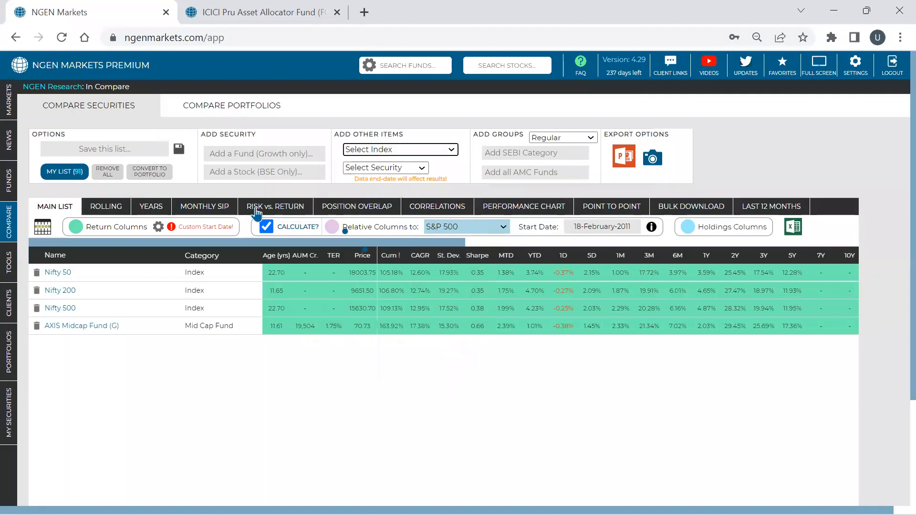
# Examine the Monthly SIP comparison for the expanded list, including XIRR, the installment and start date settings, and the final value chart.
pyautogui.click(218, 206)
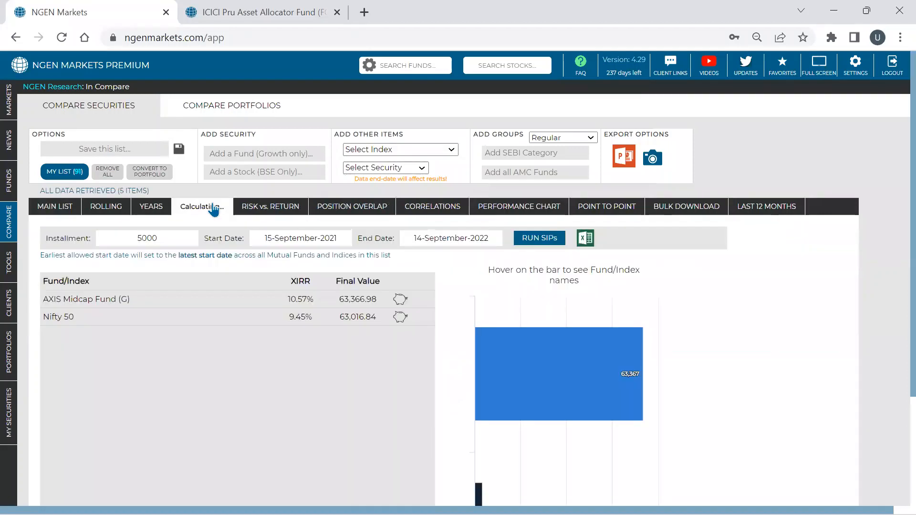
pyautogui.click(300, 281)
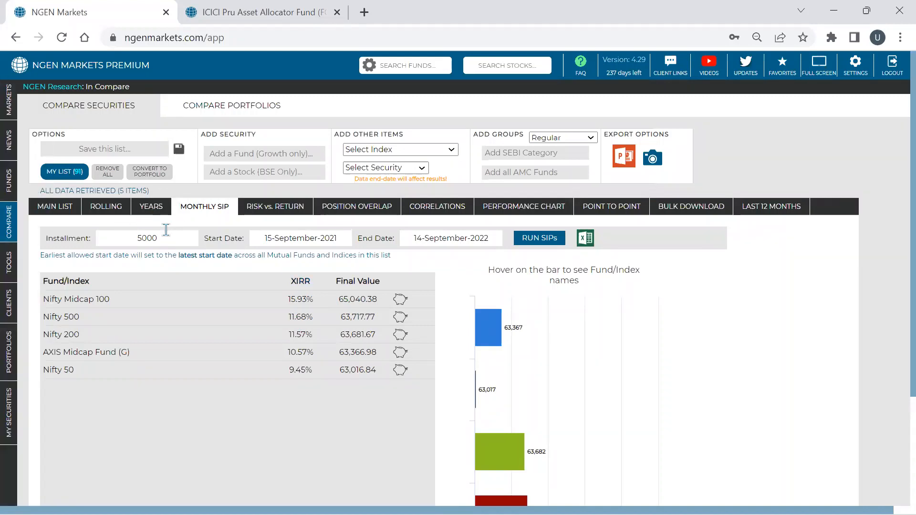
pyautogui.moveTo(172, 237); pyautogui.dragTo(127, 237)
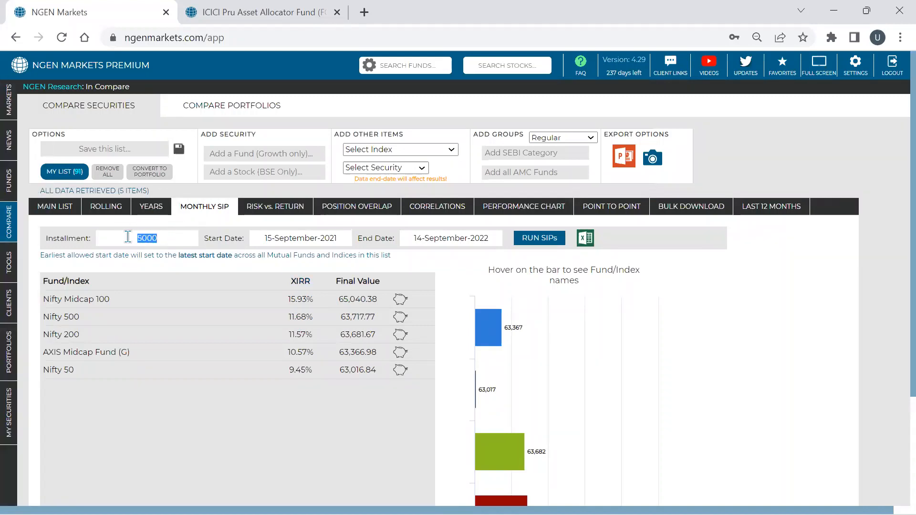
pyautogui.click(299, 240)
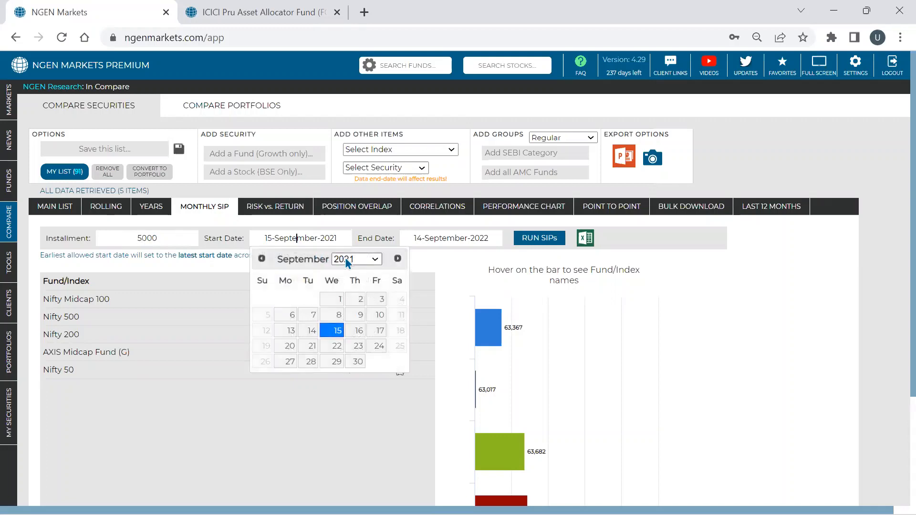
pyautogui.click(434, 251)
pyautogui.scroll(-2, 459, 257)
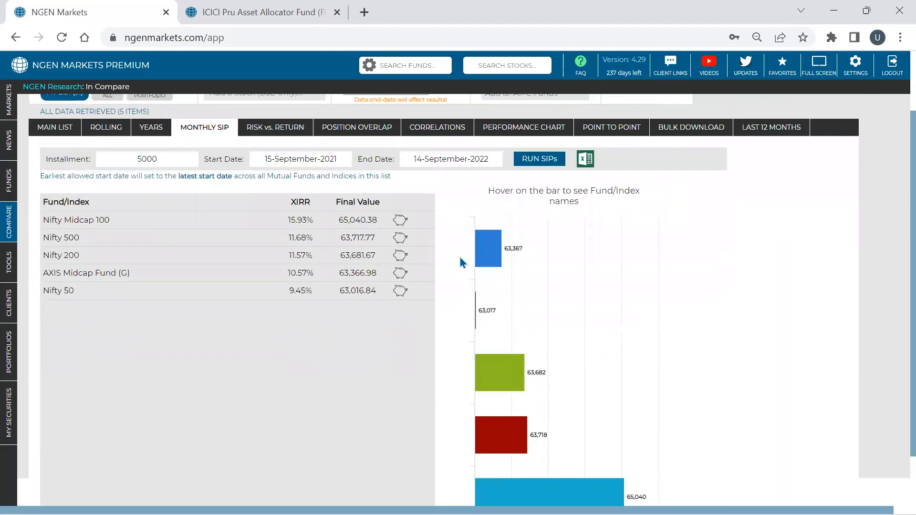